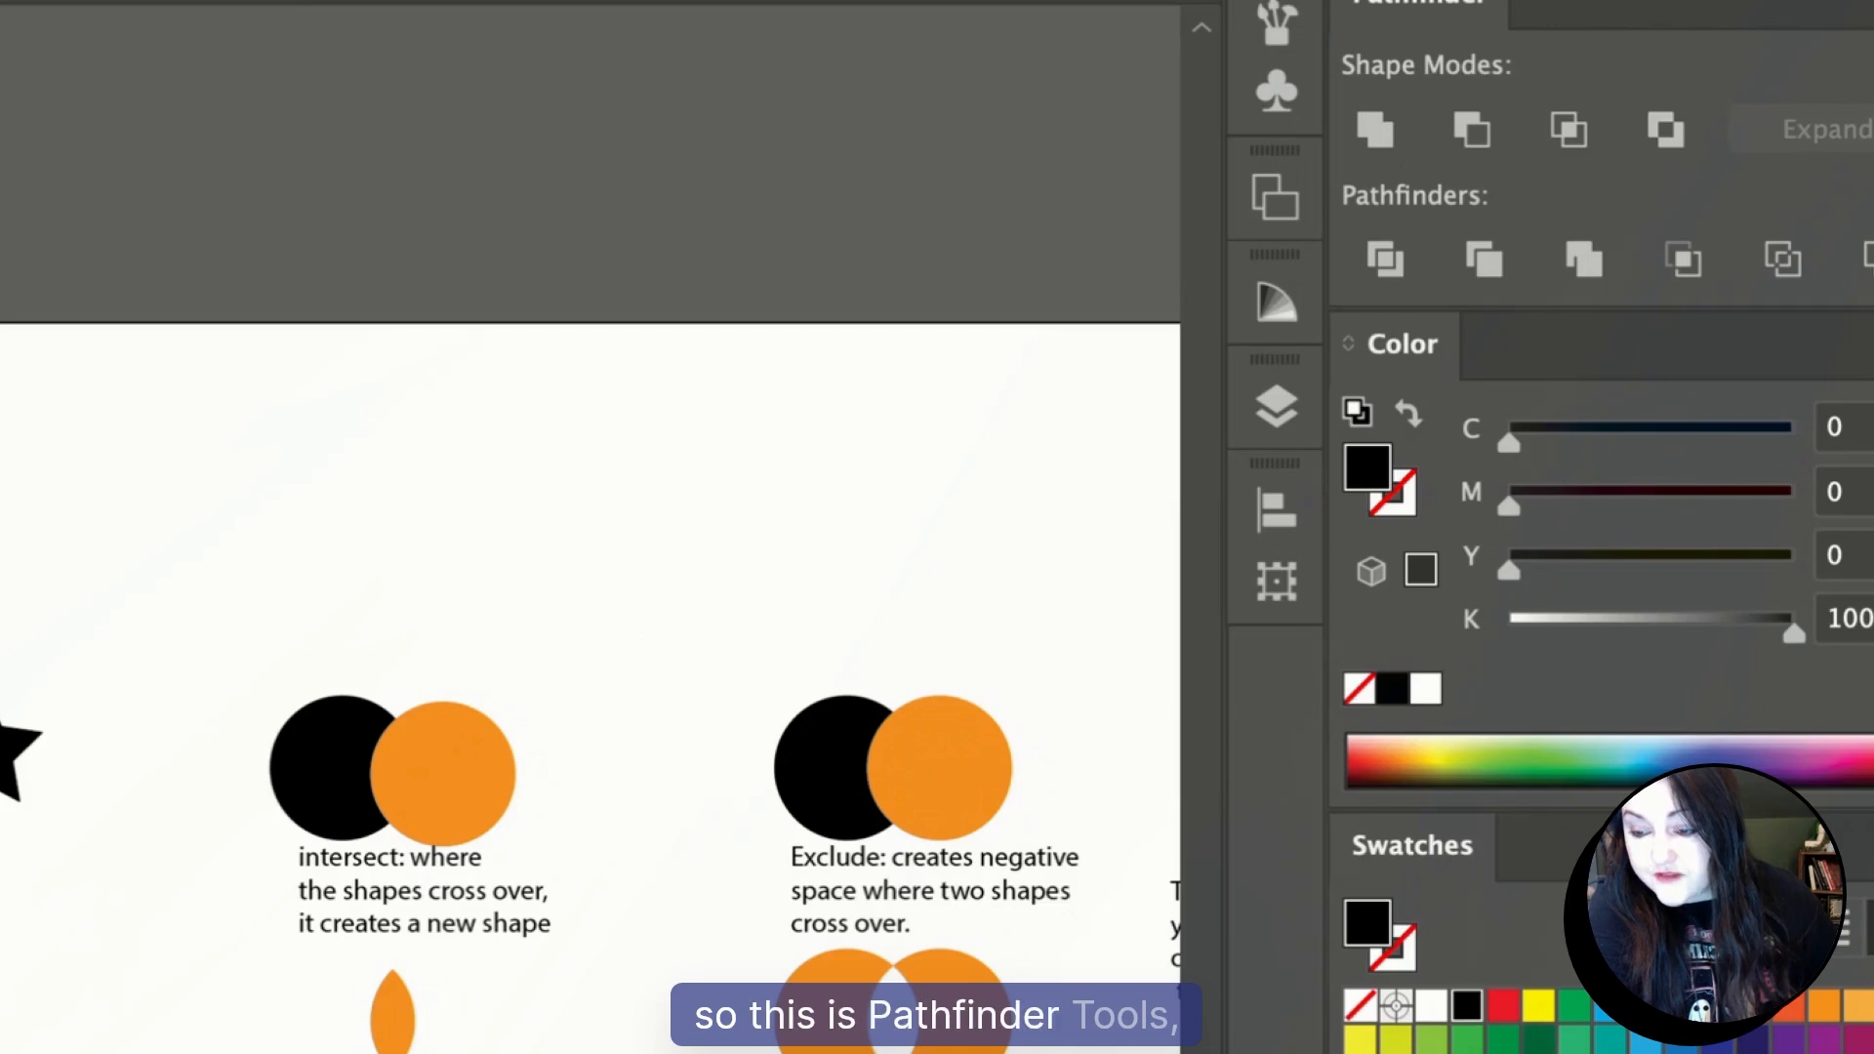
Switch to the Untitled-1 document and bring up its Unite example of overlapping black and orange circles.
left_click(322, 444)
left_click(531, 439)
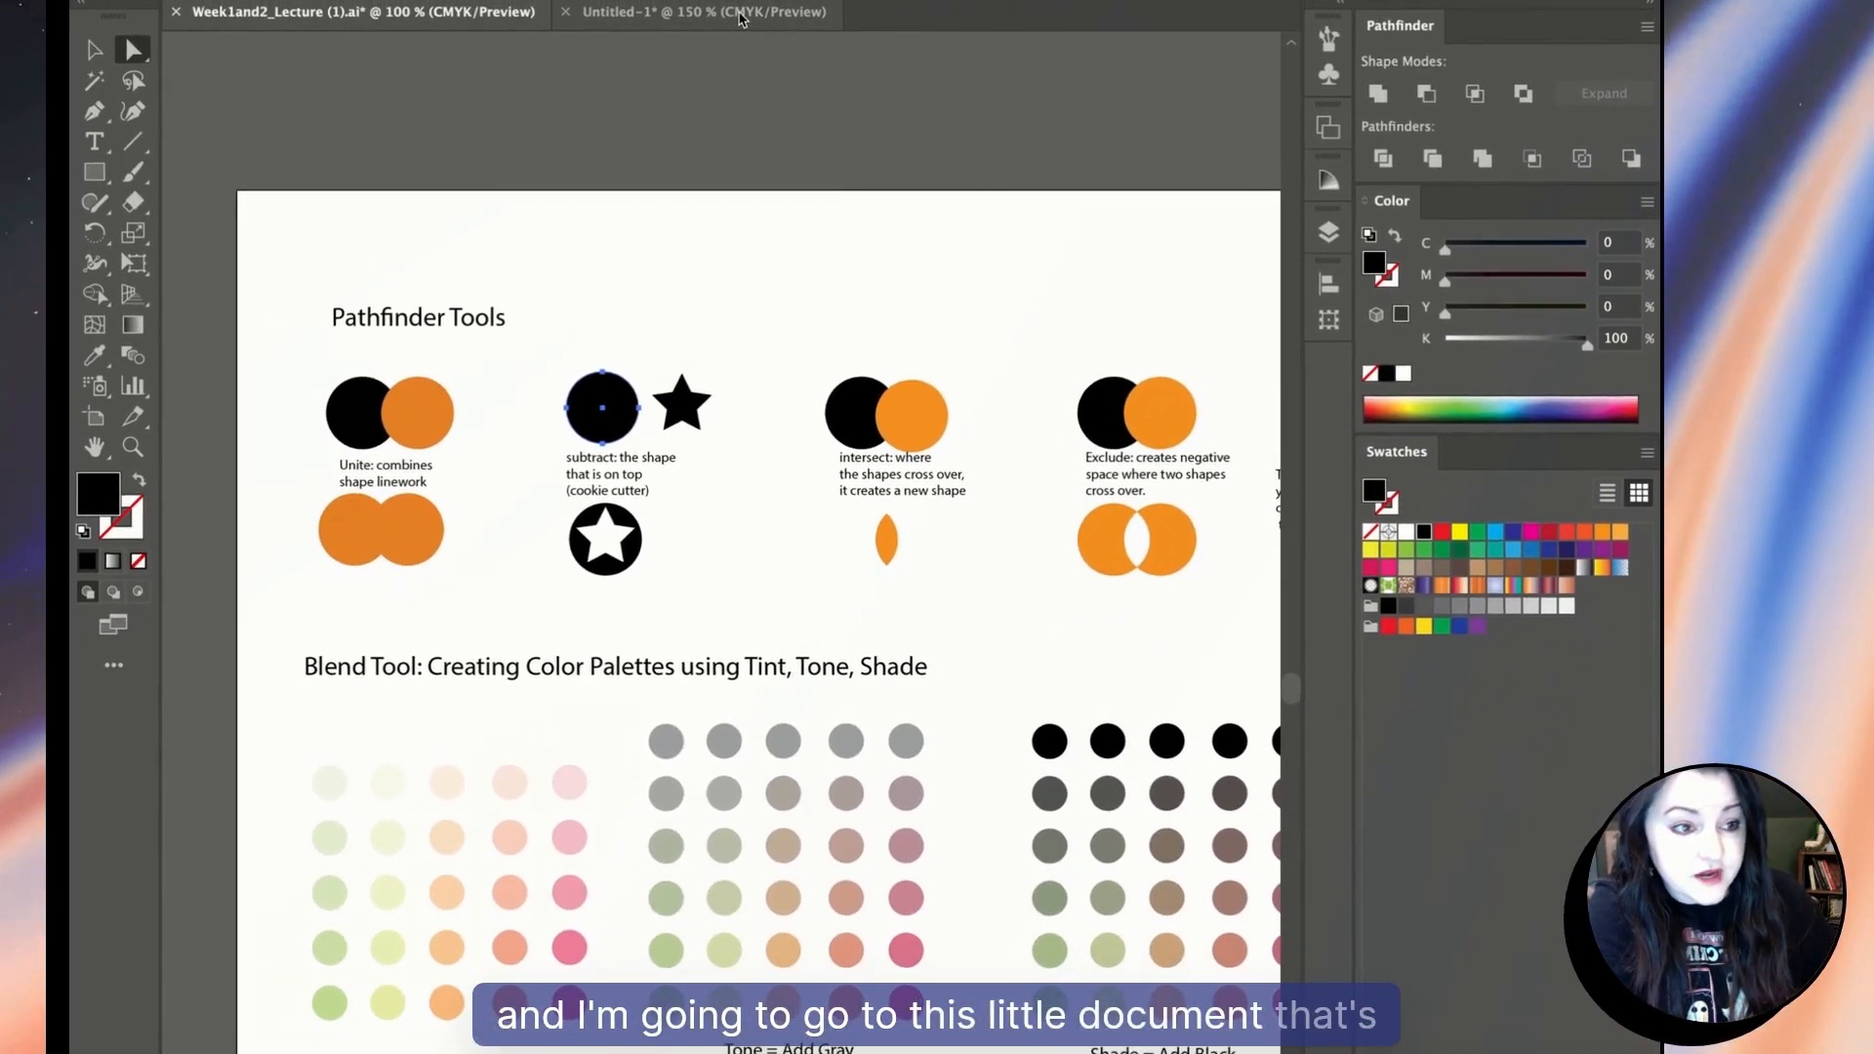
left_click(734, 14)
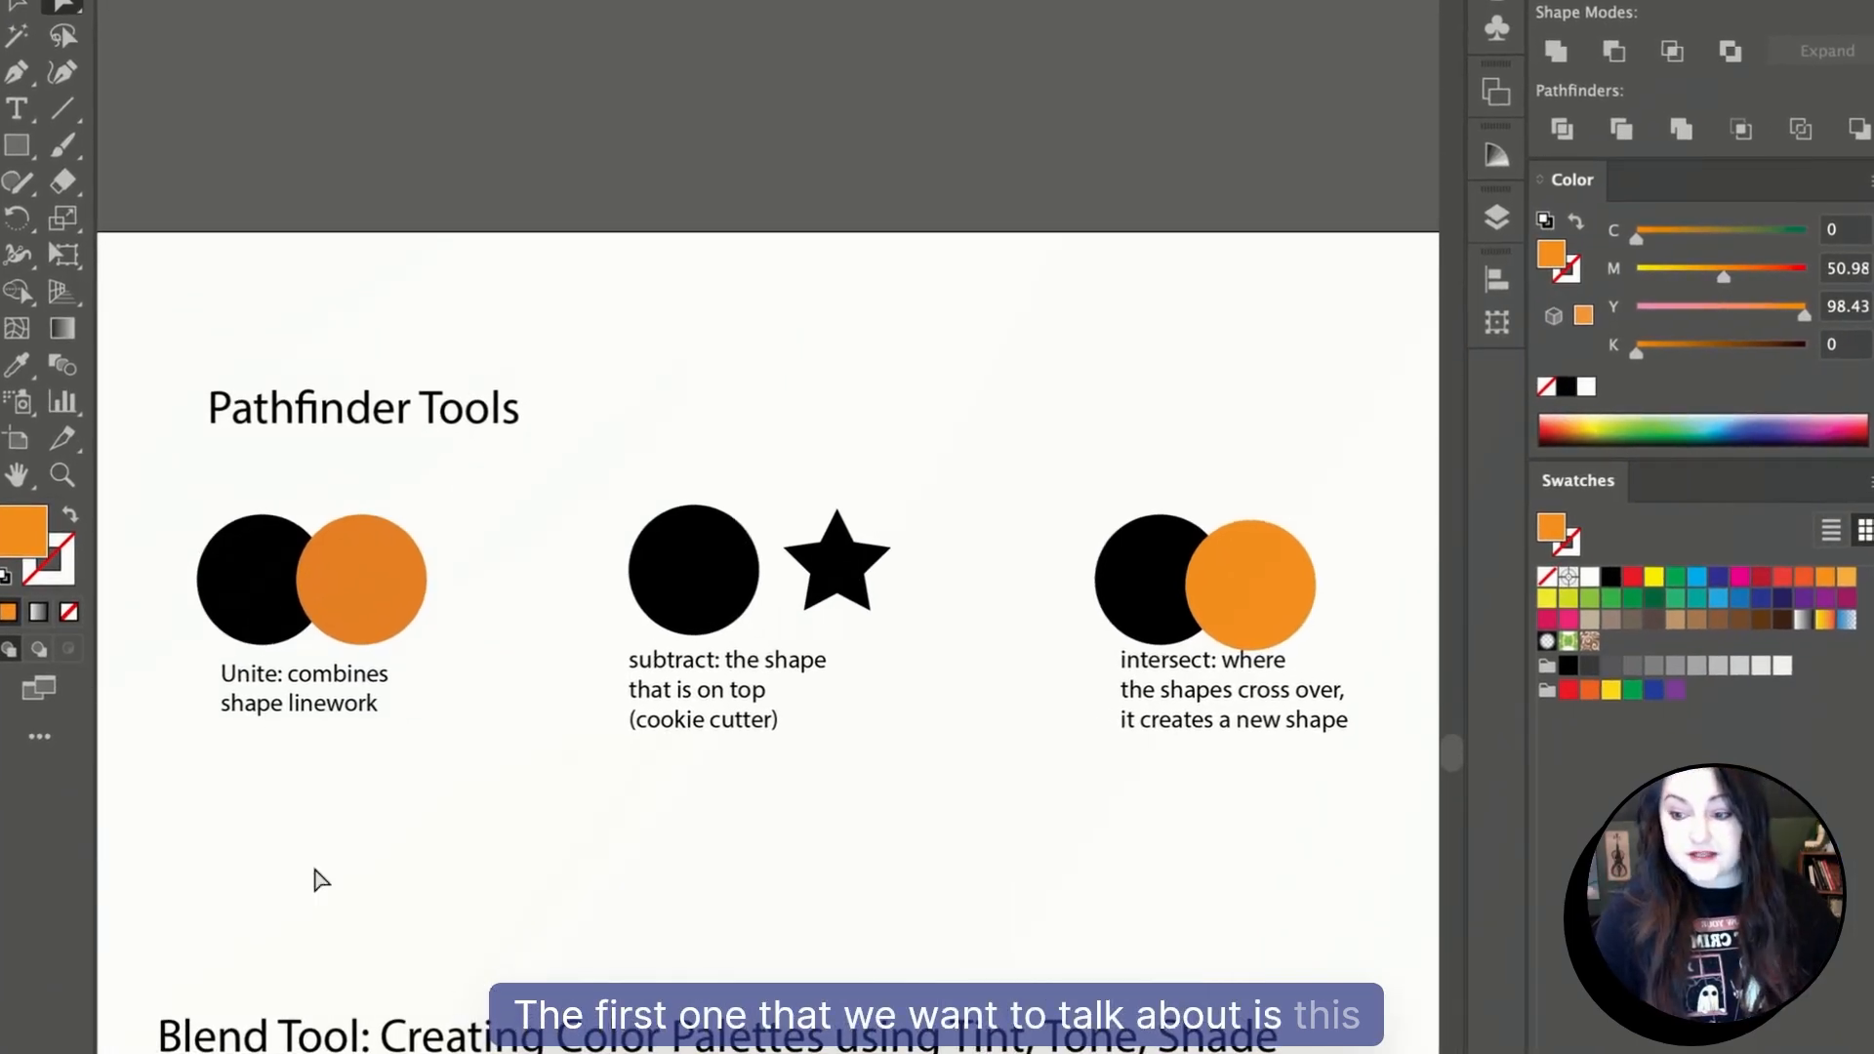
scroll(322, 754, "up", 2)
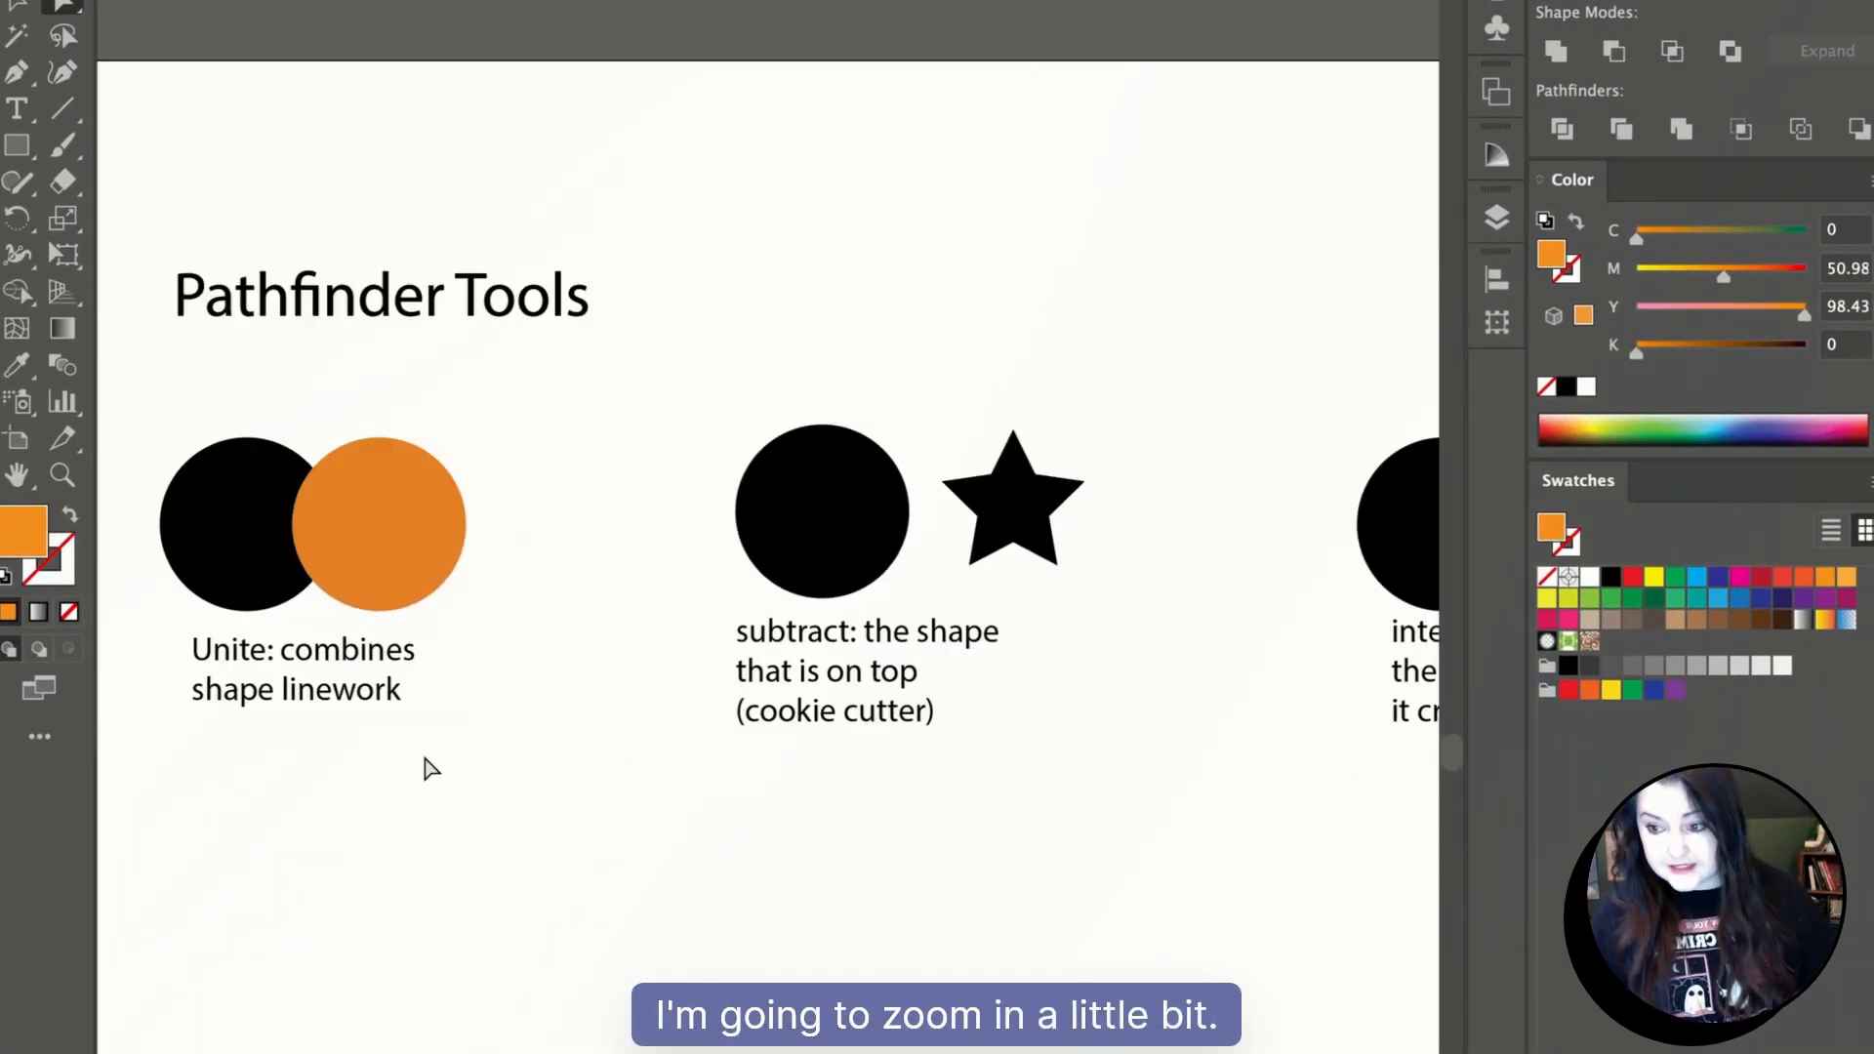
left_click_drag(441, 753, 696, 957)
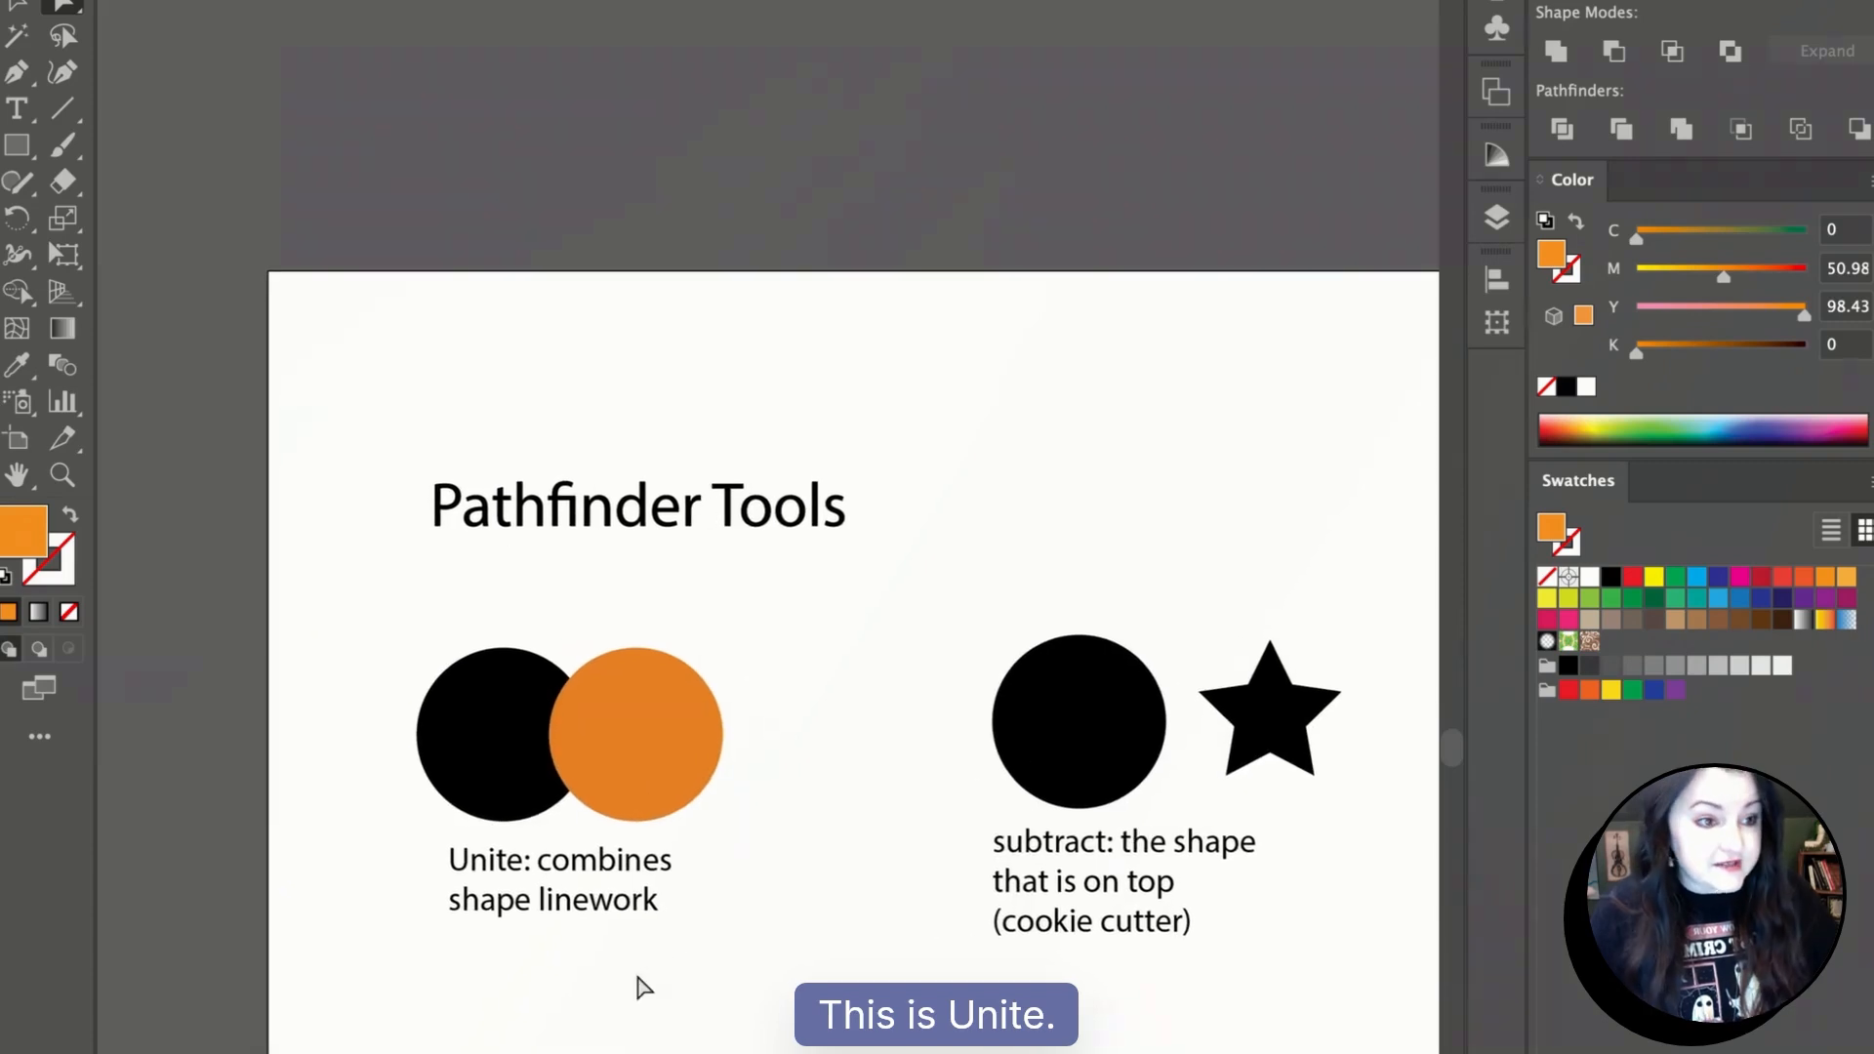
scroll(716, 822, "left", 1)
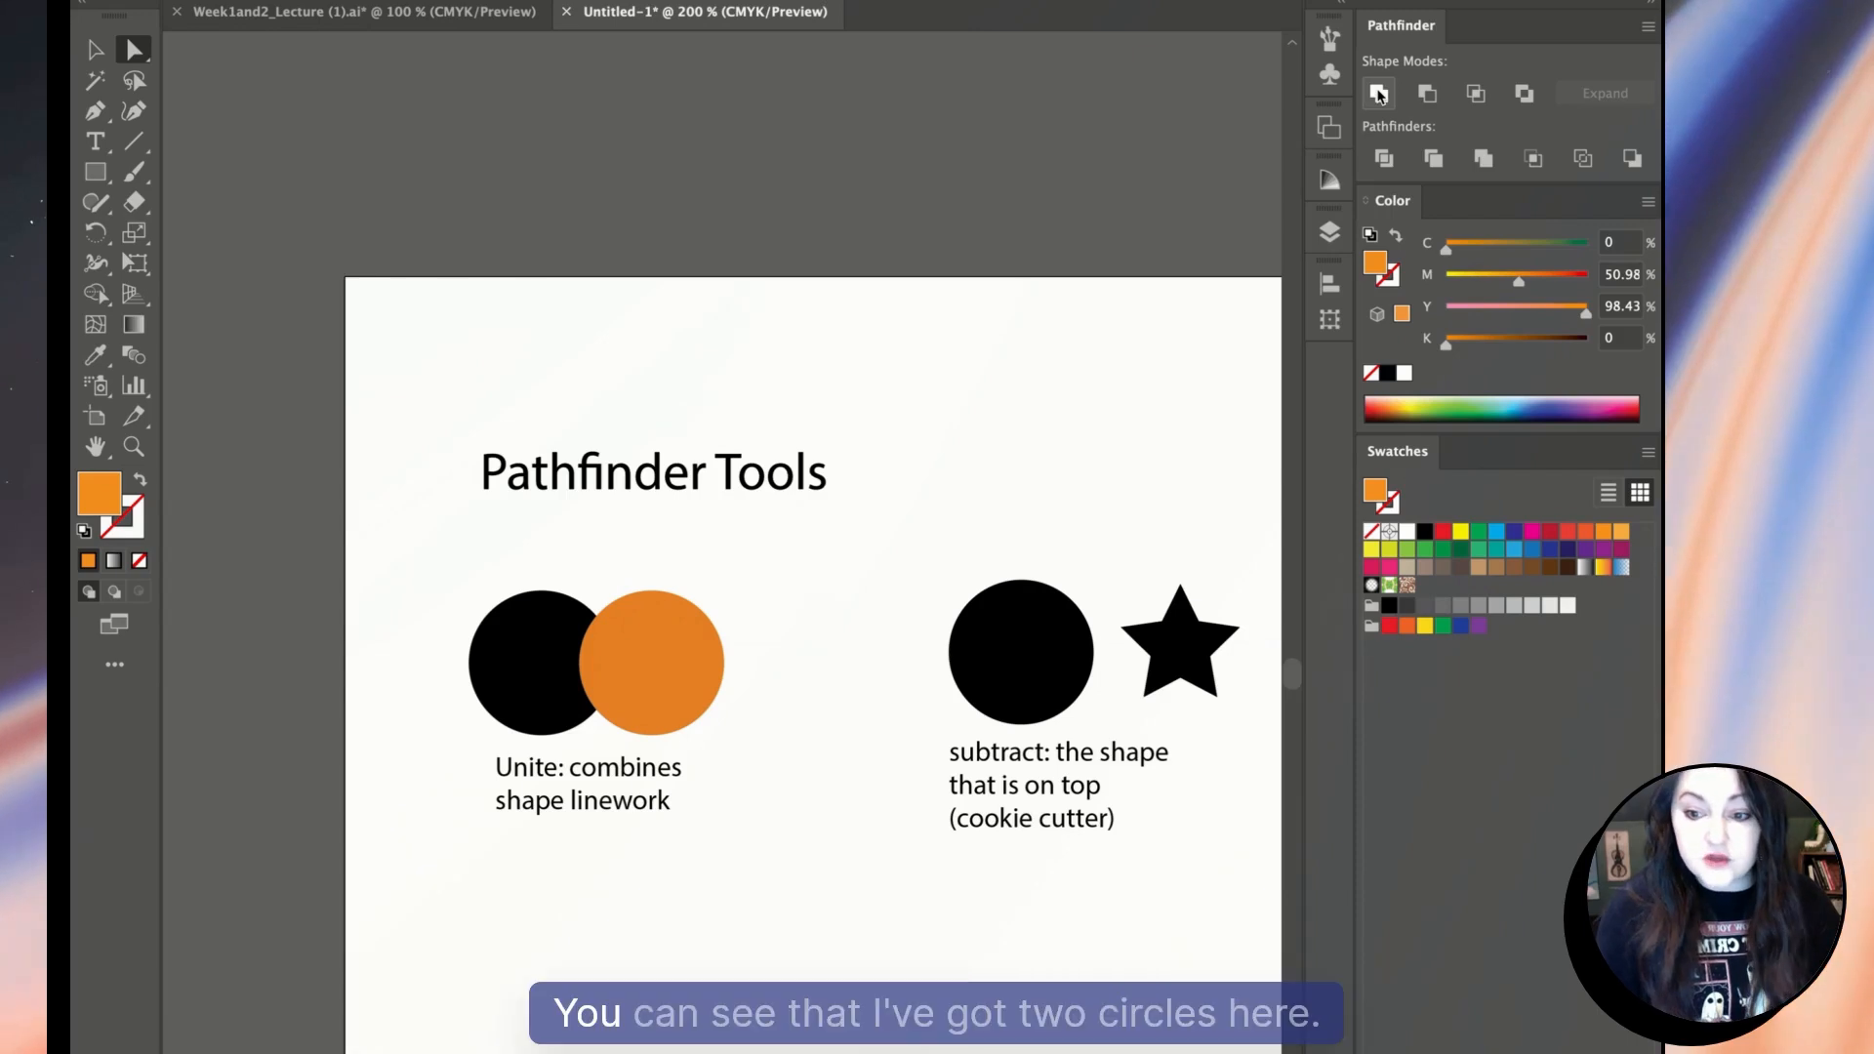
Move the orange circle and the black circle of the Unite example apart one at a time, undoing each move.
left_click_drag(684, 669, 810, 675)
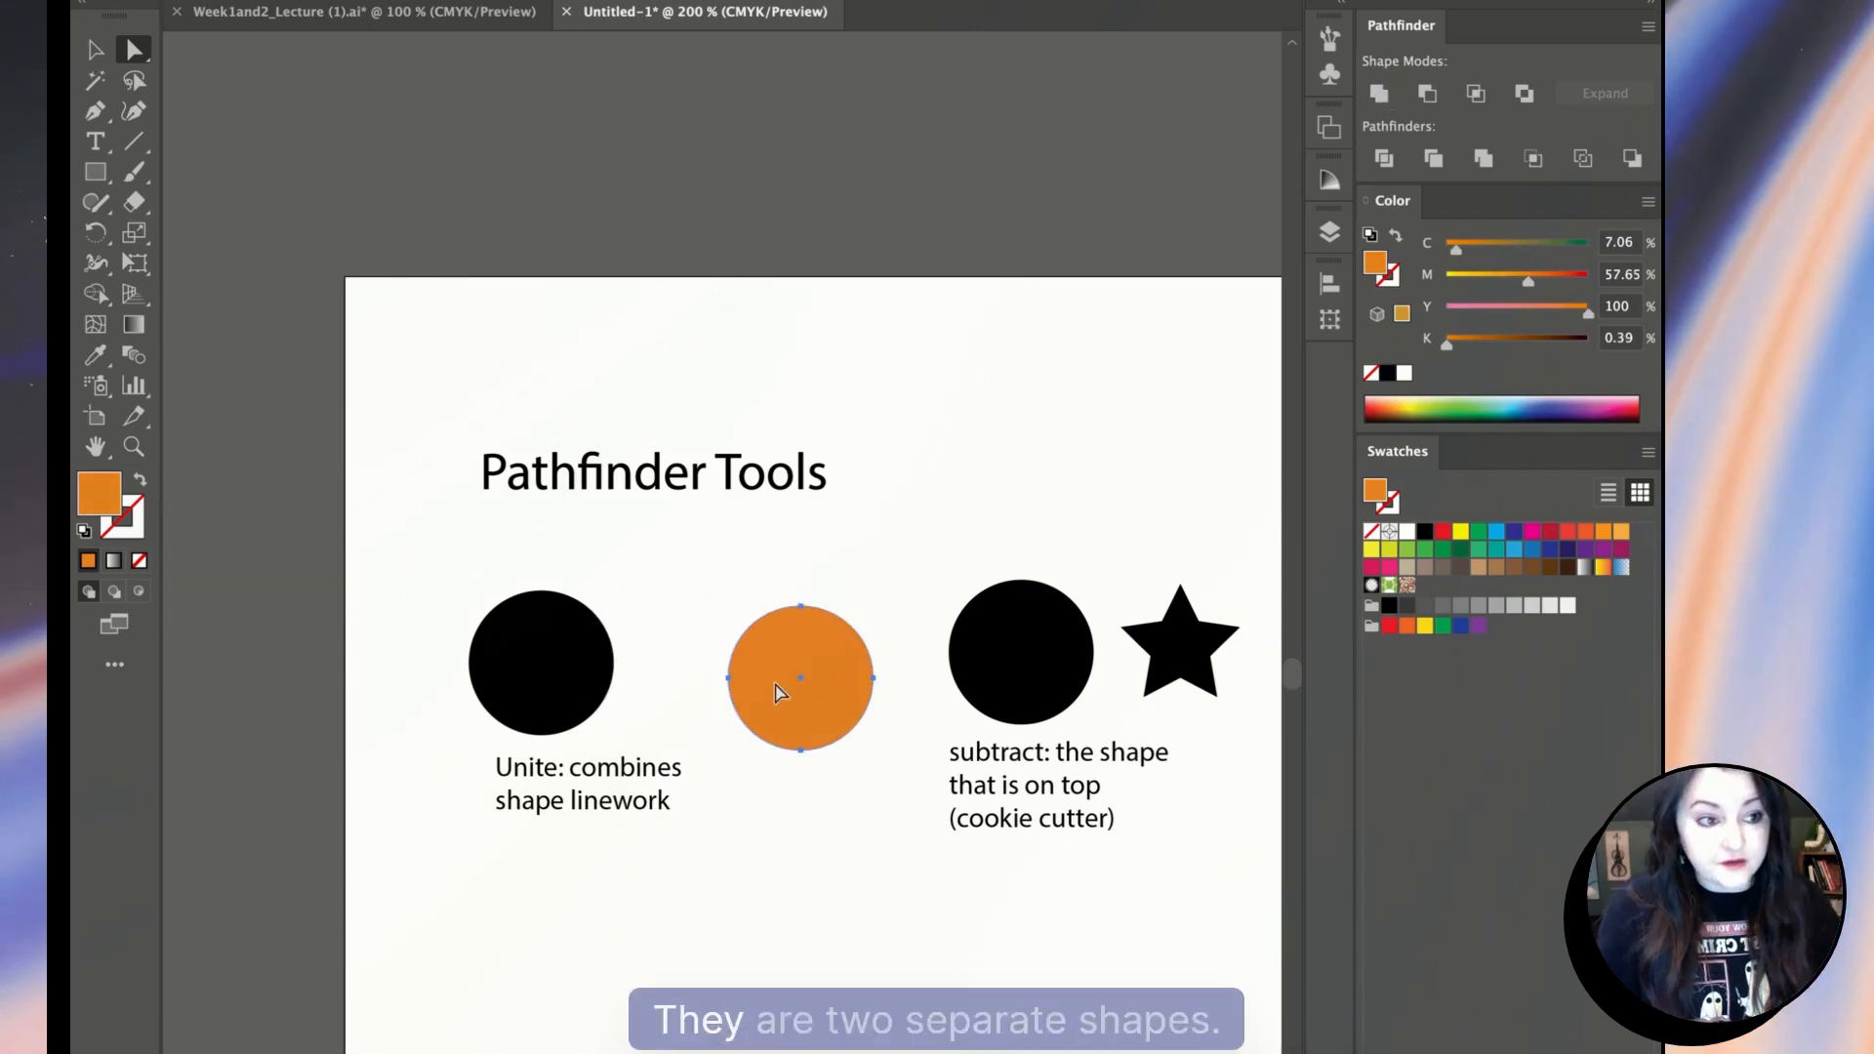
key("ctrl+z")
left_click_drag(531, 660, 390, 661)
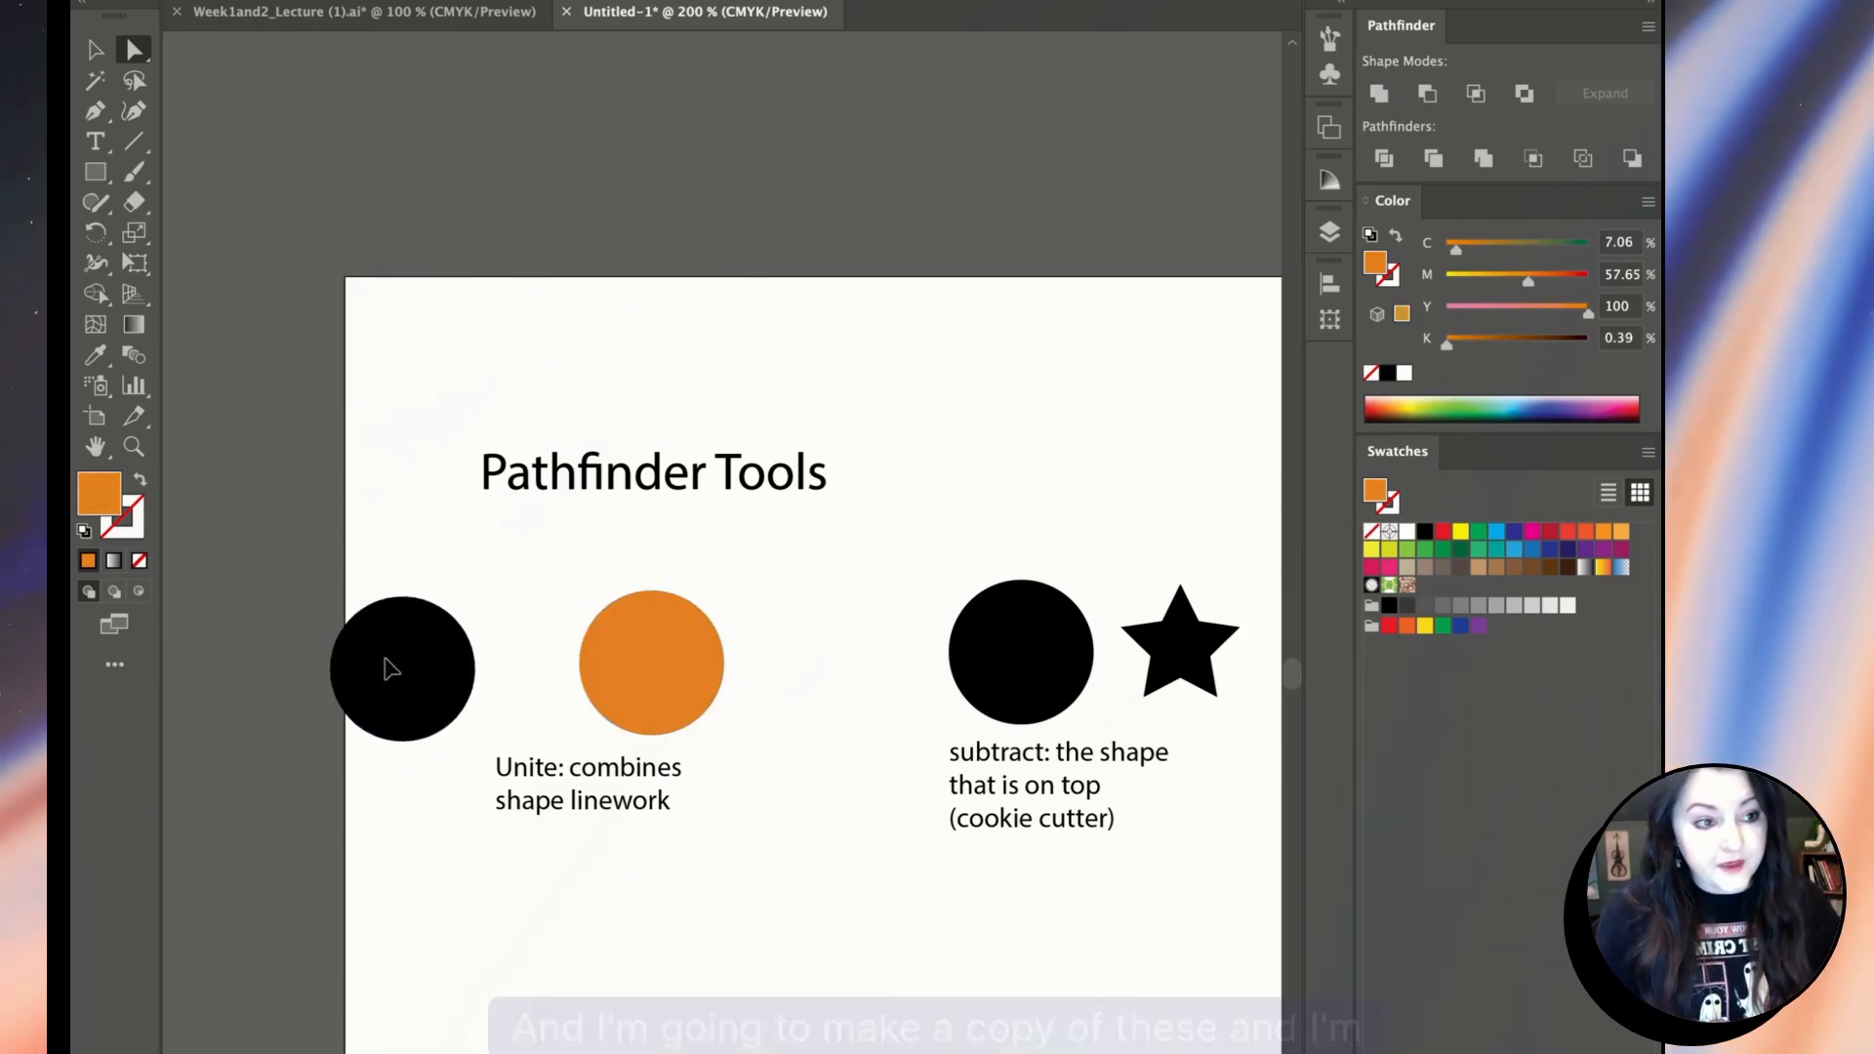
key("ctrl+z")
Copy the overlapping black and orange circles to below the Unite caption and delete the surplus pasted circles.
left_click_drag(447, 576, 703, 765)
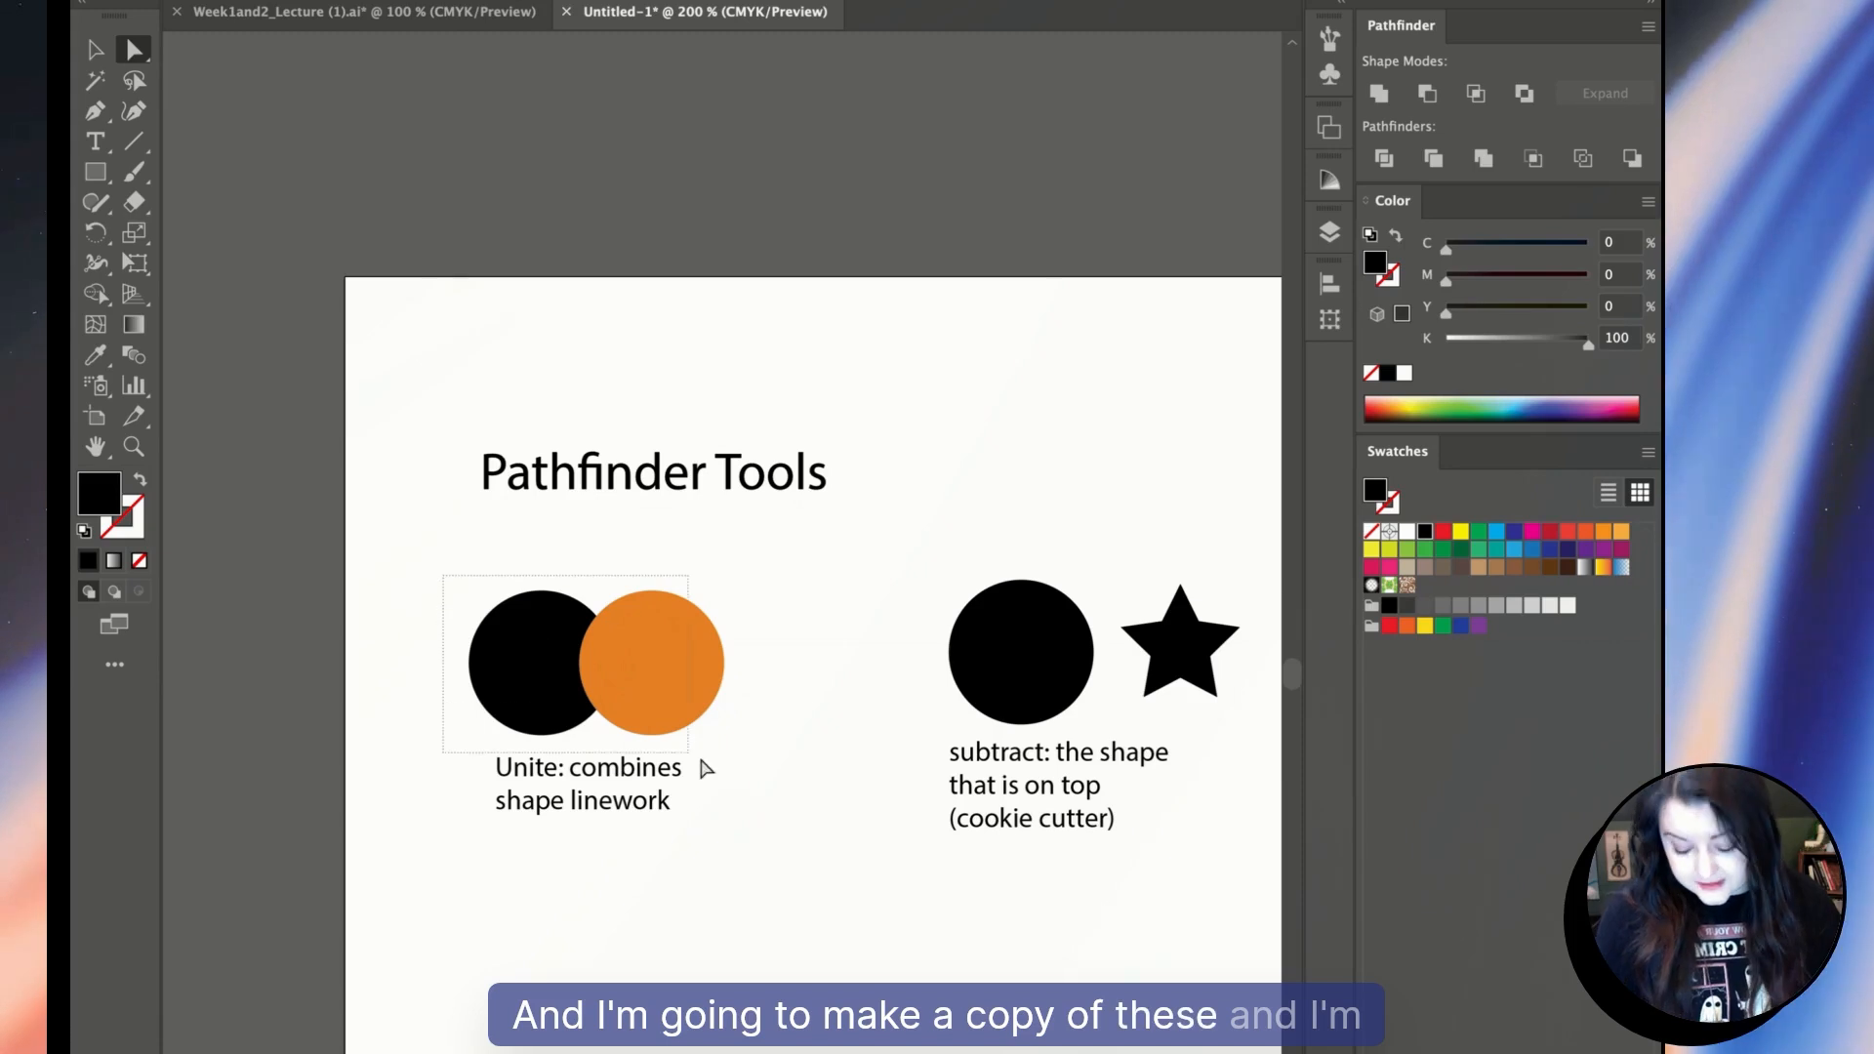
key("ctrl+c")
key("ctrl+v")
left_click_drag(779, 712, 694, 996)
left_click(758, 731)
key("Delete")
left_click(673, 693)
key("Delete")
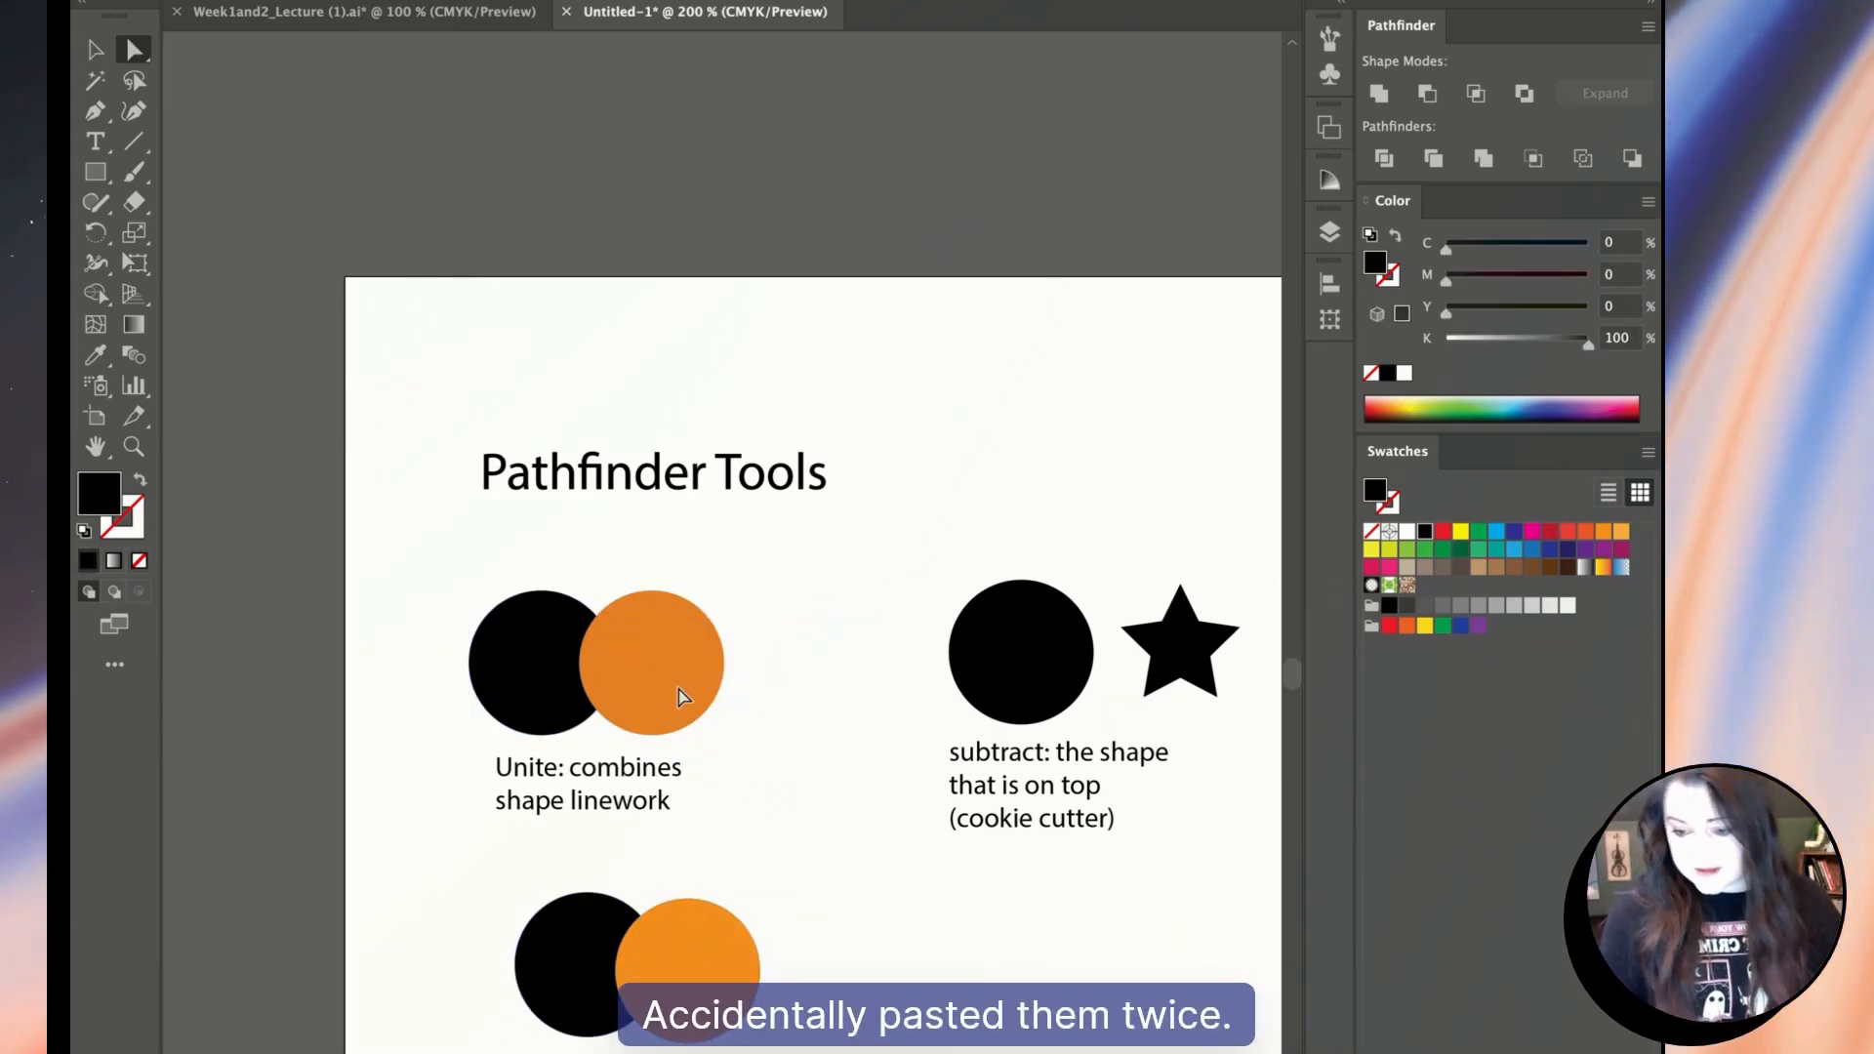
Line up the copied circles beneath the original pair and merge them into one shape with Unite.
left_click_drag(520, 948, 446, 890)
left_click_drag(699, 943, 654, 930)
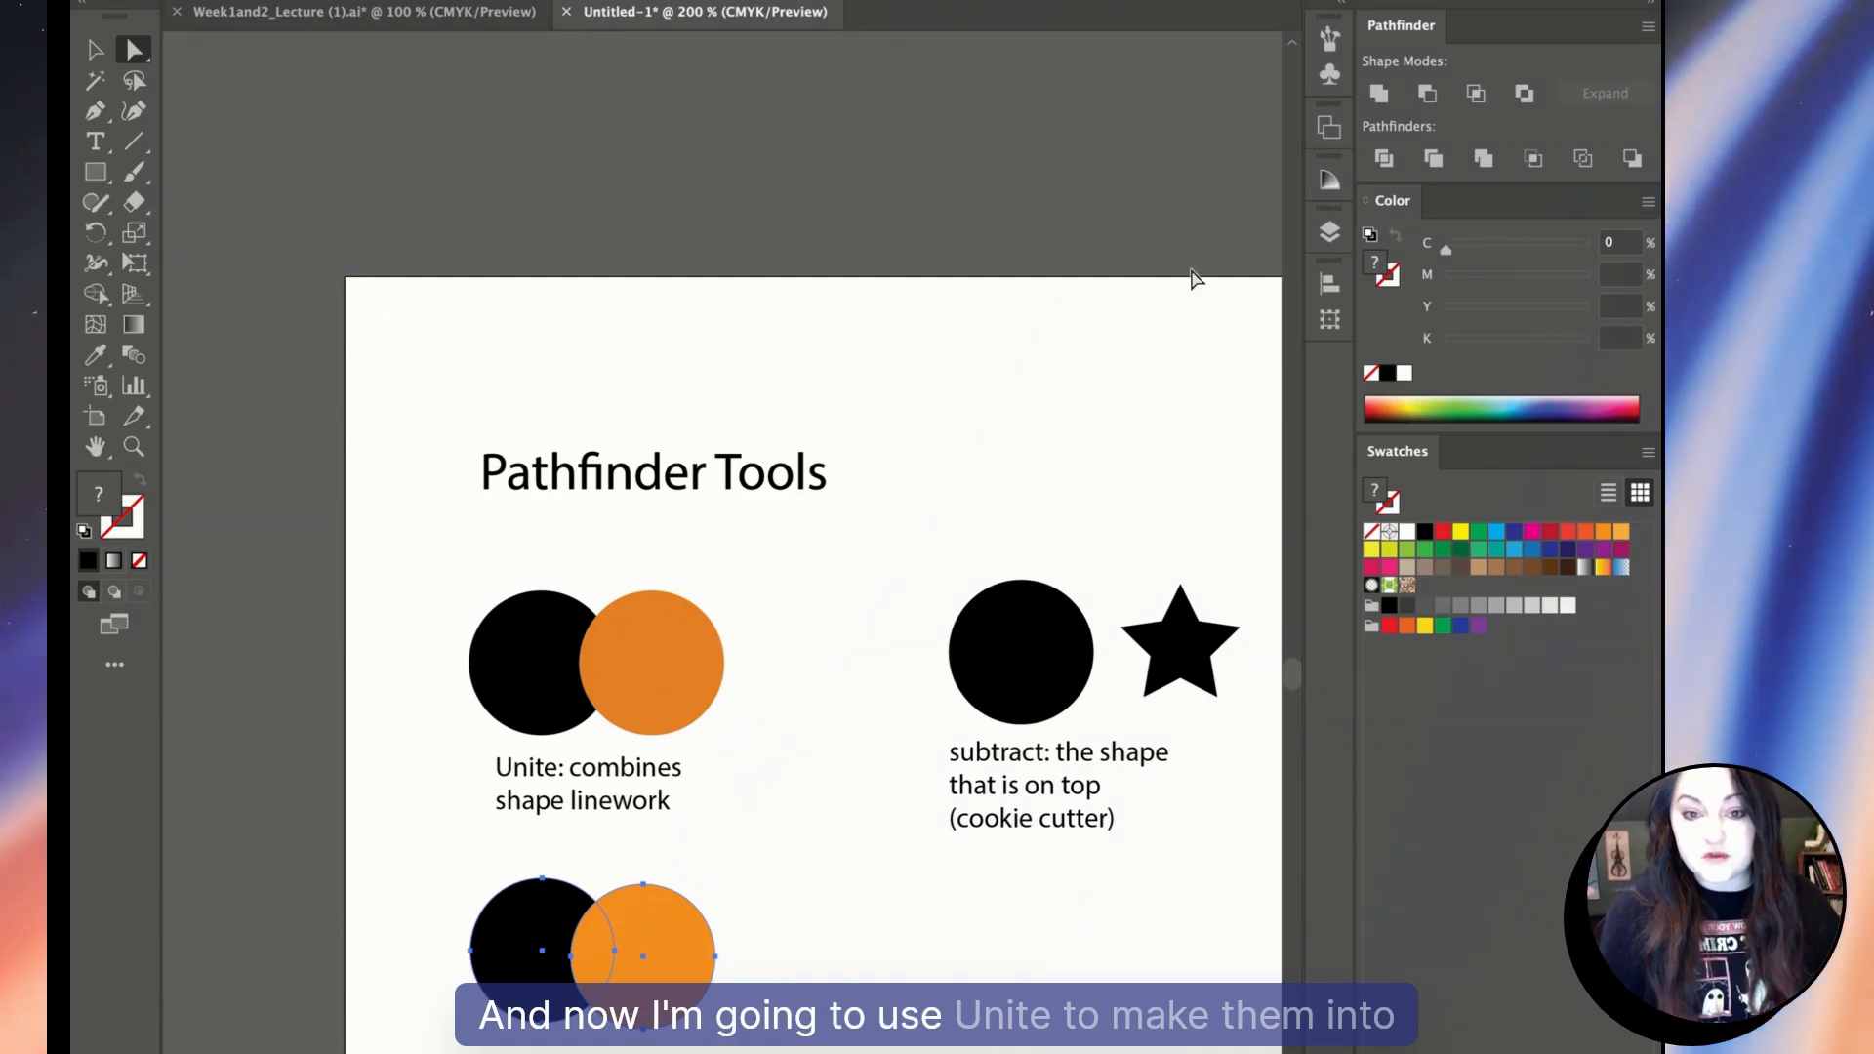
left_click(1380, 93)
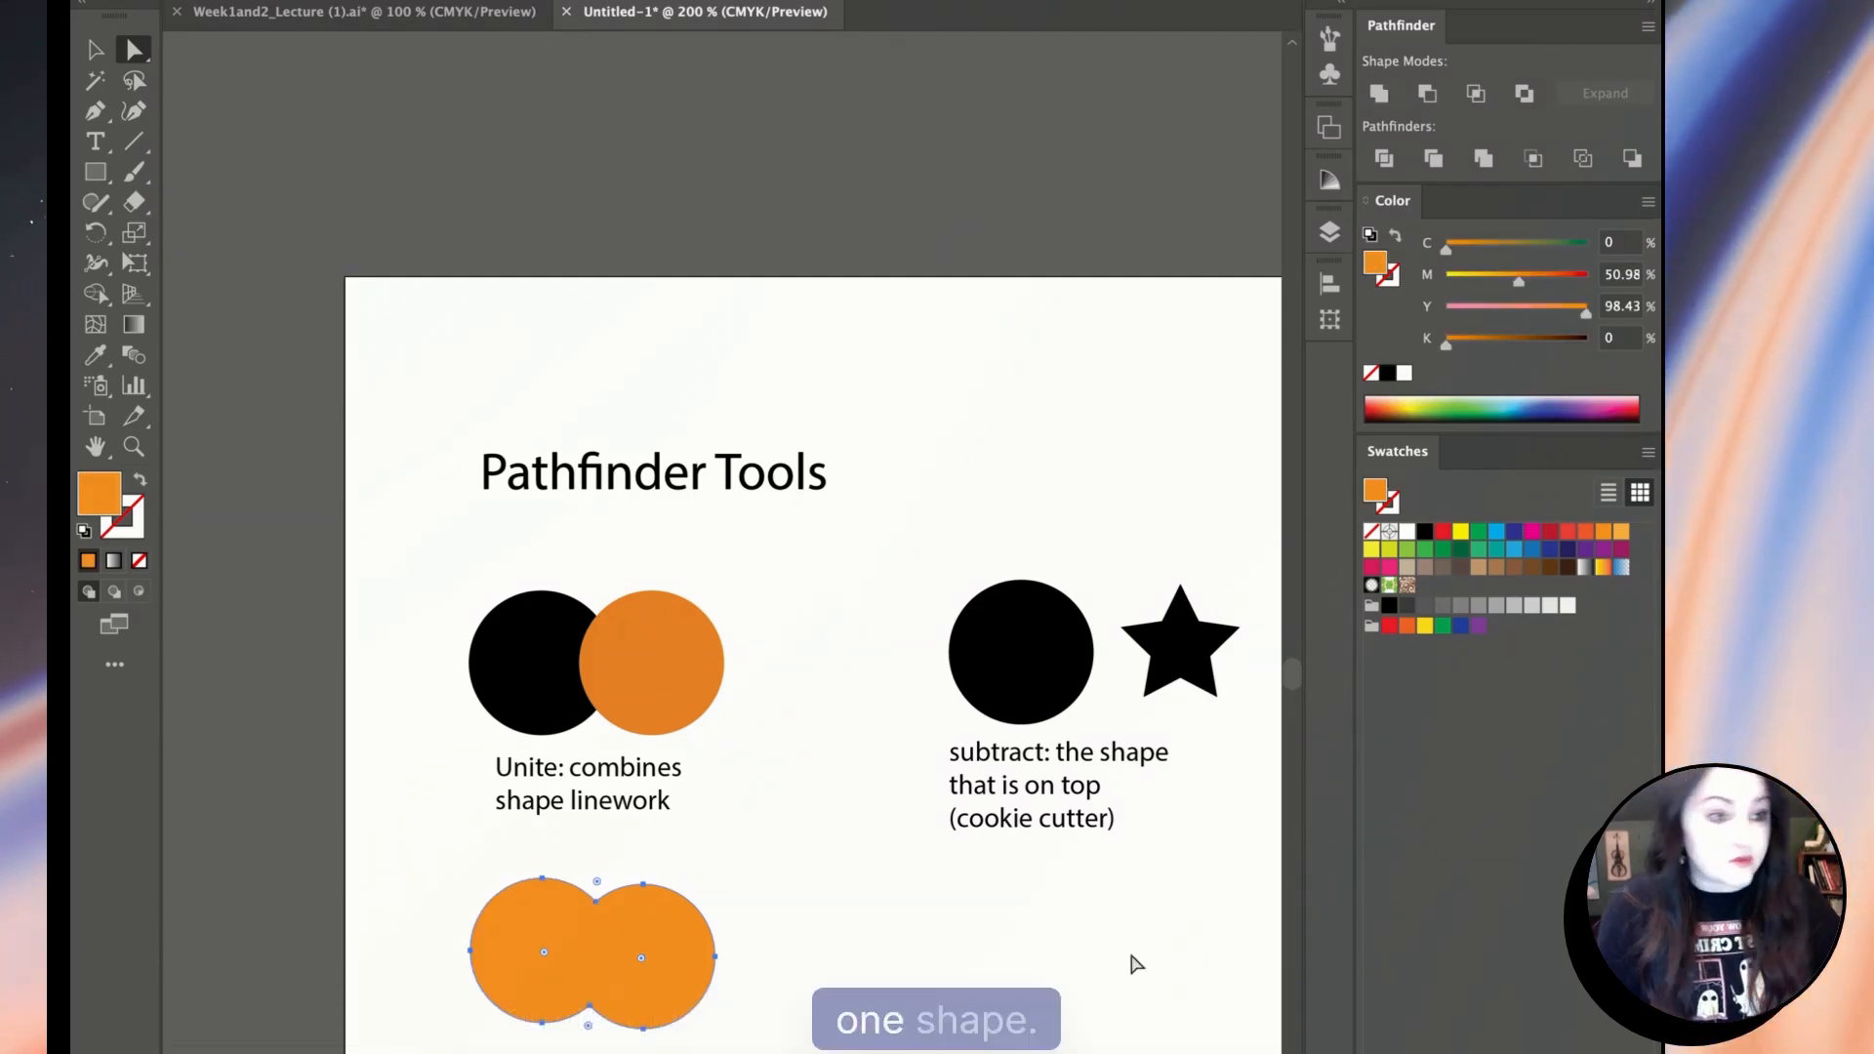
Try to pull one half of the united orange shape away from the other.
left_click(793, 898)
left_click(643, 961)
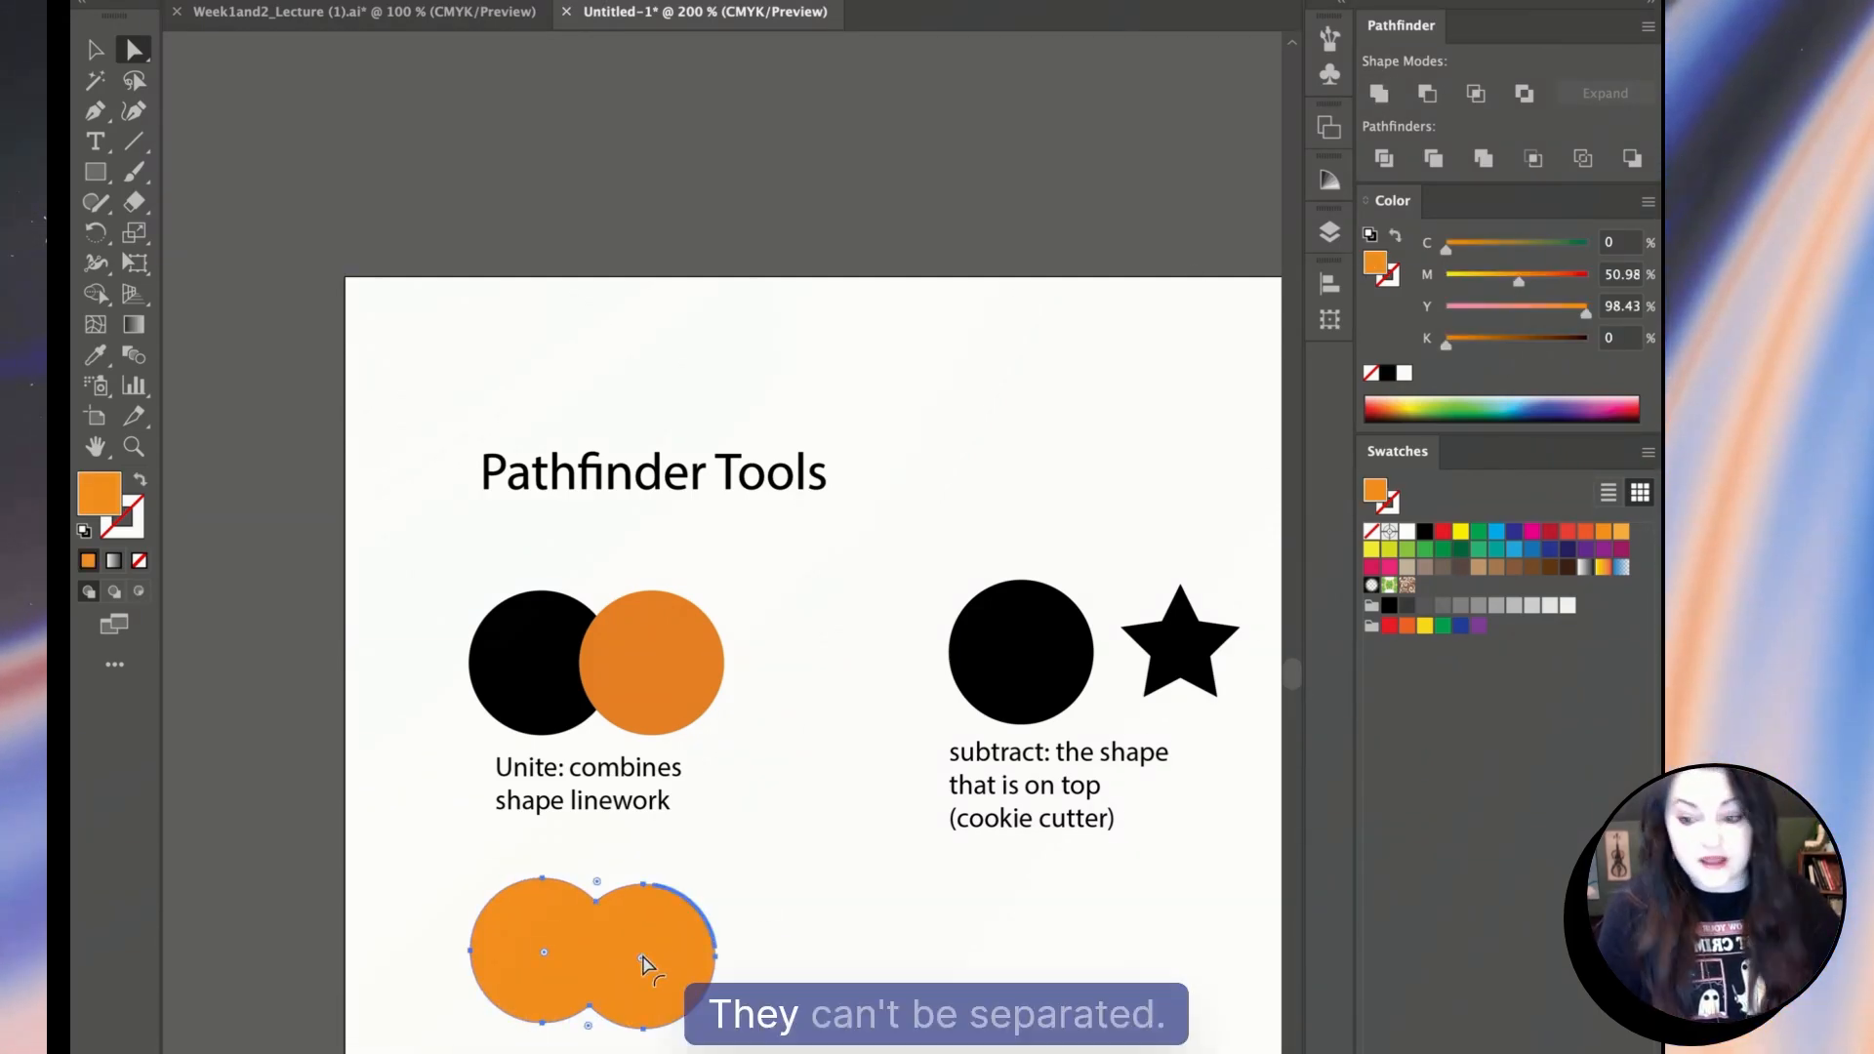
left_click_drag(643, 961, 700, 957)
left_click(724, 963)
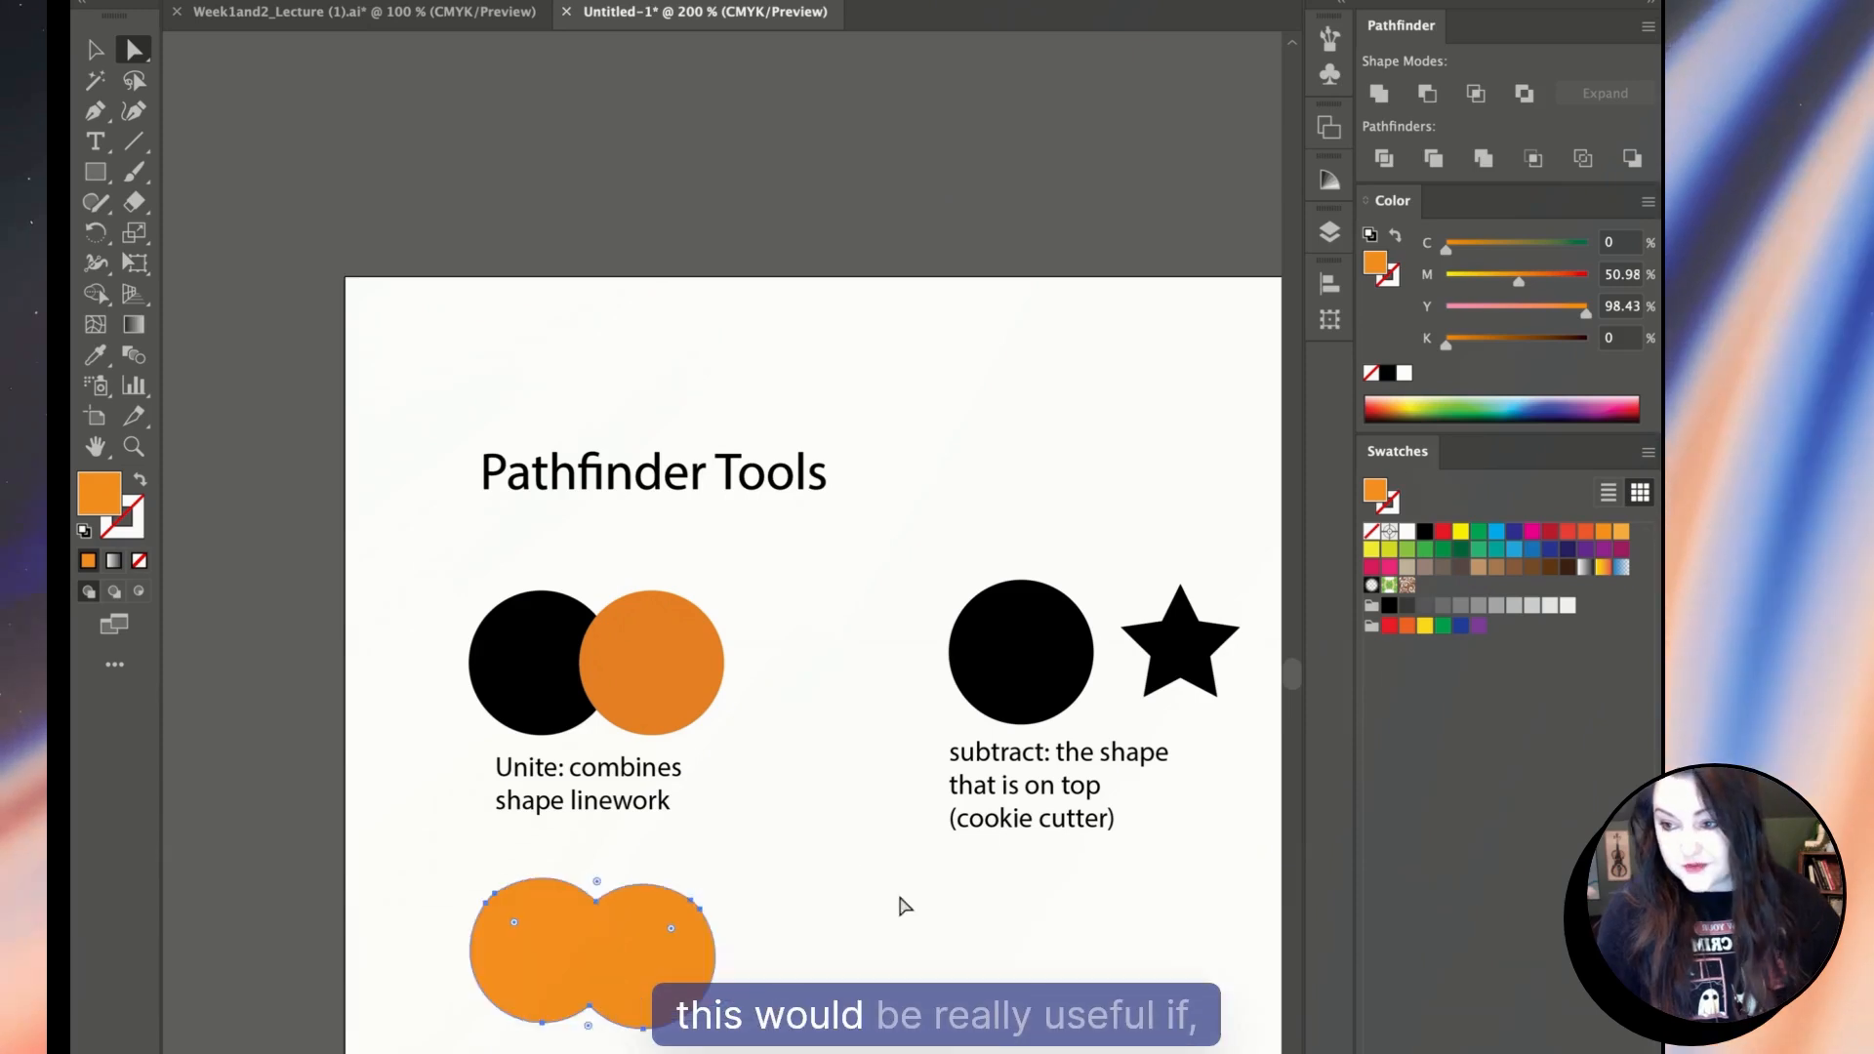
Draw an orange circle above the subtract example and add two smaller copies as ears for a Mickey Mouse silhouette.
key("l")
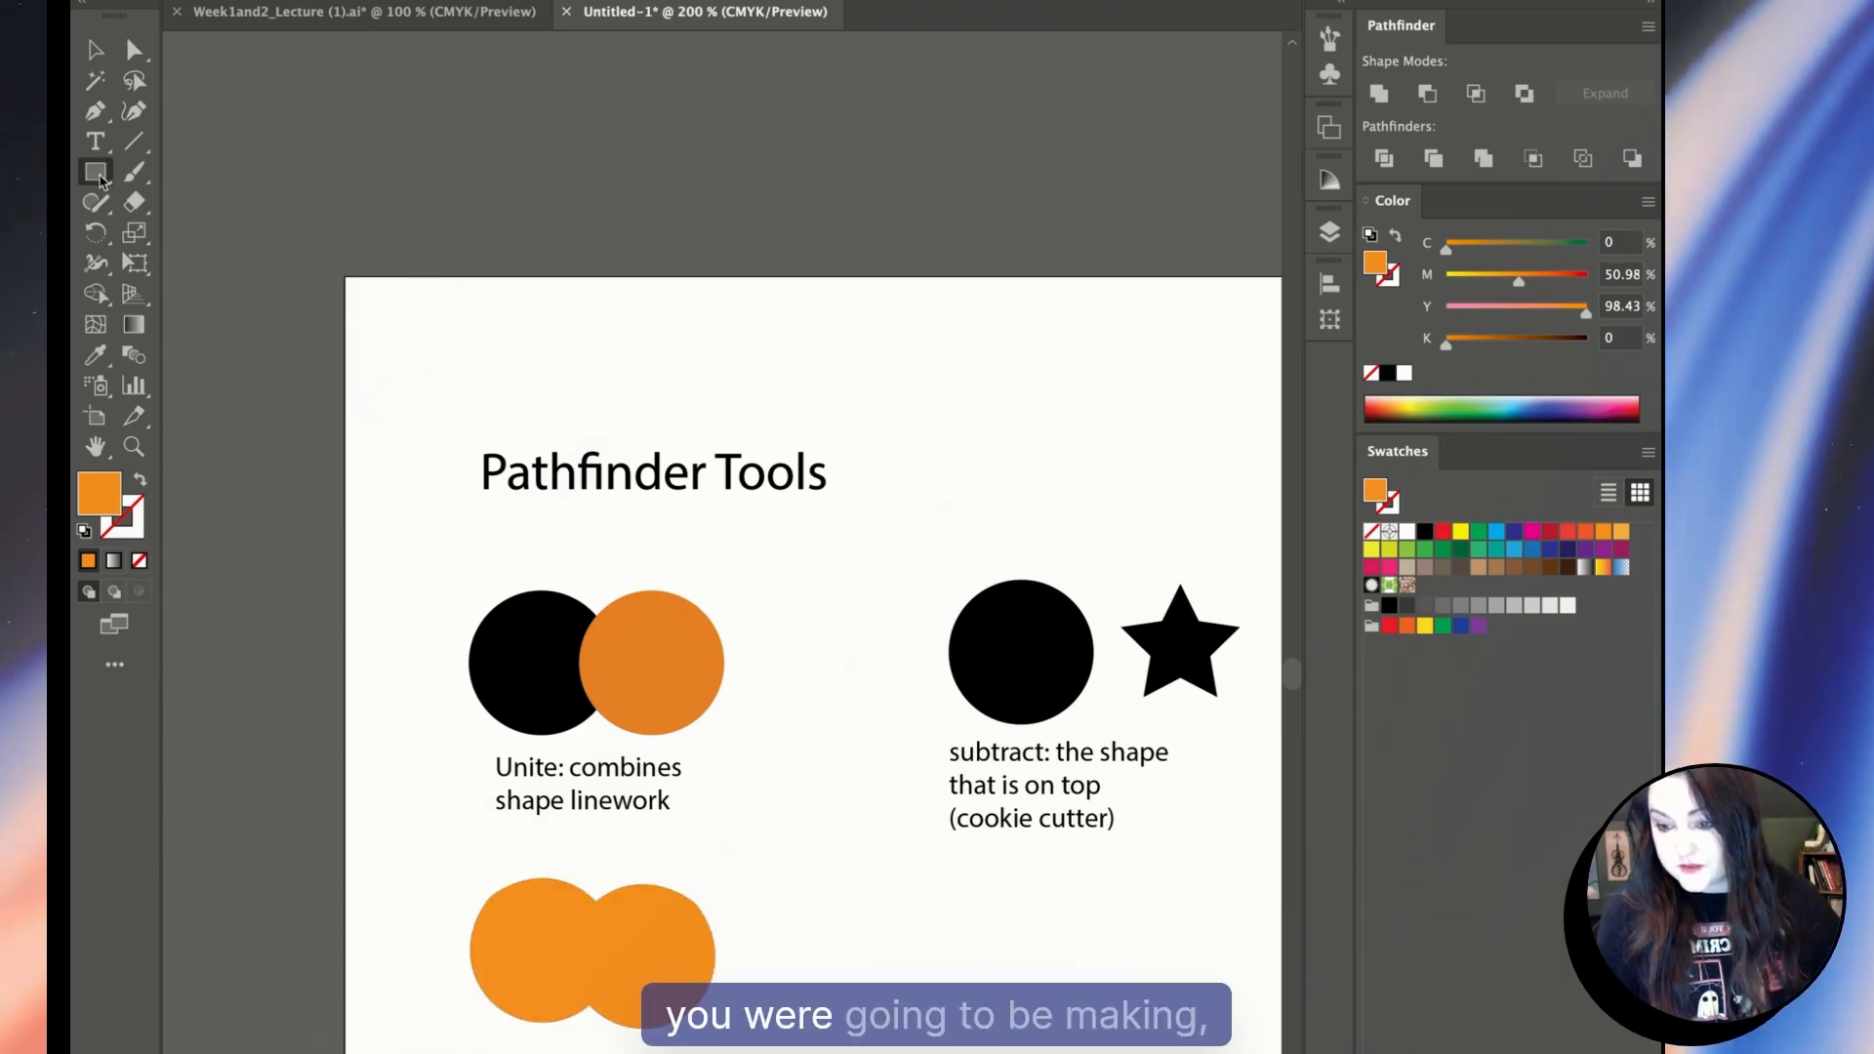
left_click_drag(912, 403, 1062, 552)
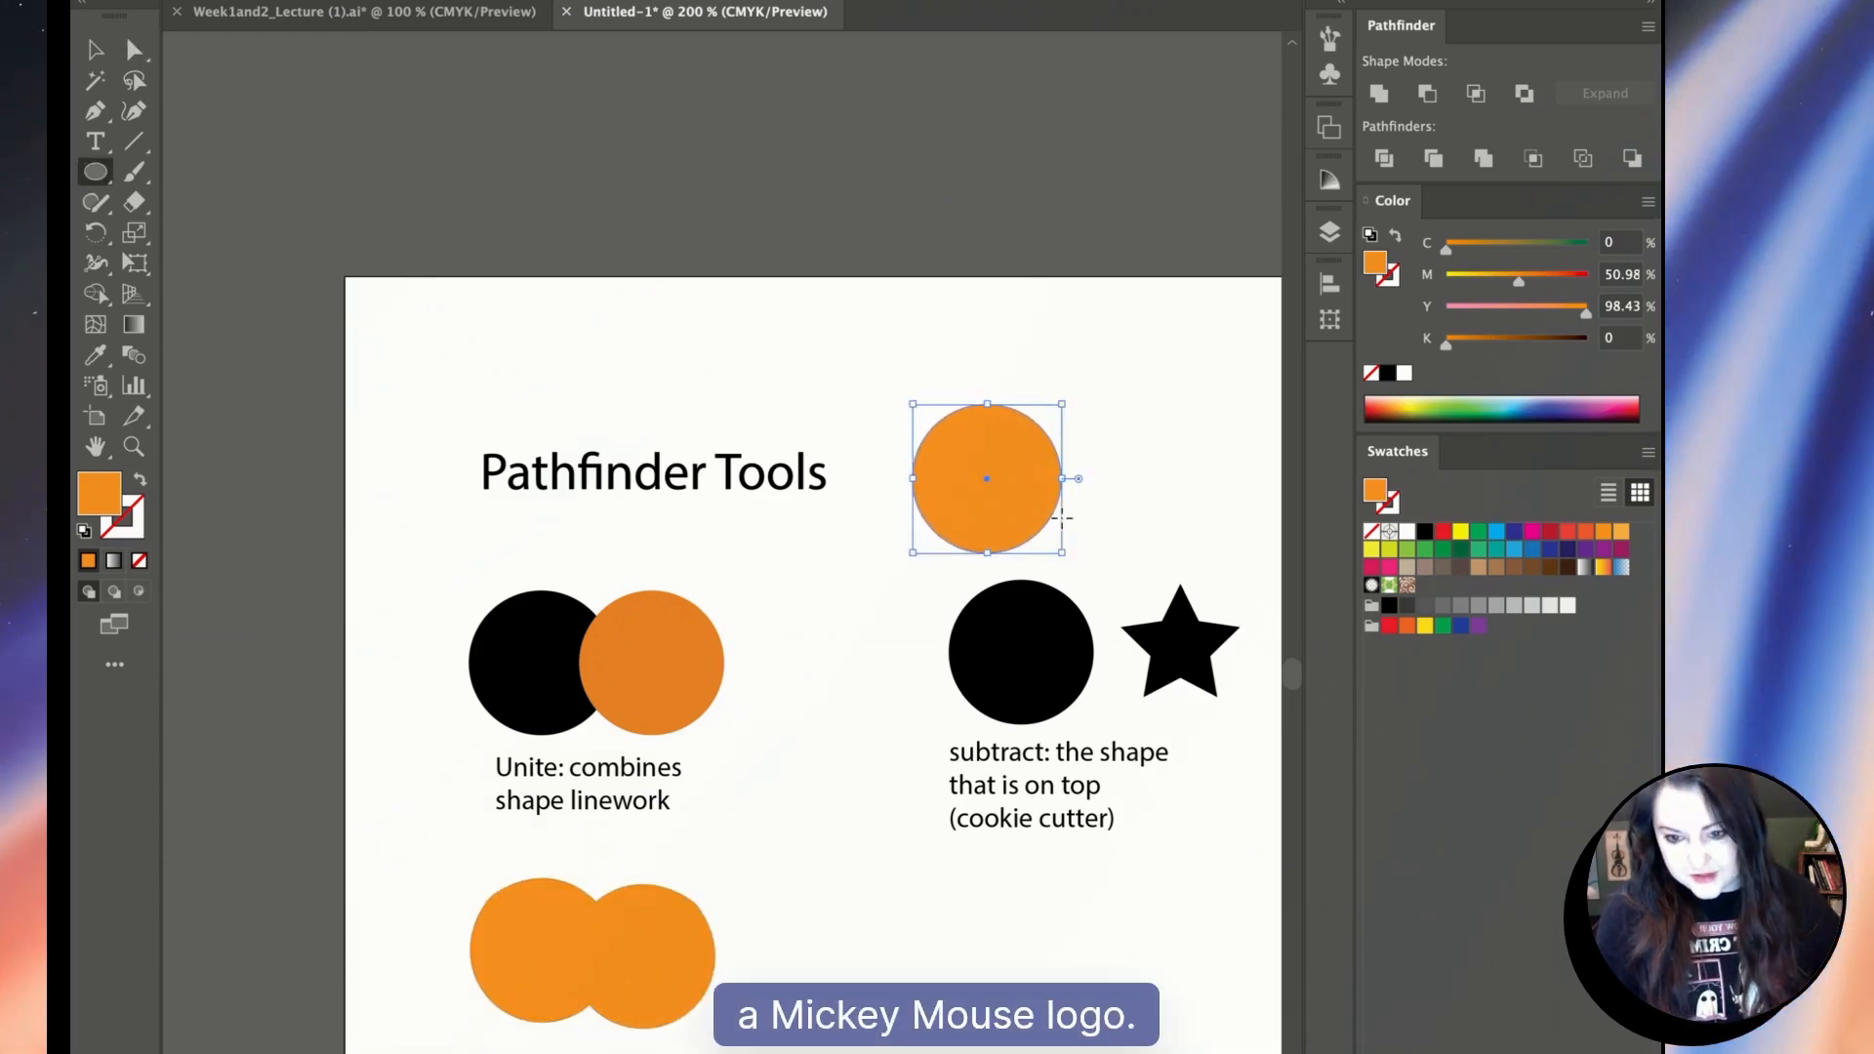
key("v")
left_click_drag(988, 484, 910, 393)
key("s")
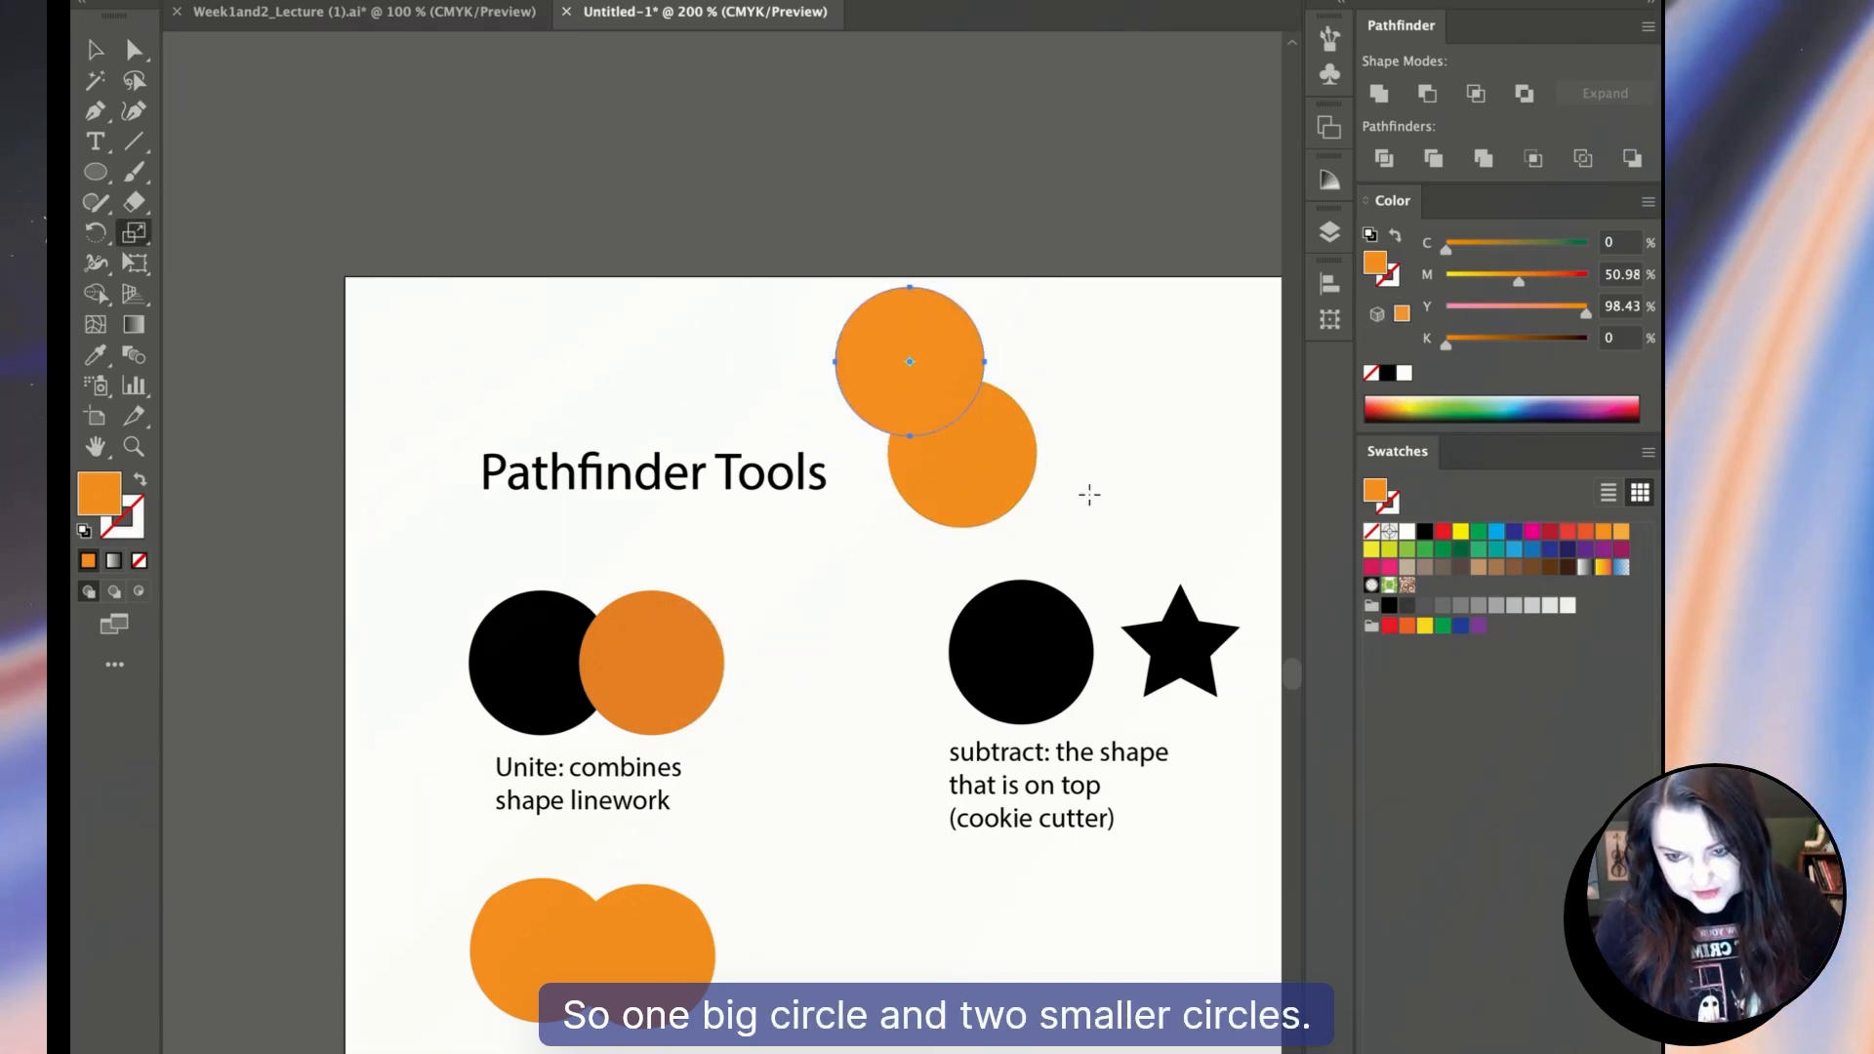
left_click_drag(1088, 494, 920, 405)
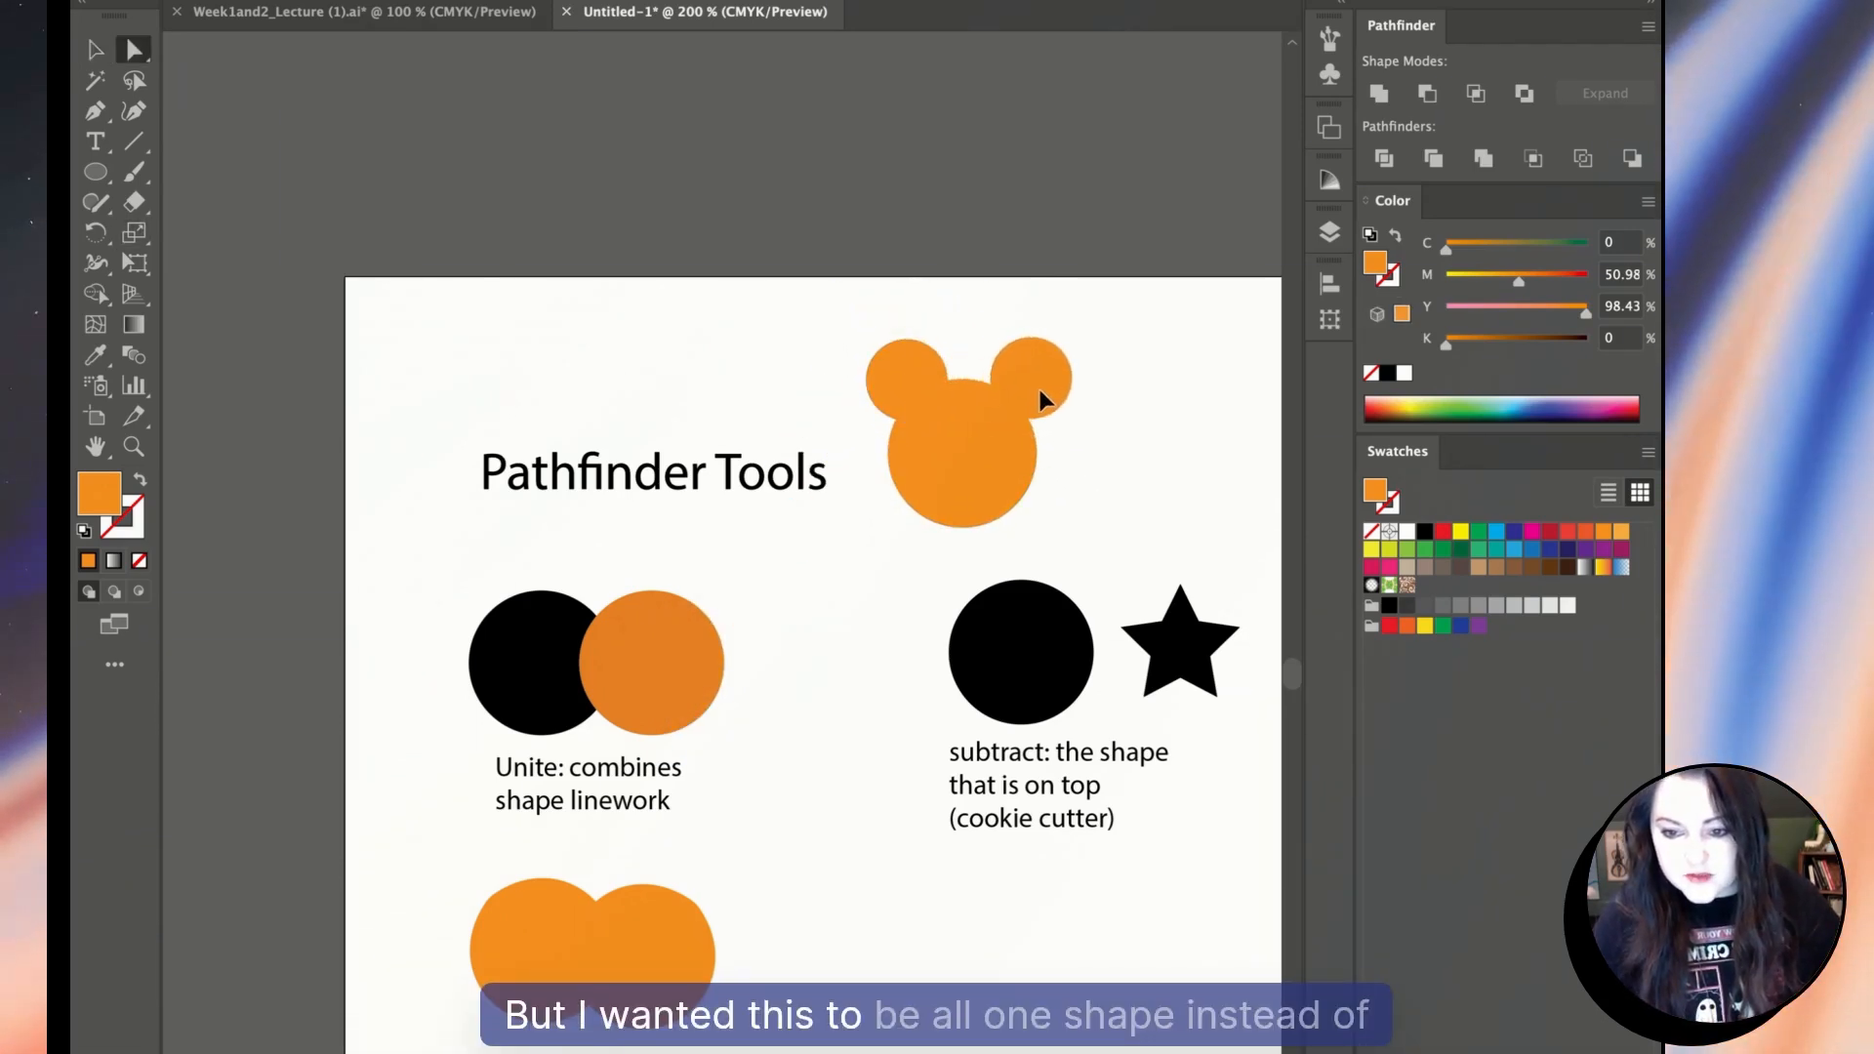
Unite the Mickey Mouse head and both ear circles into one shape, and delete it.
left_click(916, 370)
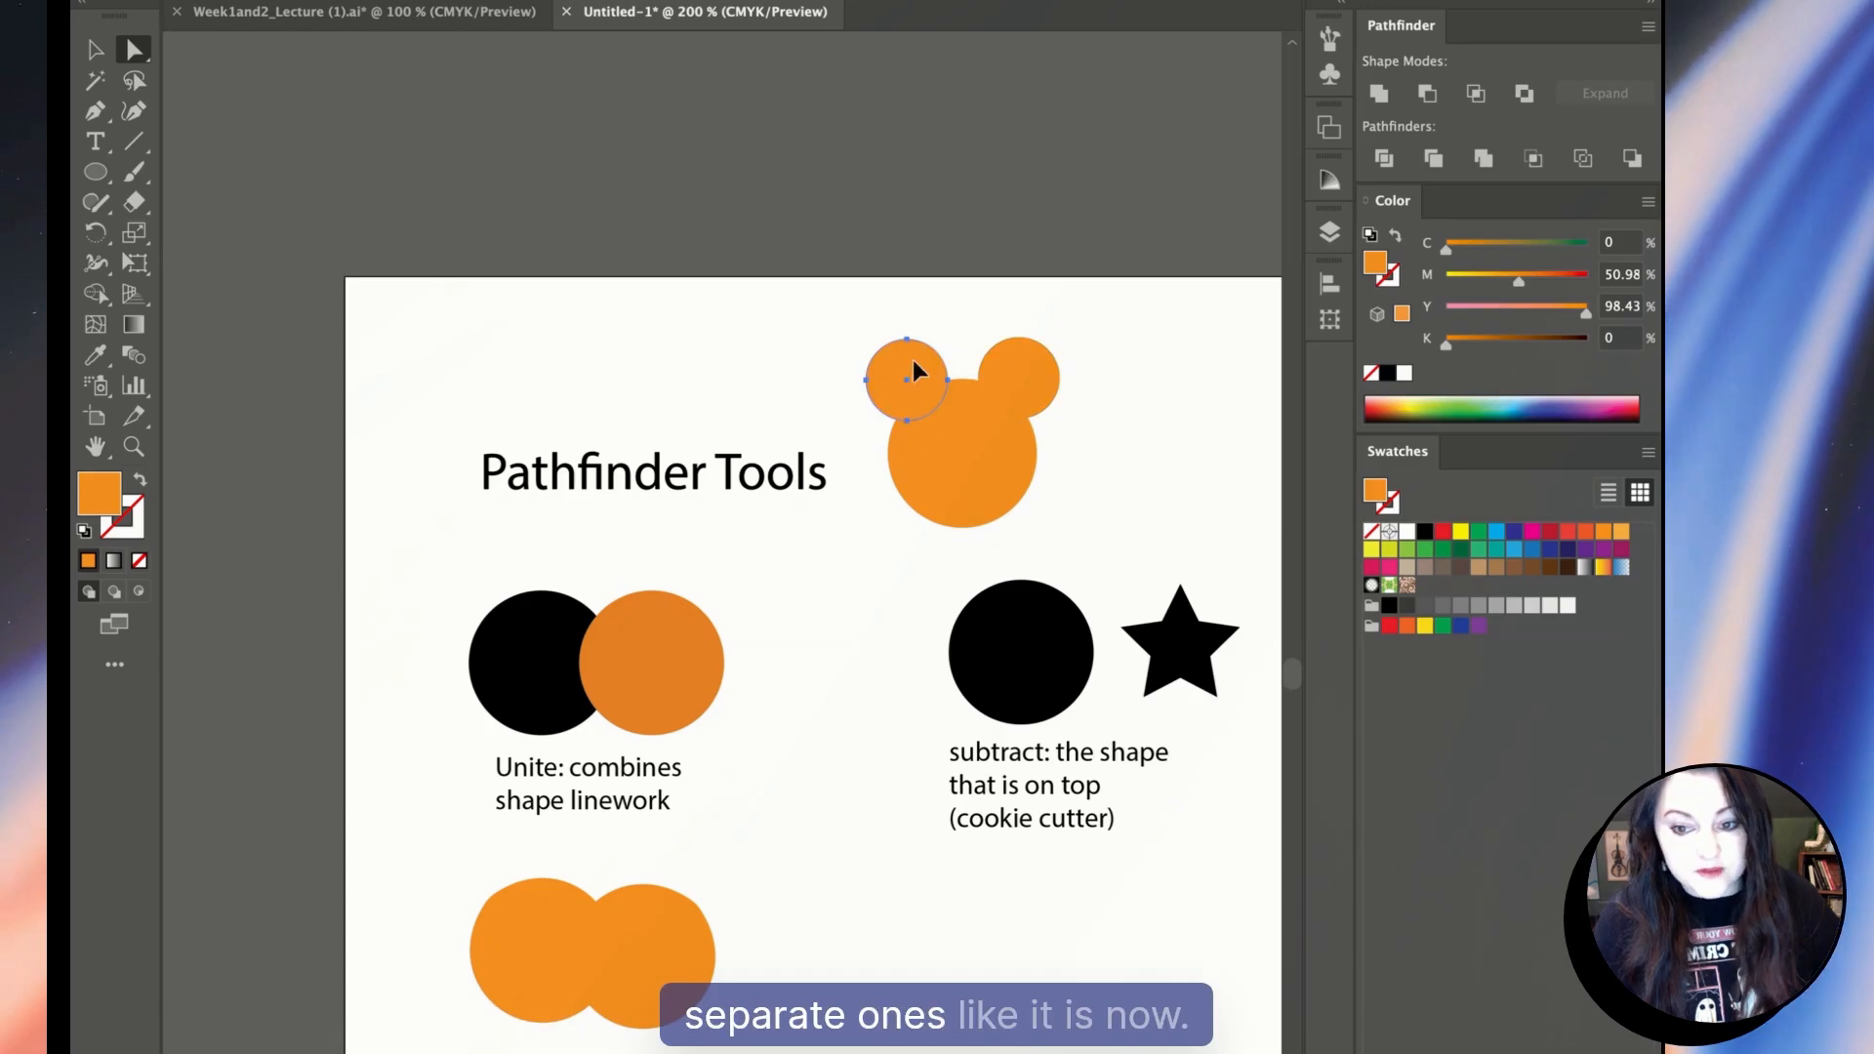
left_click(1022, 369)
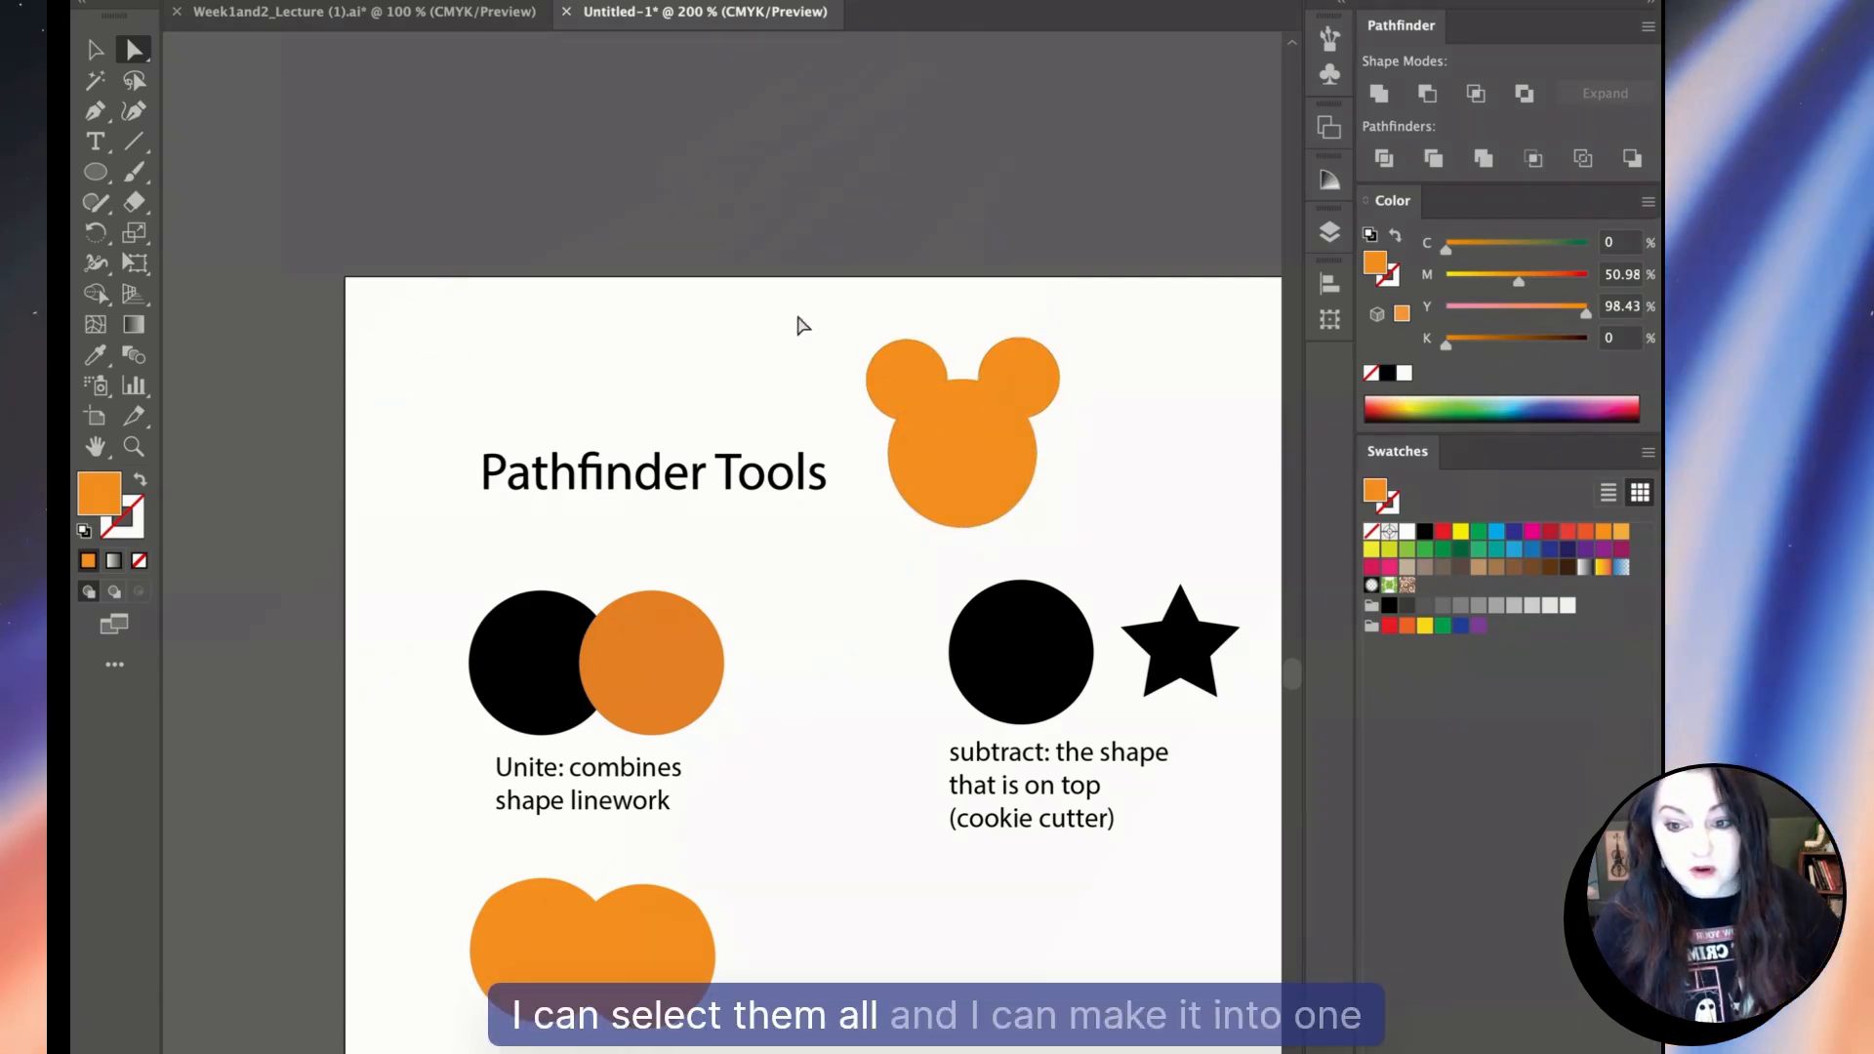
left_click_drag(1091, 481, 1130, 476)
left_click_drag(907, 323, 908, 322)
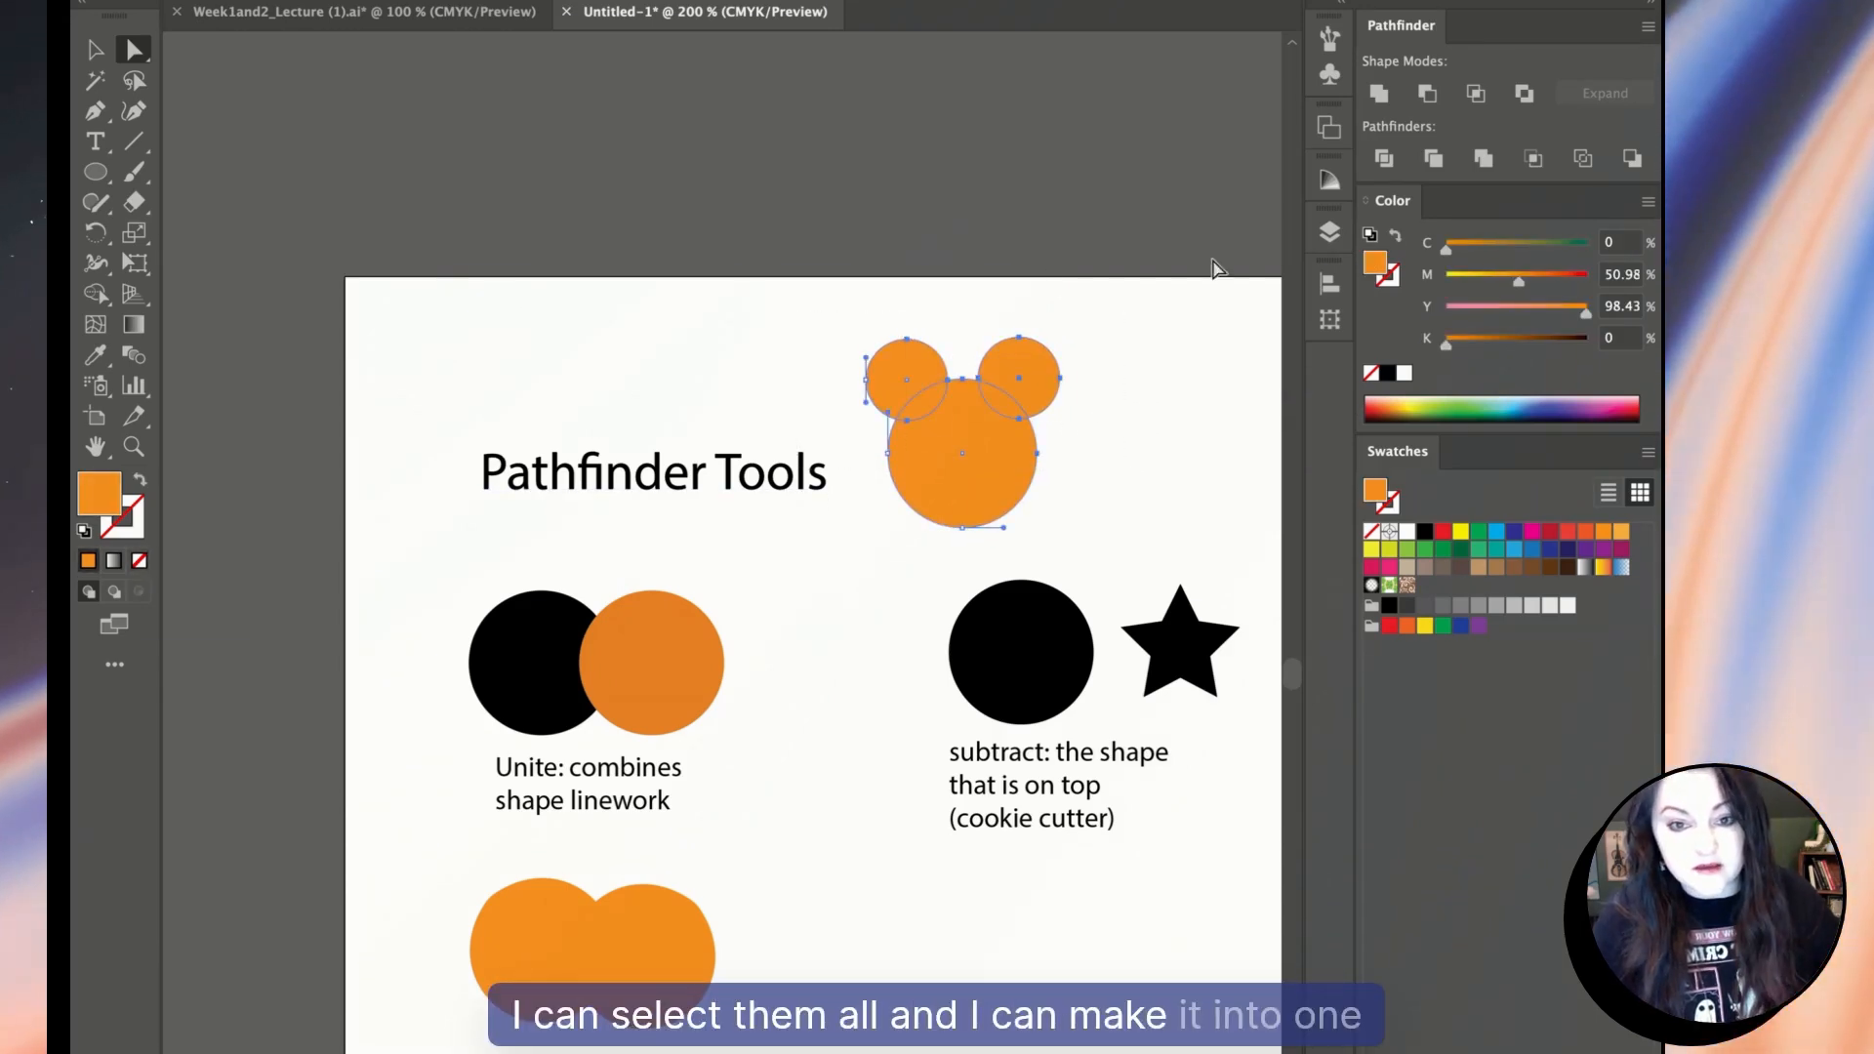
left_click(1376, 96)
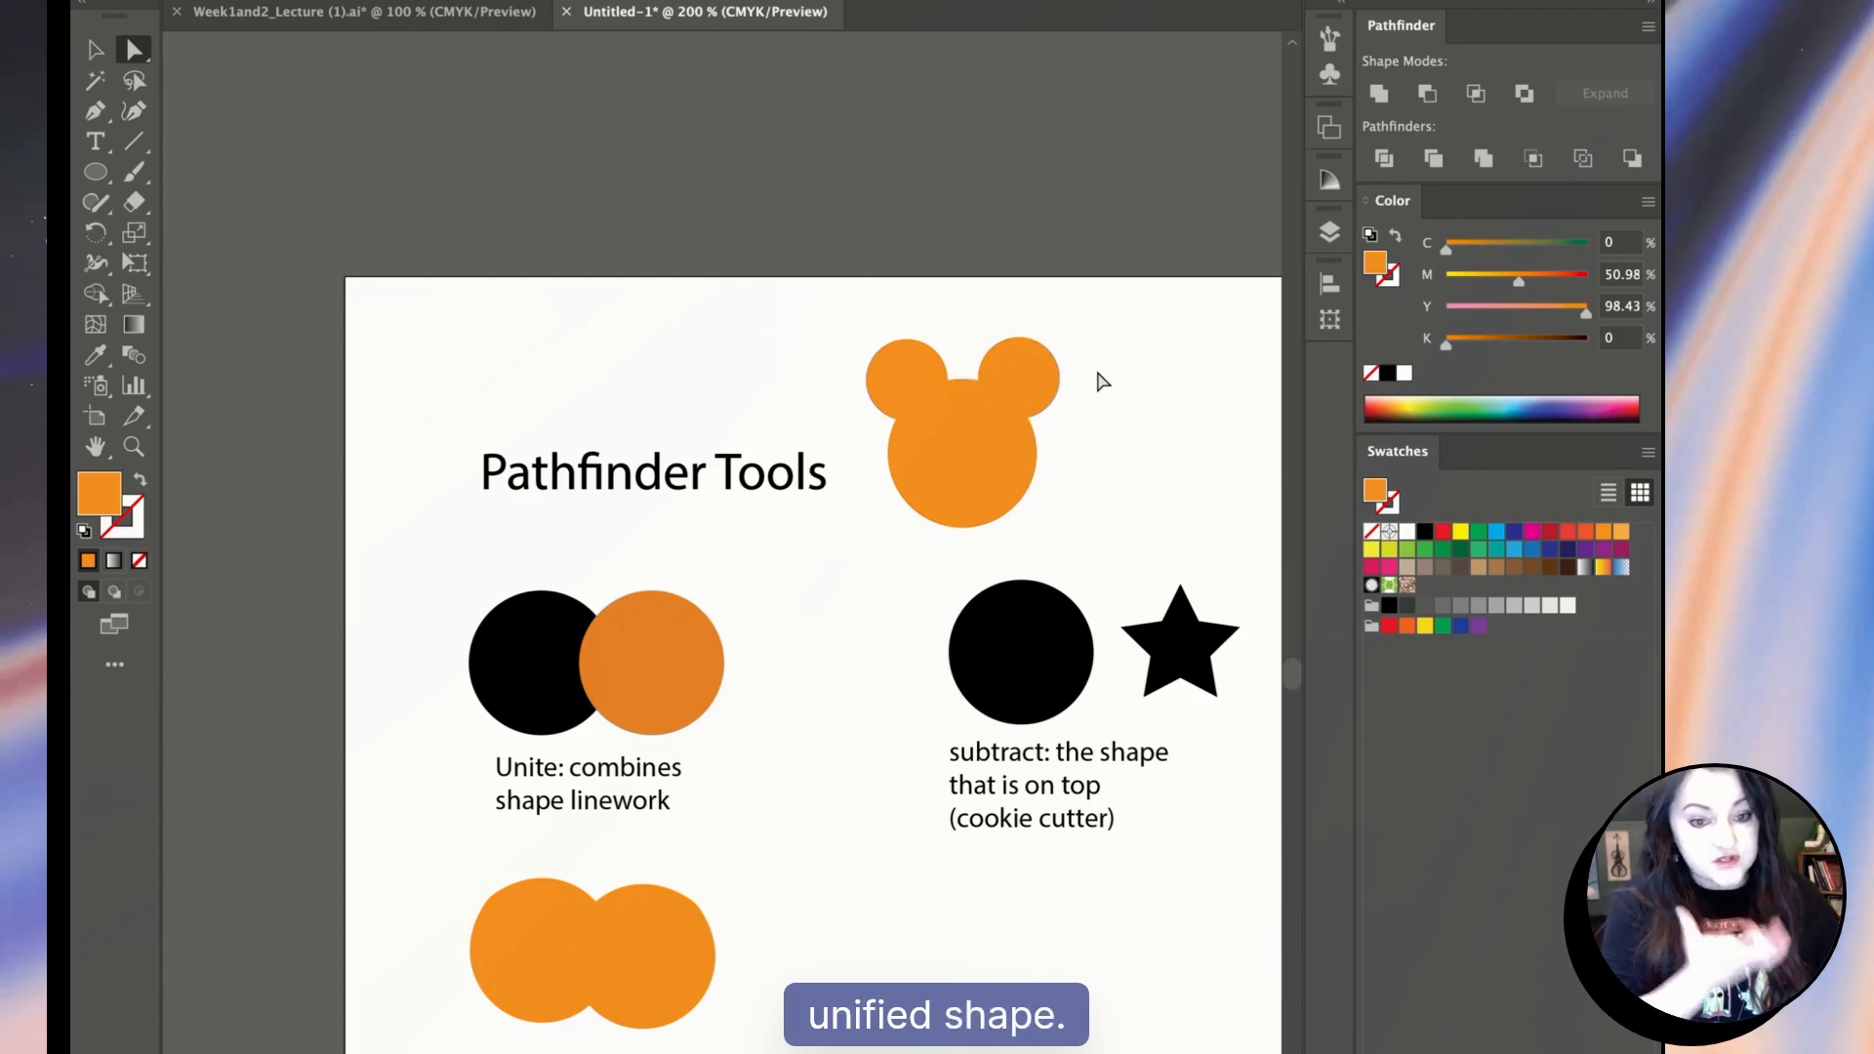
key("Delete")
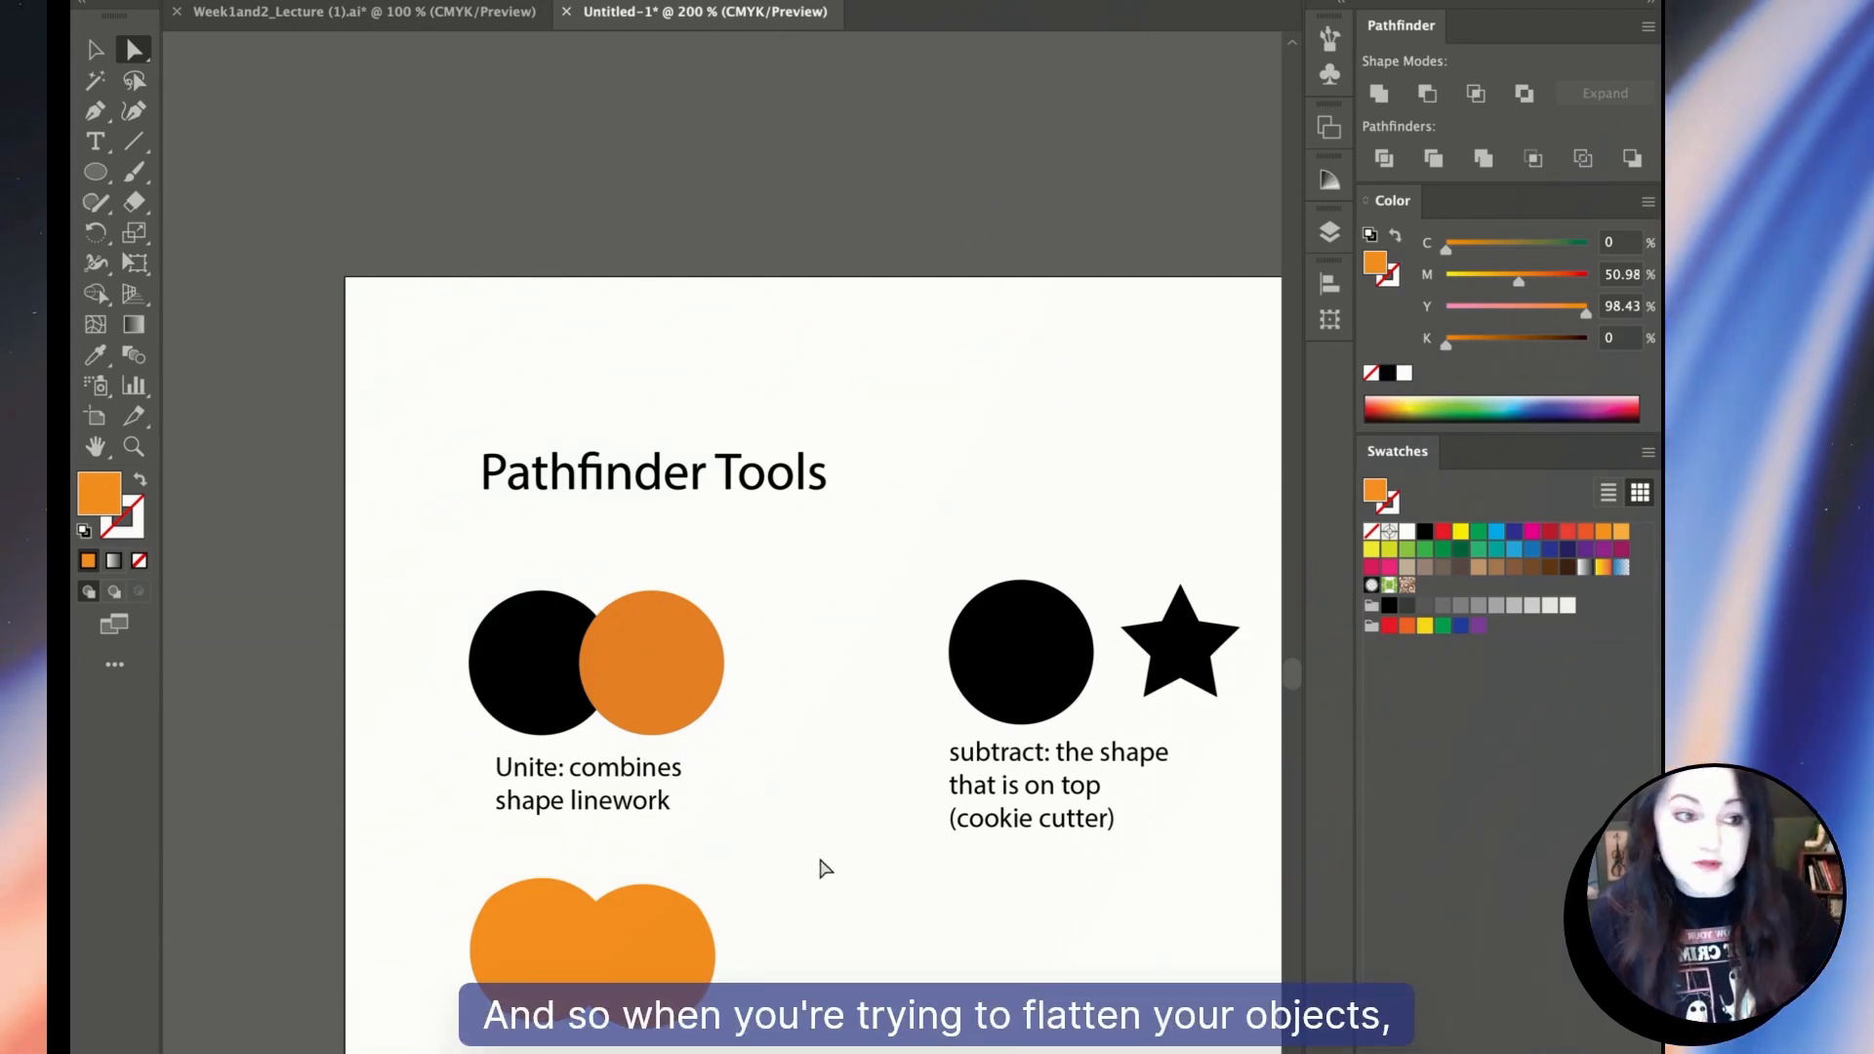
left_click(623, 945)
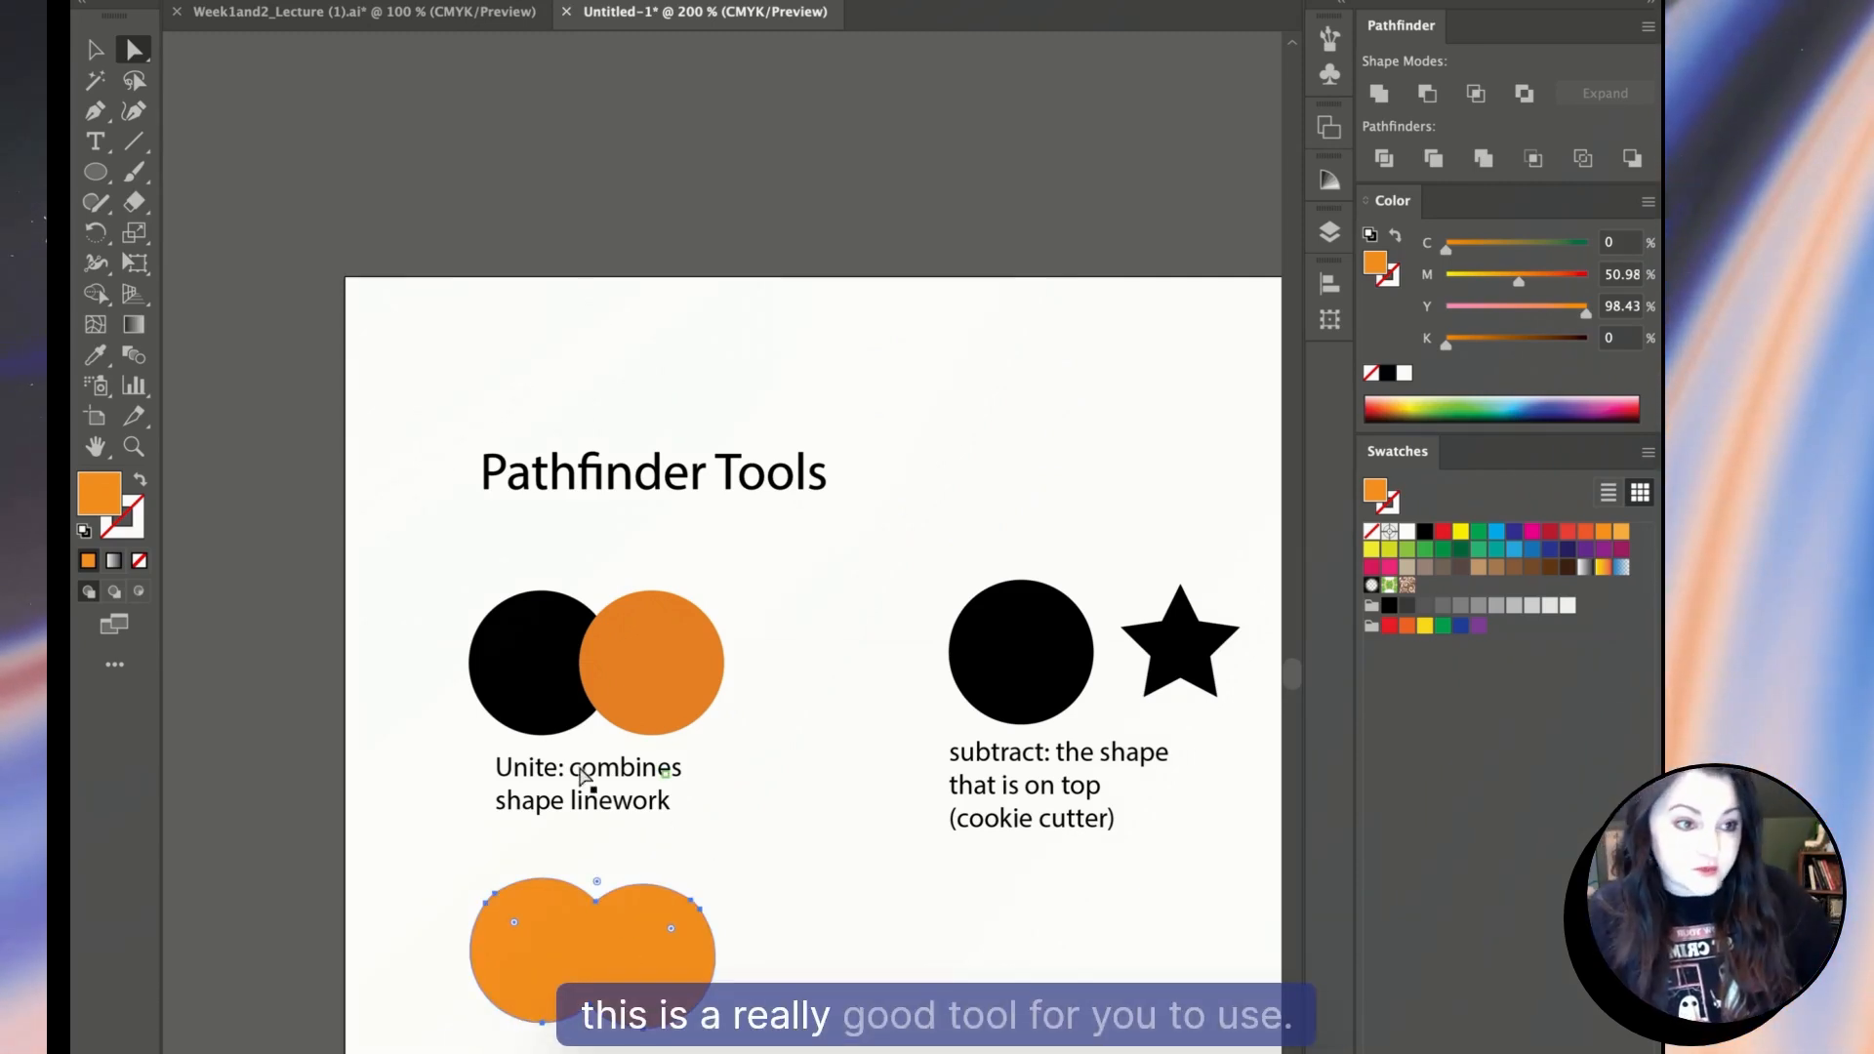
left_click_drag(503, 785, 531, 771)
left_click(1049, 869)
Duplicate the subtract example's black circle and star together below its caption.
left_click_drag(1067, 875, 757, 875)
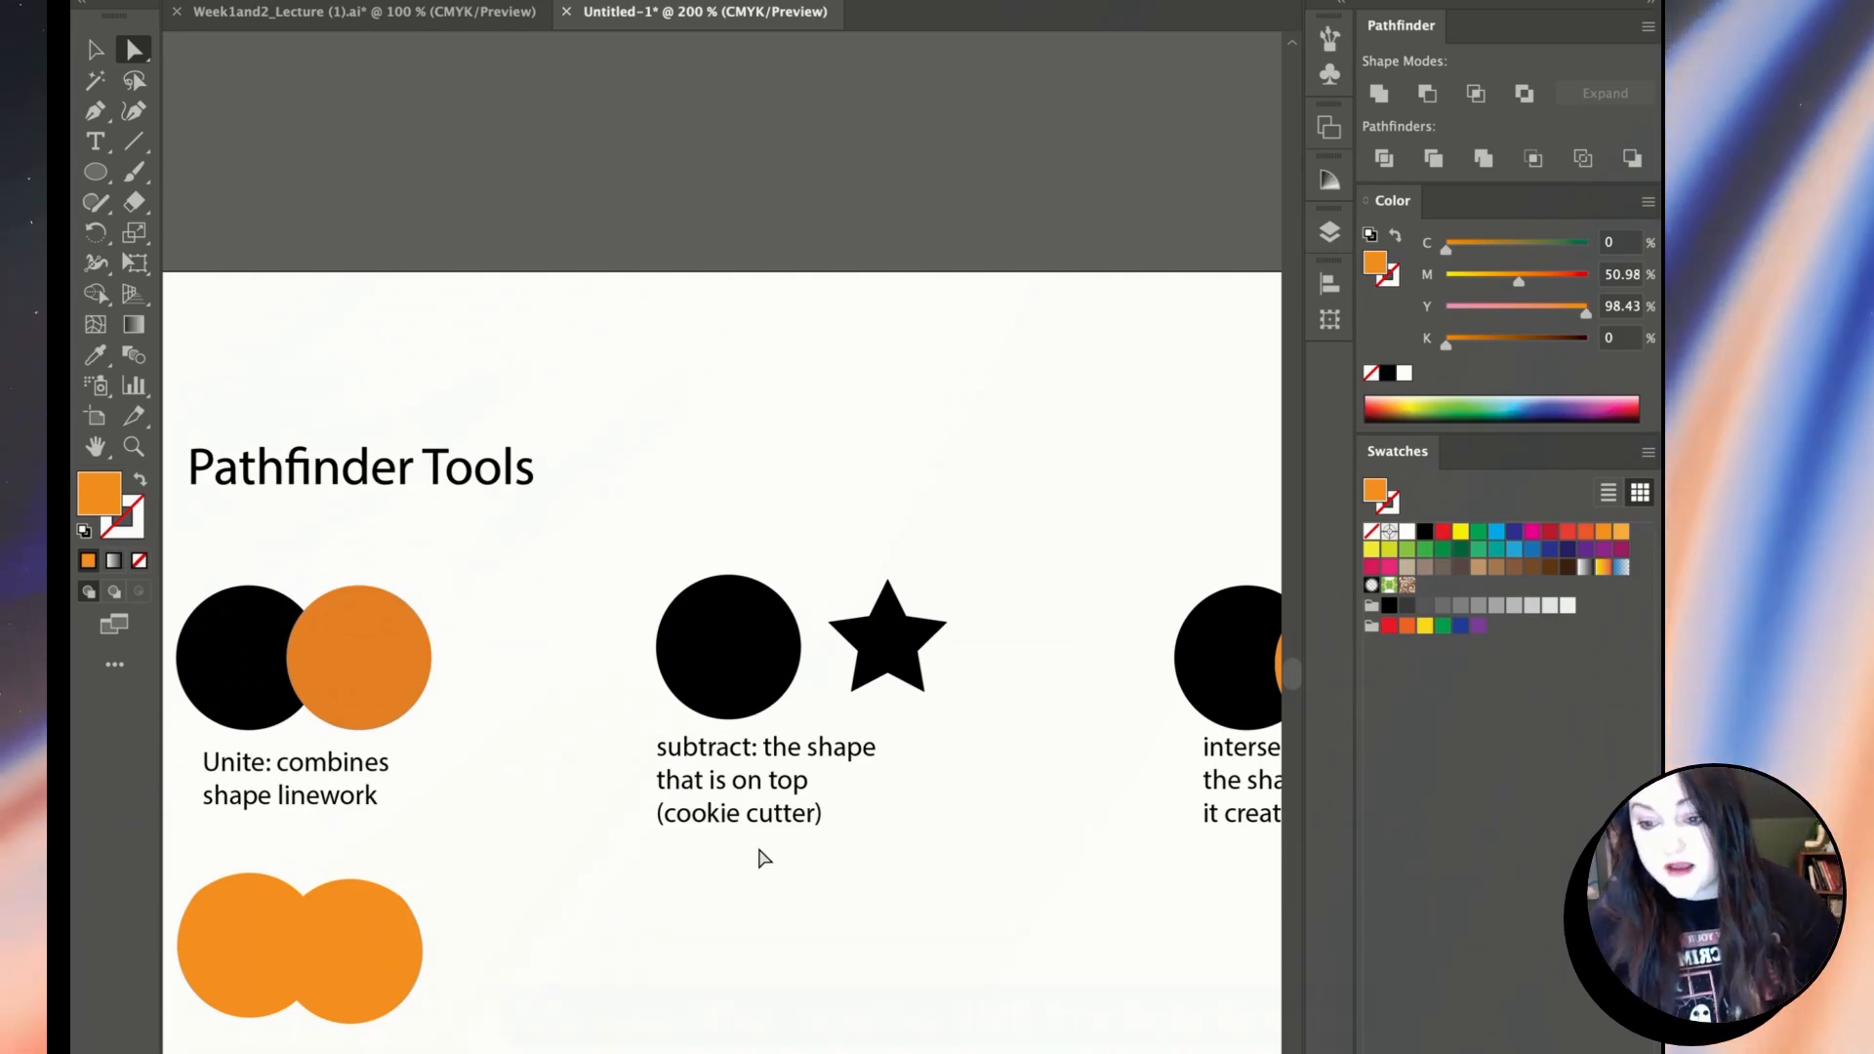
left_click(771, 635)
left_click(884, 644, "shift")
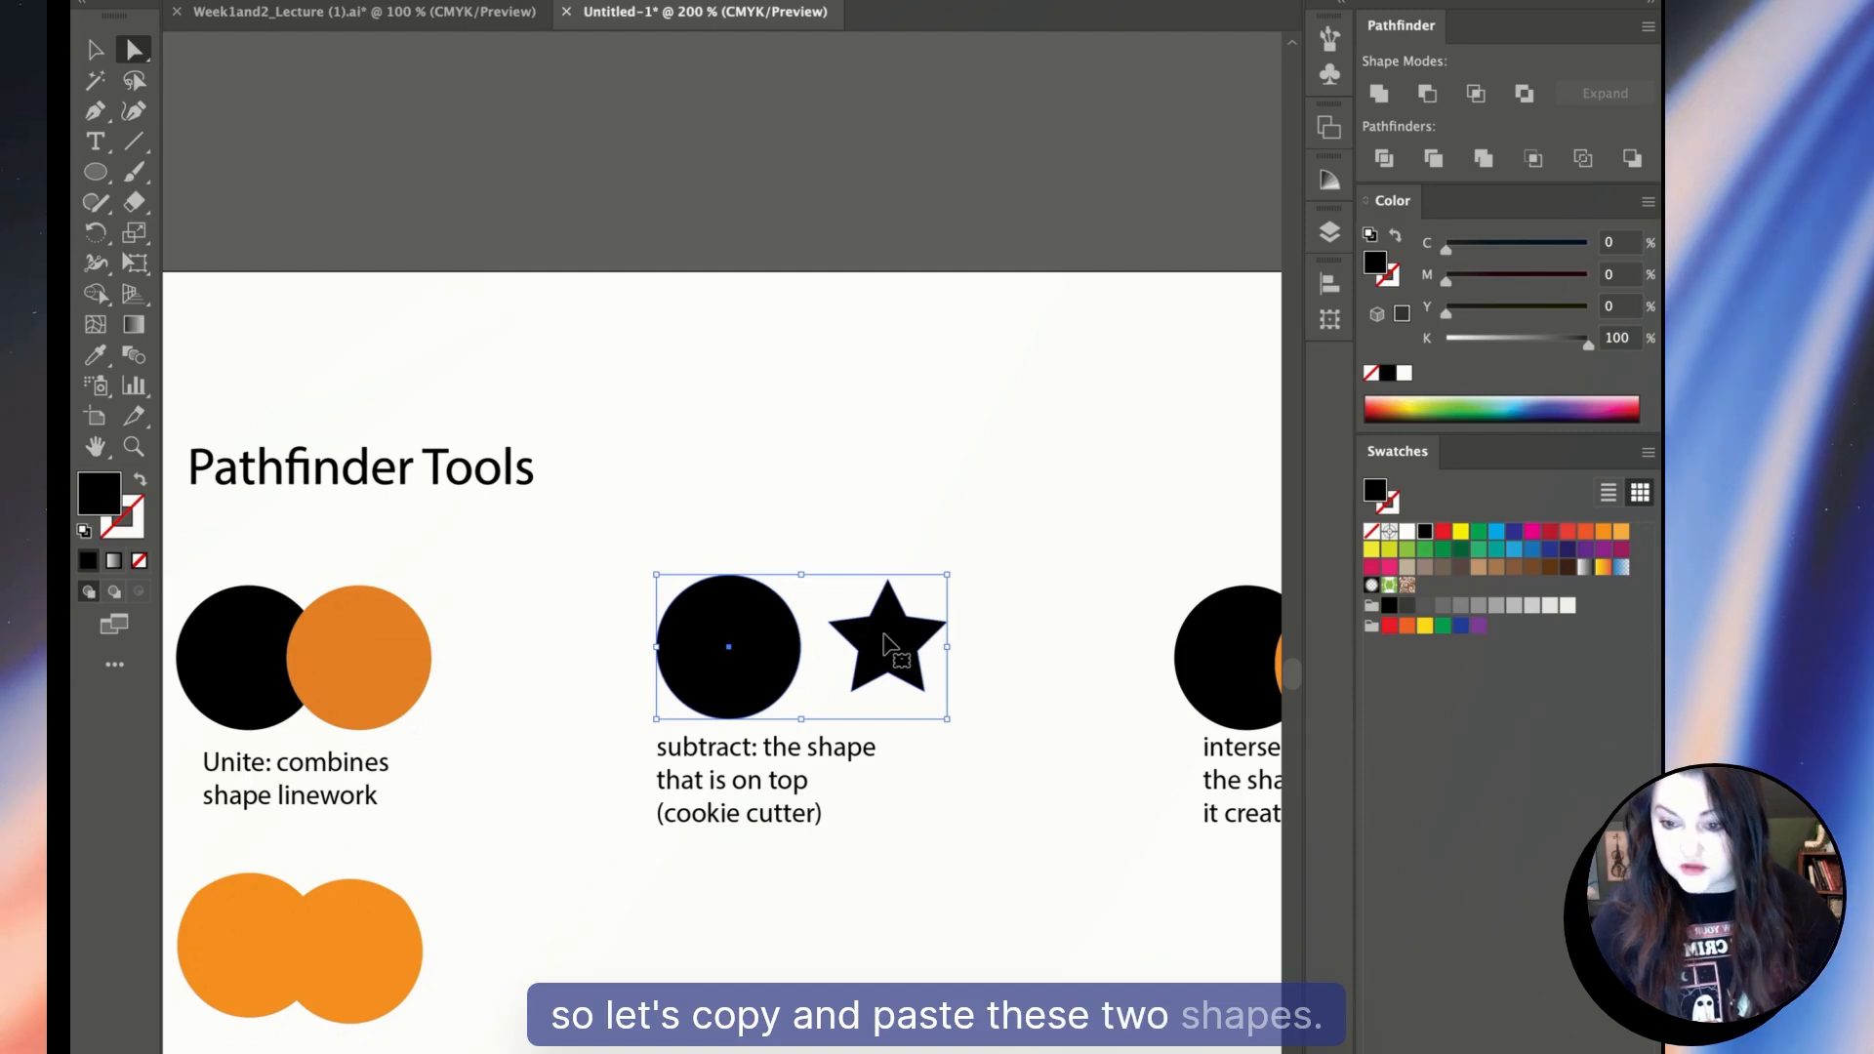
left_click_drag(884, 644, 859, 930)
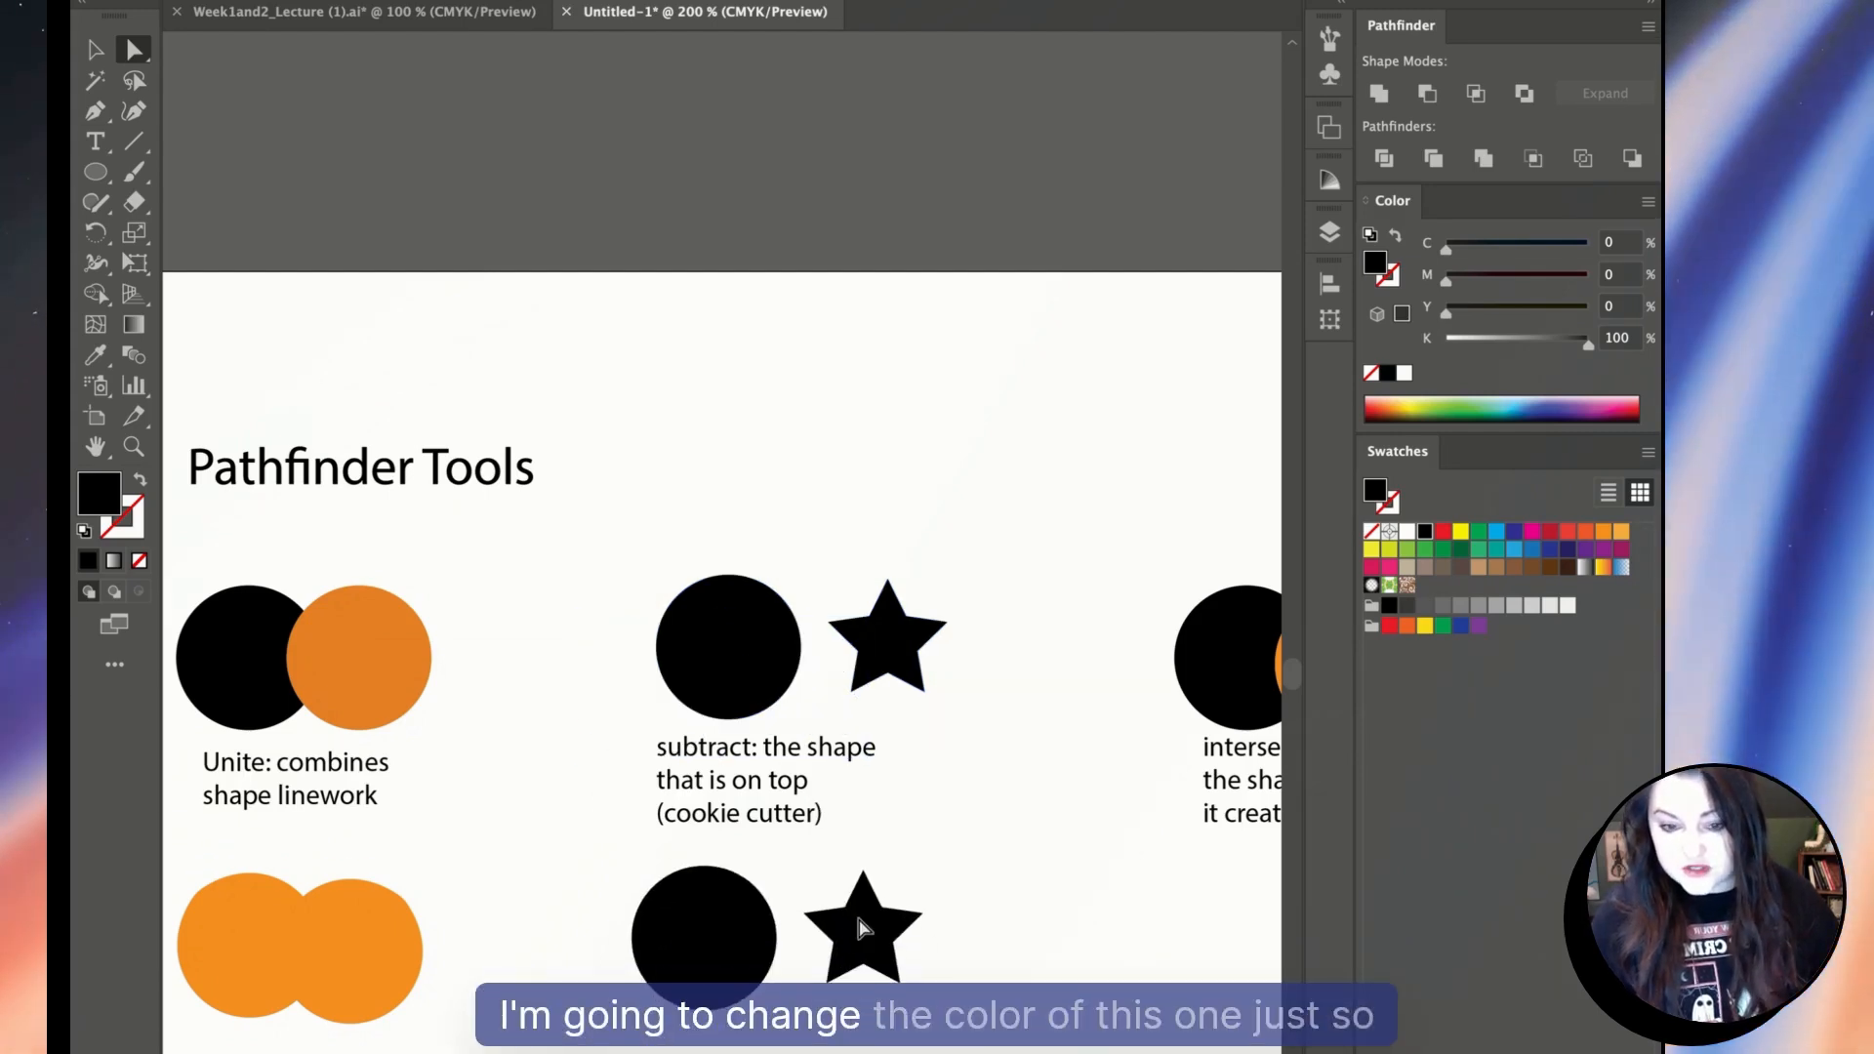
Fill the copied star with magenta (C 0, M 100, Y 0, K 0) and scale it down slightly.
left_click(1533, 532)
left_click(947, 919)
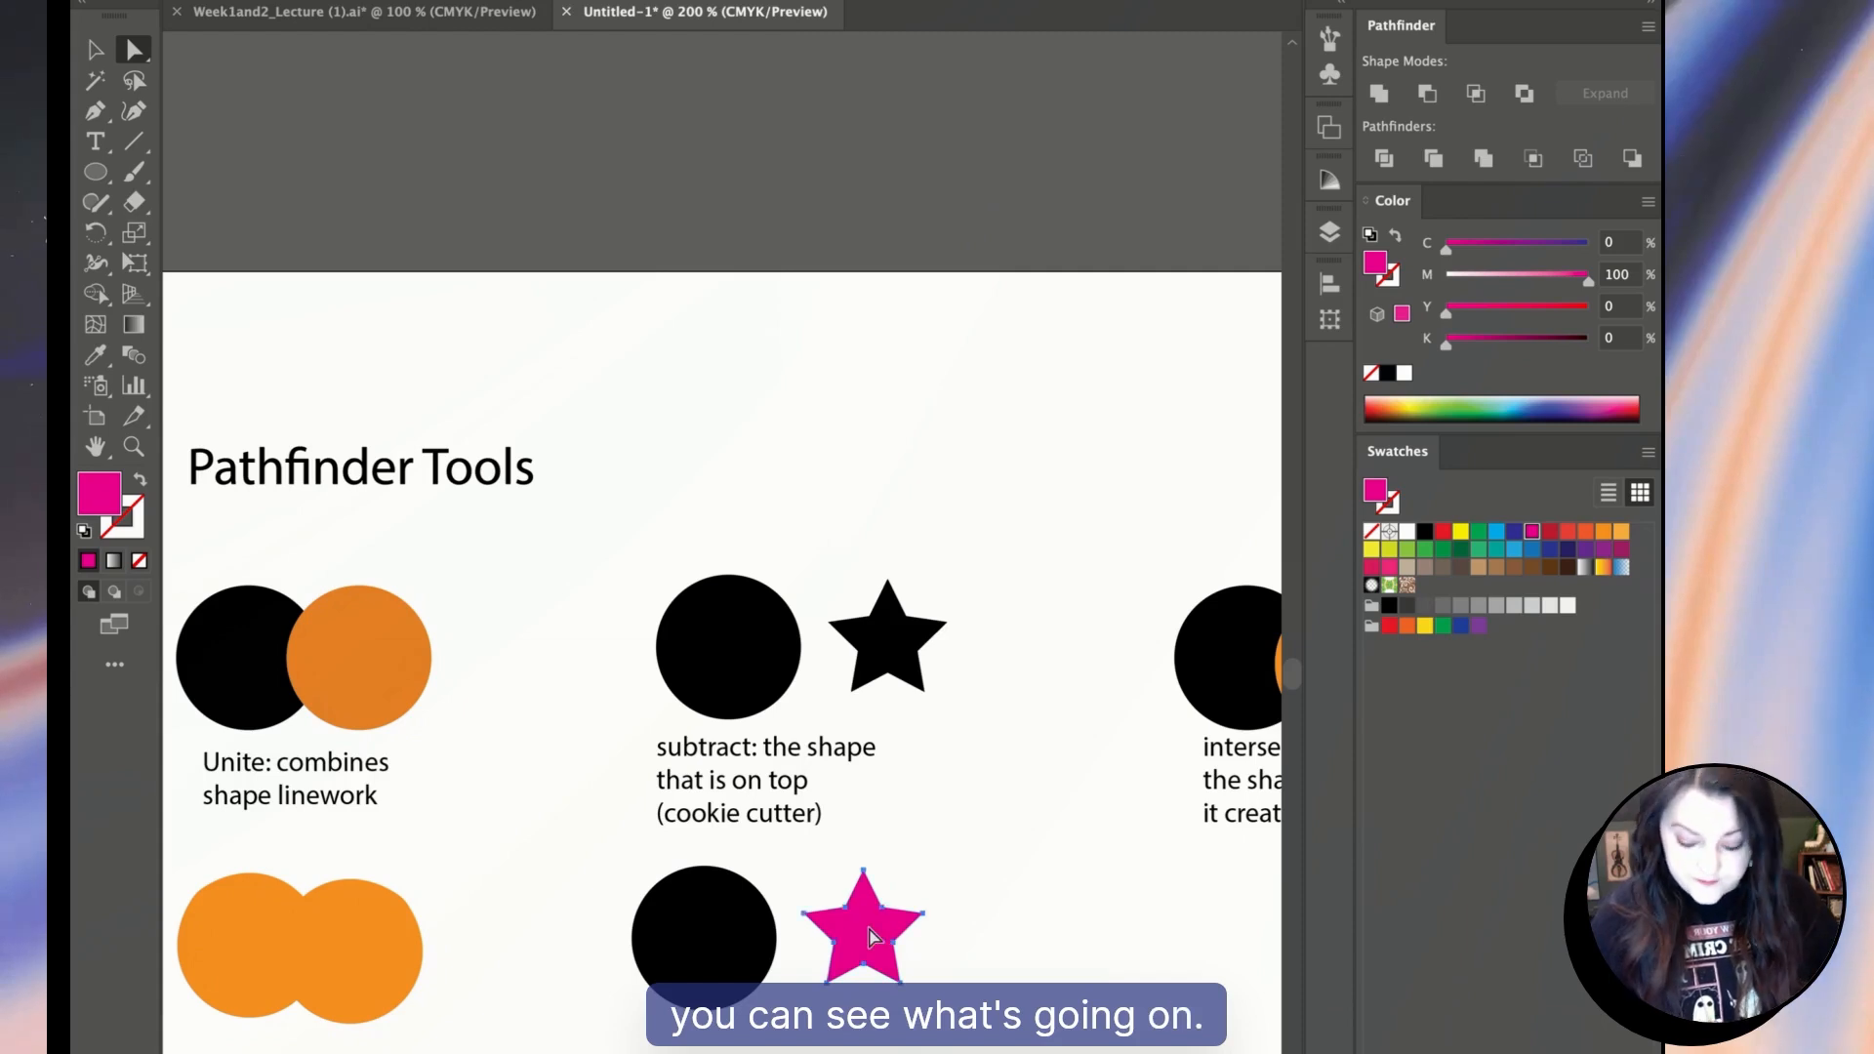
key("s")
mouse_move(1010, 1053)
left_mouse_down()
mouse_move(1003, 1032)
mouse_move(1008, 1050)
left_mouse_up()
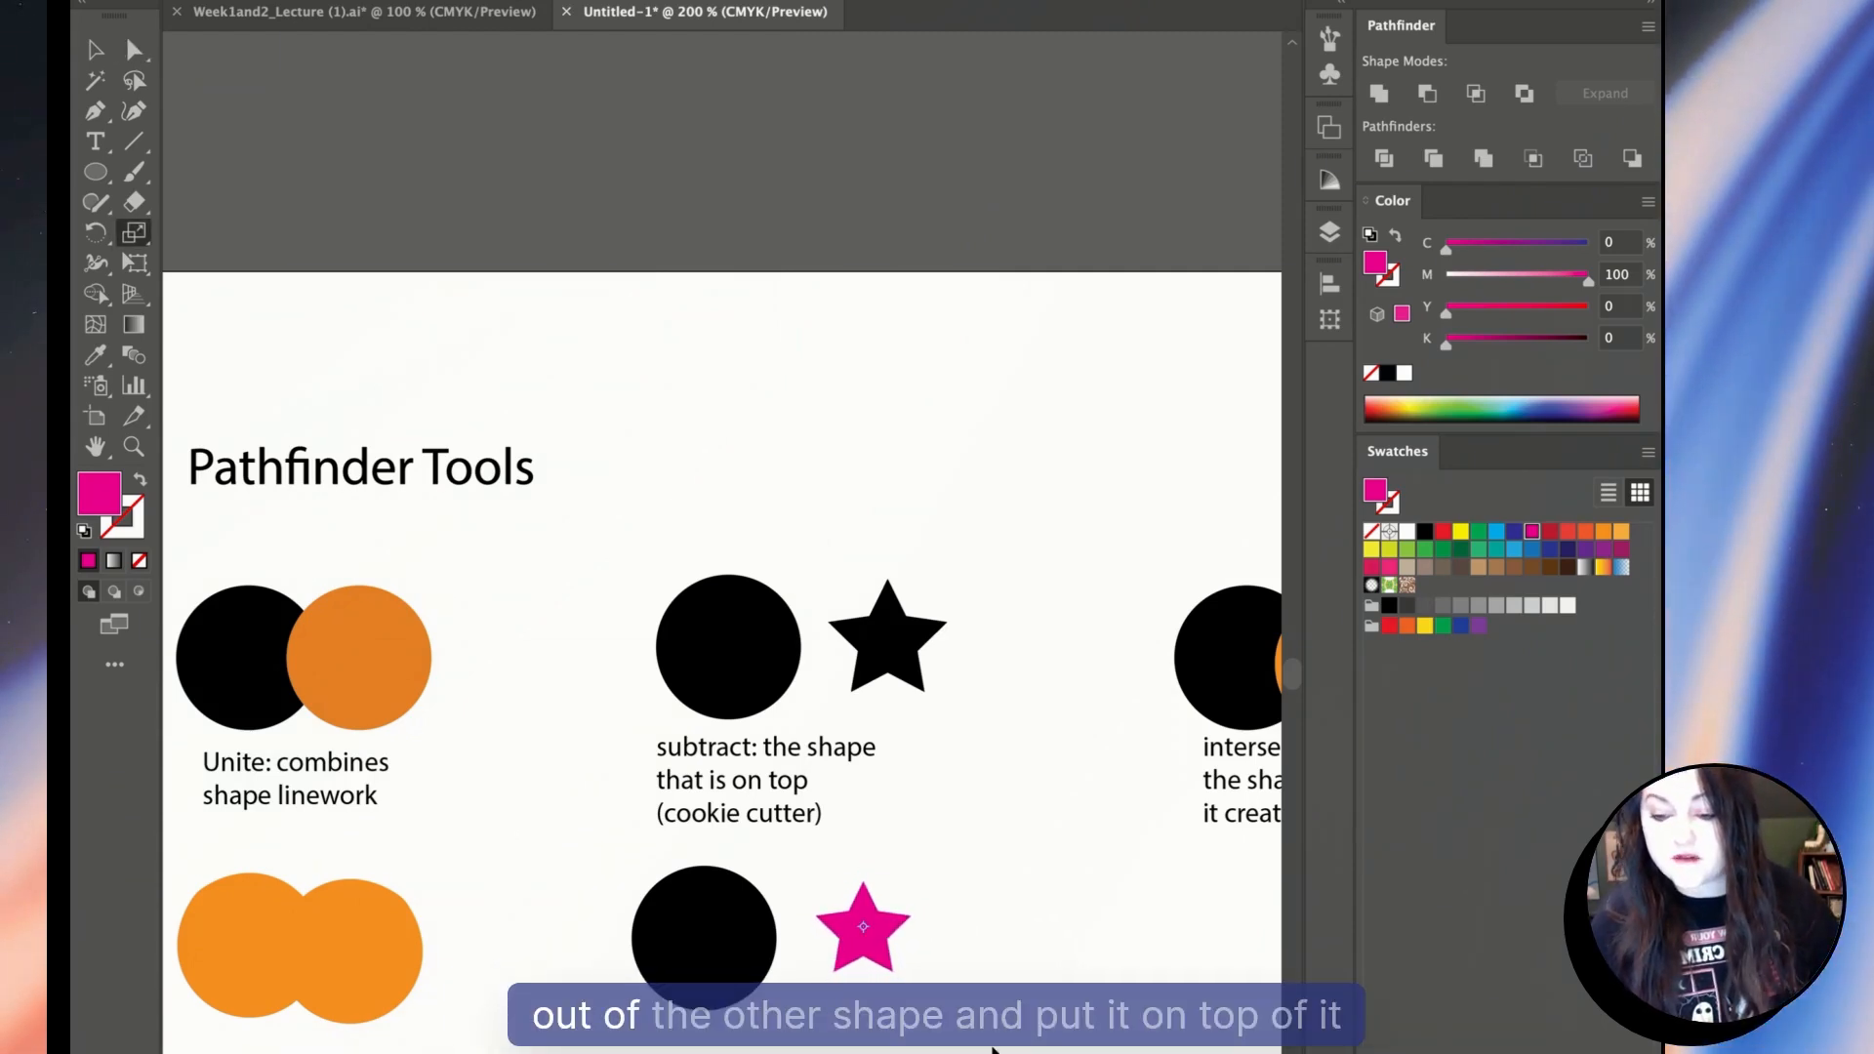
Center the magenta star on the copied black circle and cut it out of the circle with Minus Front.
key("a")
left_click_drag(871, 950, 717, 949)
left_click(718, 954)
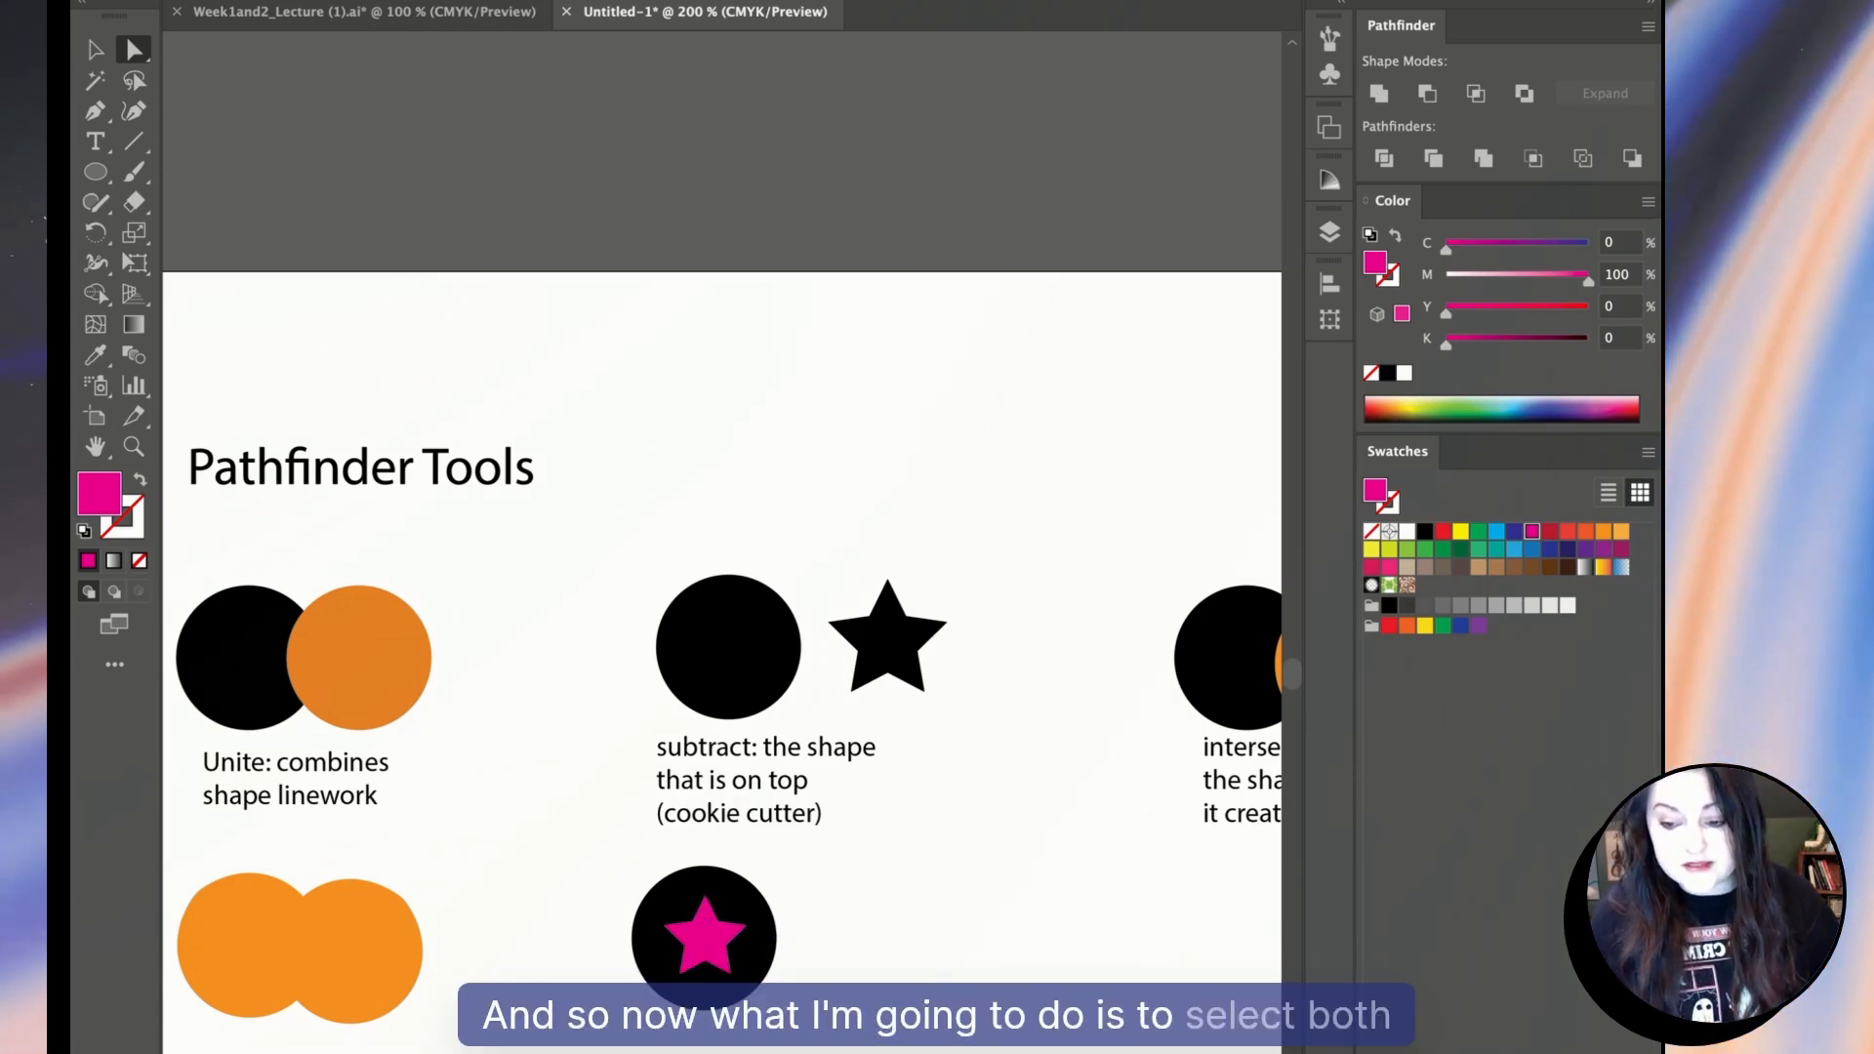
left_click_drag(1004, 1015, 527, 883)
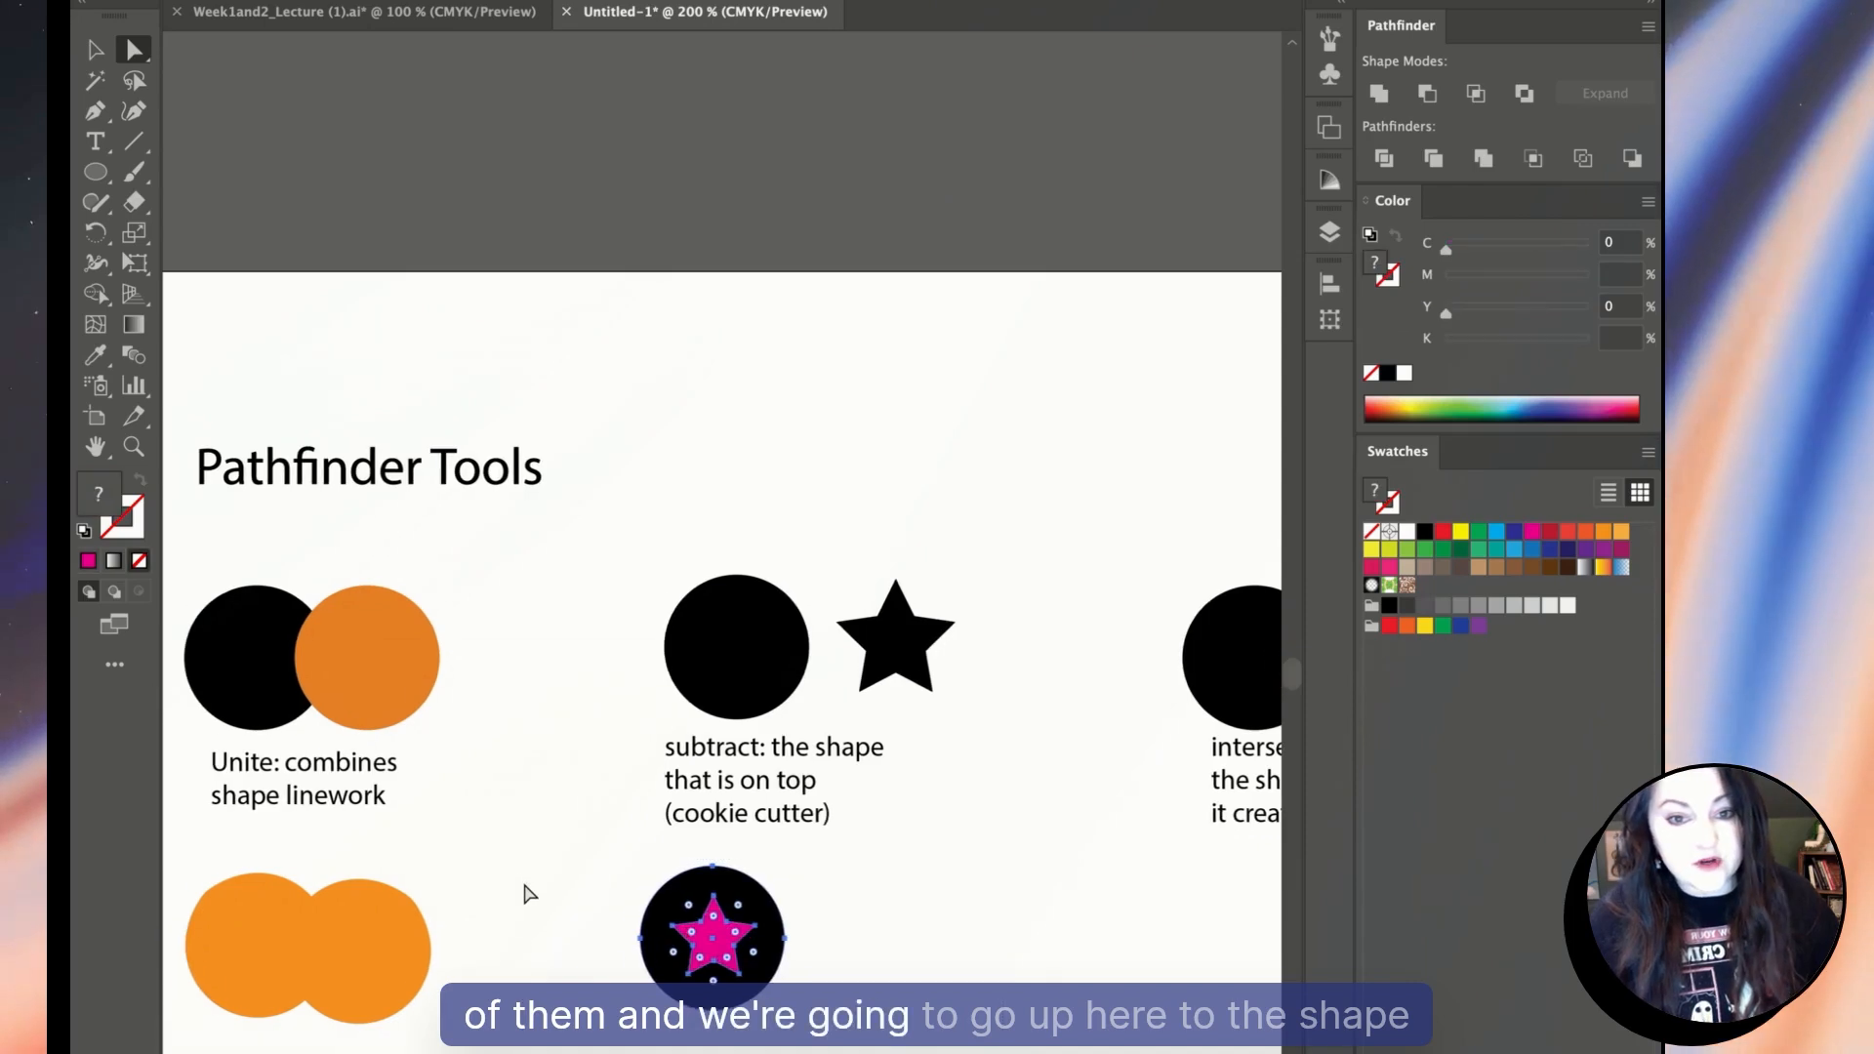
left_click(1428, 93)
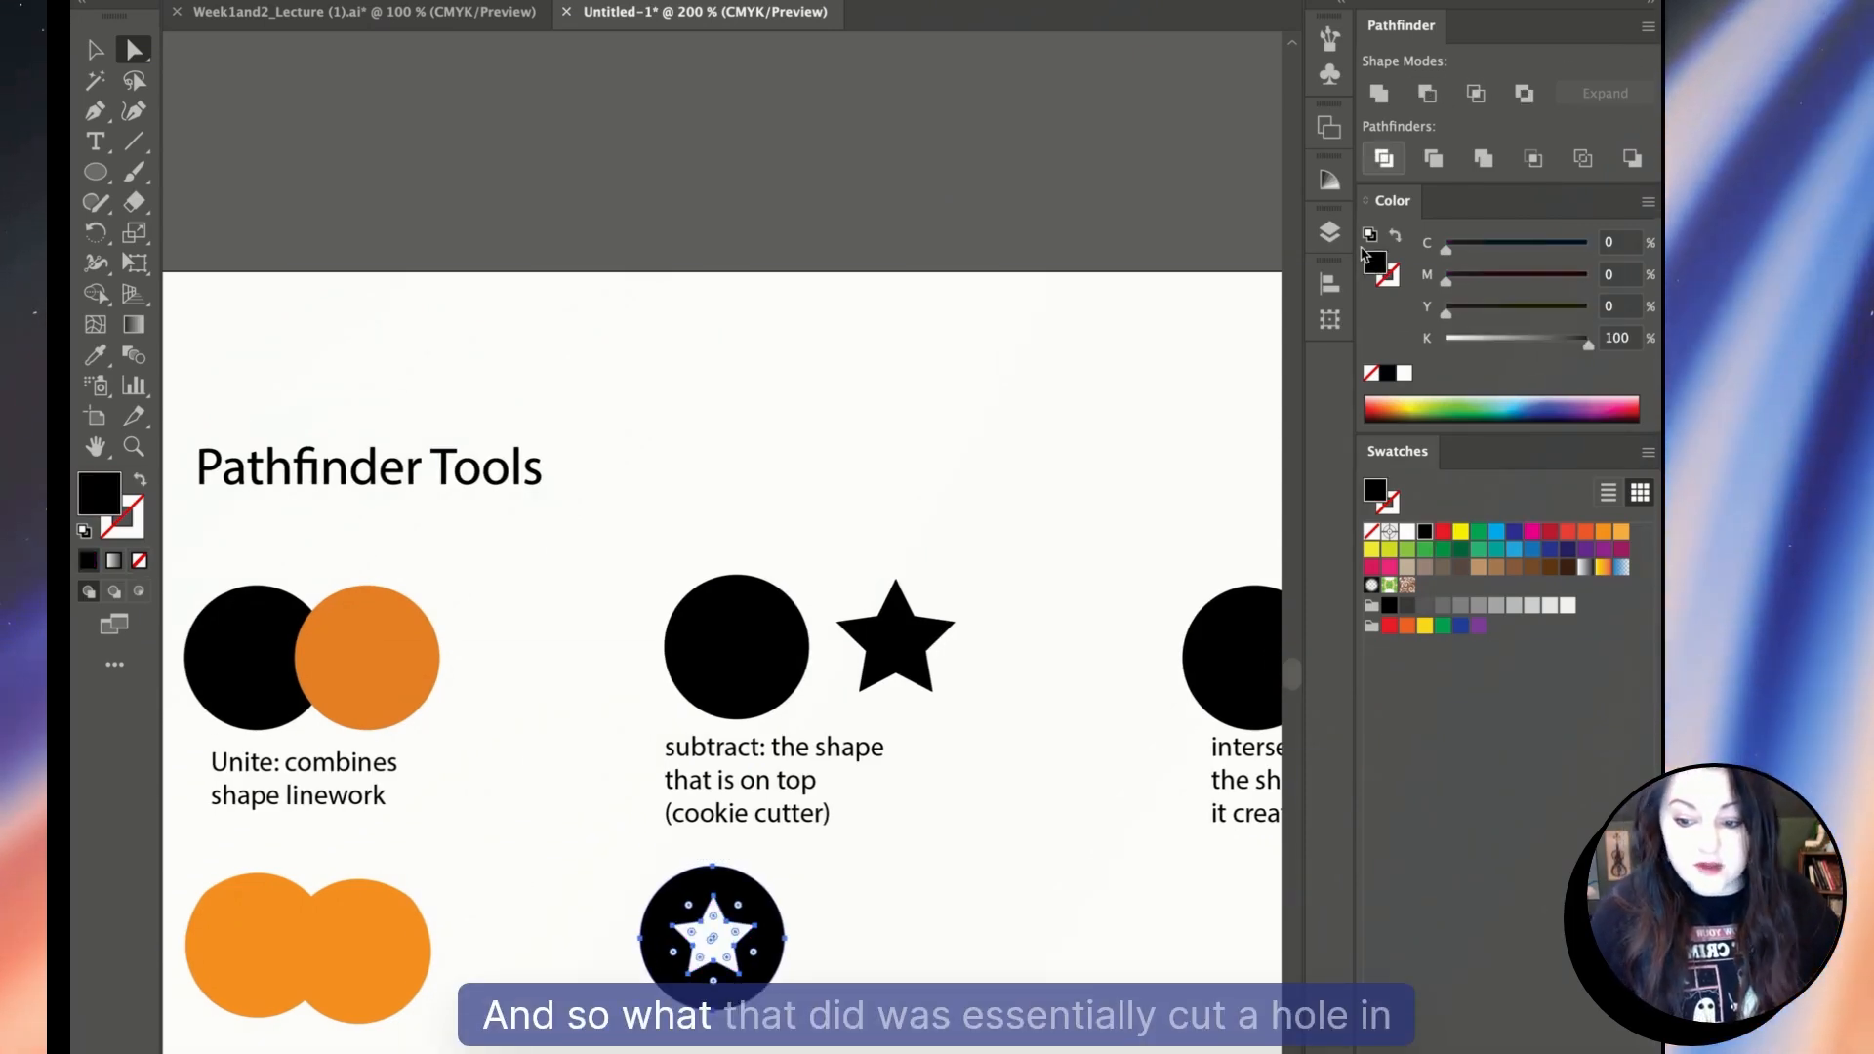
Move the star-cut circle over the united orange shape to check its hole, and place it back below the subtract caption.
left_click_drag(751, 907, 466, 918)
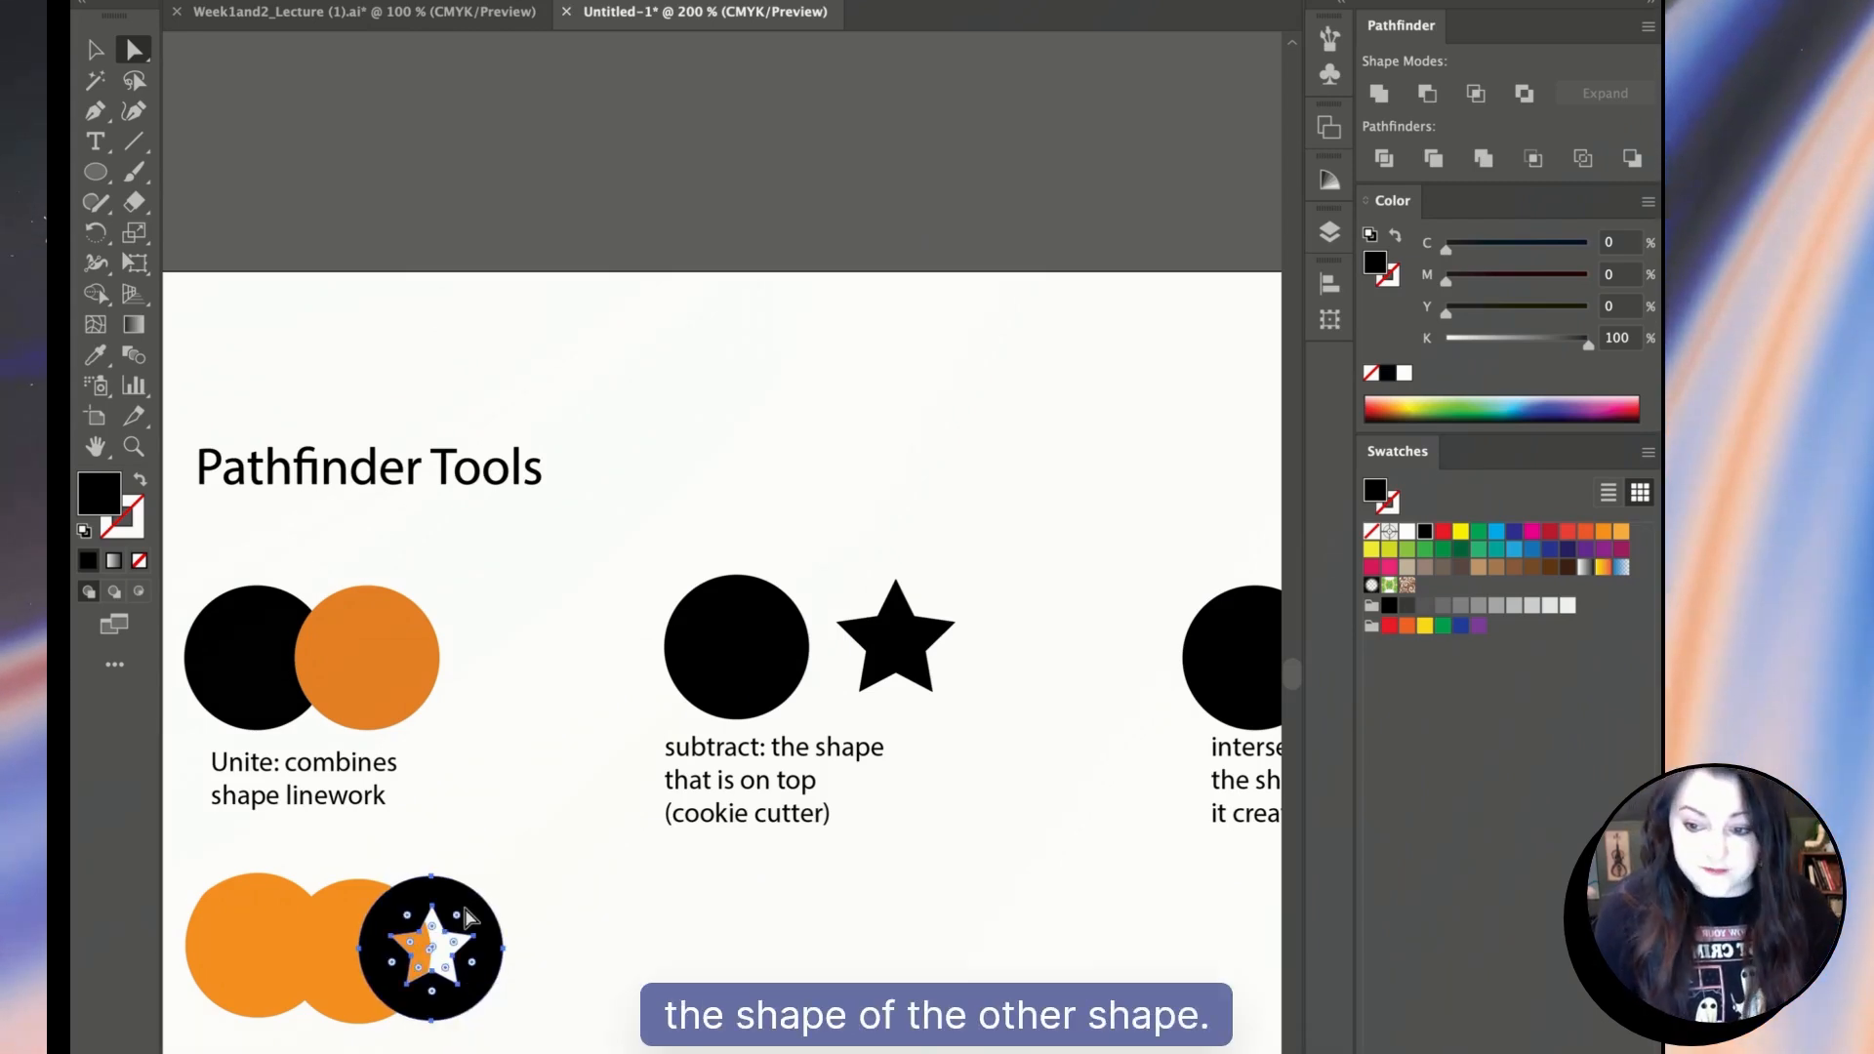
left_click_drag(467, 917, 808, 935)
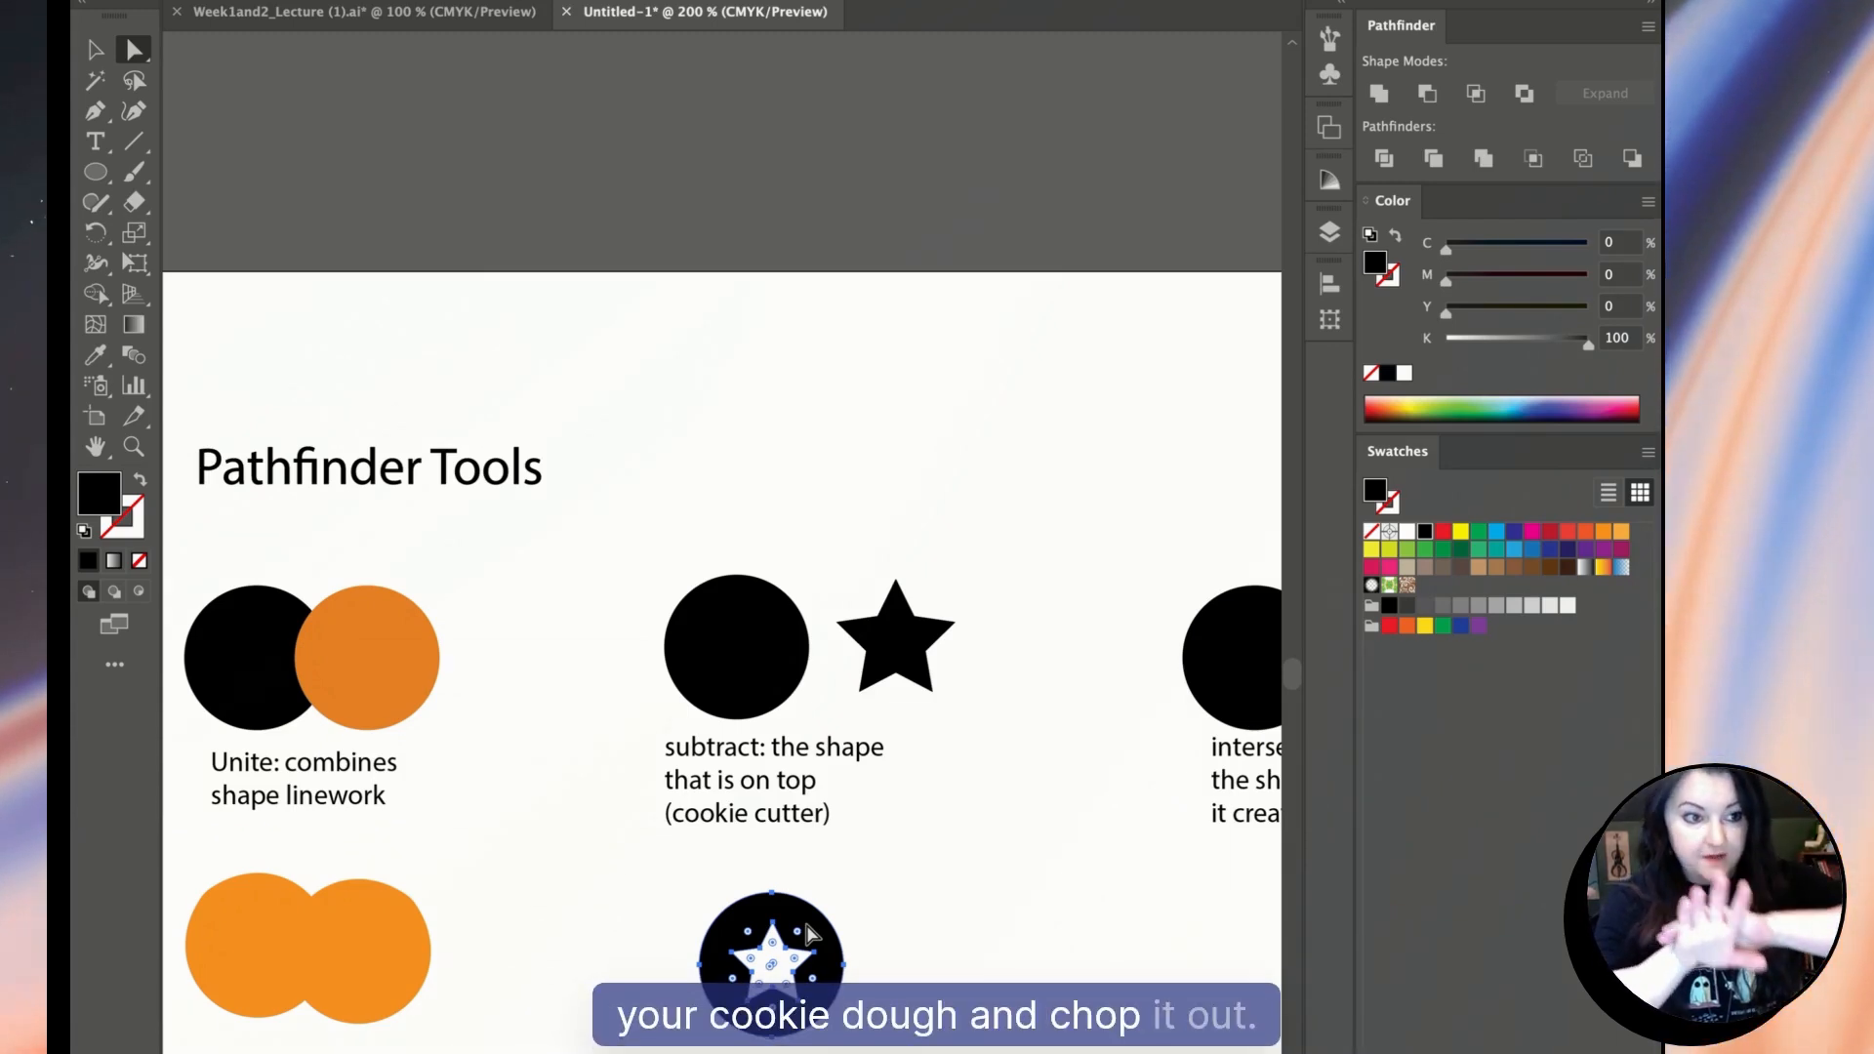
scroll(1005, 869, "right", 5)
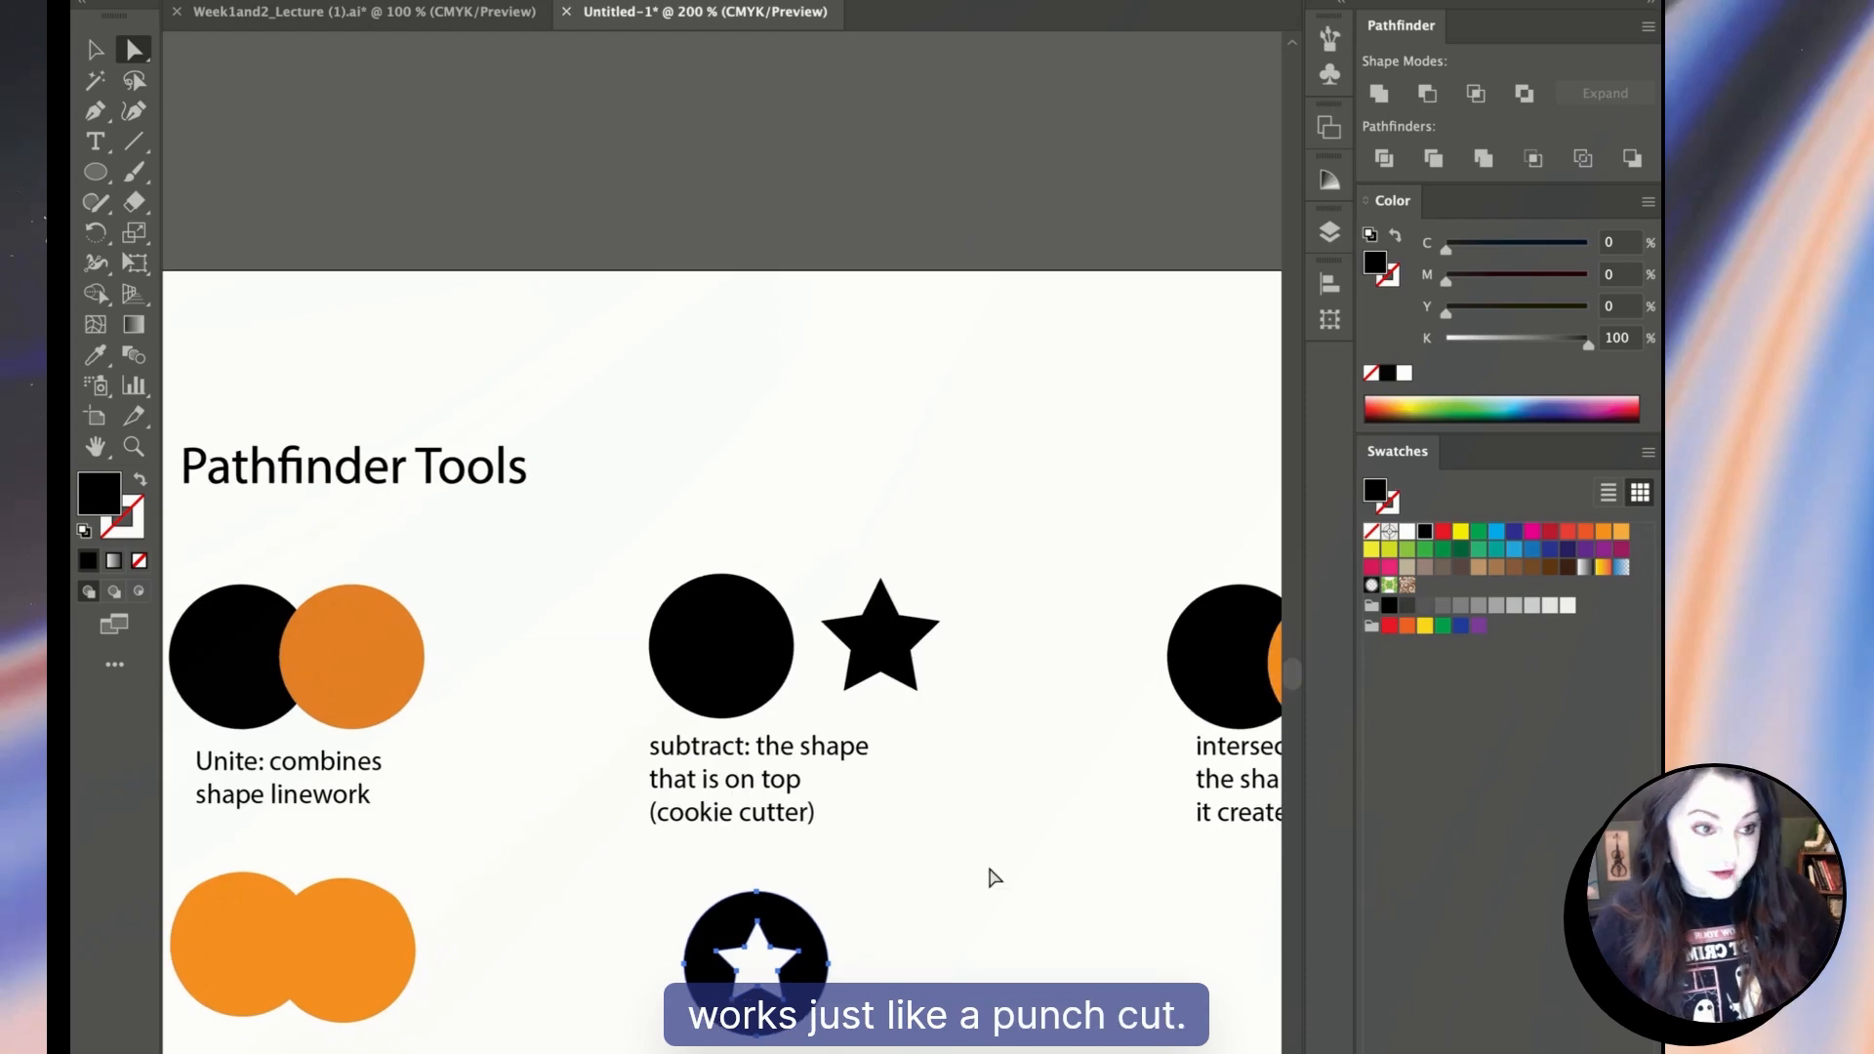
scroll(847, 836, "right", 1)
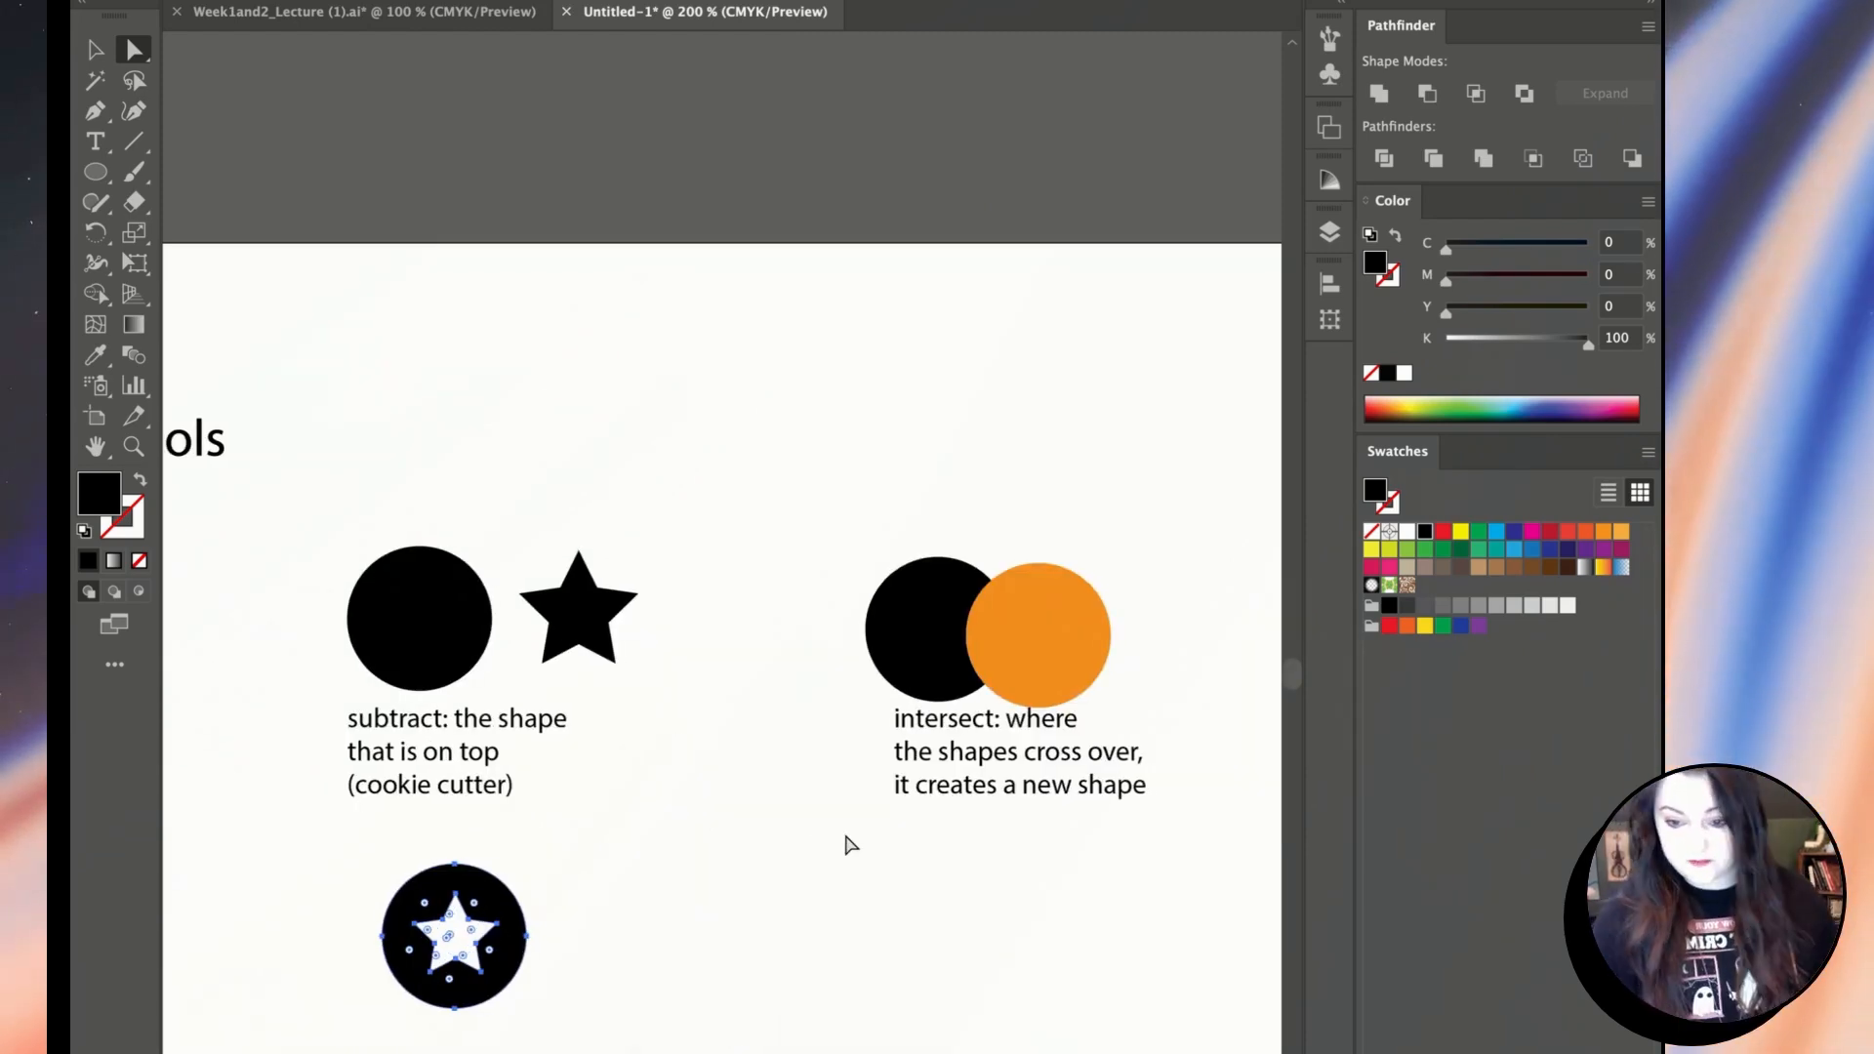
Move the intersect example's black and orange circles up together so they clear the caption.
left_click(1022, 632)
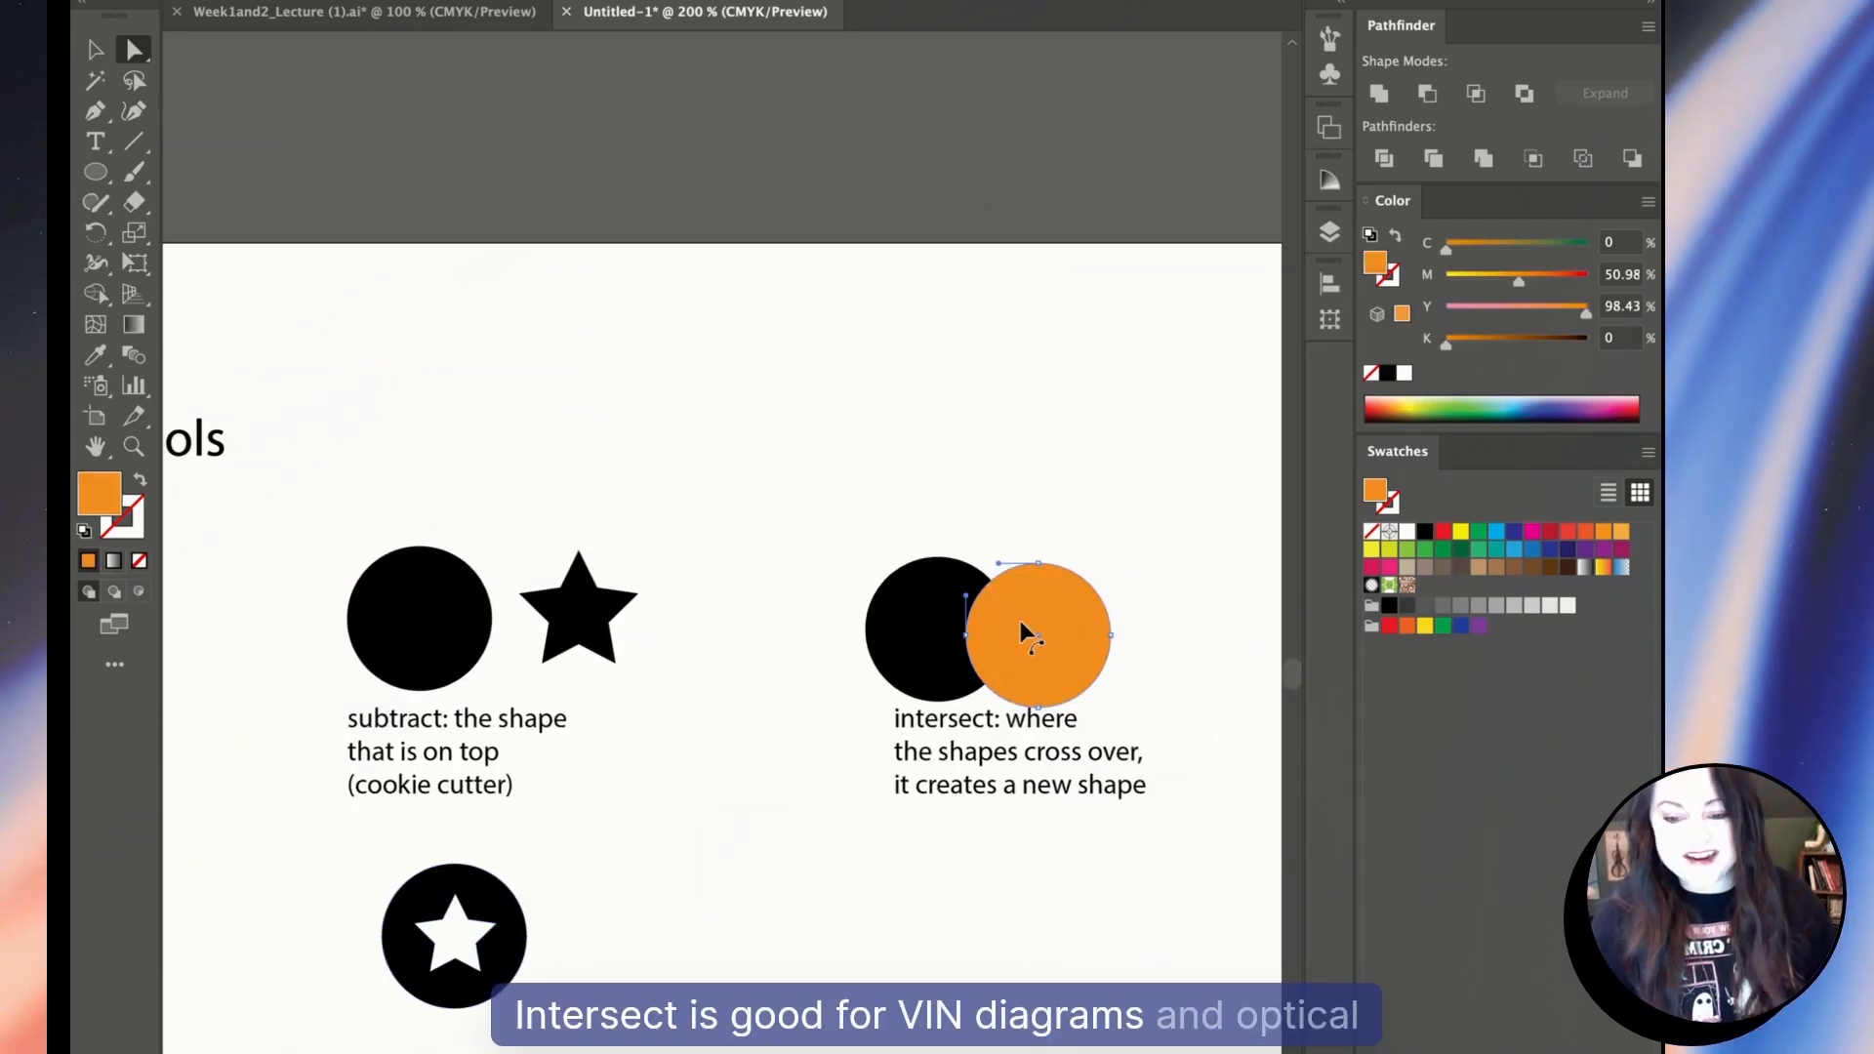
left_click_drag(1060, 631, 1061, 623)
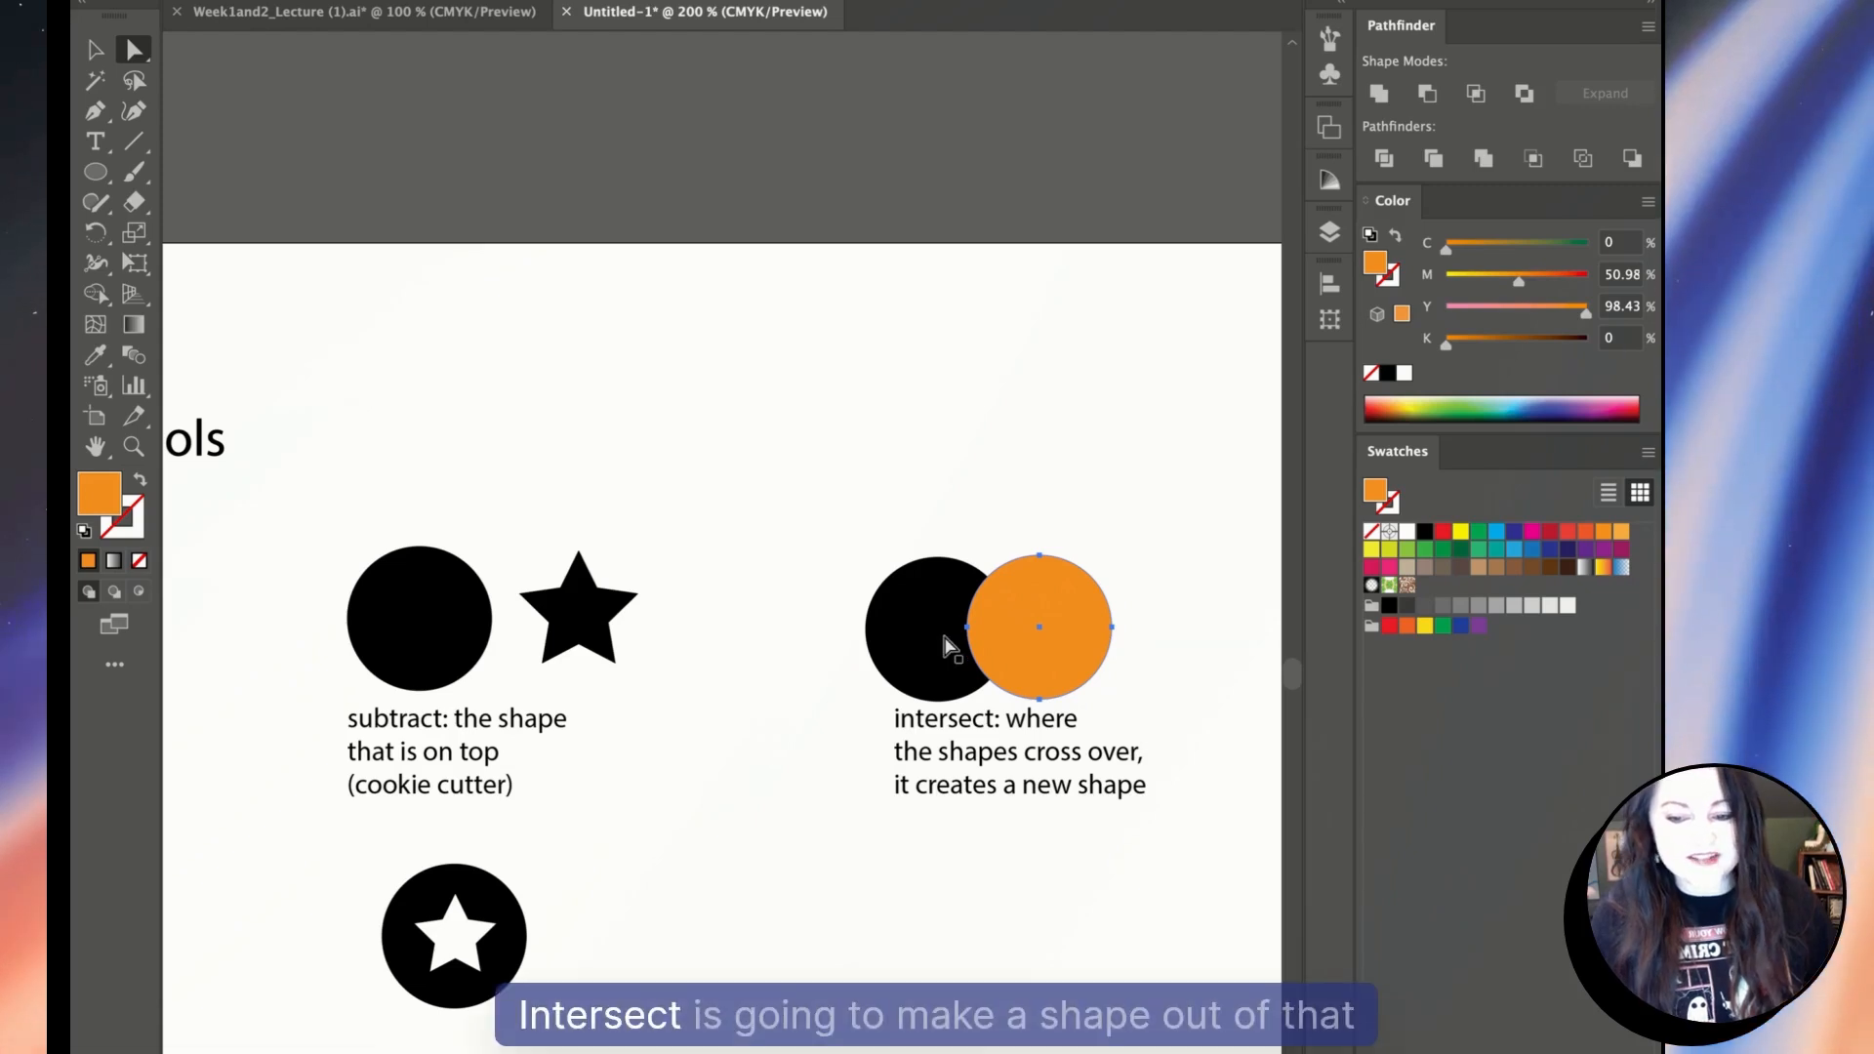
left_click(922, 637, "shift")
left_click_drag(909, 639, 930, 605)
scroll(1022, 582, "left", 1)
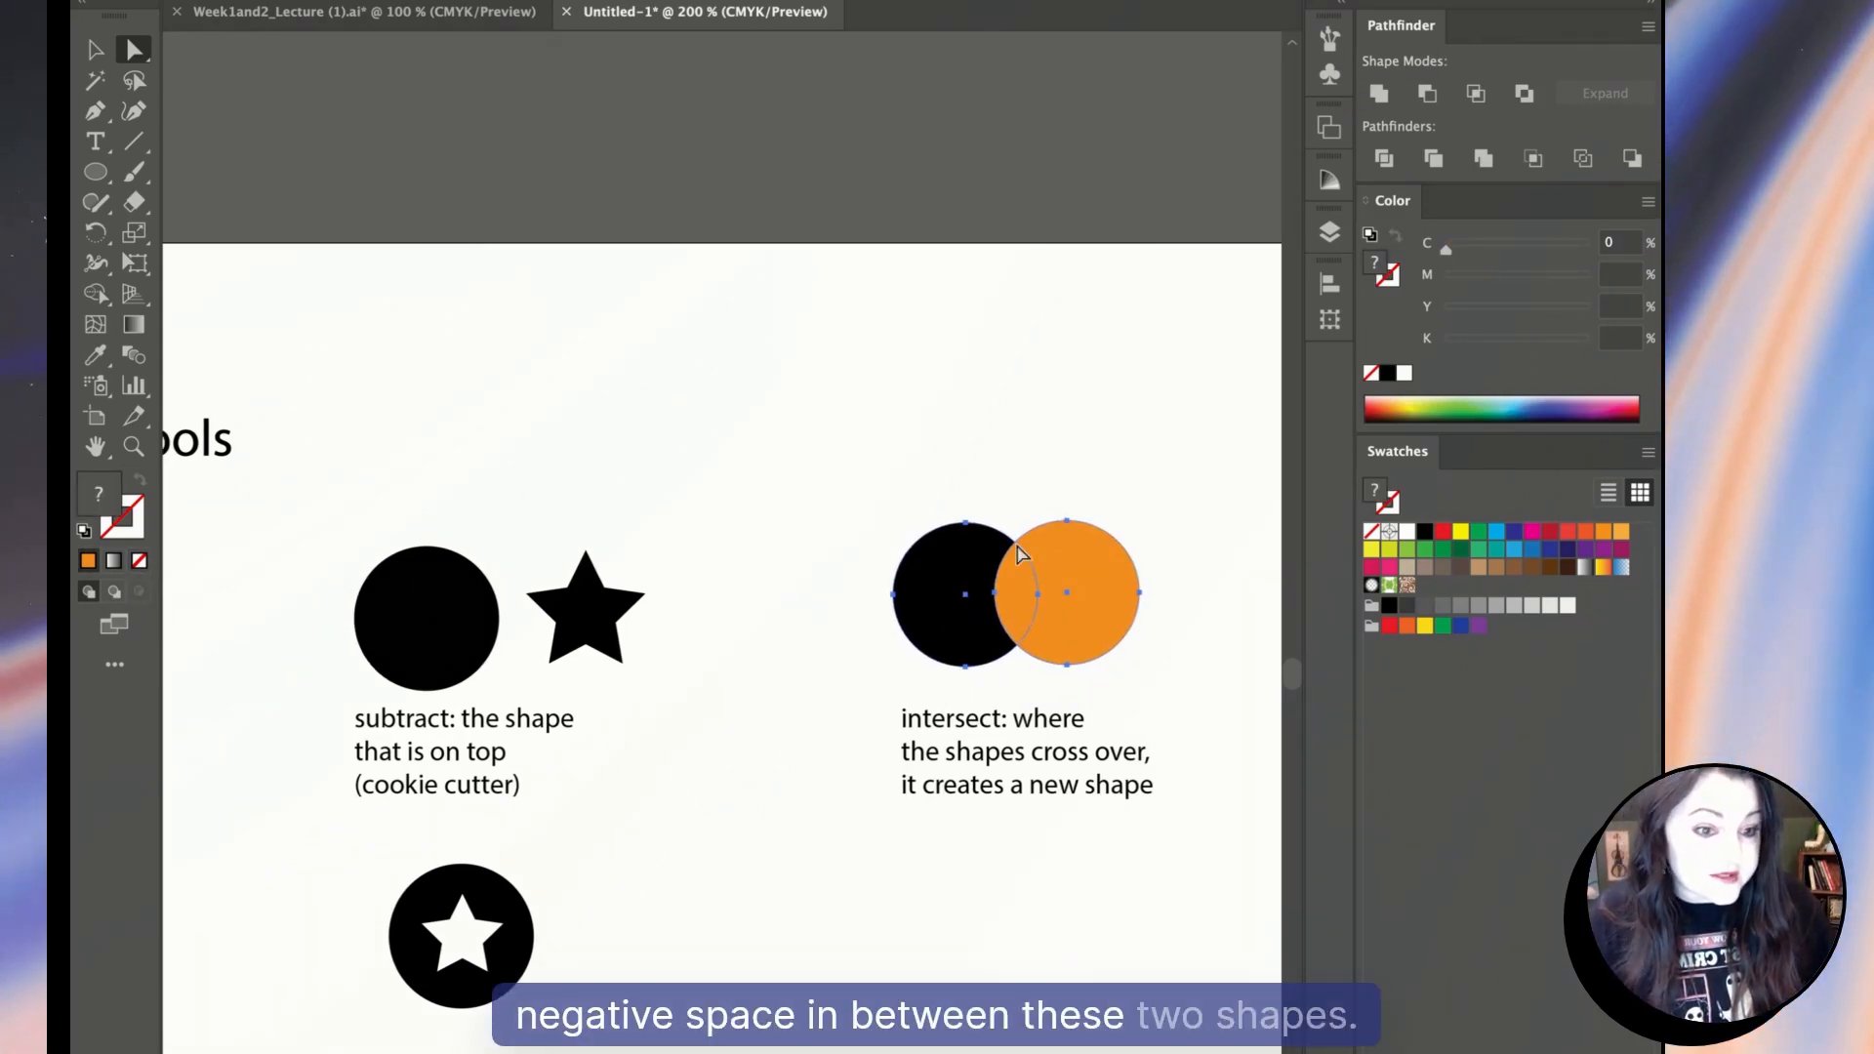
Duplicate the intersect example's overlapping circles below the caption and apply the Intersect shape mode to the copy.
key("super+c")
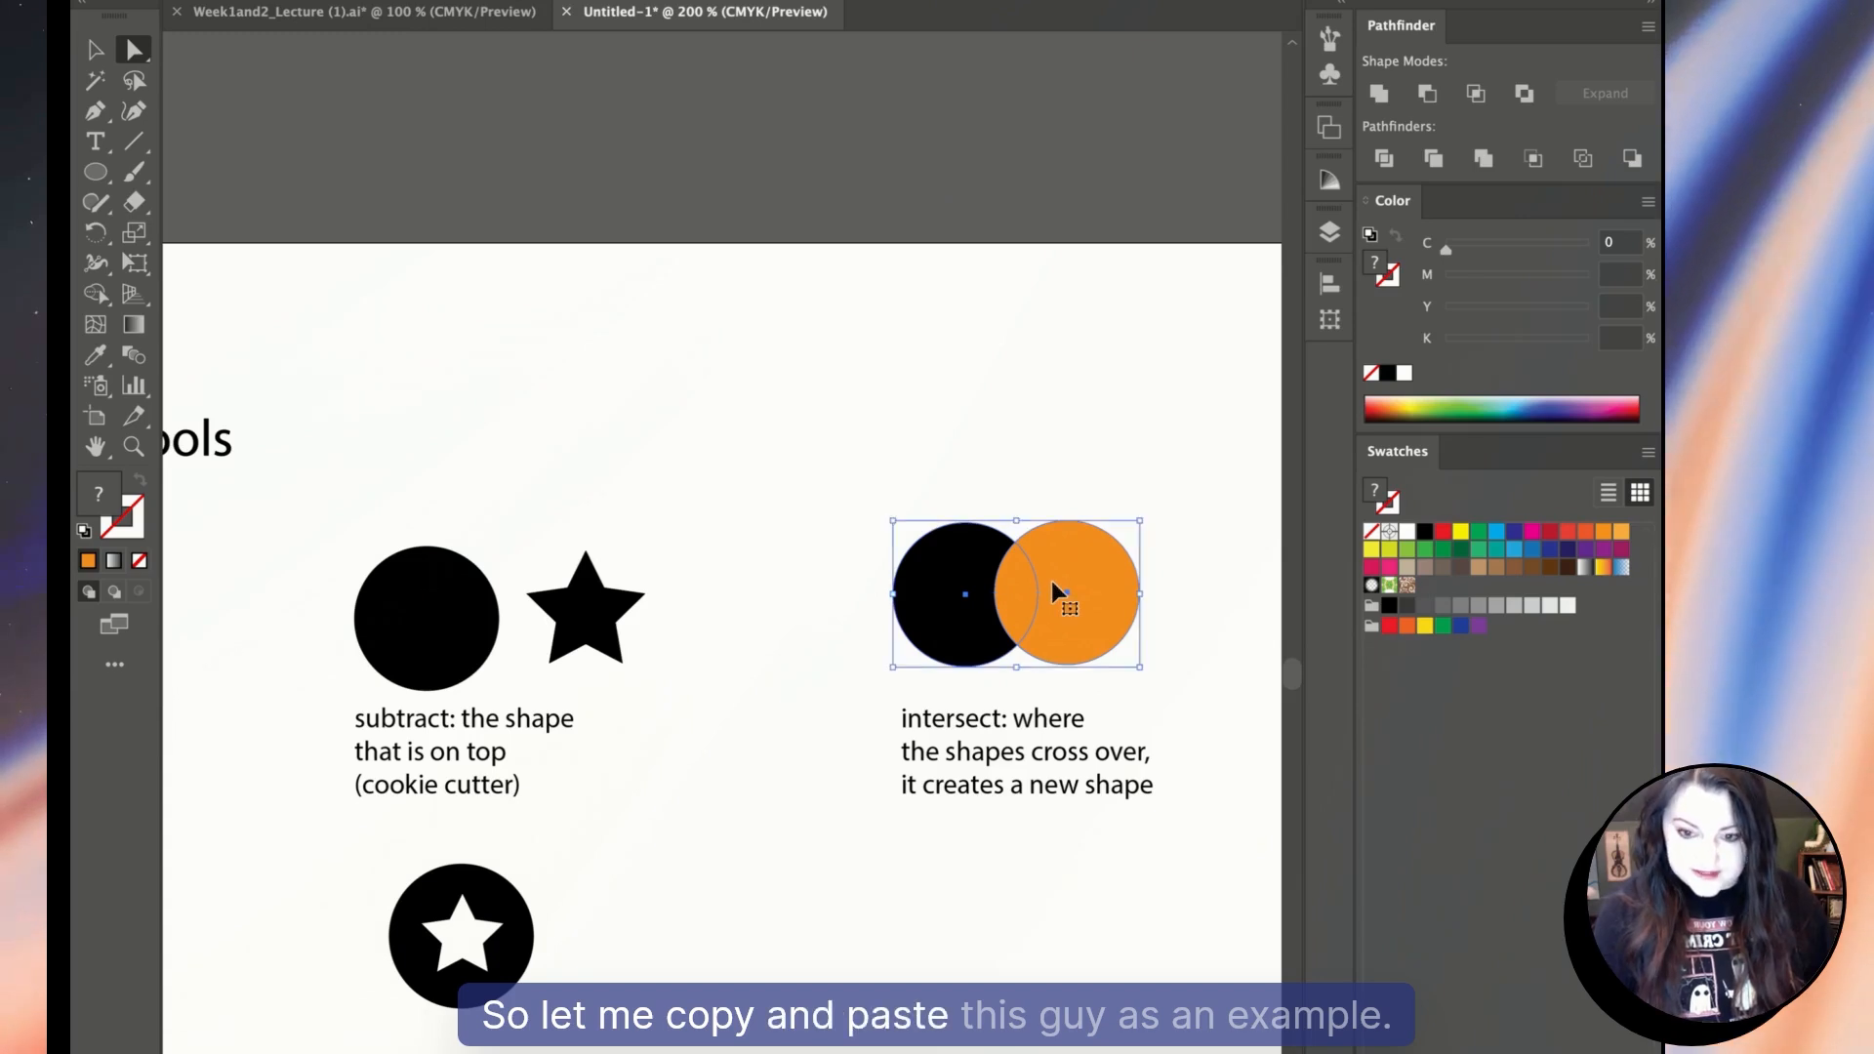
key("super+v")
left_click_drag(766, 667, 1051, 916)
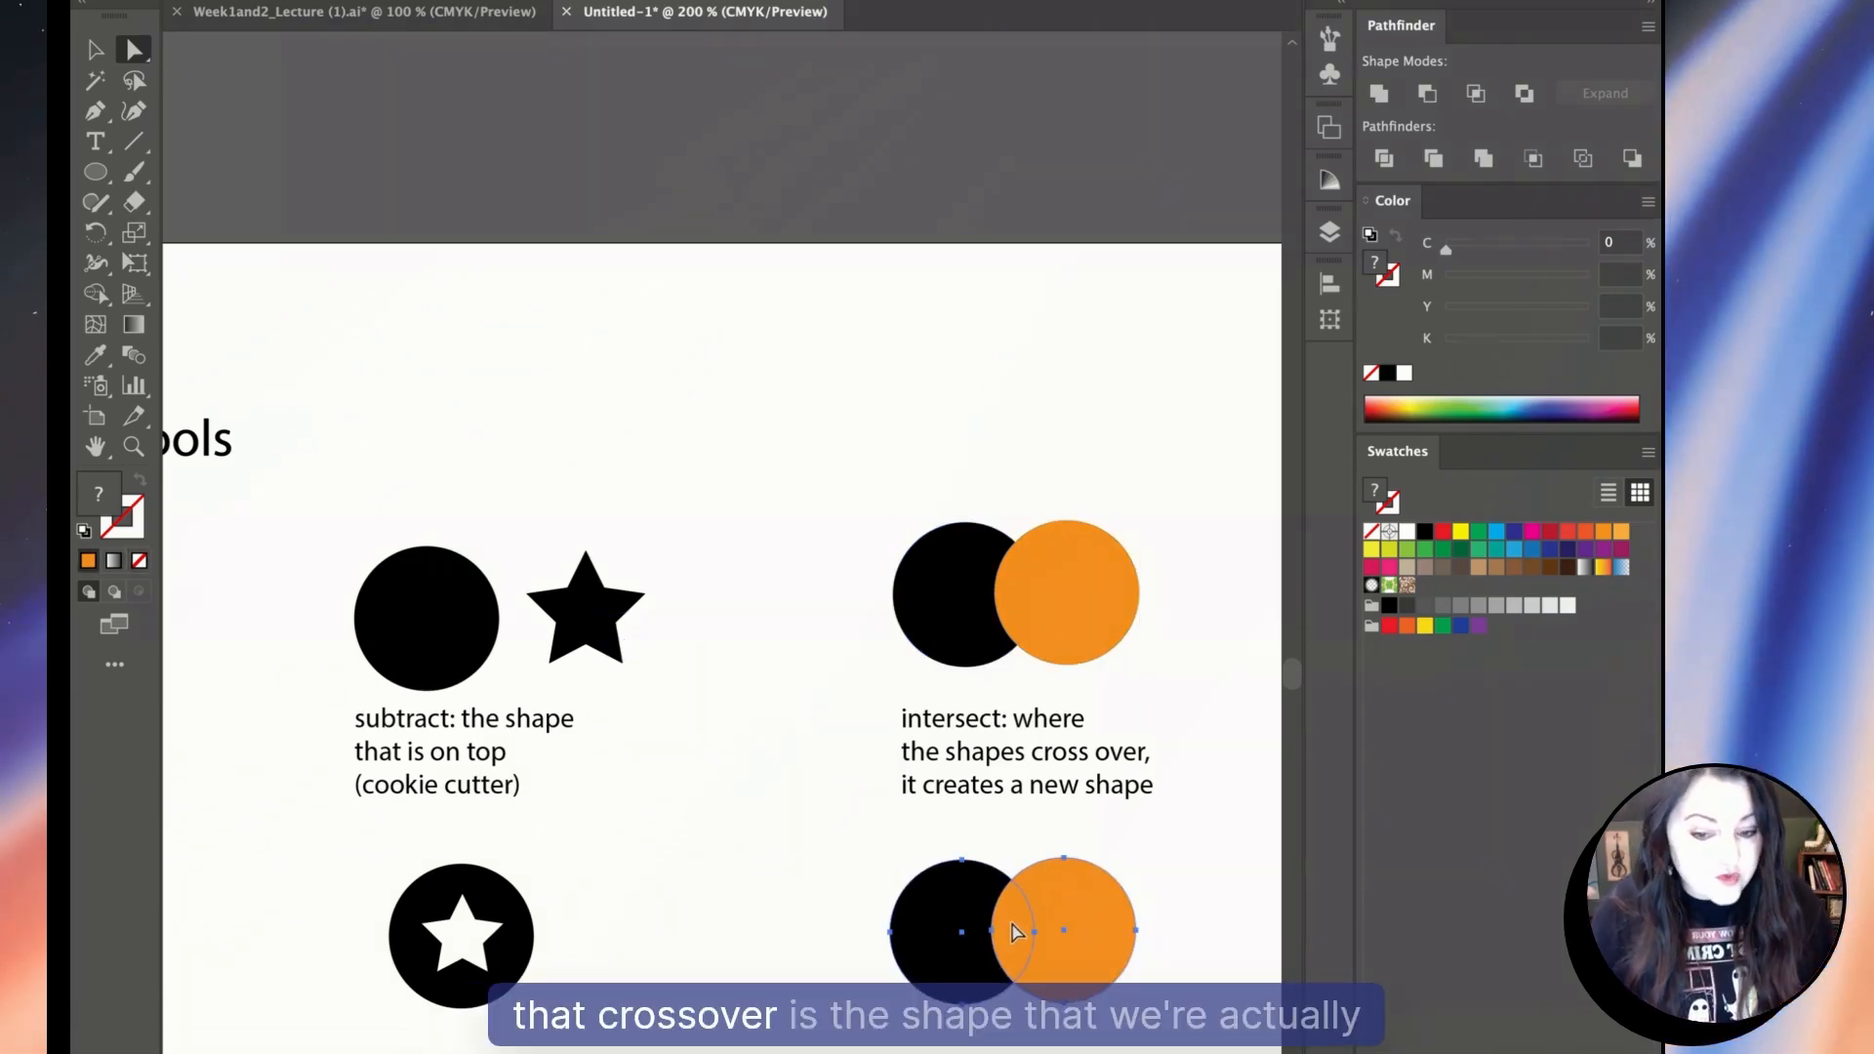
left_click(1474, 95)
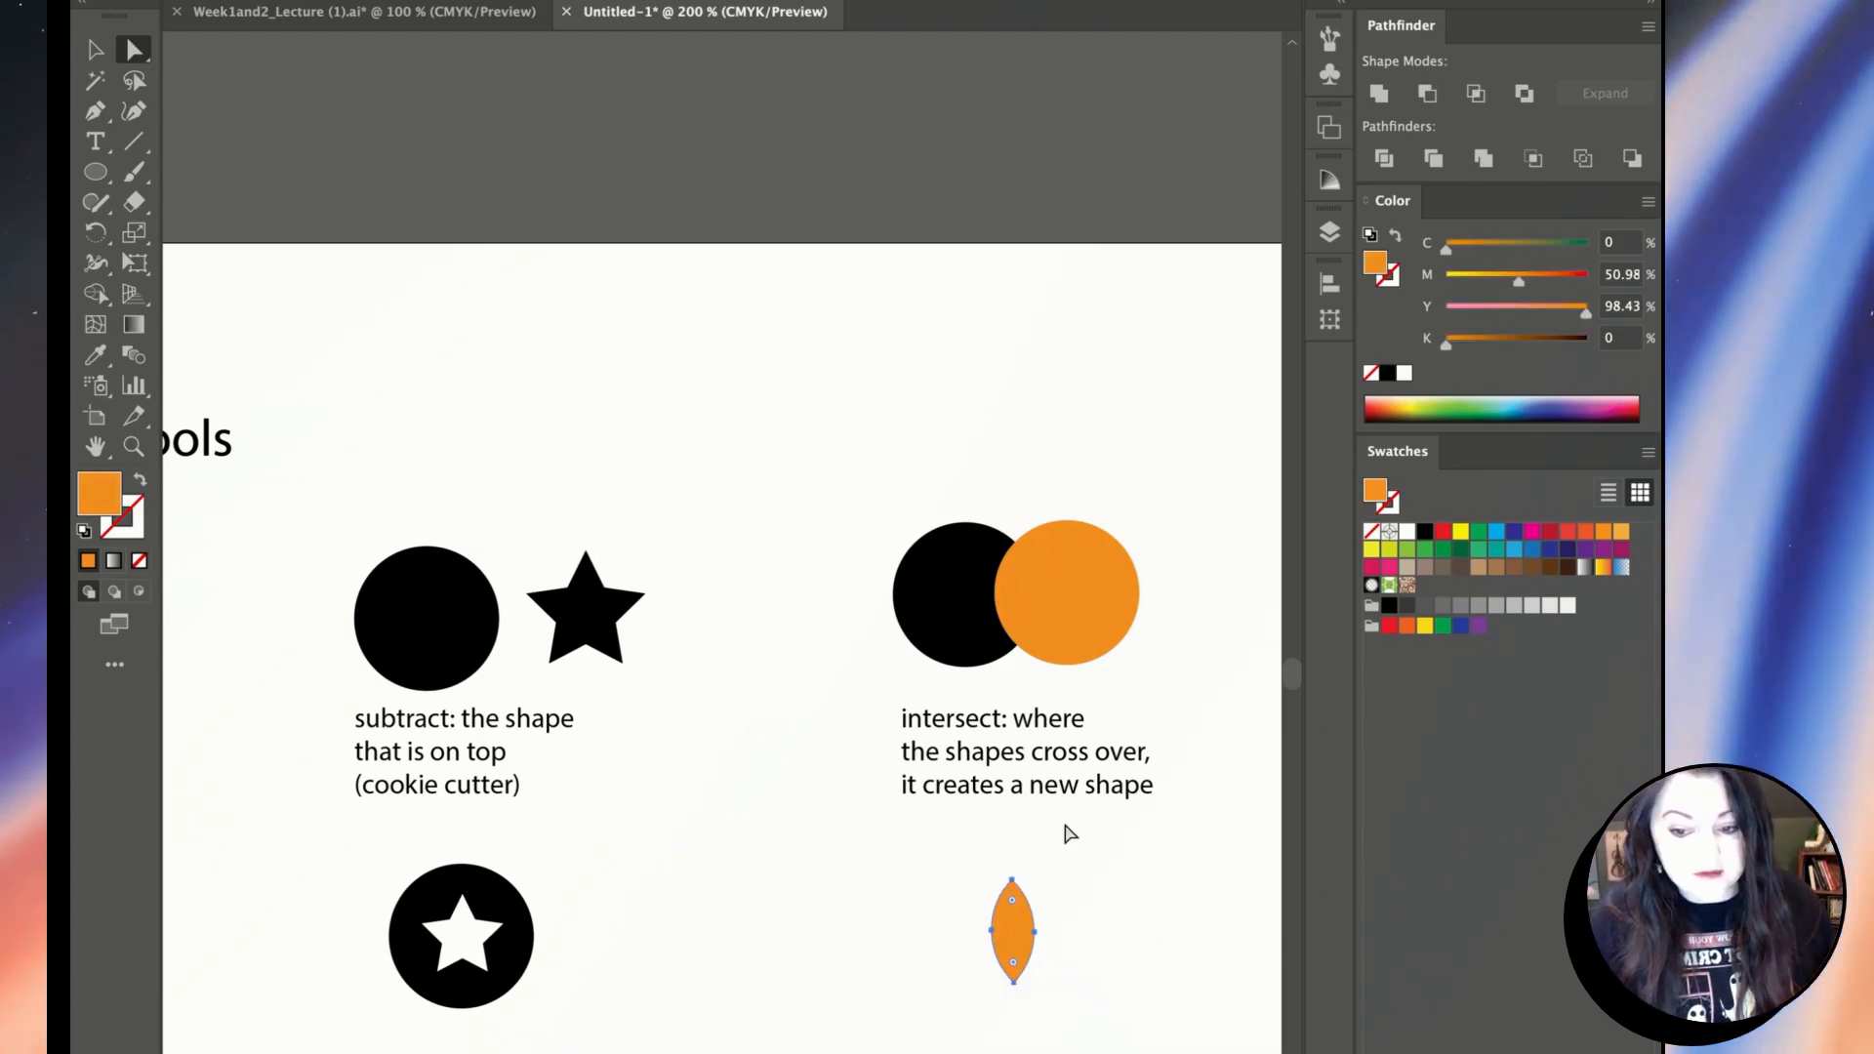
left_click_drag(1050, 878, 1015, 934)
Move the exclude example's two circles up clear of the caption and duplicate the pair below it.
left_click_drag(1269, 876, 821, 820)
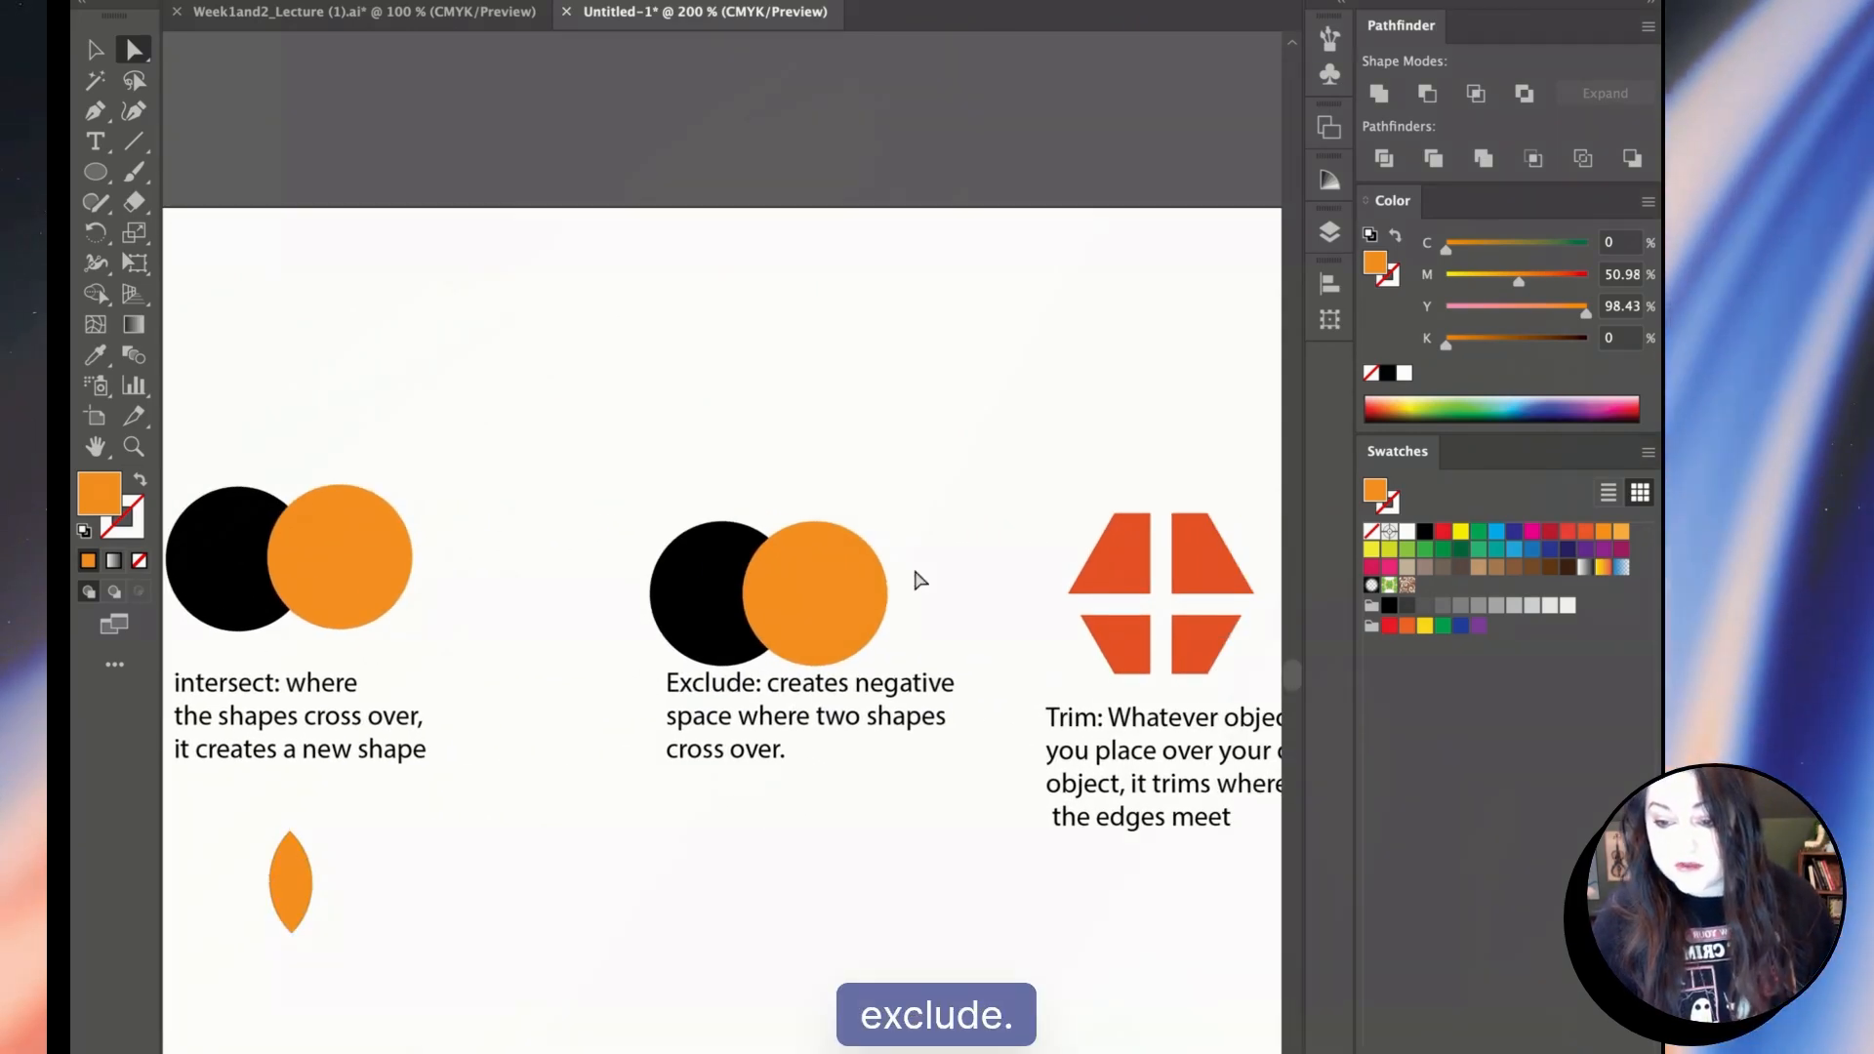
left_click(851, 596)
left_click(683, 592, "shift")
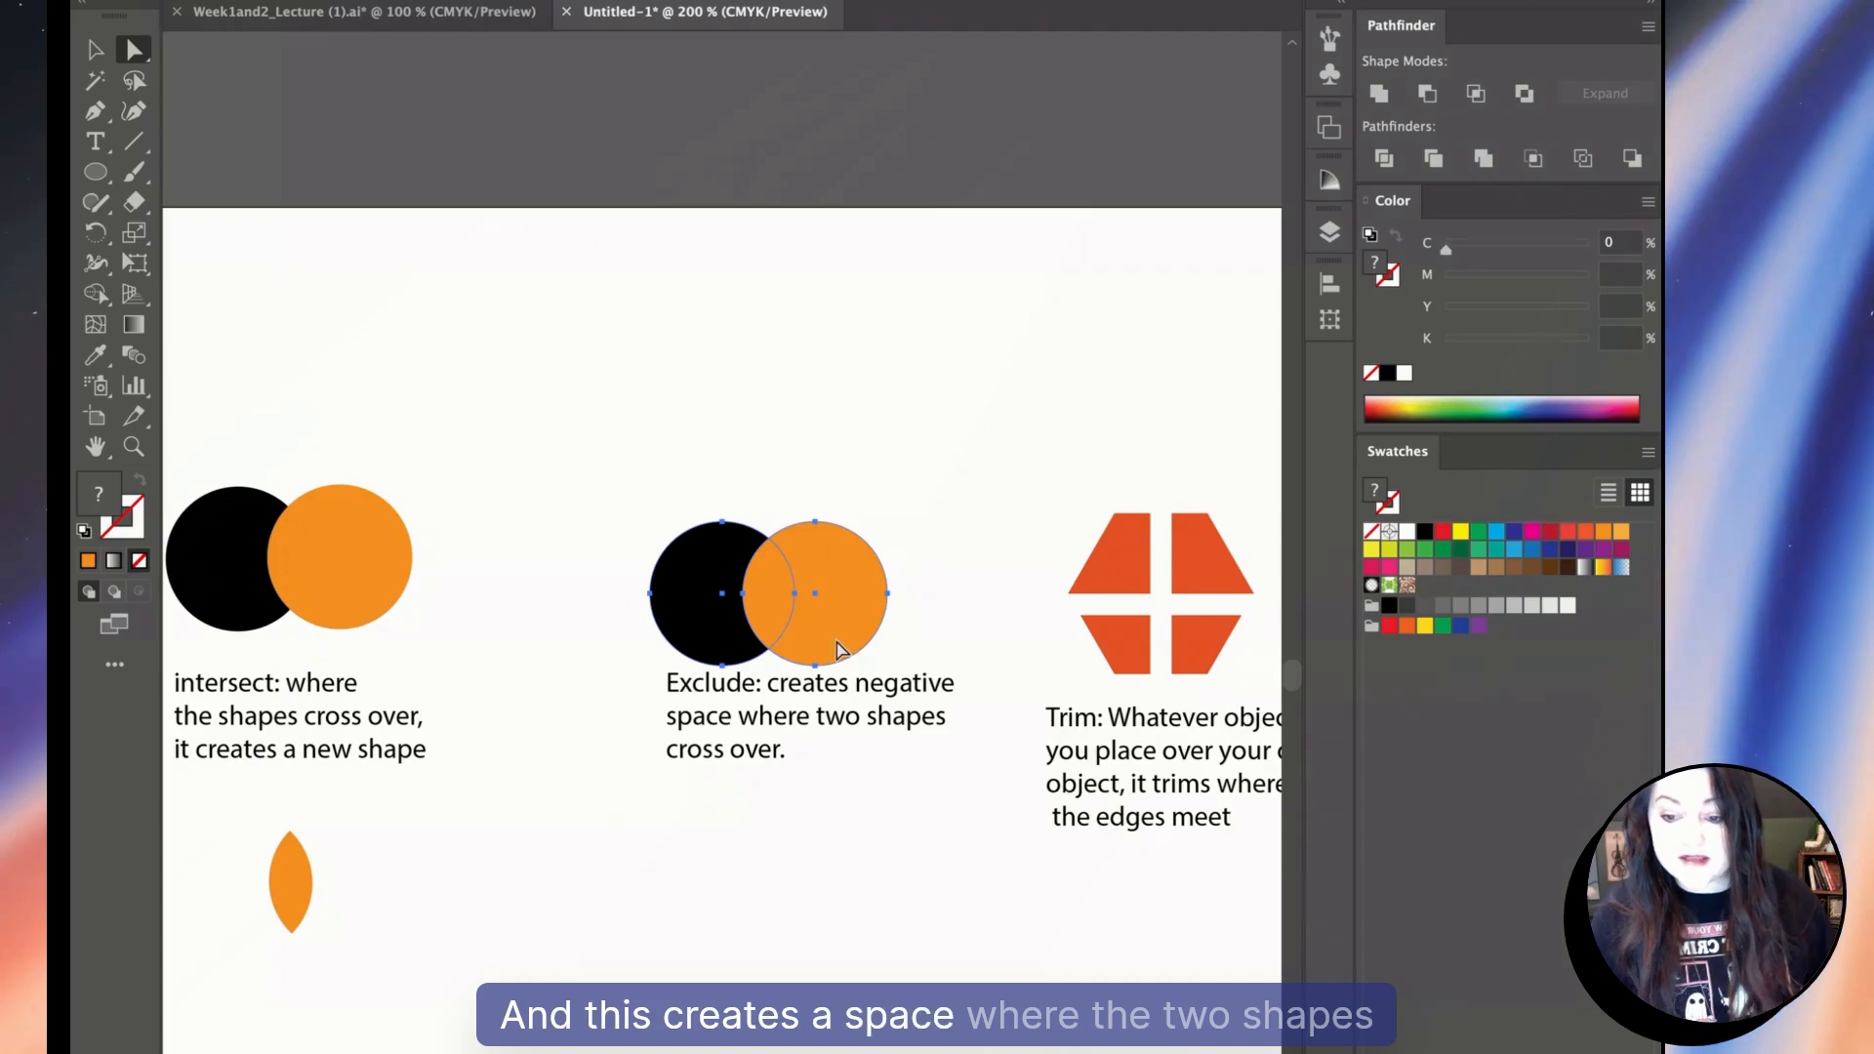
left_click_drag(803, 600, 845, 583)
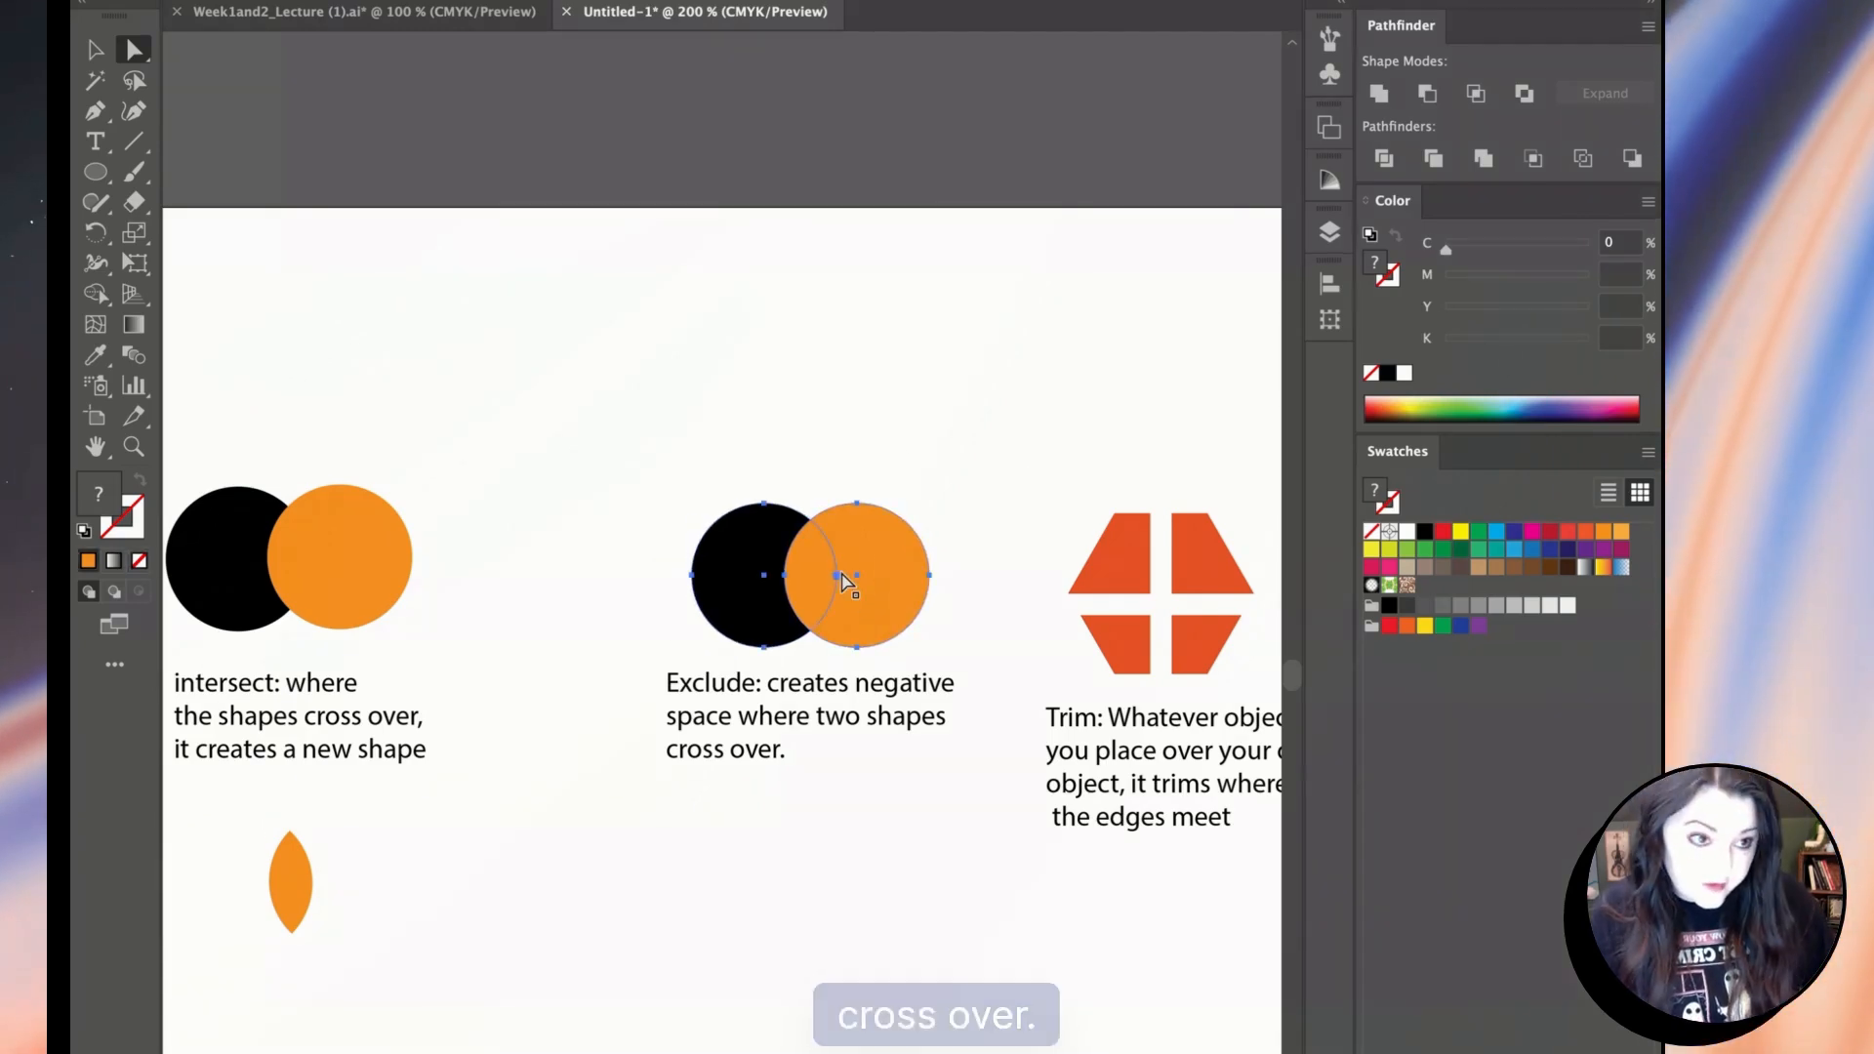
left_click(766, 629, "shift")
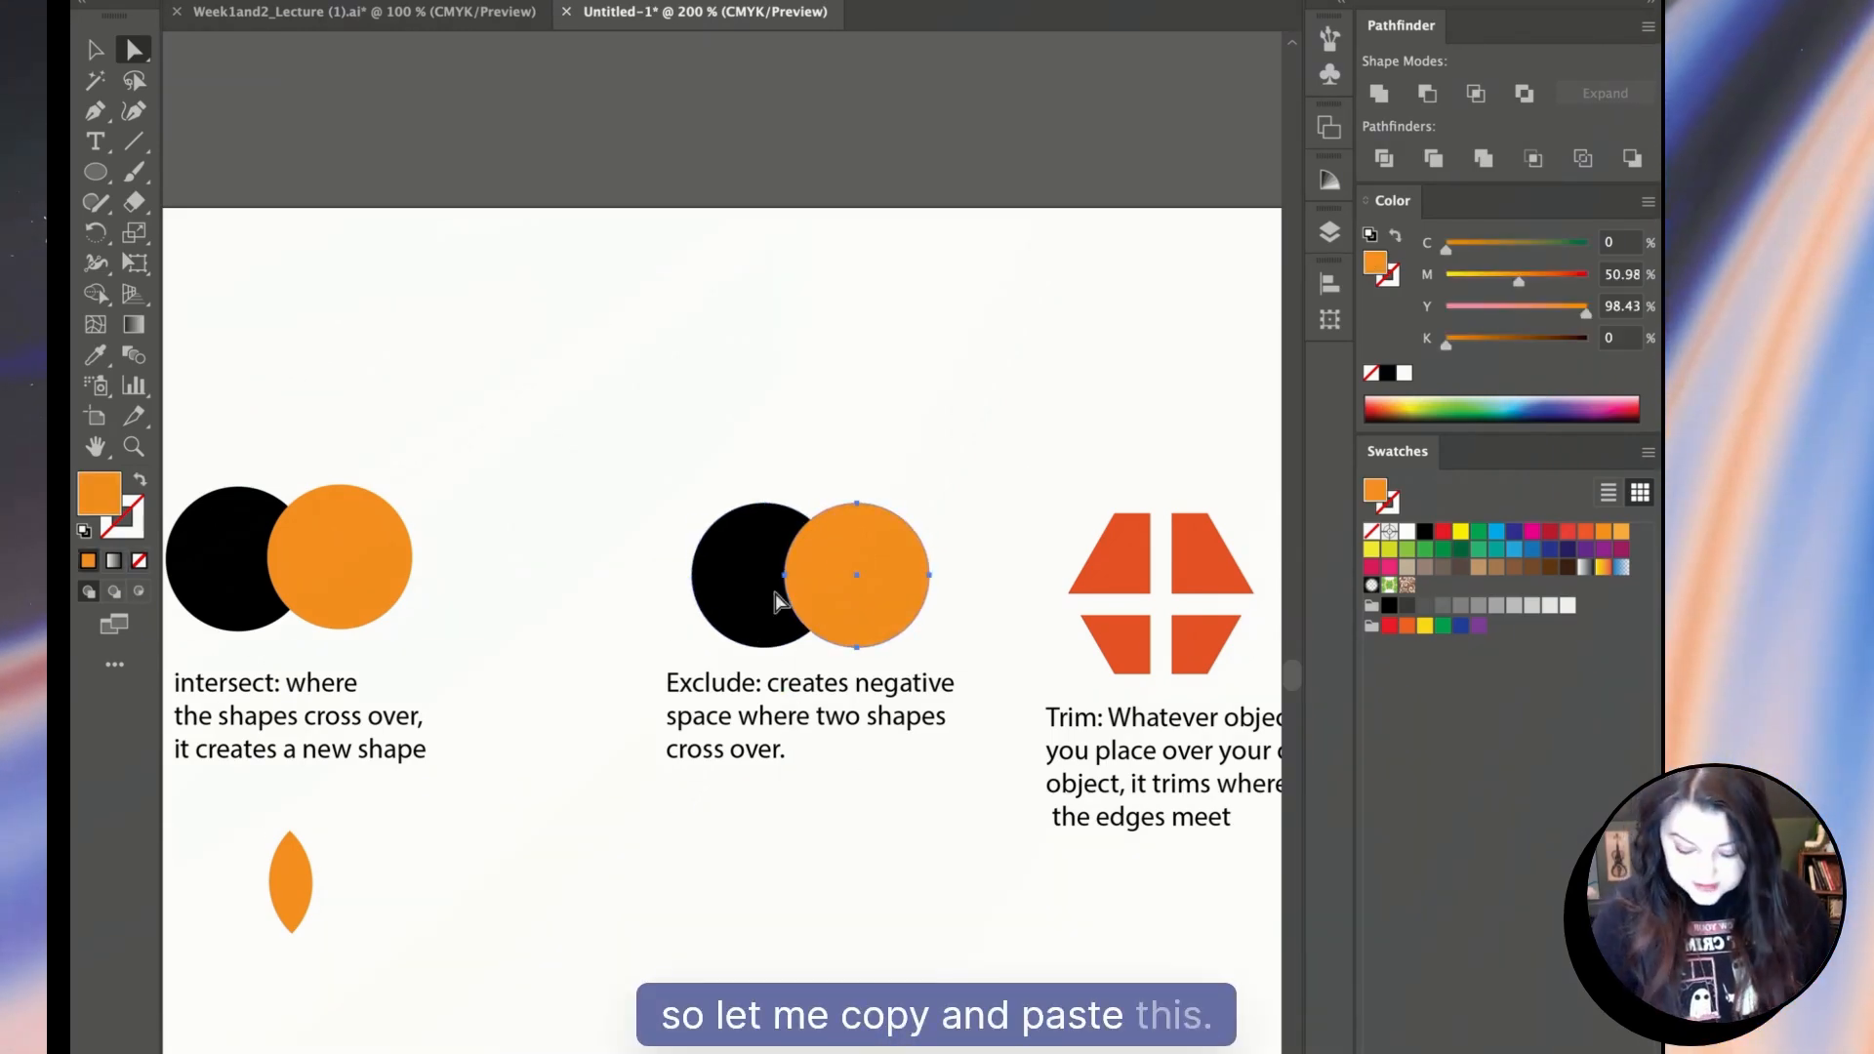
left_click(765, 596, "shift")
left_click_drag(839, 589, 827, 900)
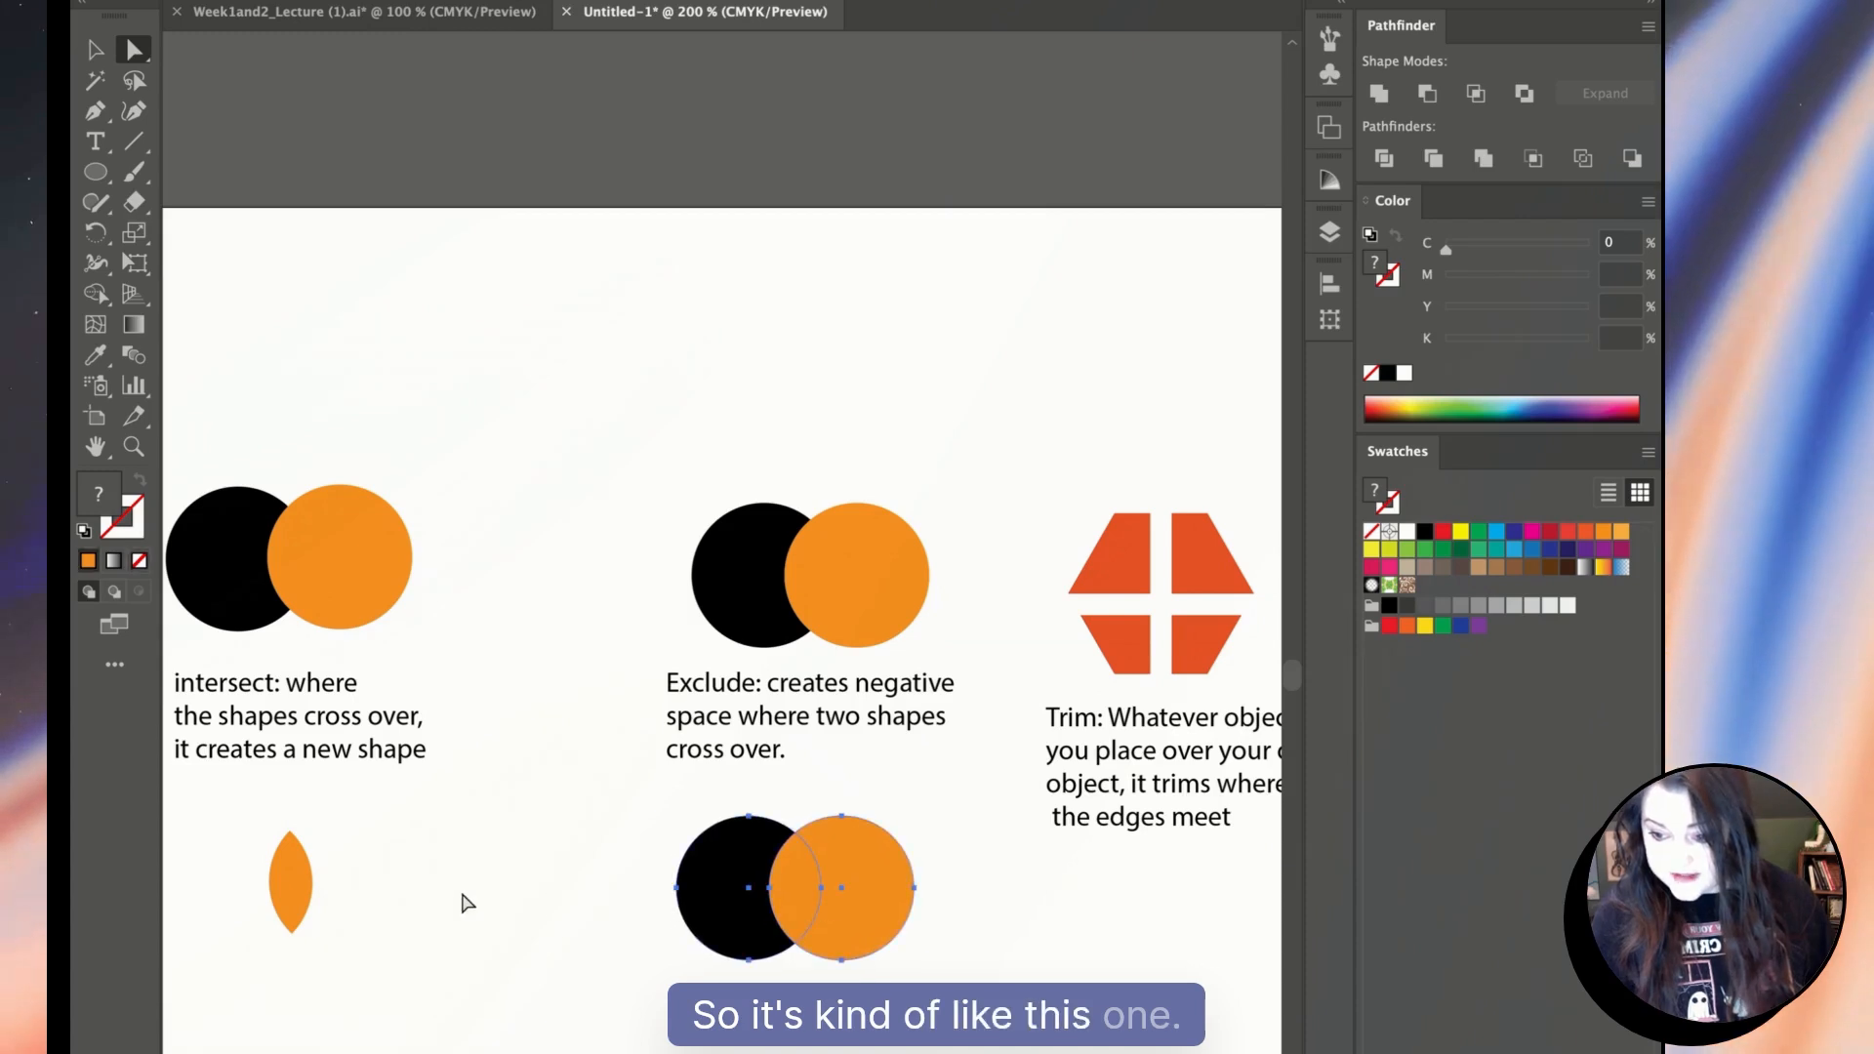
Apply the Exclude shape mode to the copied circles below the exclude caption.
left_click(284, 912)
scroll(284, 912, "left", 3)
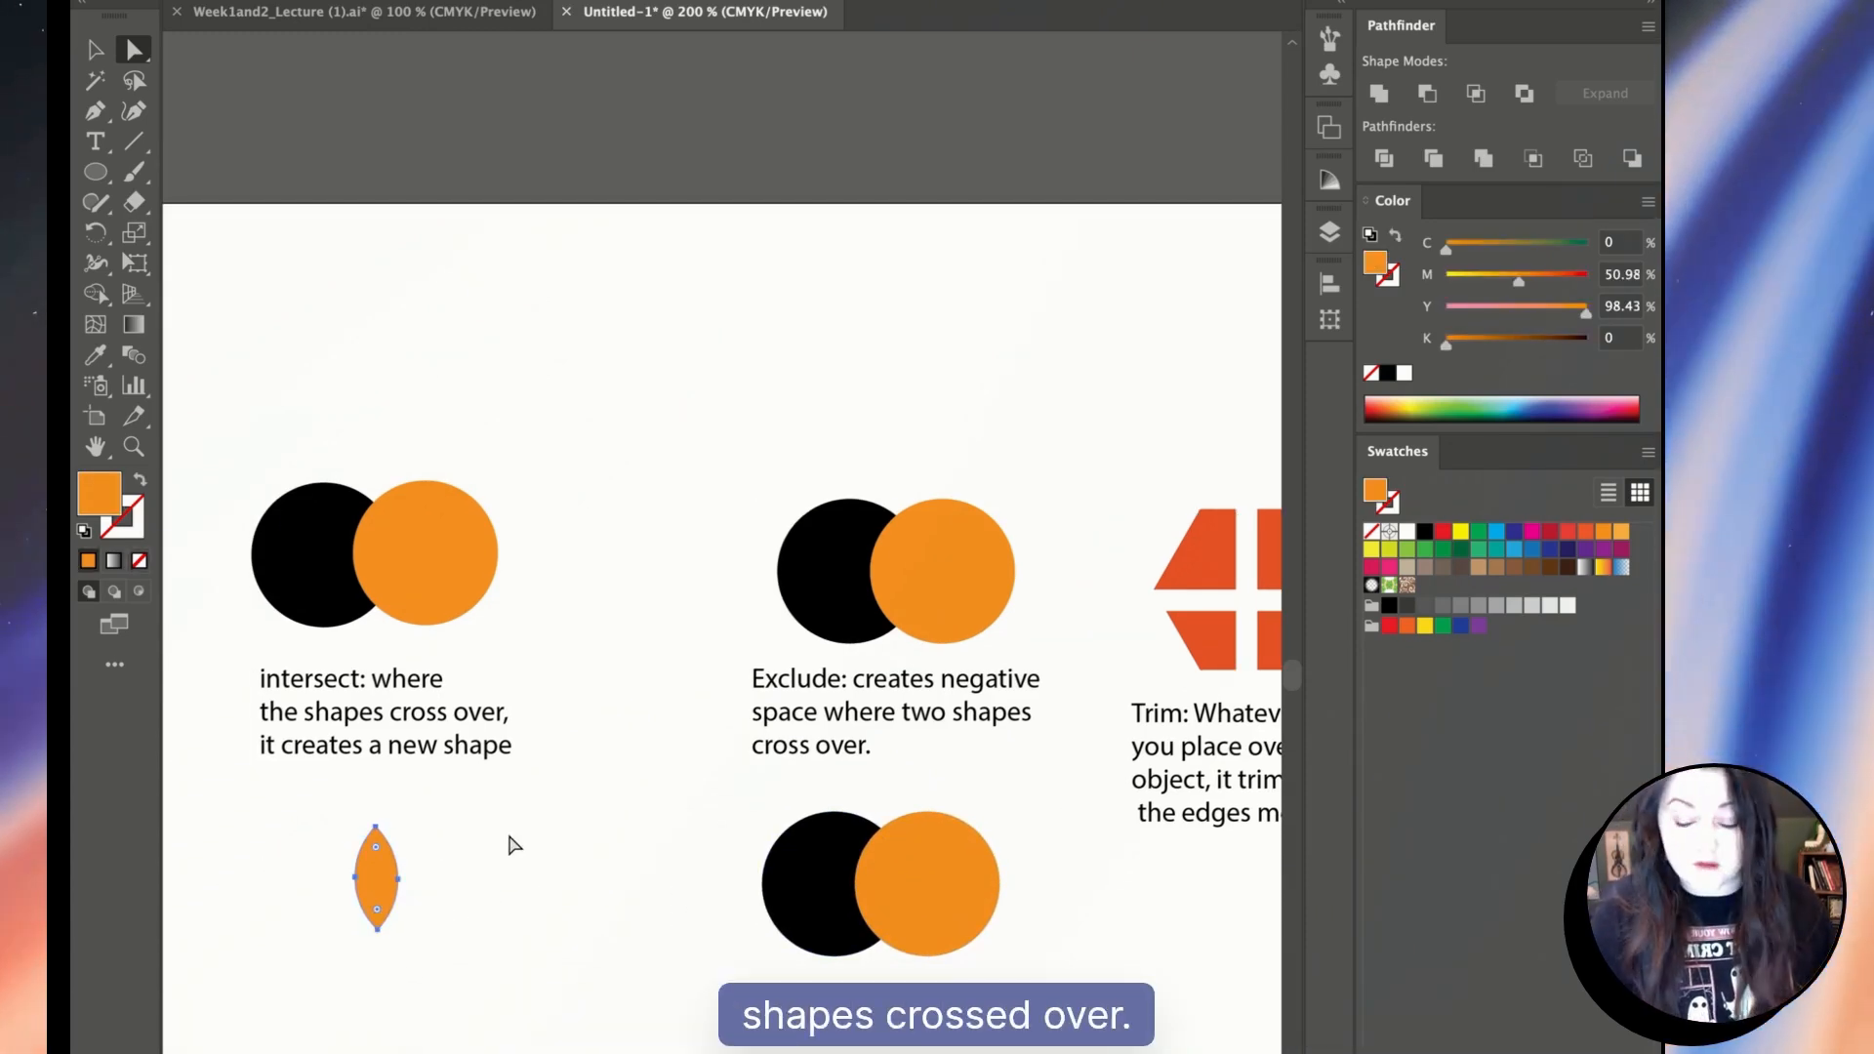
left_click_drag(1112, 975, 722, 758)
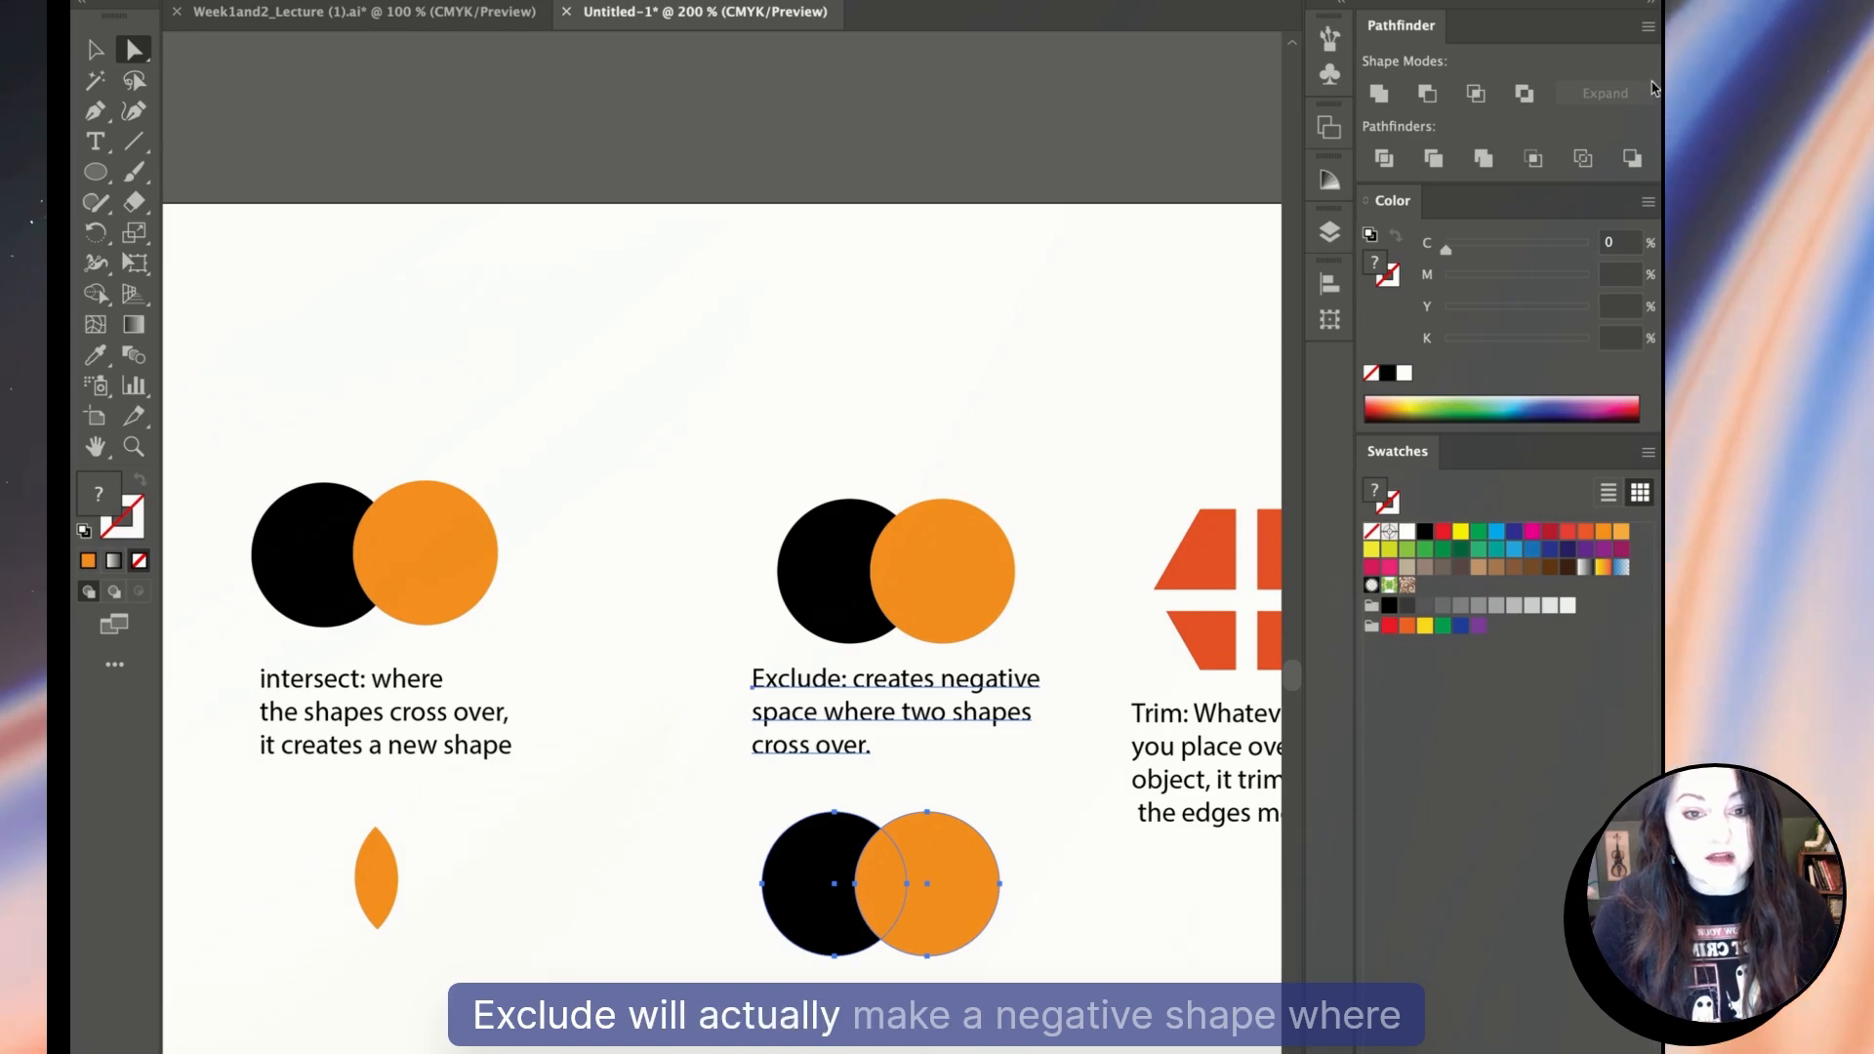
left_click(1522, 95)
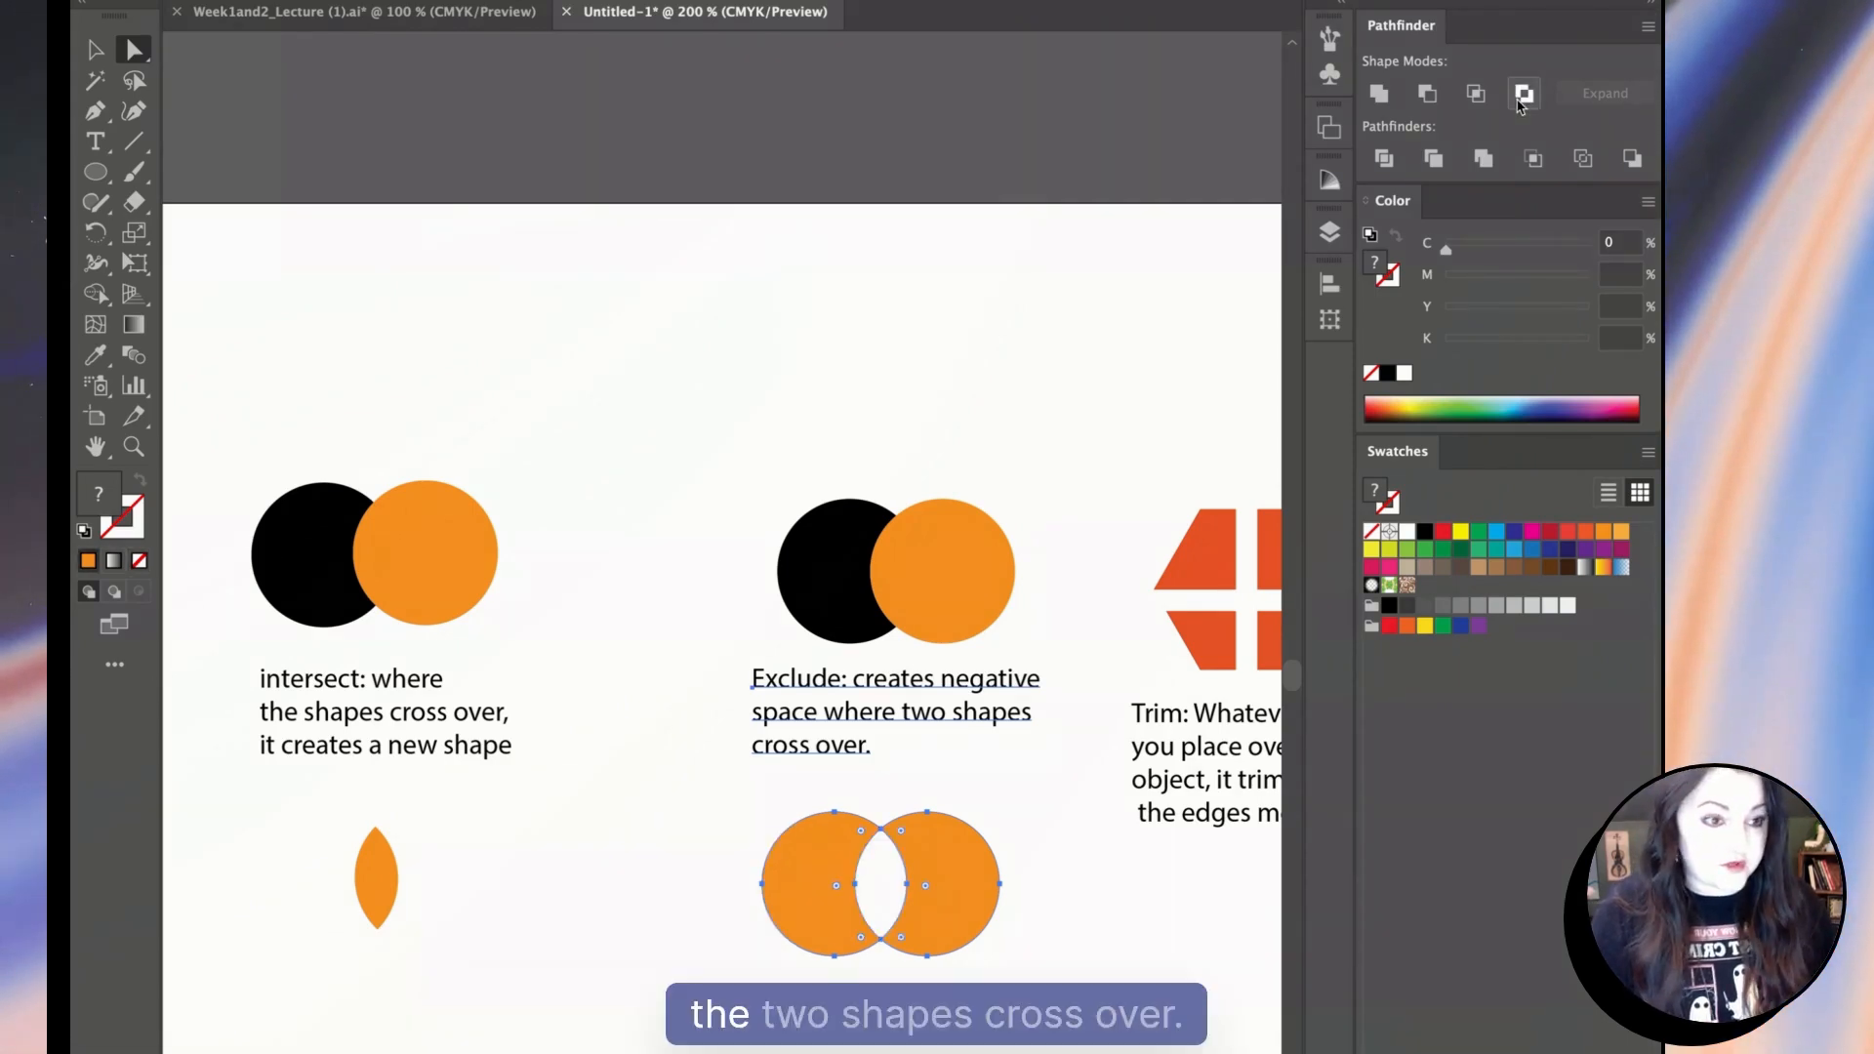
left_click(1043, 914)
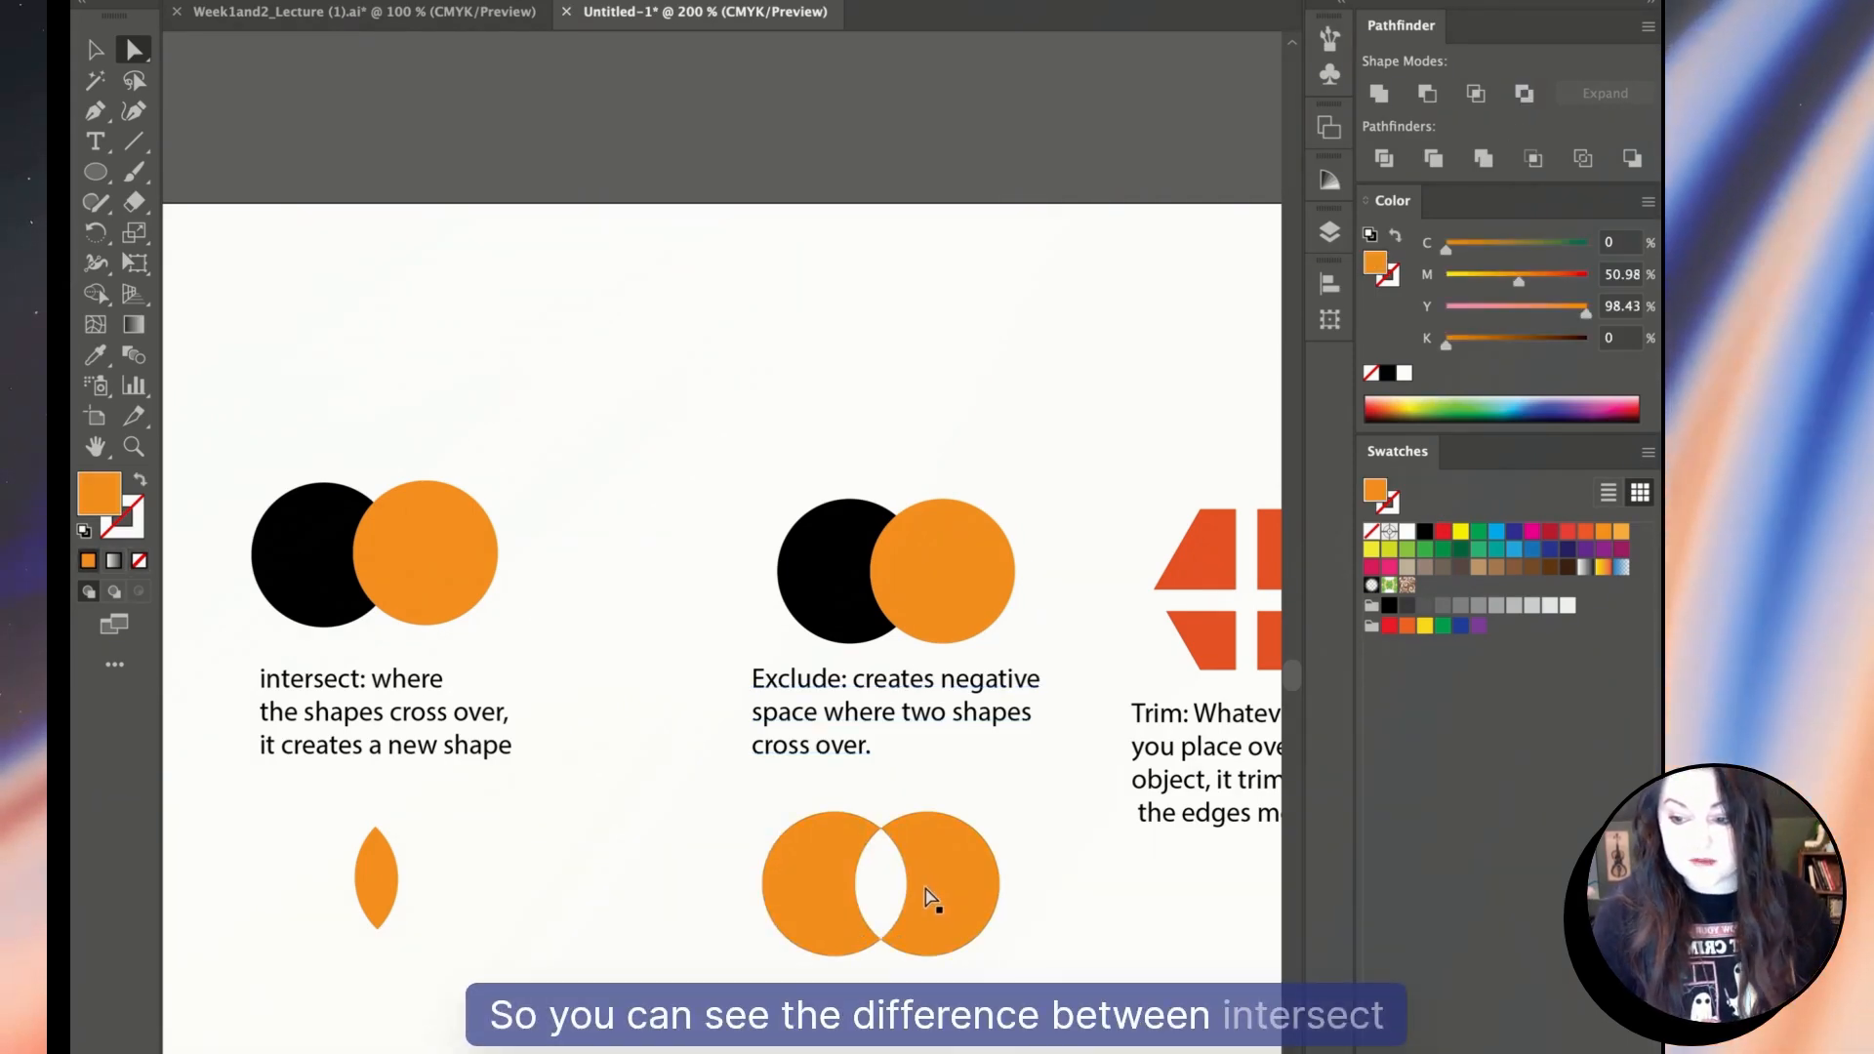
Try moving the right-hand piece of the excluded shape aside and undo the move.
left_click_drag(971, 888, 743, 920)
key("ctrl+z")
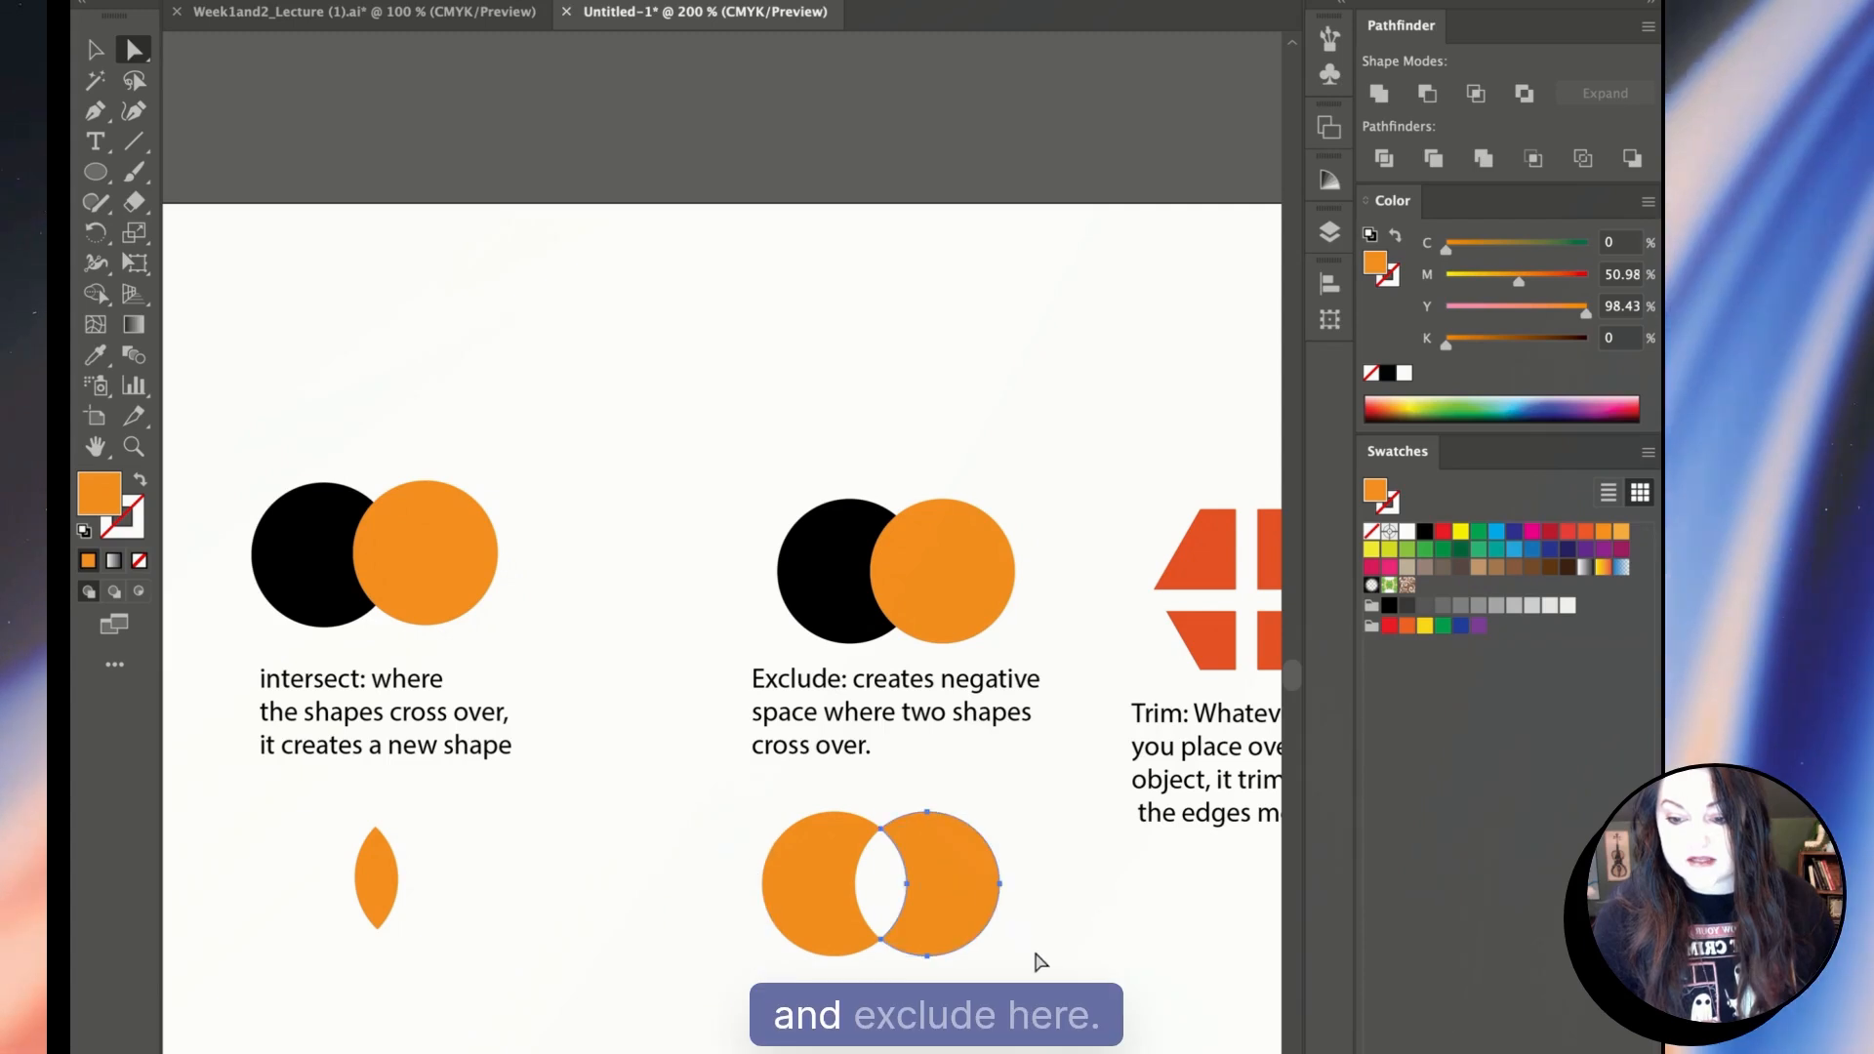
mouse_move(941, 858)
left_mouse_down()
mouse_move(598, 843)
mouse_move(1013, 847)
mouse_move(949, 849)
left_mouse_up()
Draw a circle with the Ellipse tool, fill it with yellow (C 0, M 0, Y 100, K 0) and place it below the trim caption.
scroll(888, 958, "right", 5)
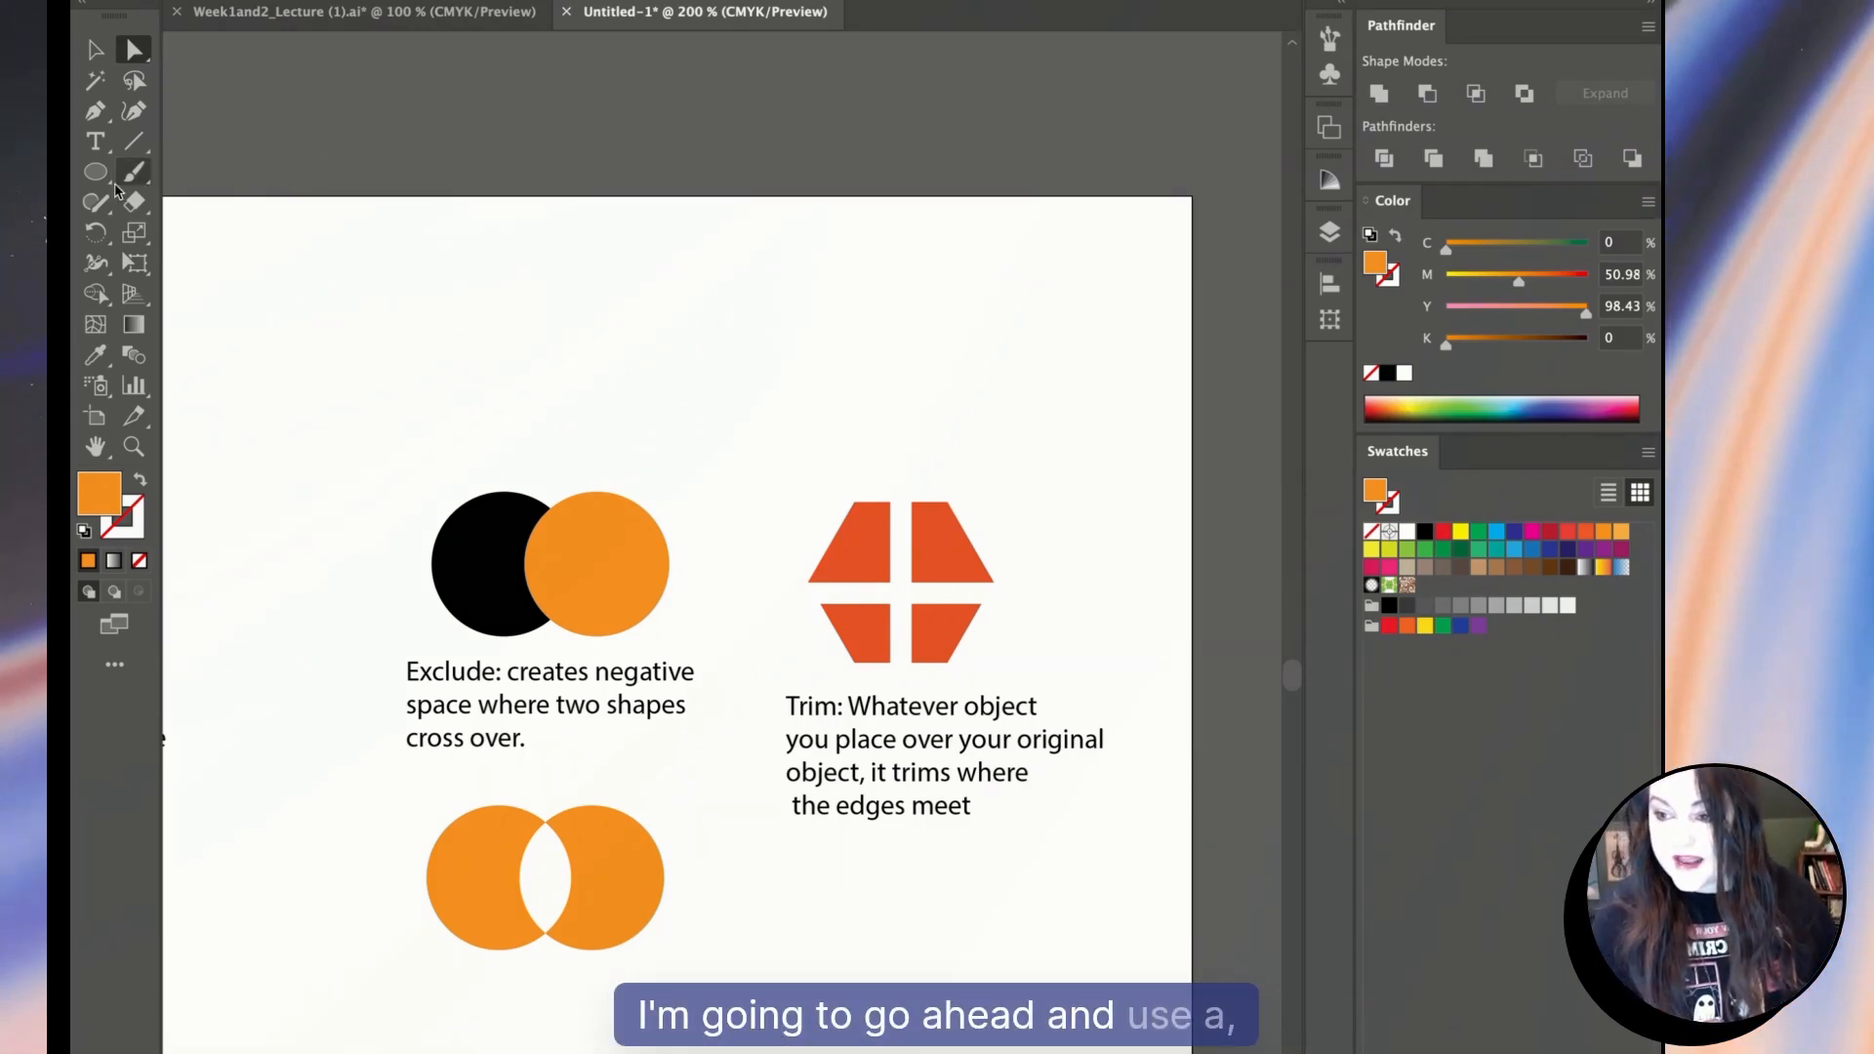
left_click_drag(102, 177, 154, 180)
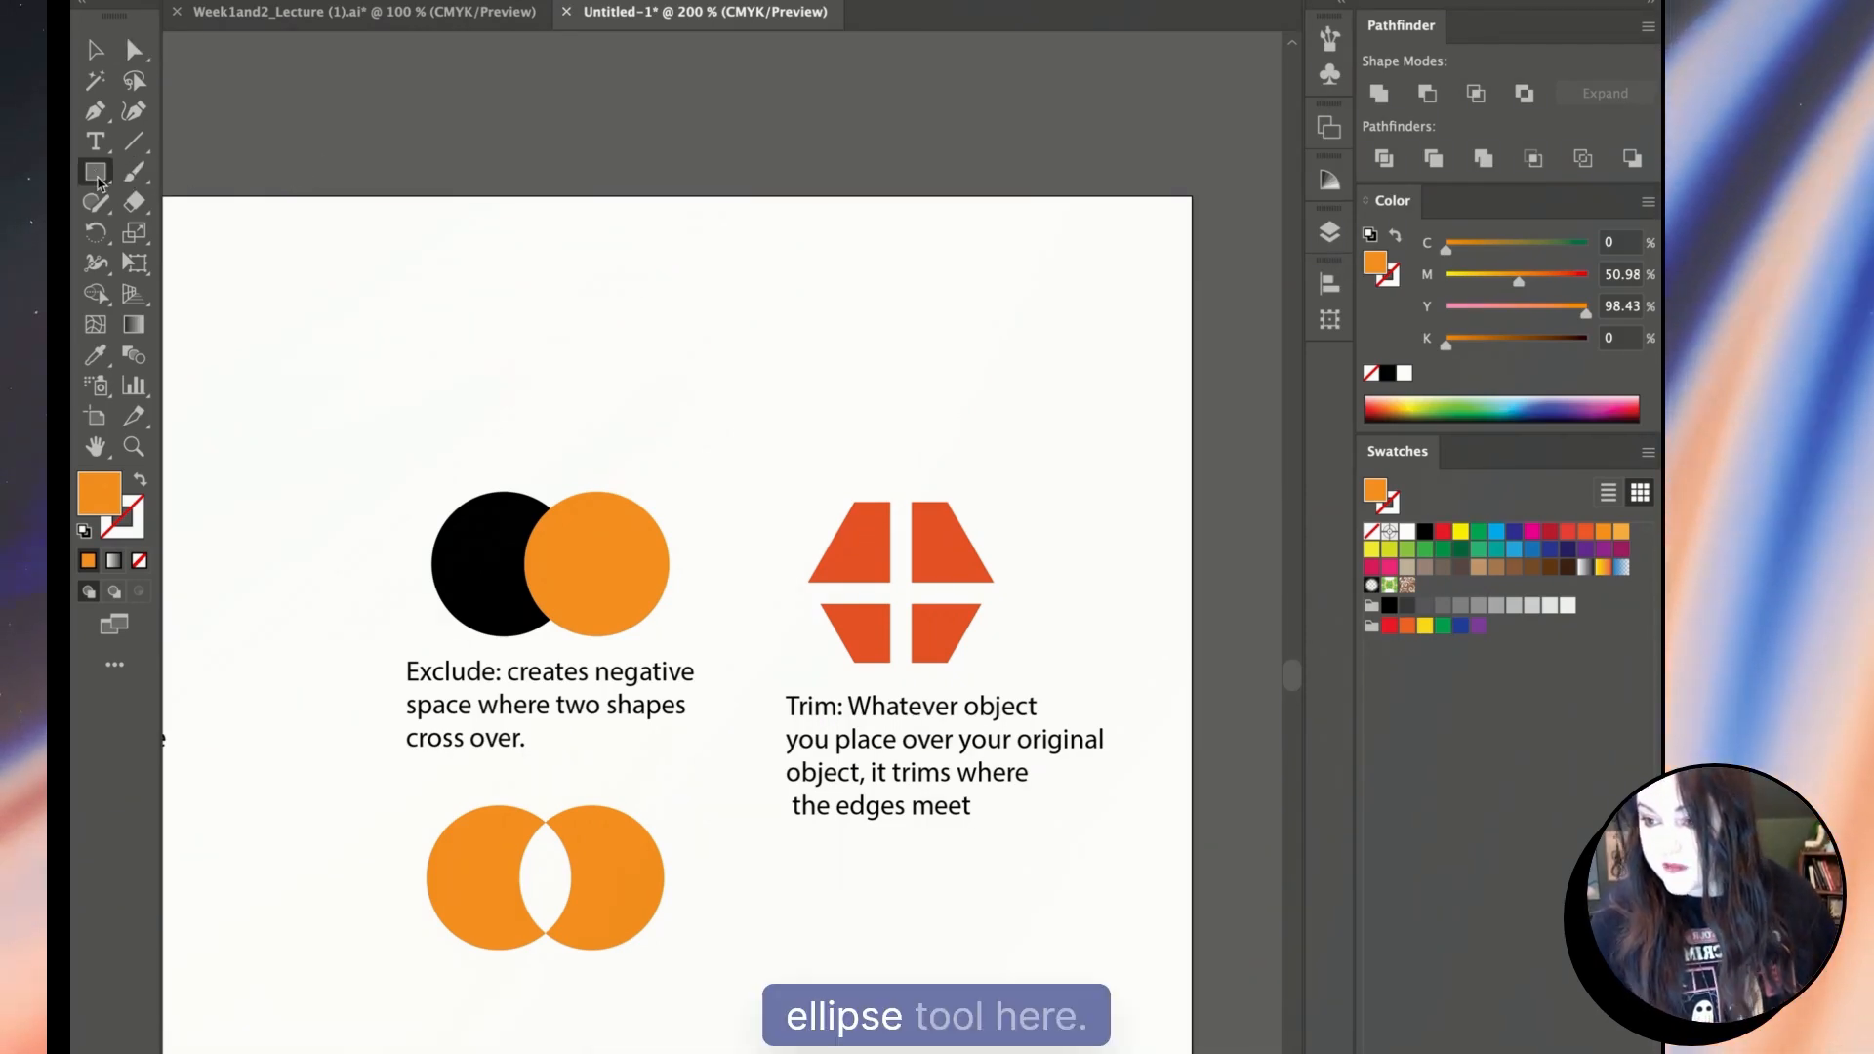
key("l")
left_click_drag(819, 913, 979, 1053)
left_click(1462, 532)
key("v")
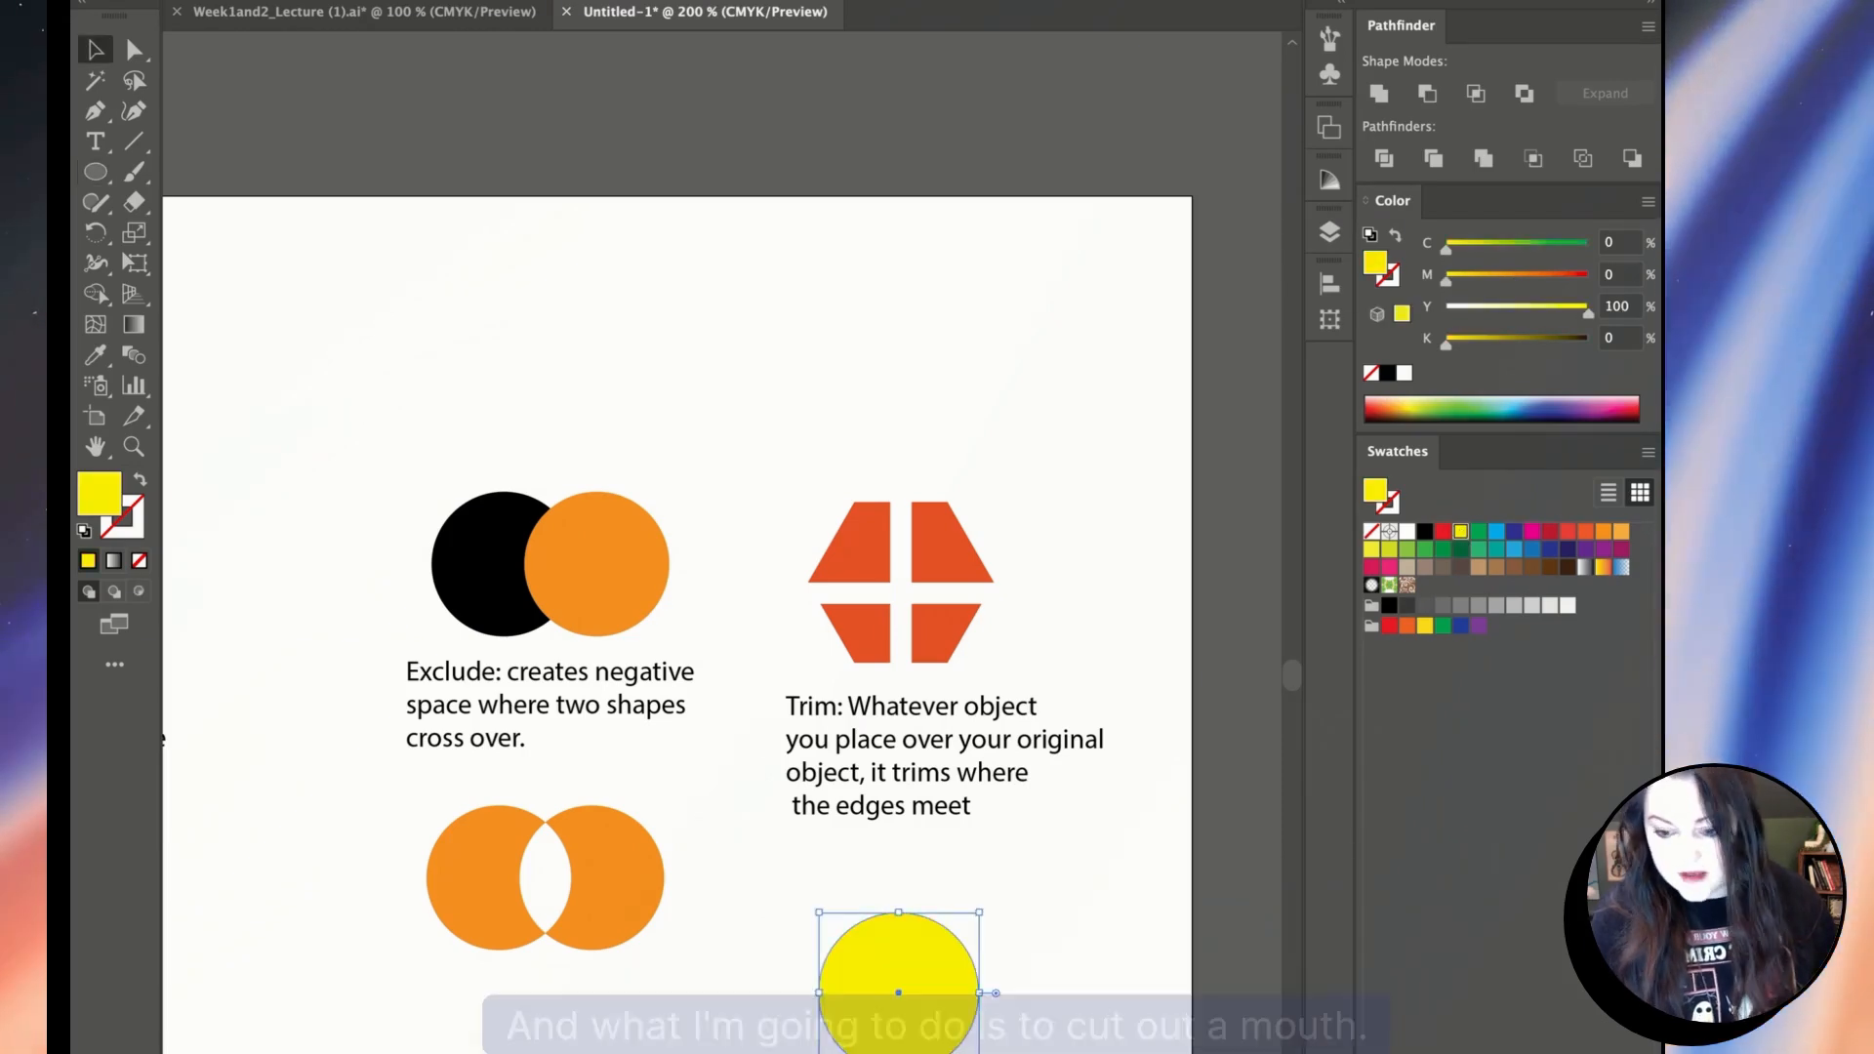
left_click(1093, 927)
left_click_drag(929, 1006, 895, 956)
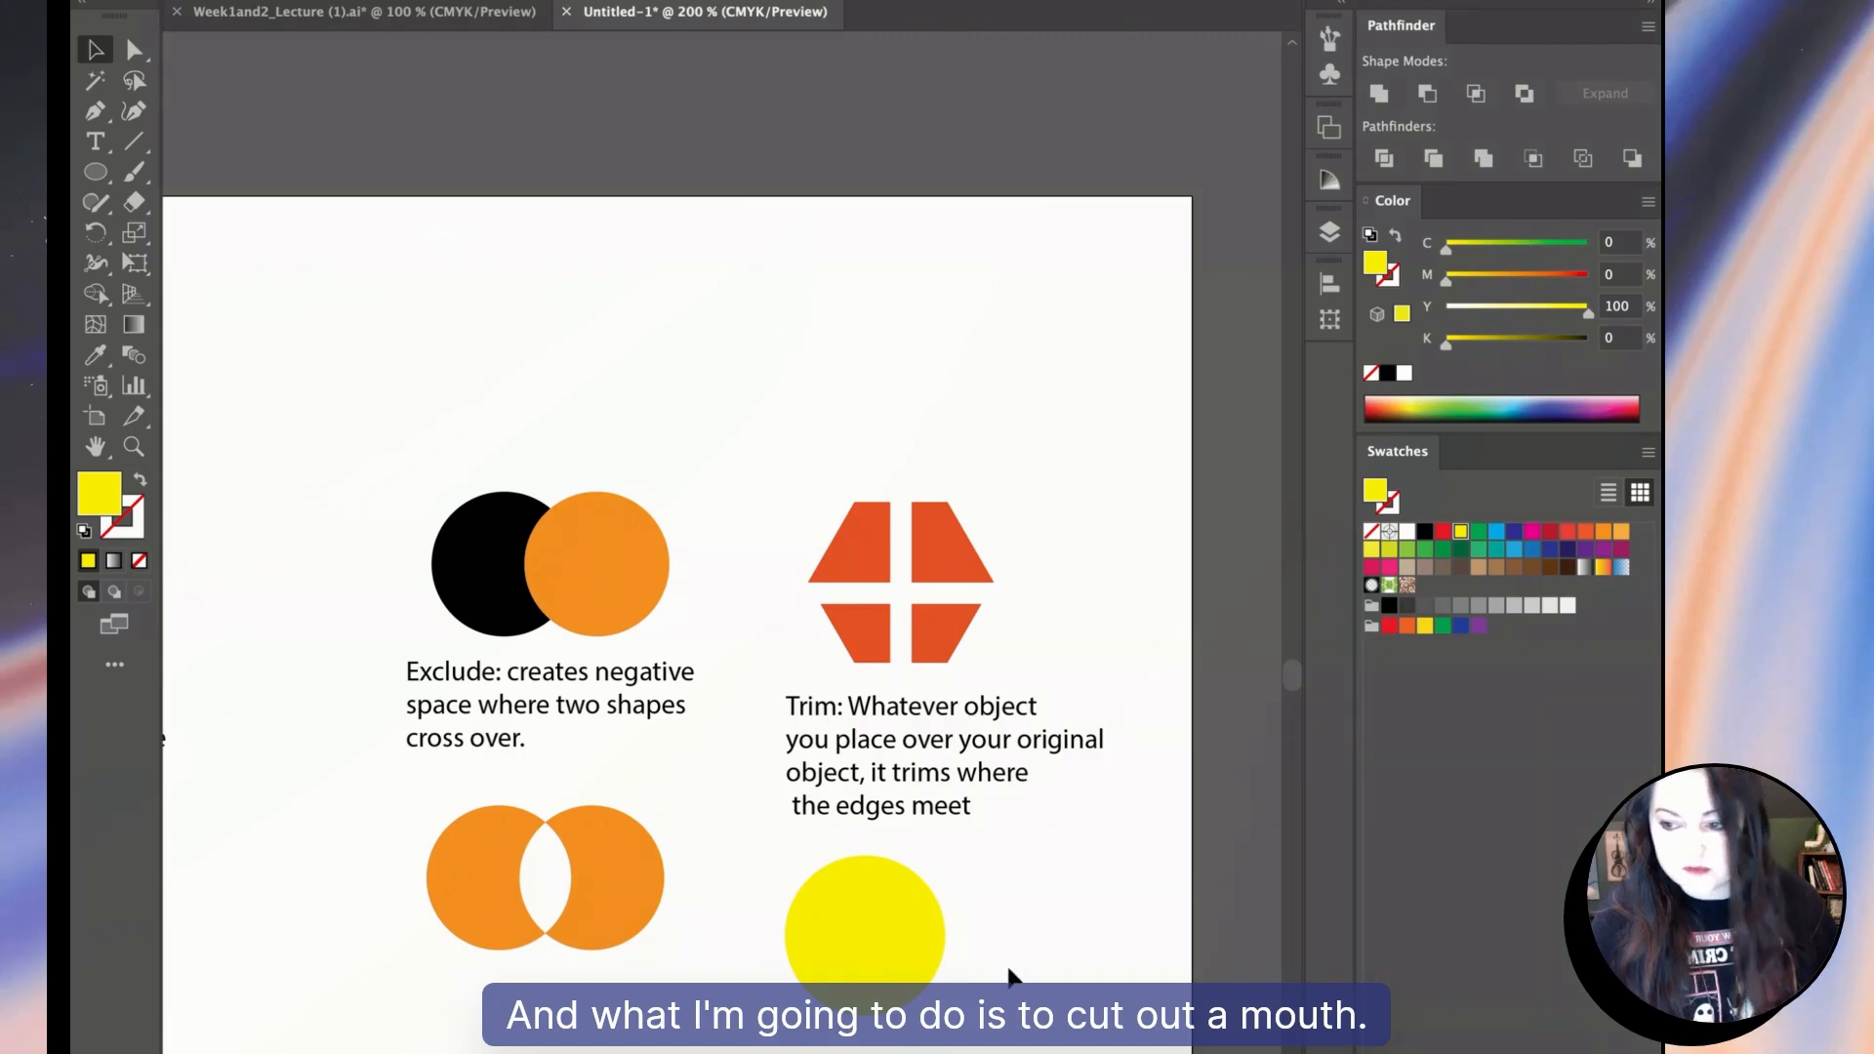
Draw a black five-pointed star overlapping the yellow circle's right side and apply the Trim pathfinder to both shapes.
key("l")
left_click(149, 297)
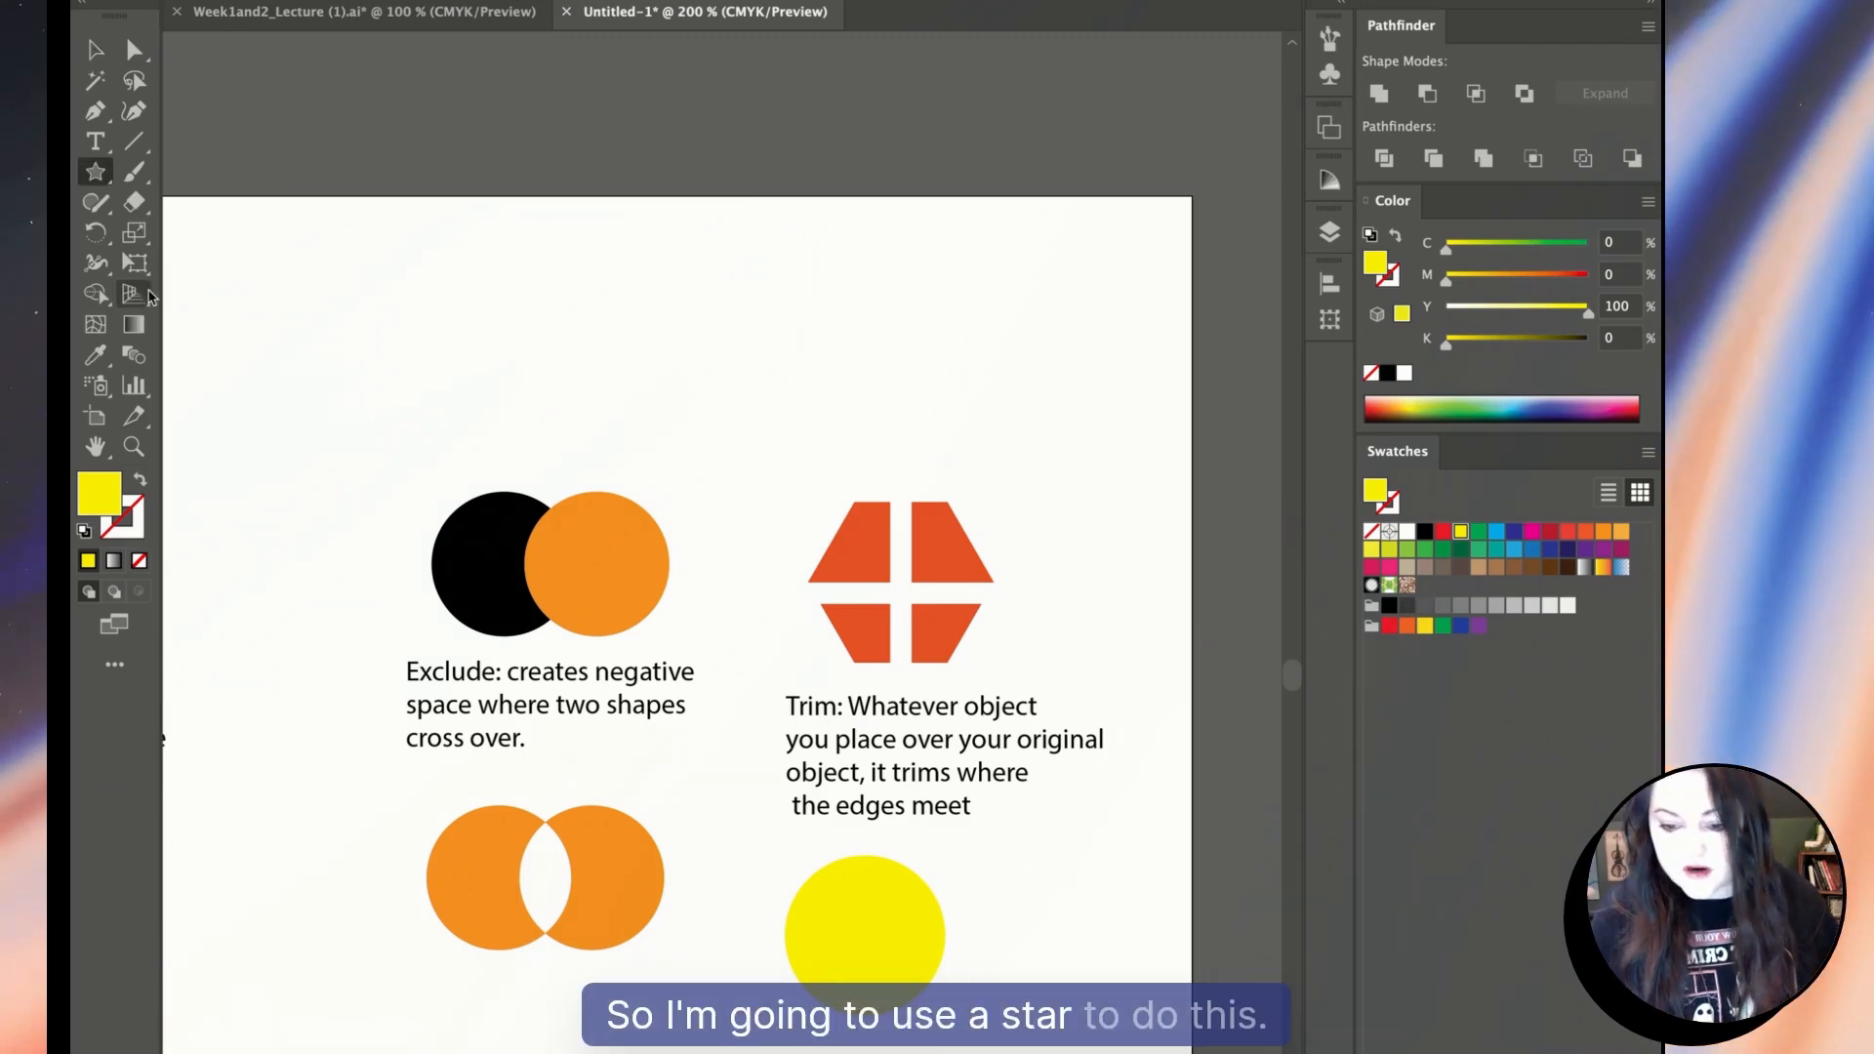
mouse_move(1062, 904)
left_mouse_down()
mouse_move(1137, 968)
mouse_move(1099, 941)
mouse_move(1067, 979)
mouse_move(1037, 979)
left_mouse_up()
left_click(1426, 533)
key("v")
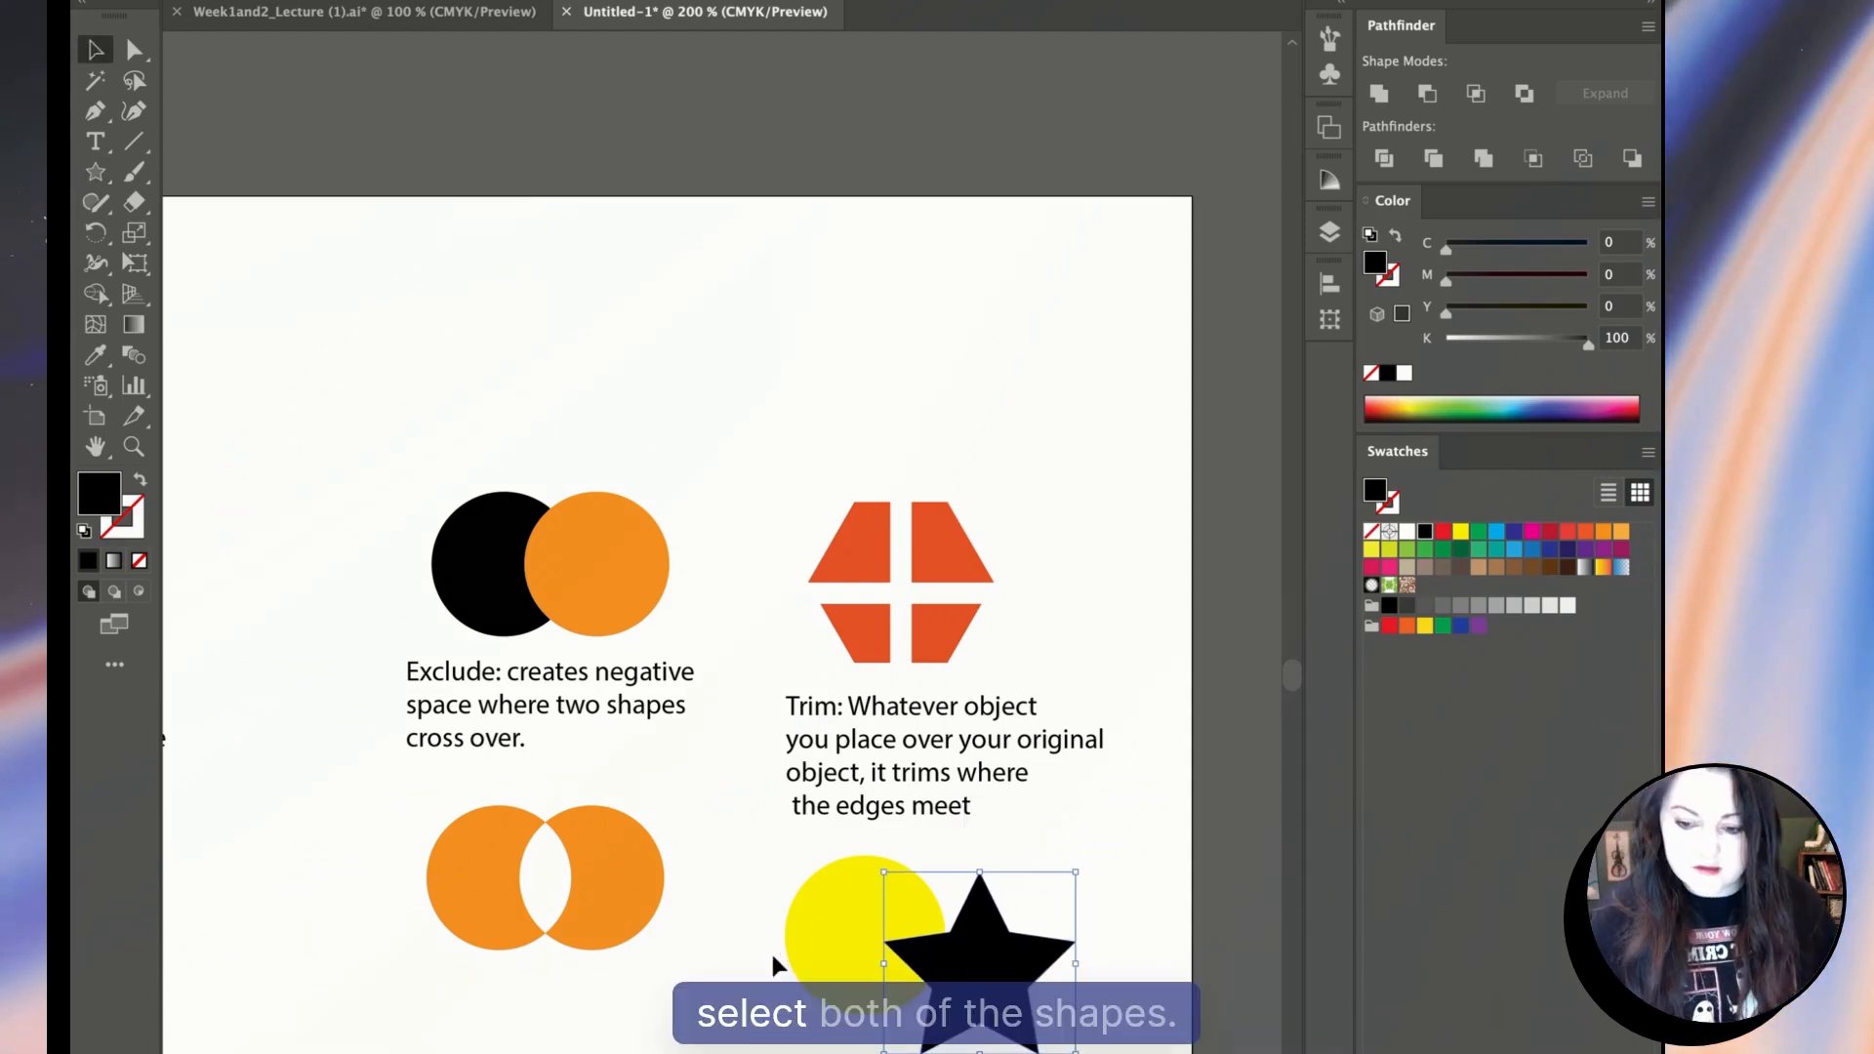
left_click(840, 910, "shift")
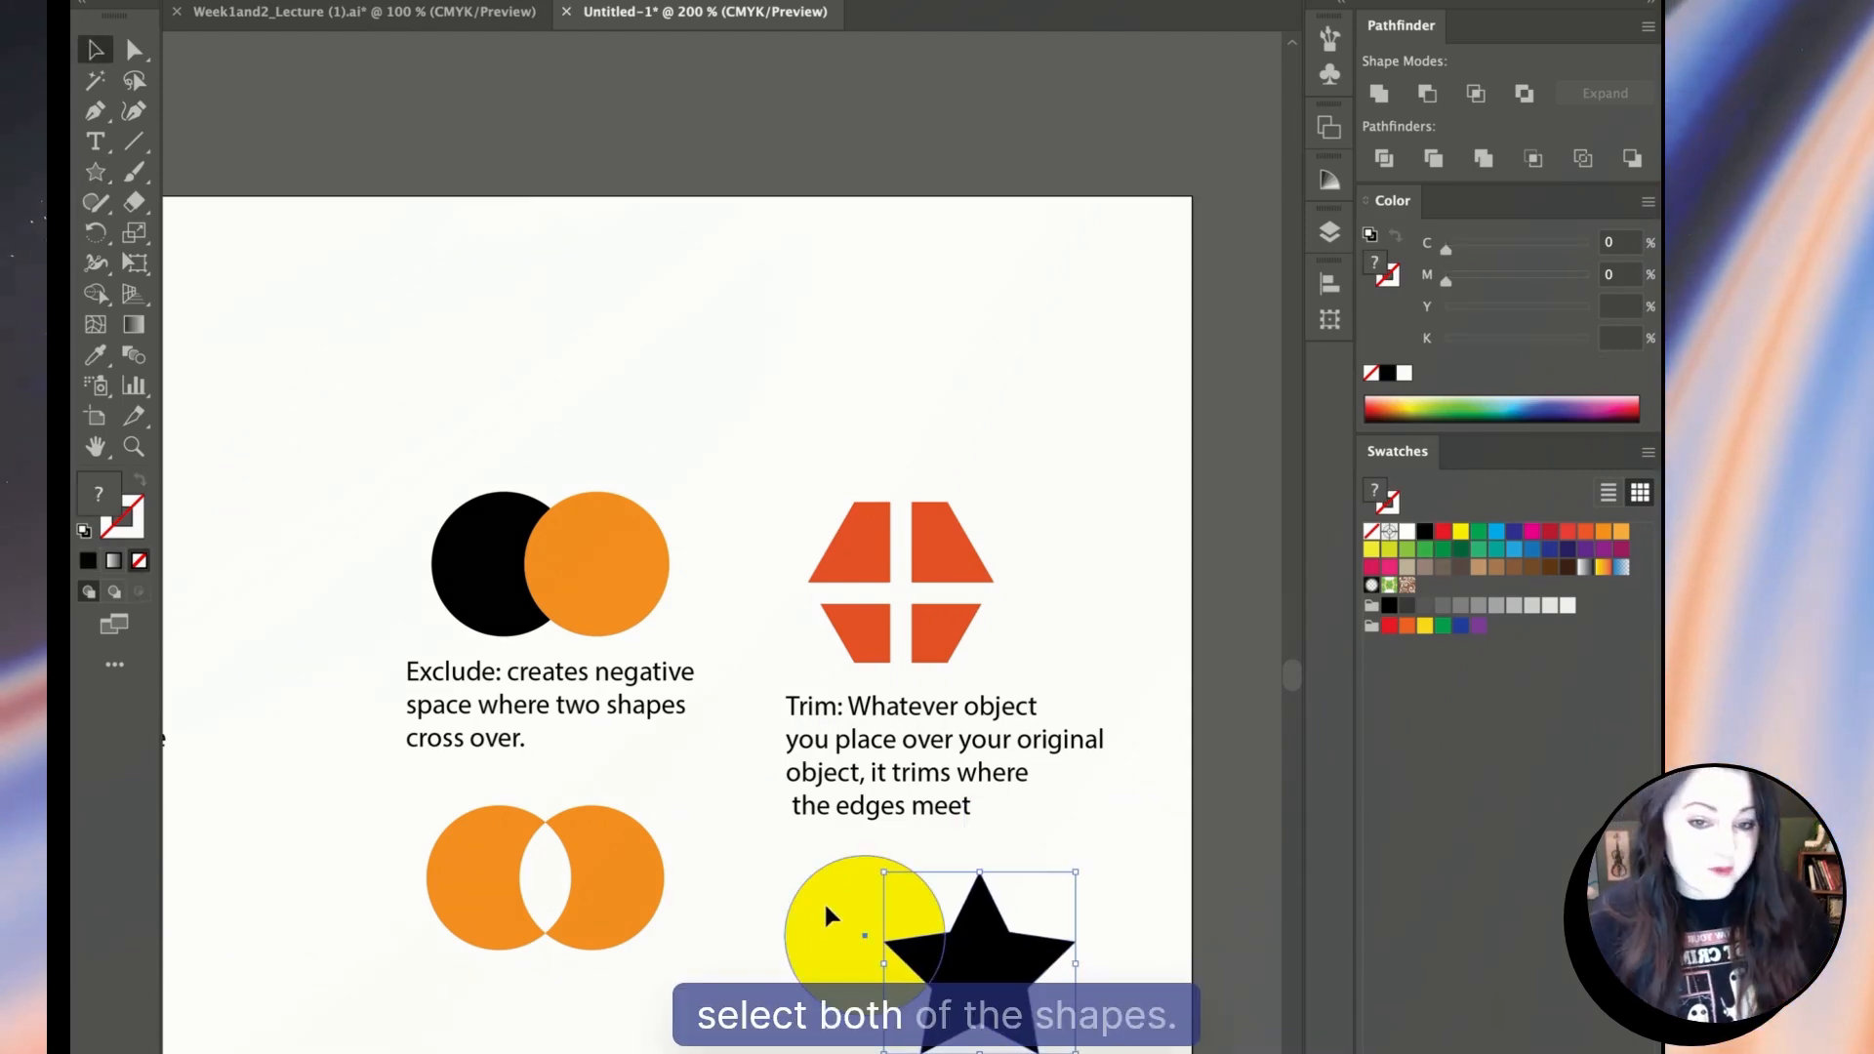
left_click(1433, 159)
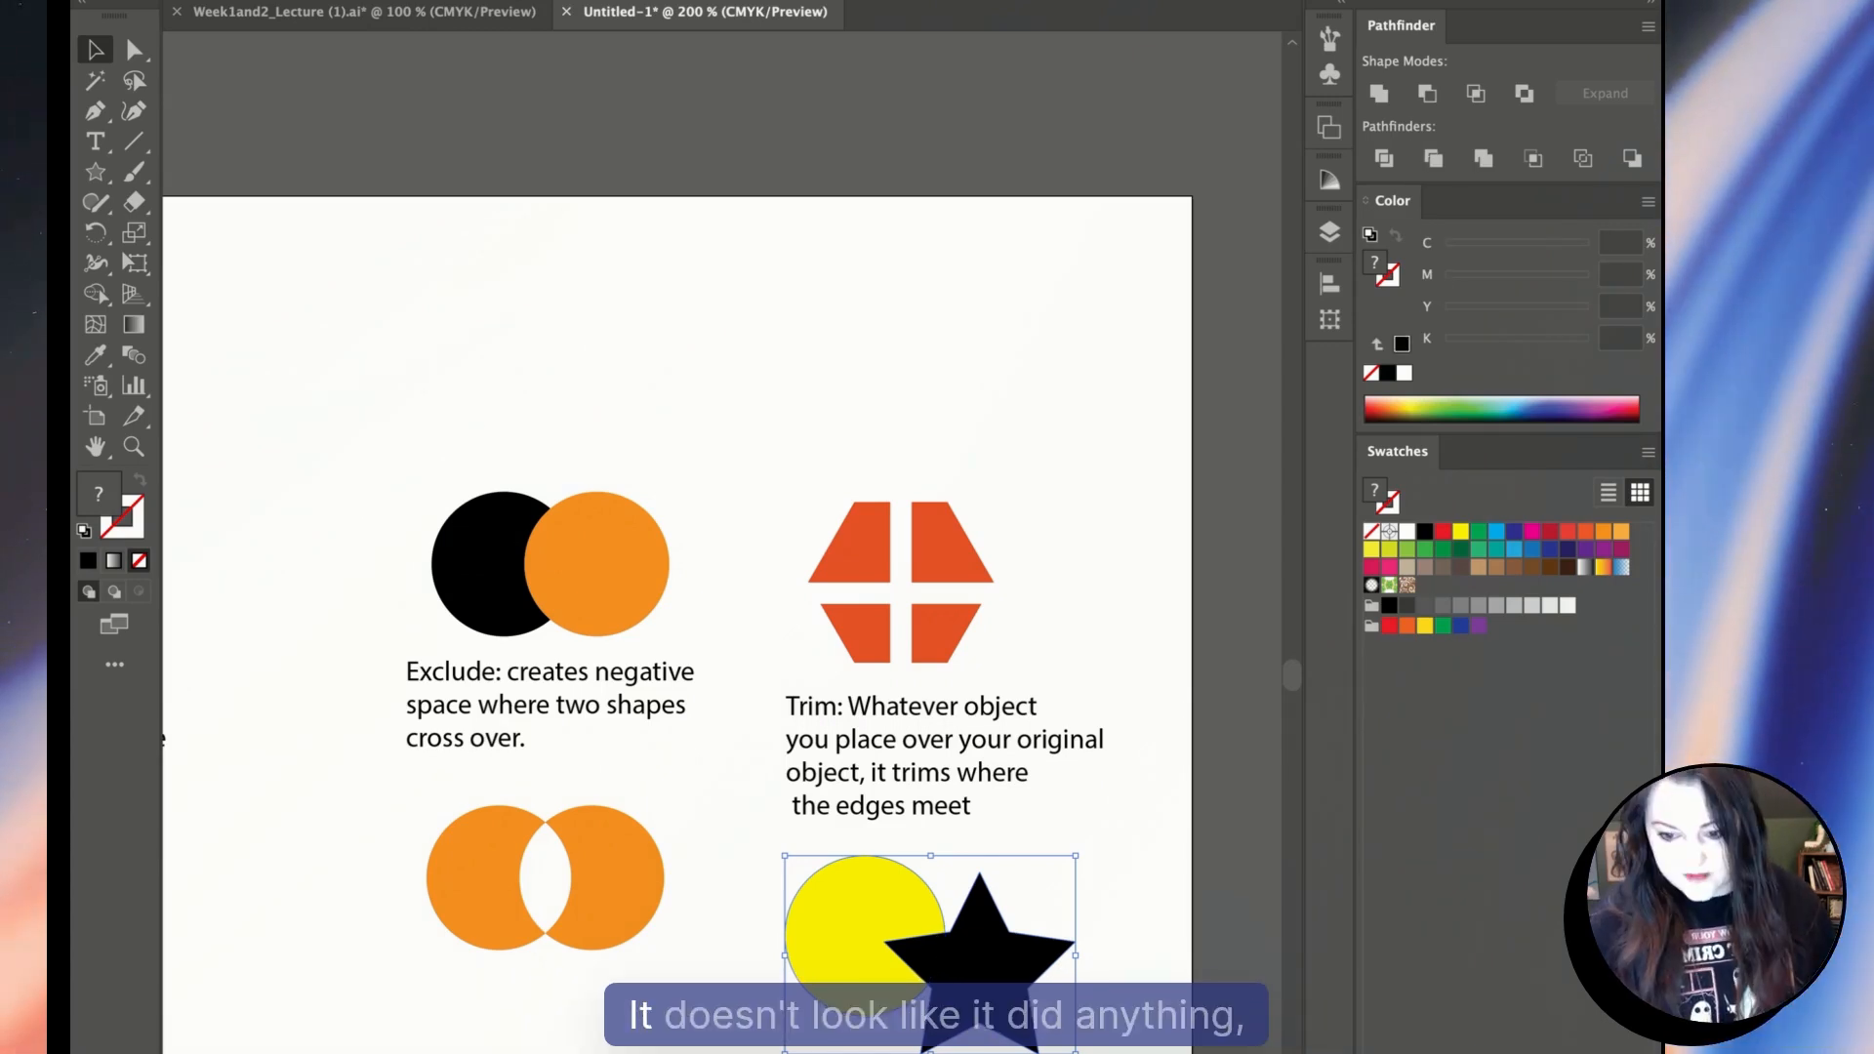
Pull the star off the trimmed circle and delete it, then rotate the yellow Pac-Man shape slightly so its mouth faces right.
key("a")
left_click(1123, 879)
left_click_drag(997, 994, 1105, 1053)
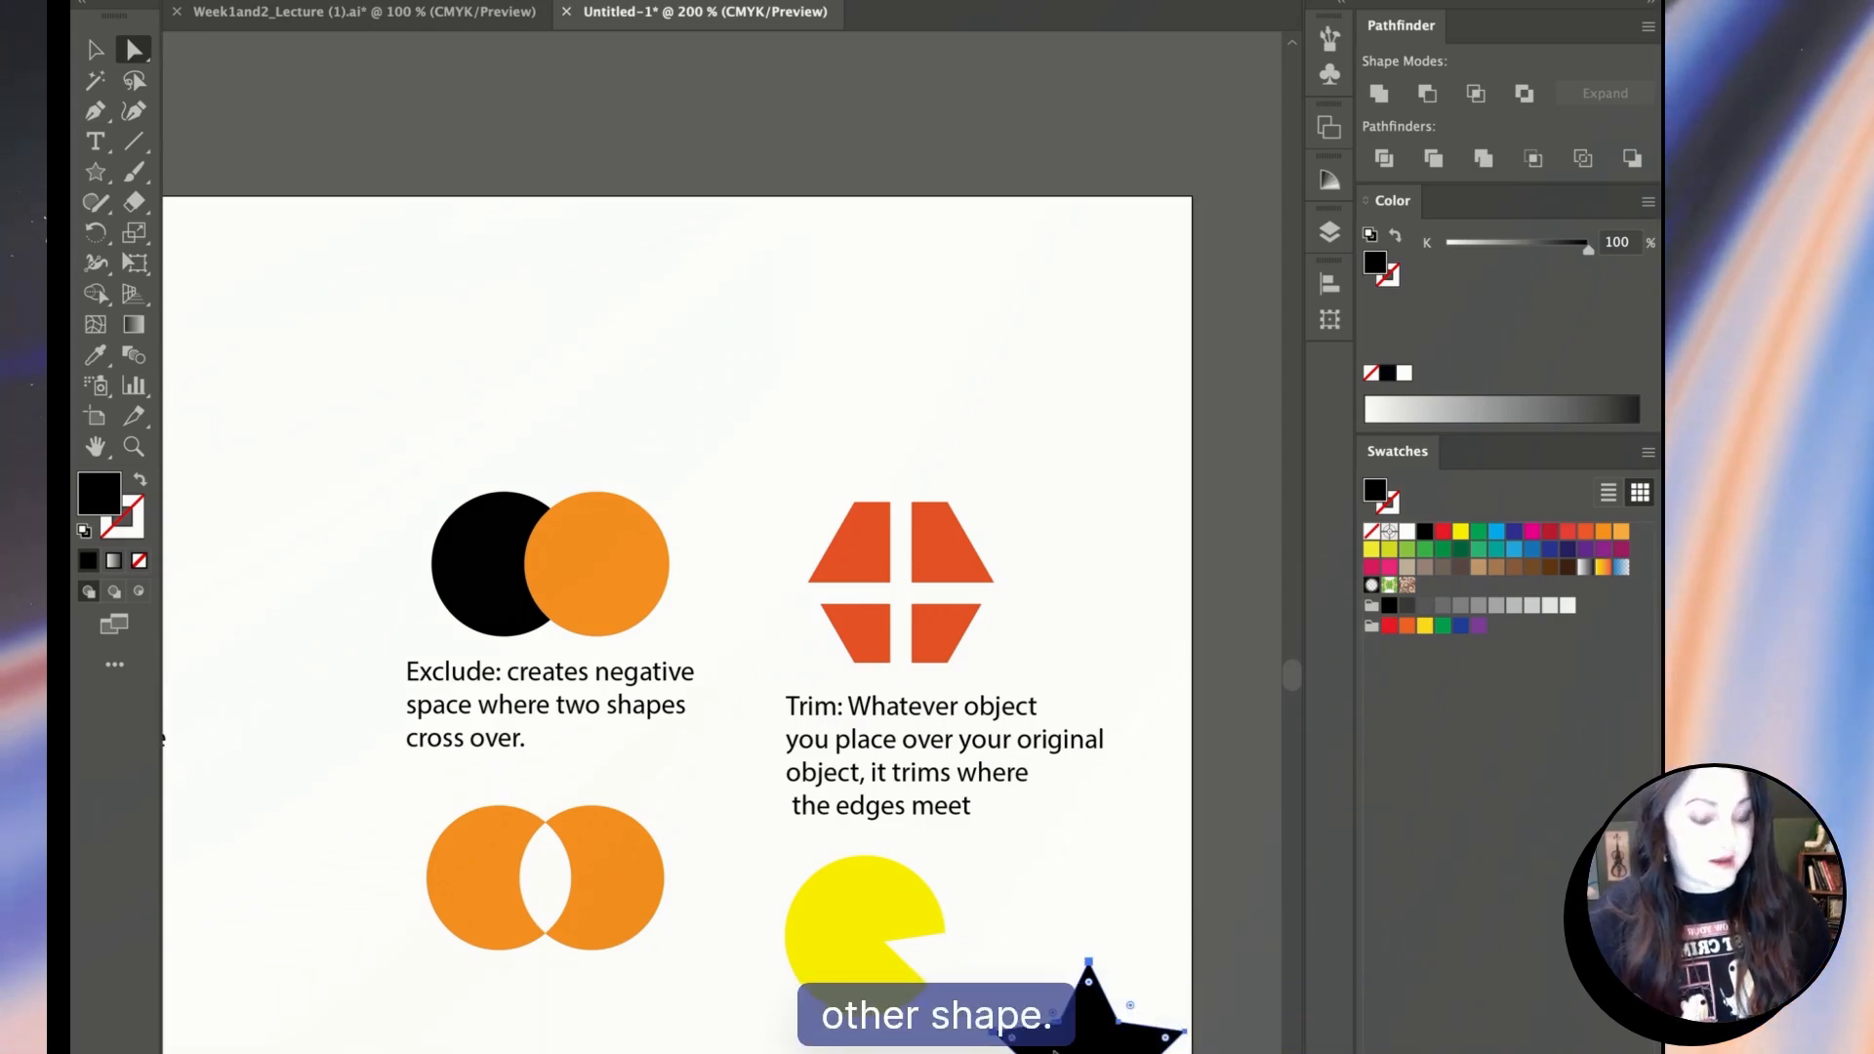
key("Delete")
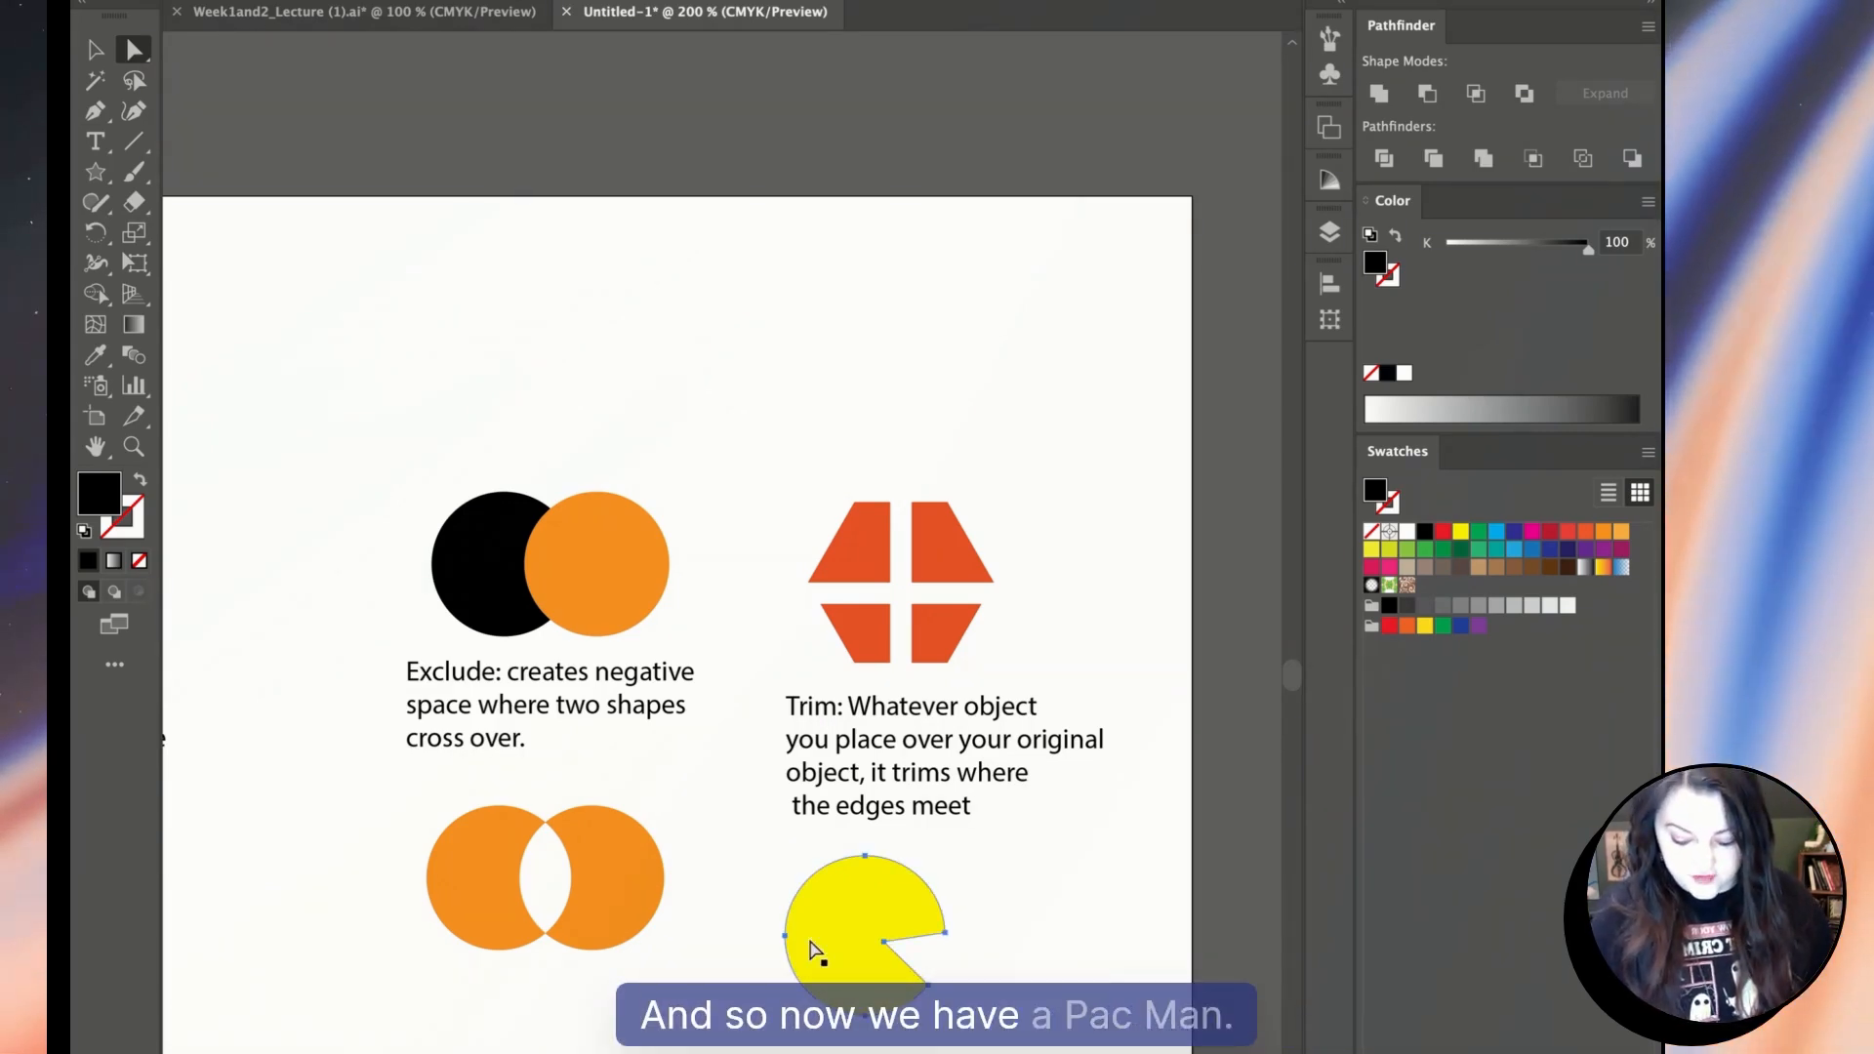
left_click(810, 943)
key("s")
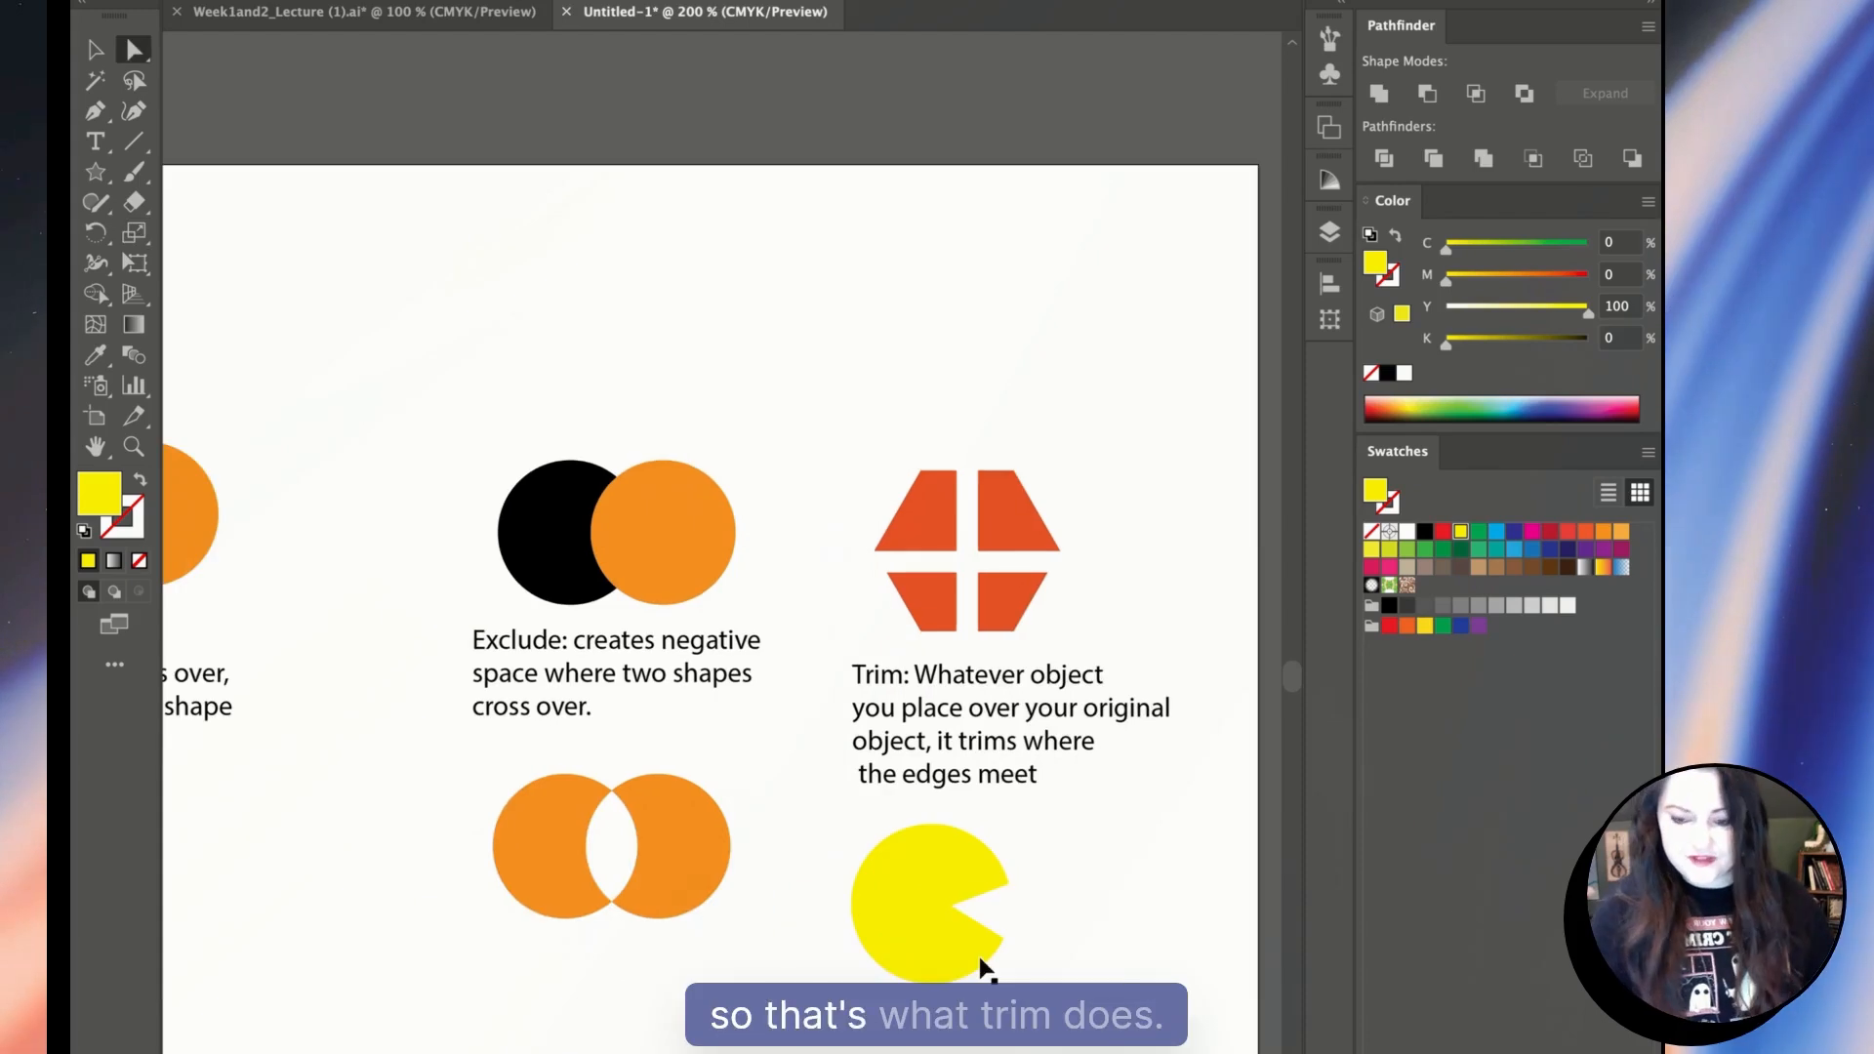
Review the Unite, Subtract, Intersect, Exclude and Trim examples and compare each original with its result.
key("ctrl+minus")
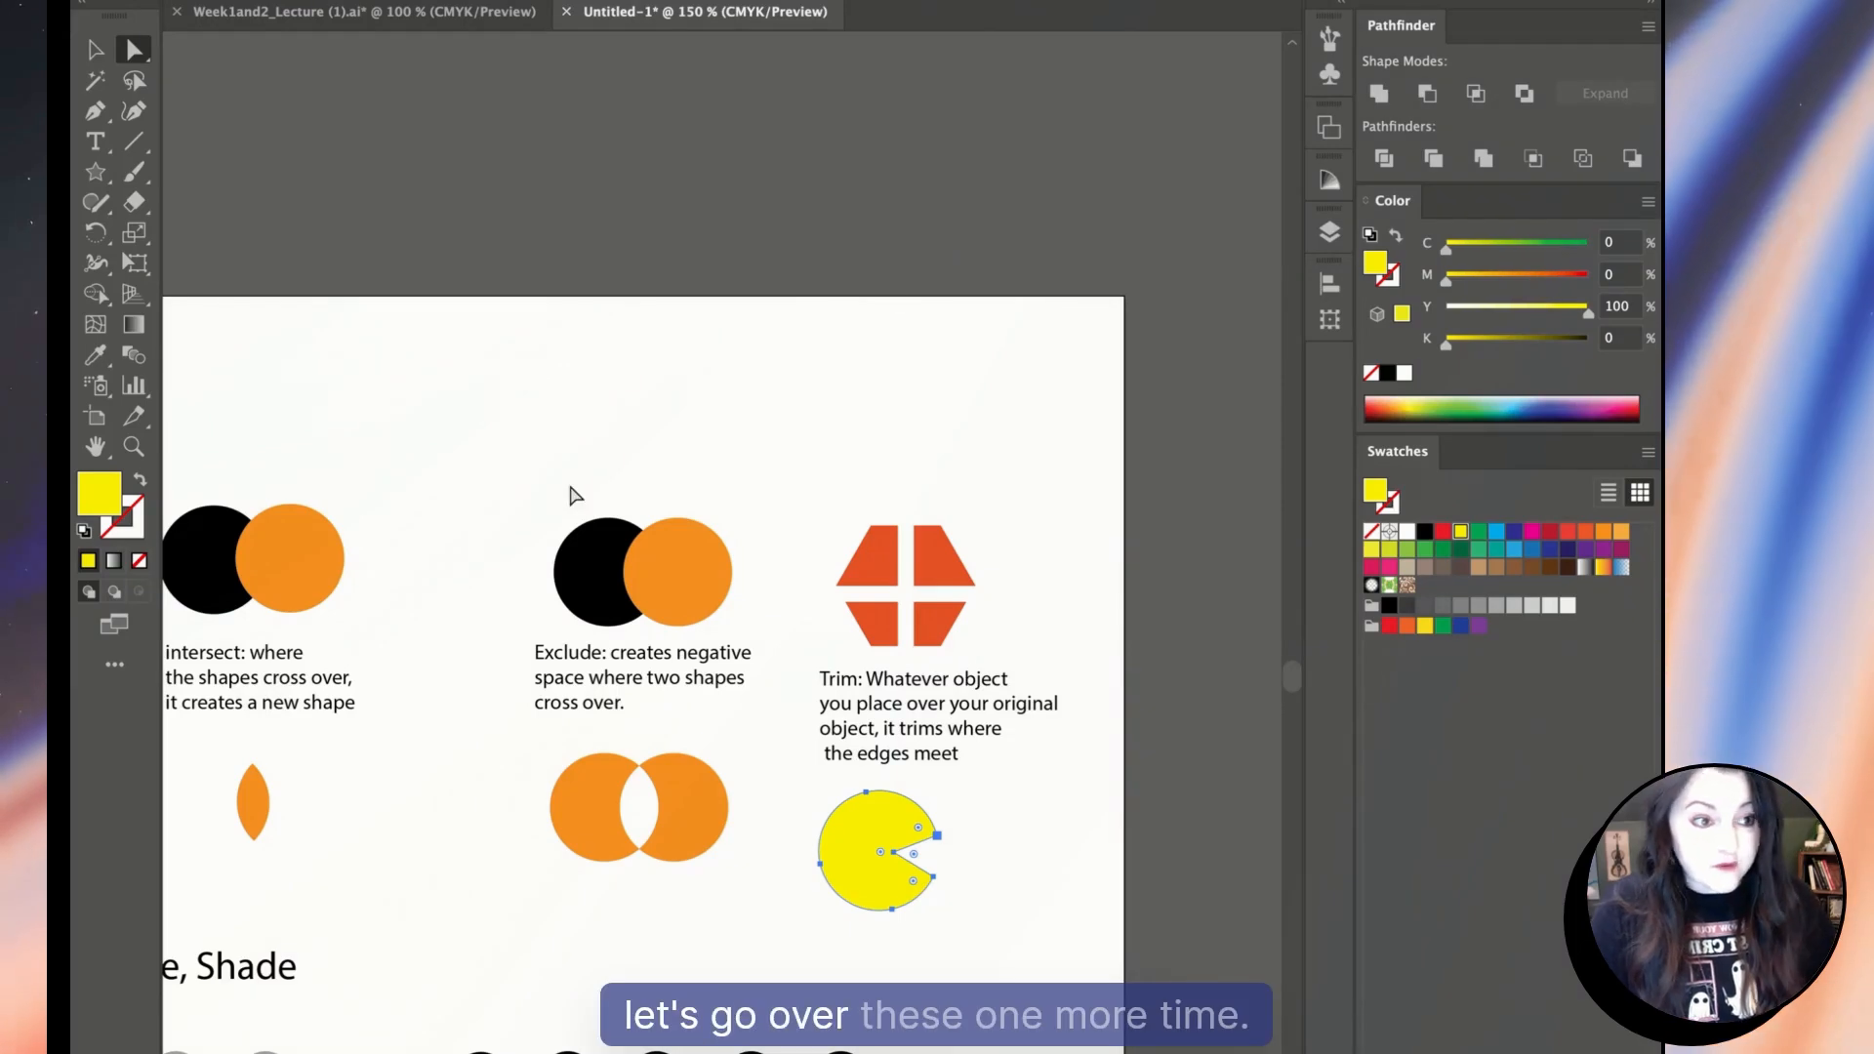
scroll(536, 572, "left", 10)
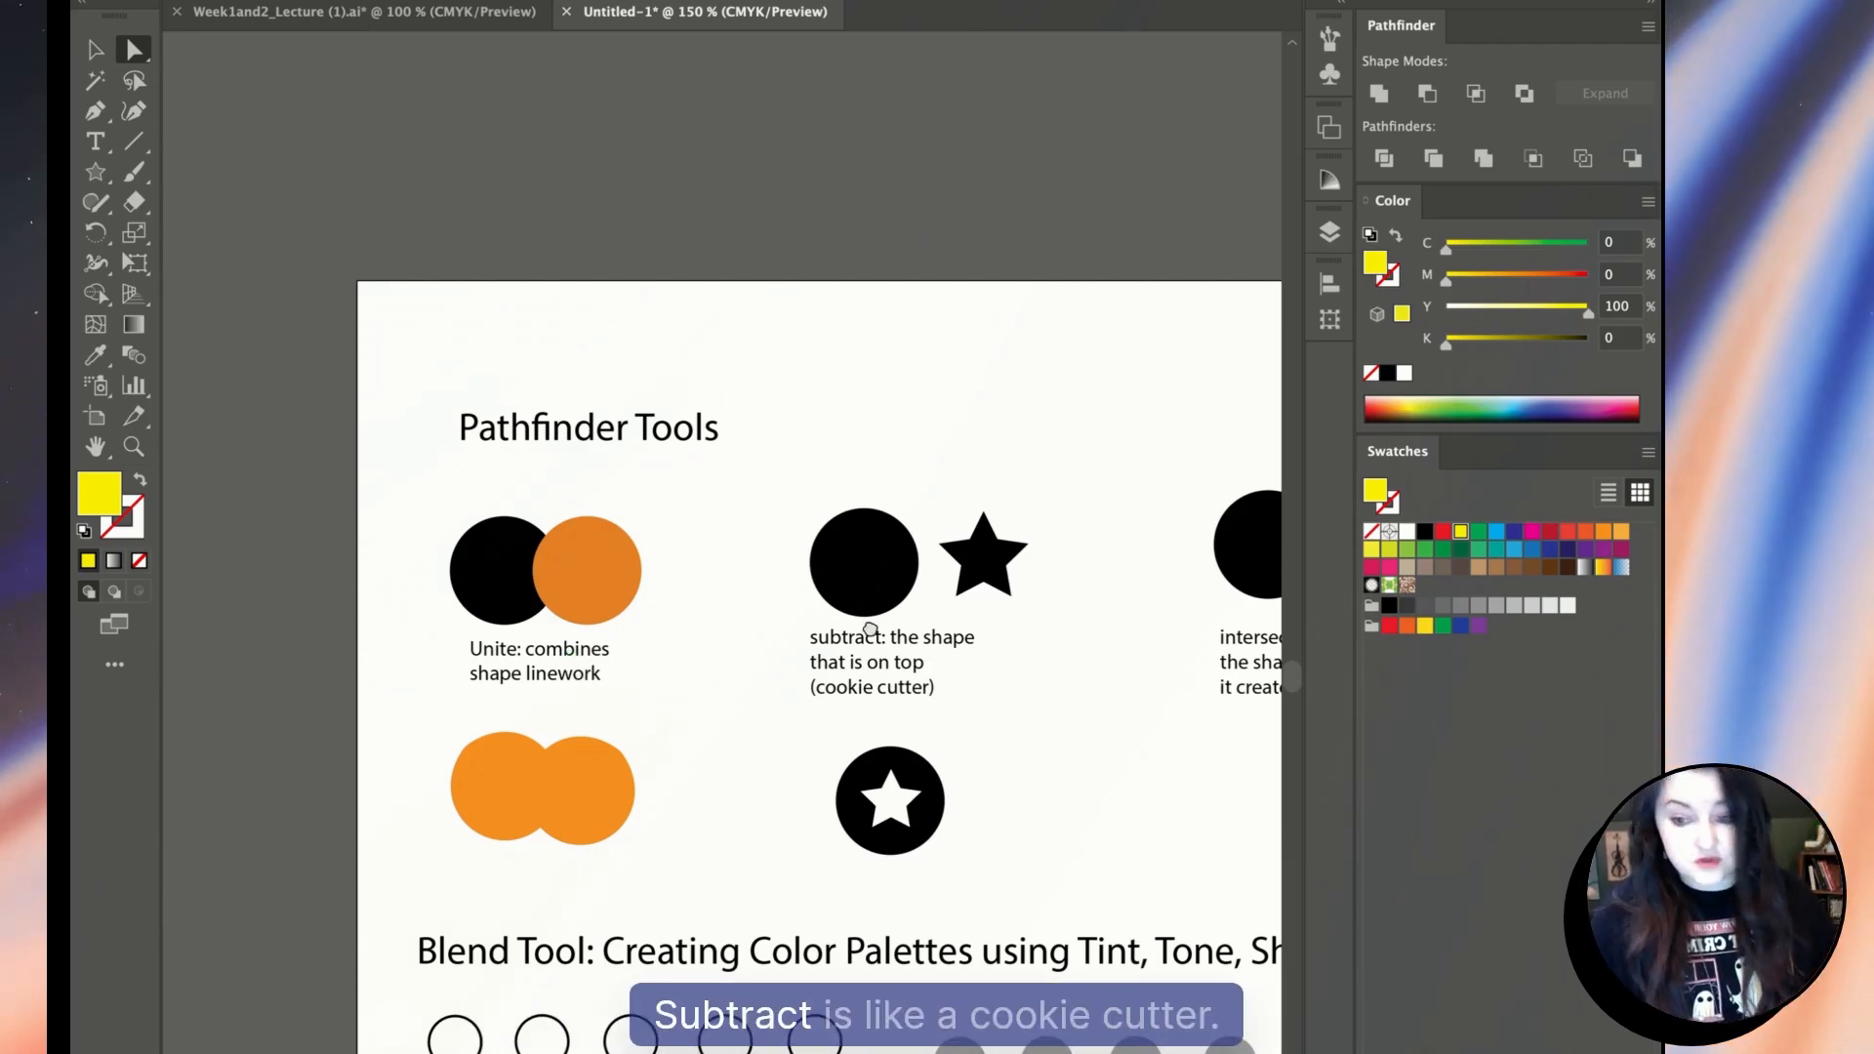
scroll(635, 621, "right", 4)
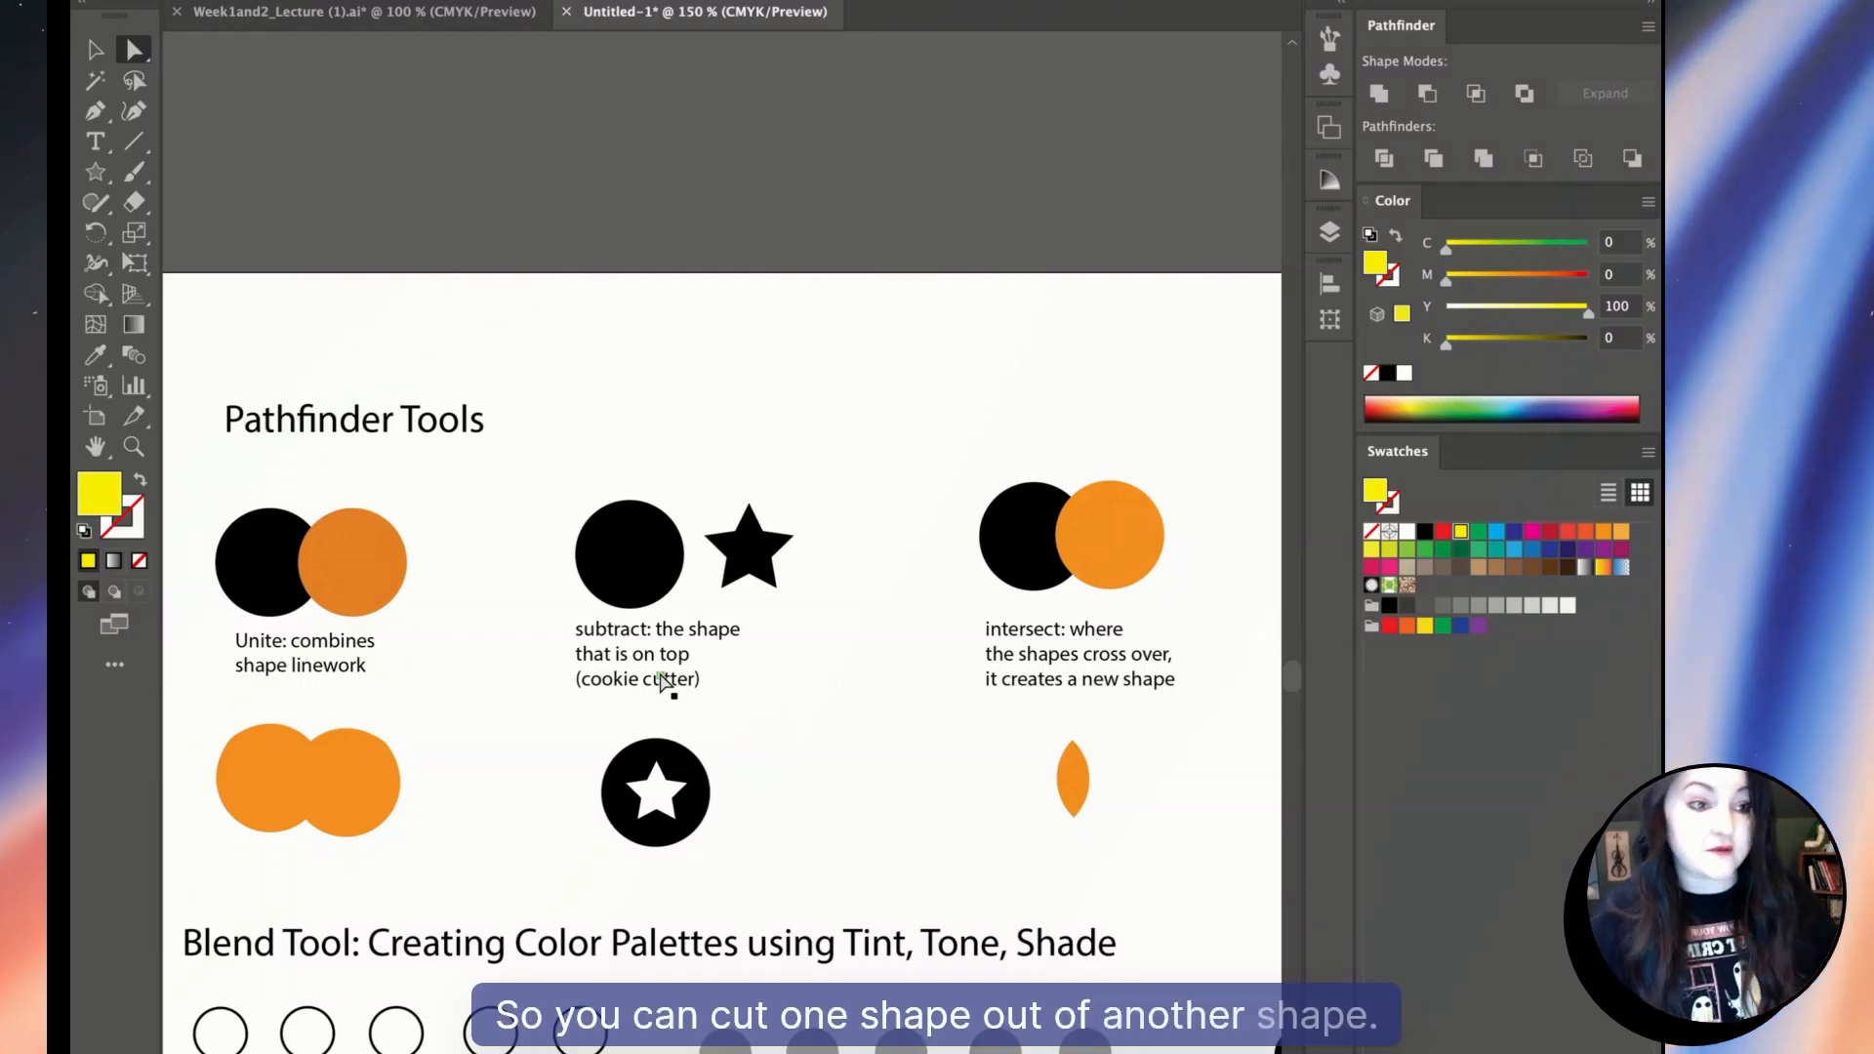
scroll(1080, 436, "right", 4)
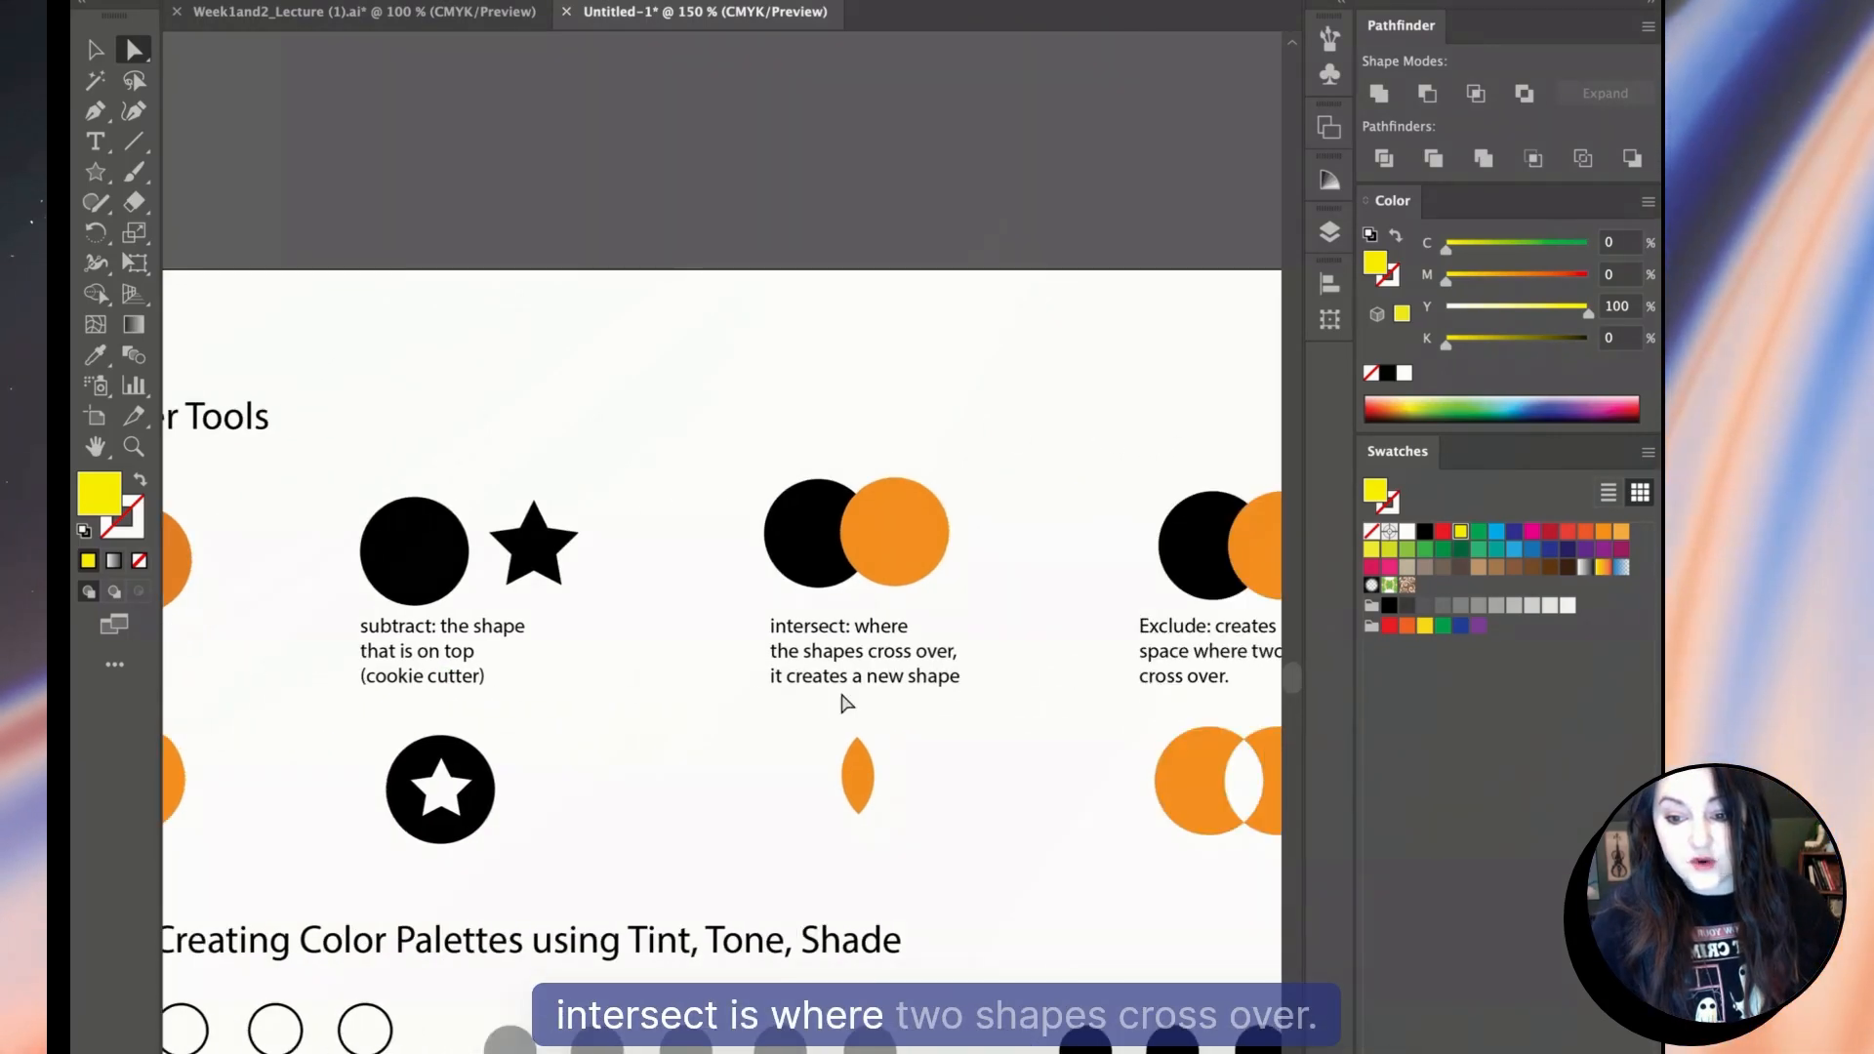
left_click(808, 566)
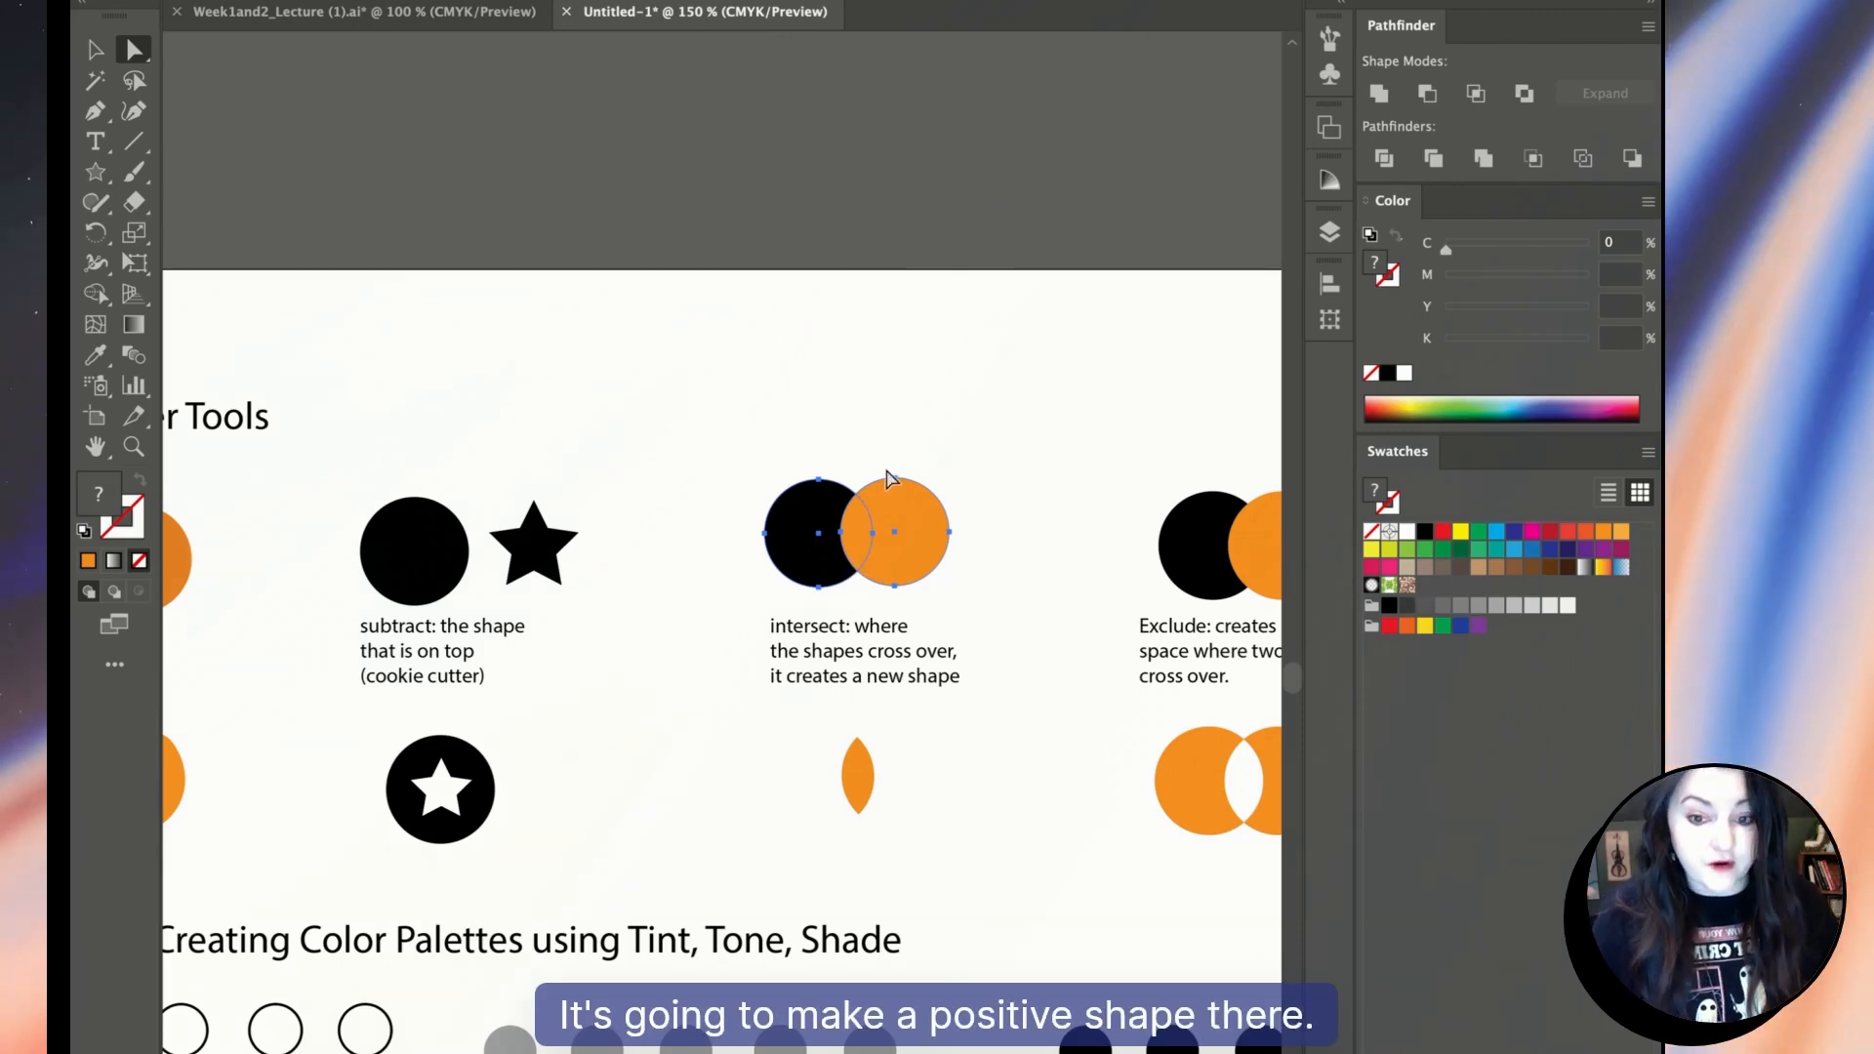
left_click_drag(1063, 502, 601, 489)
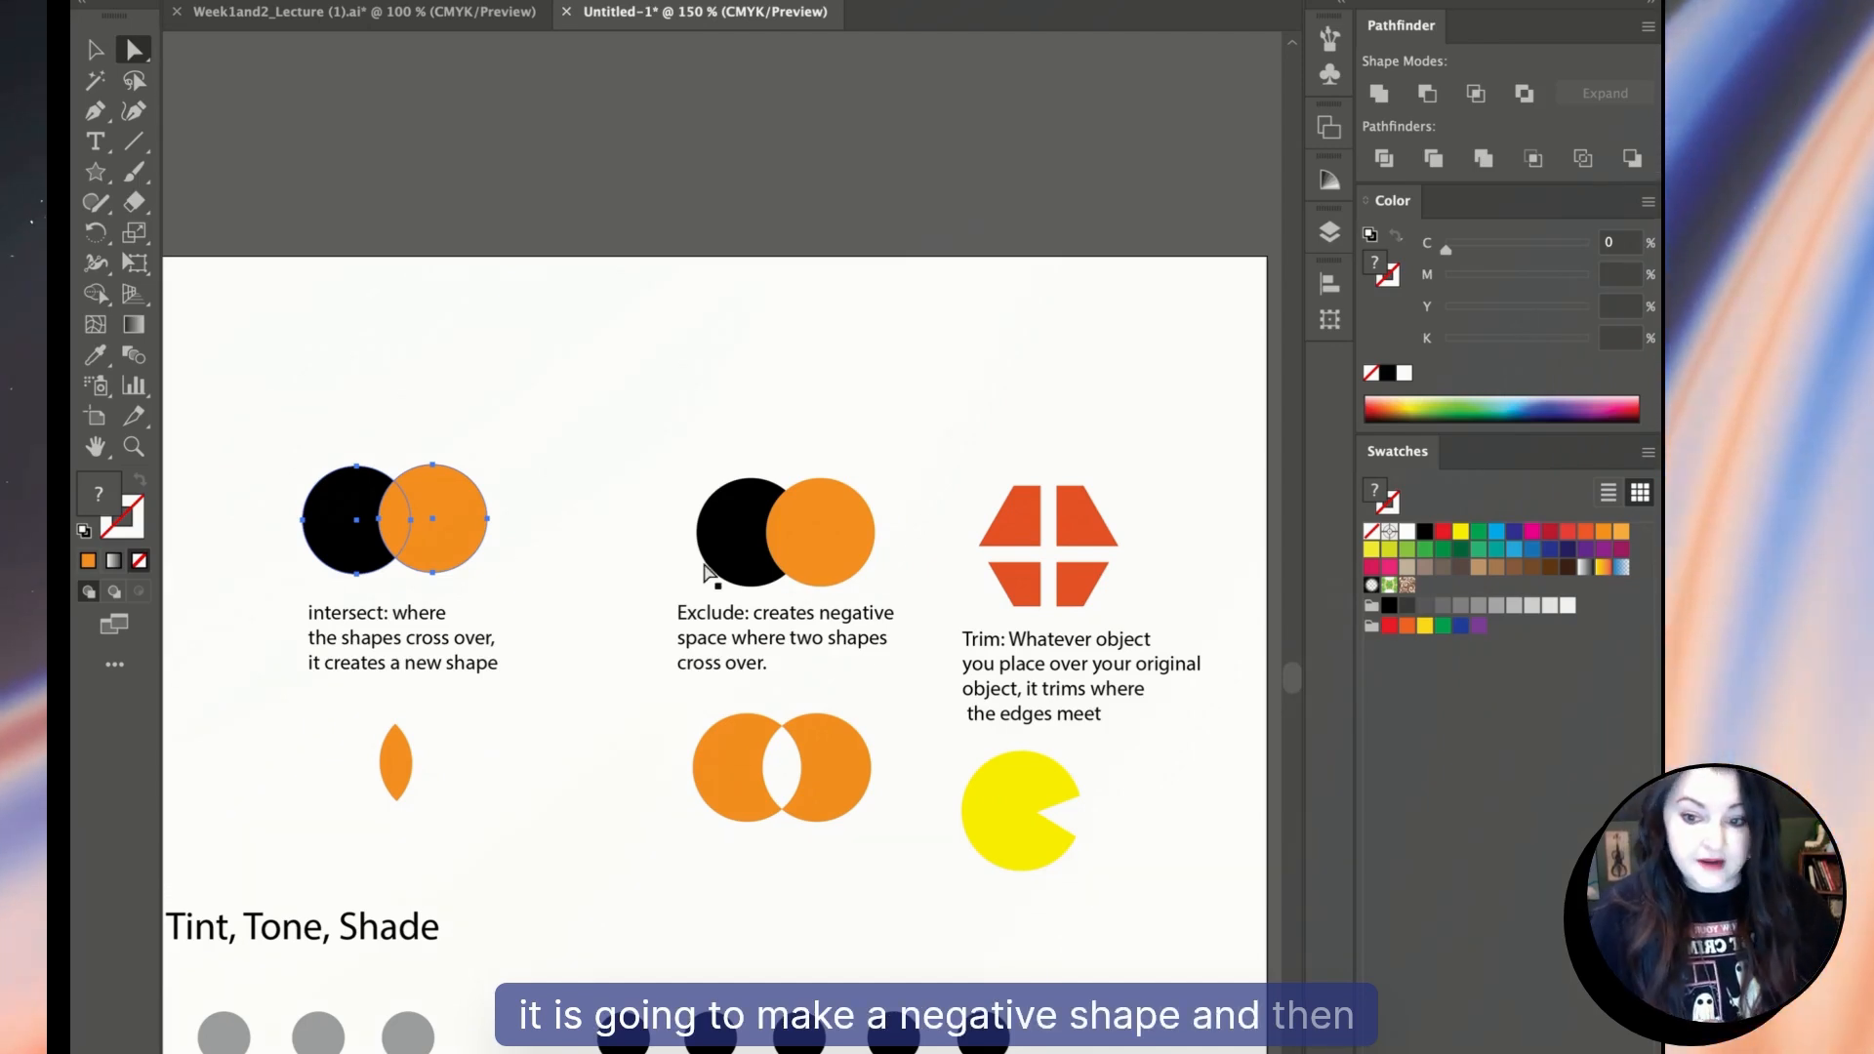
left_click_drag(927, 660, 768, 639)
Darken the yellow Pac-Man shape's fill by setting its black (K) value to 25%.
left_click(859, 795)
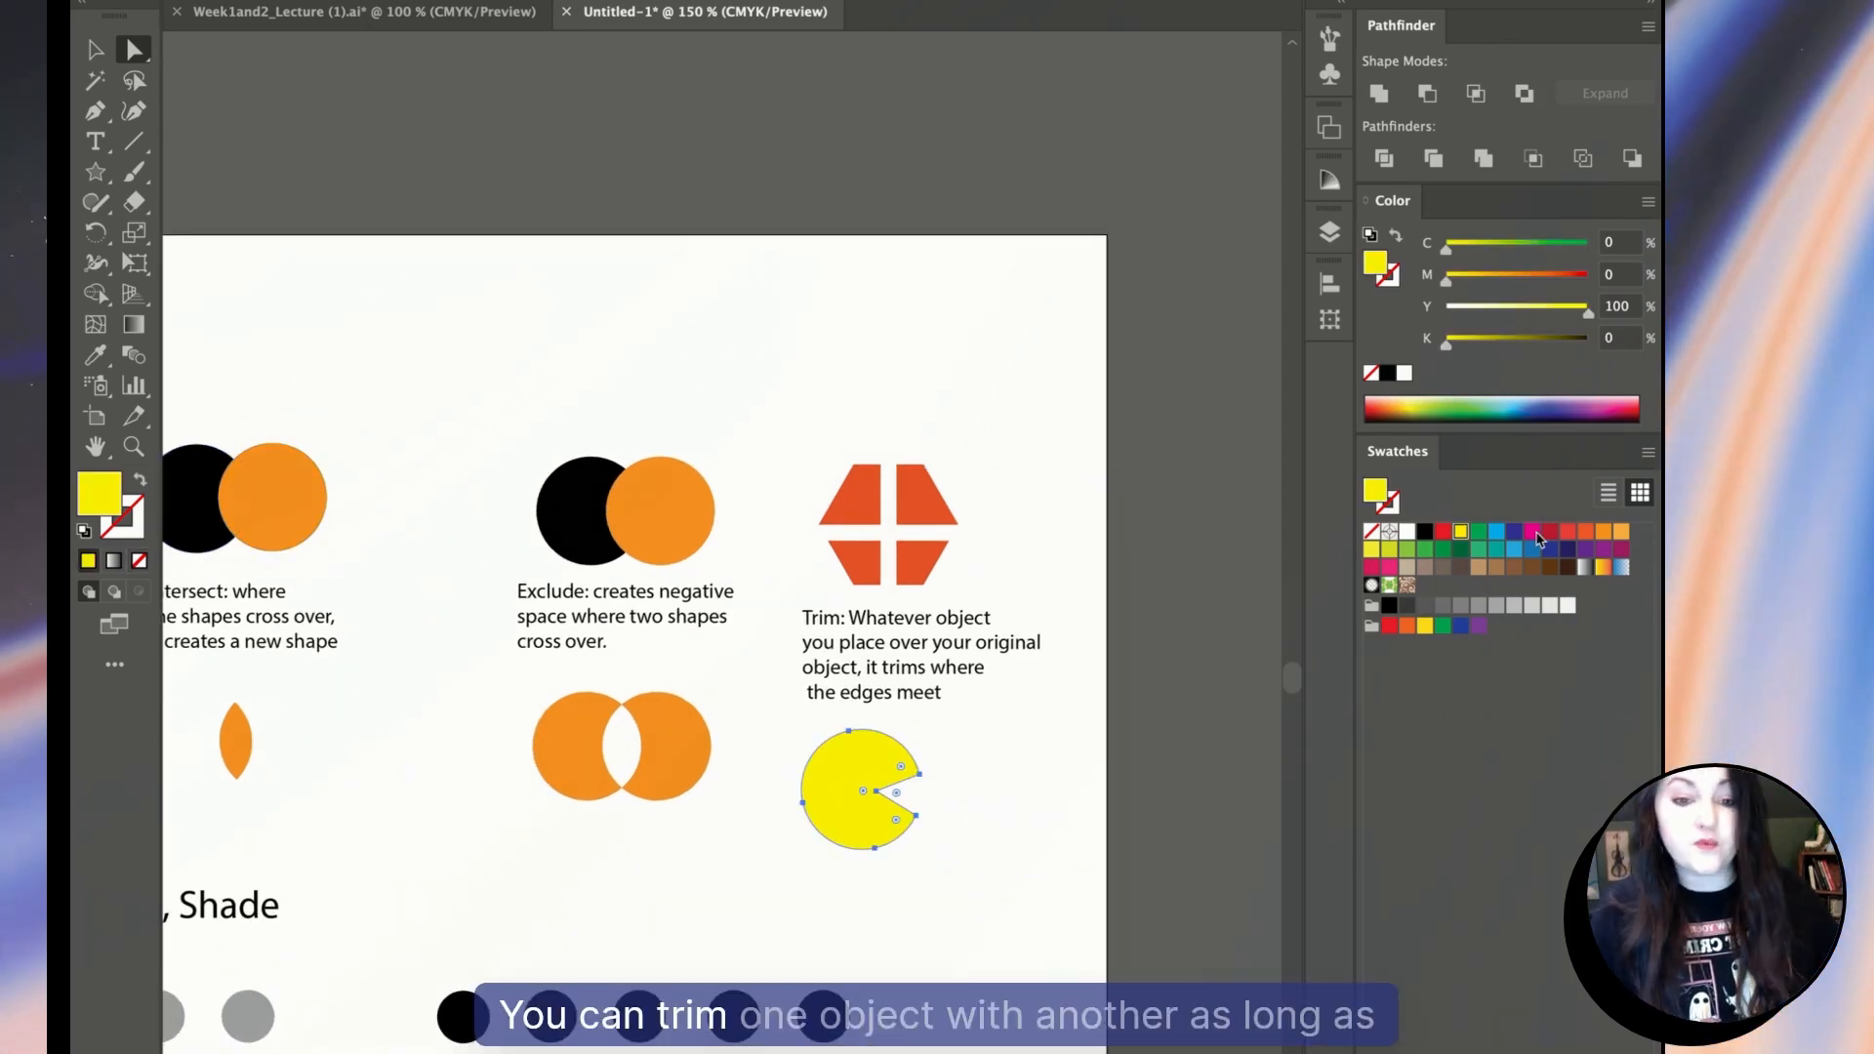
left_click(1480, 341)
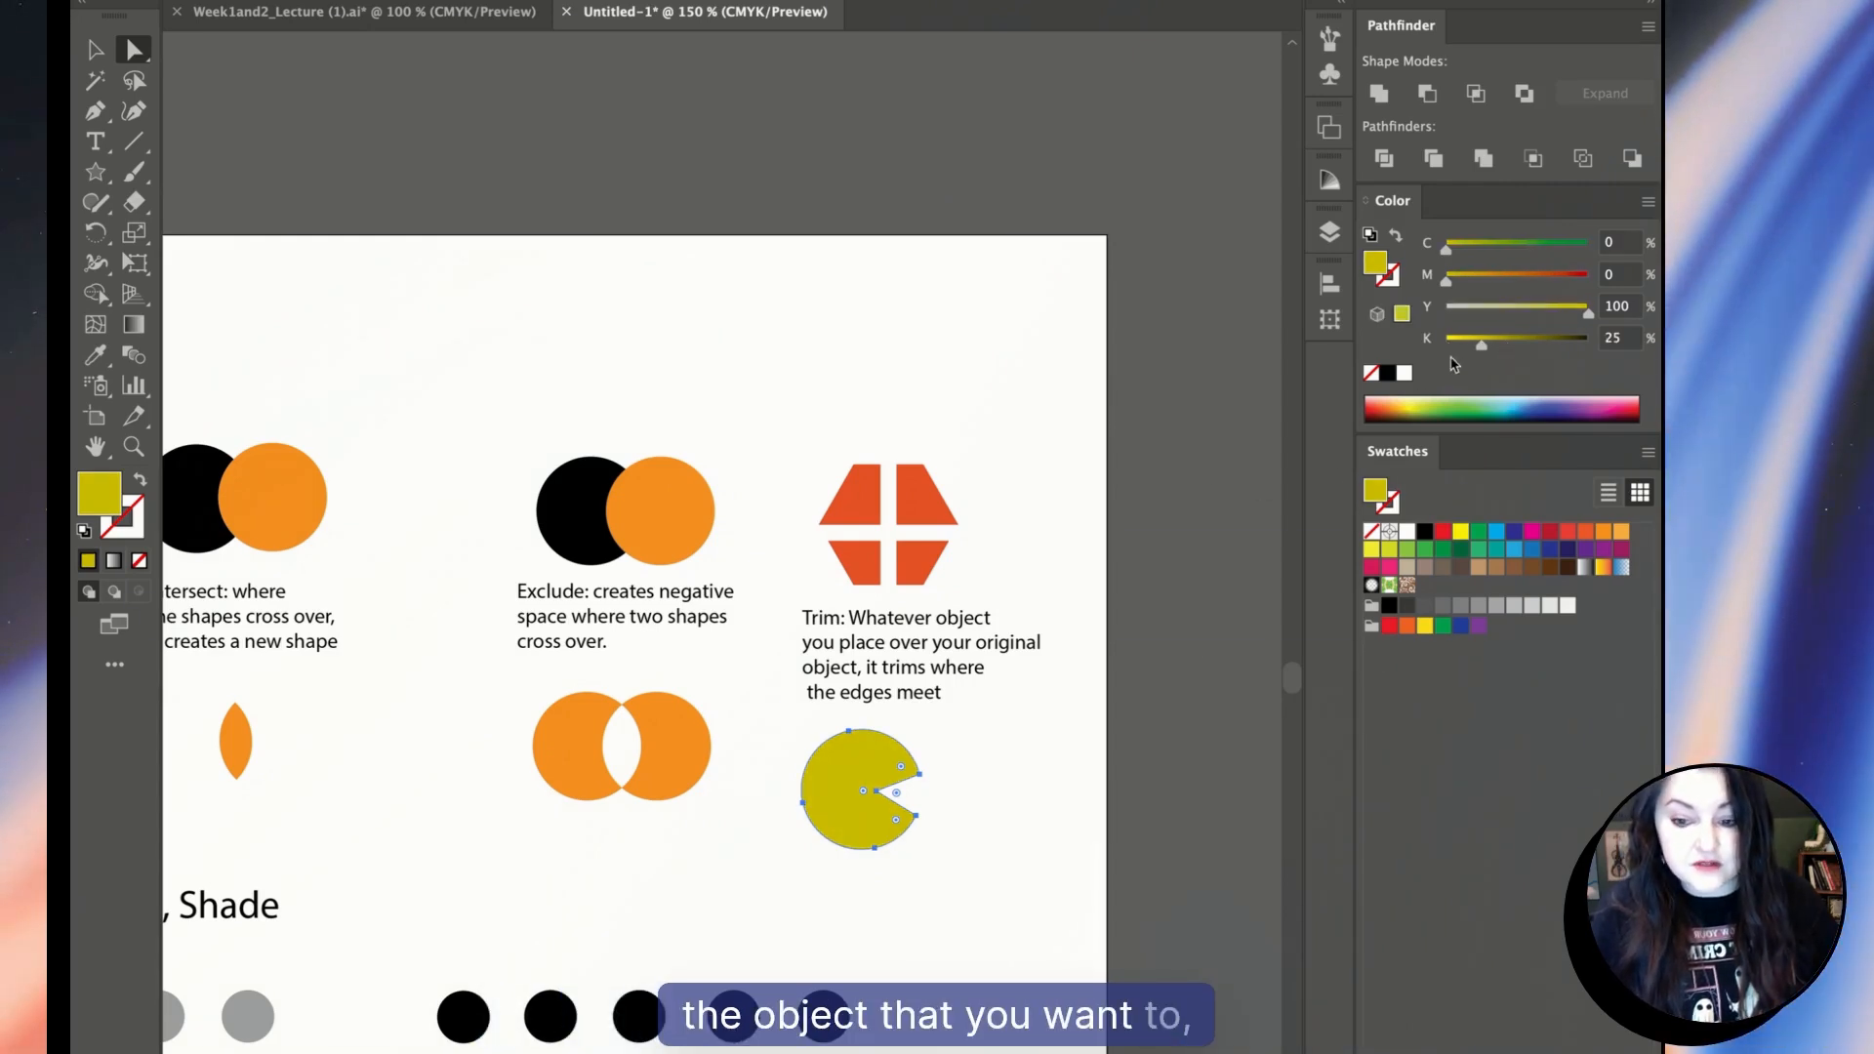
Lighten the yellow Pac-Man shape's fill by setting its black (K) value to 9%.
left_click(1462, 342)
left_click(974, 943)
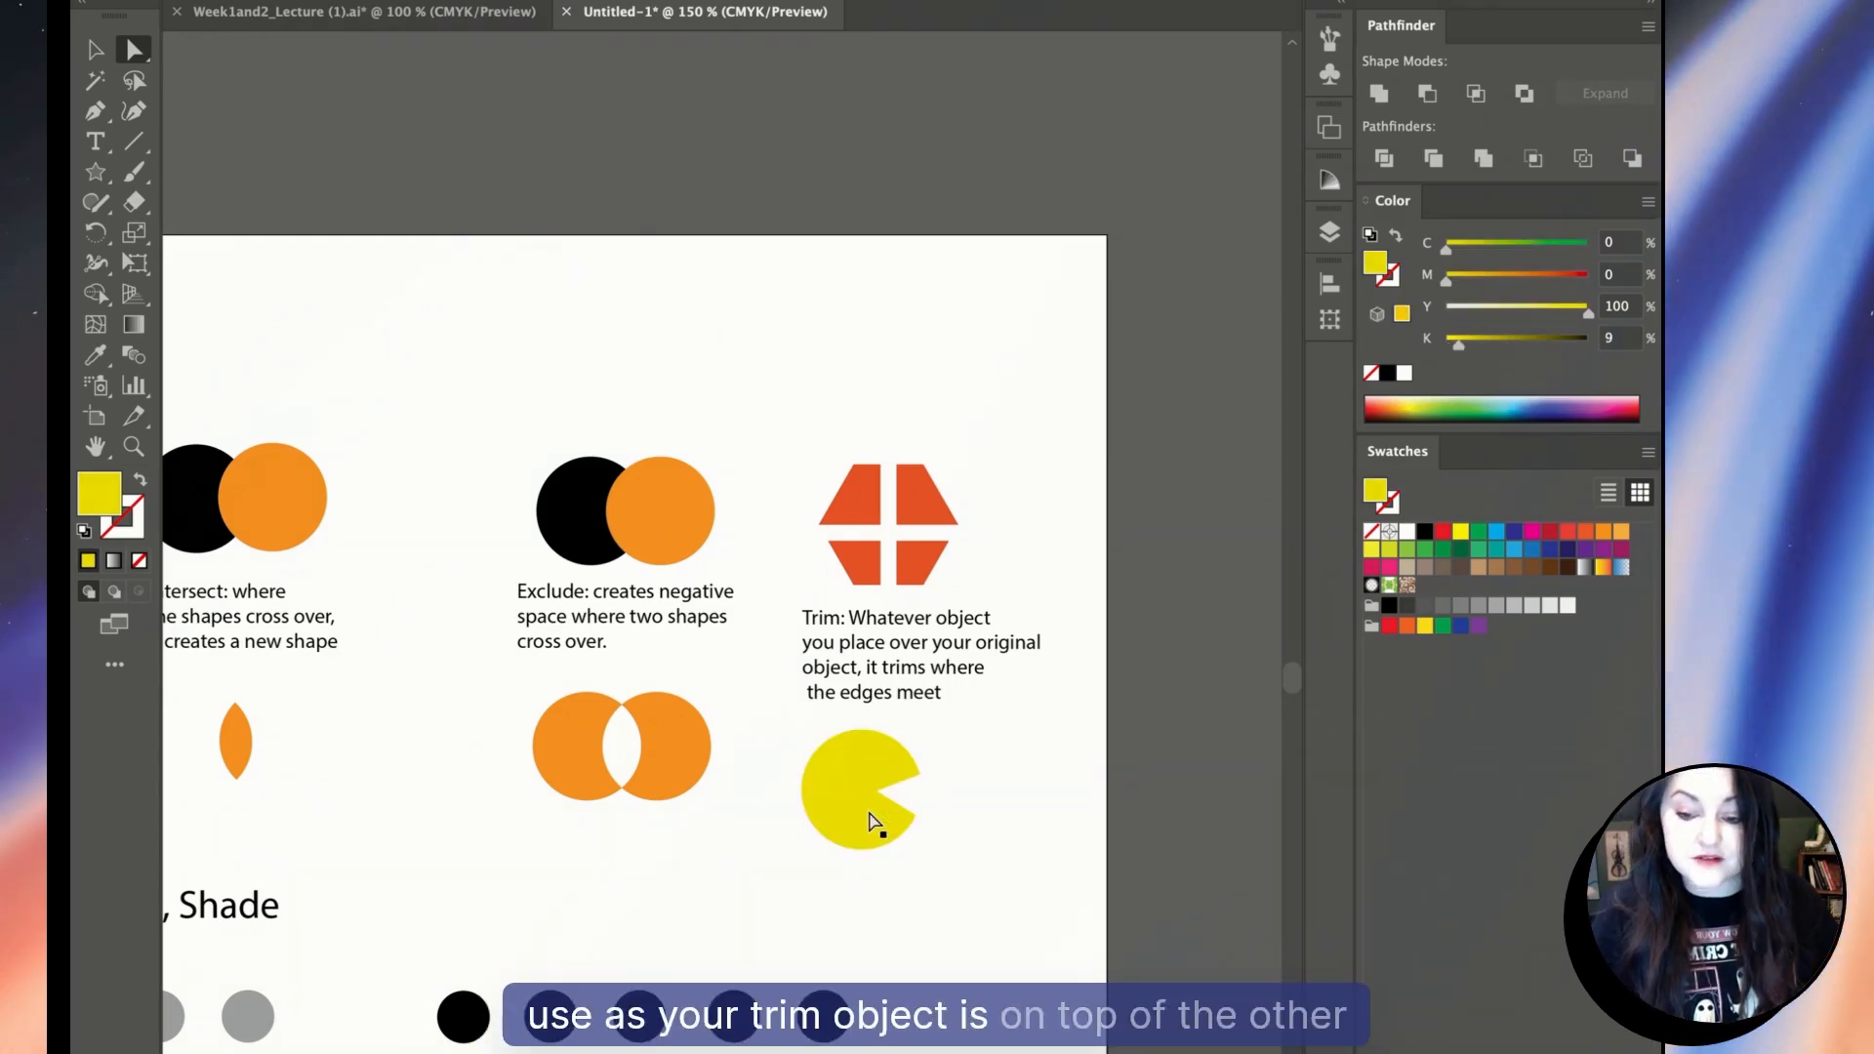
left_click_drag(859, 825, 883, 833)
left_click(945, 748)
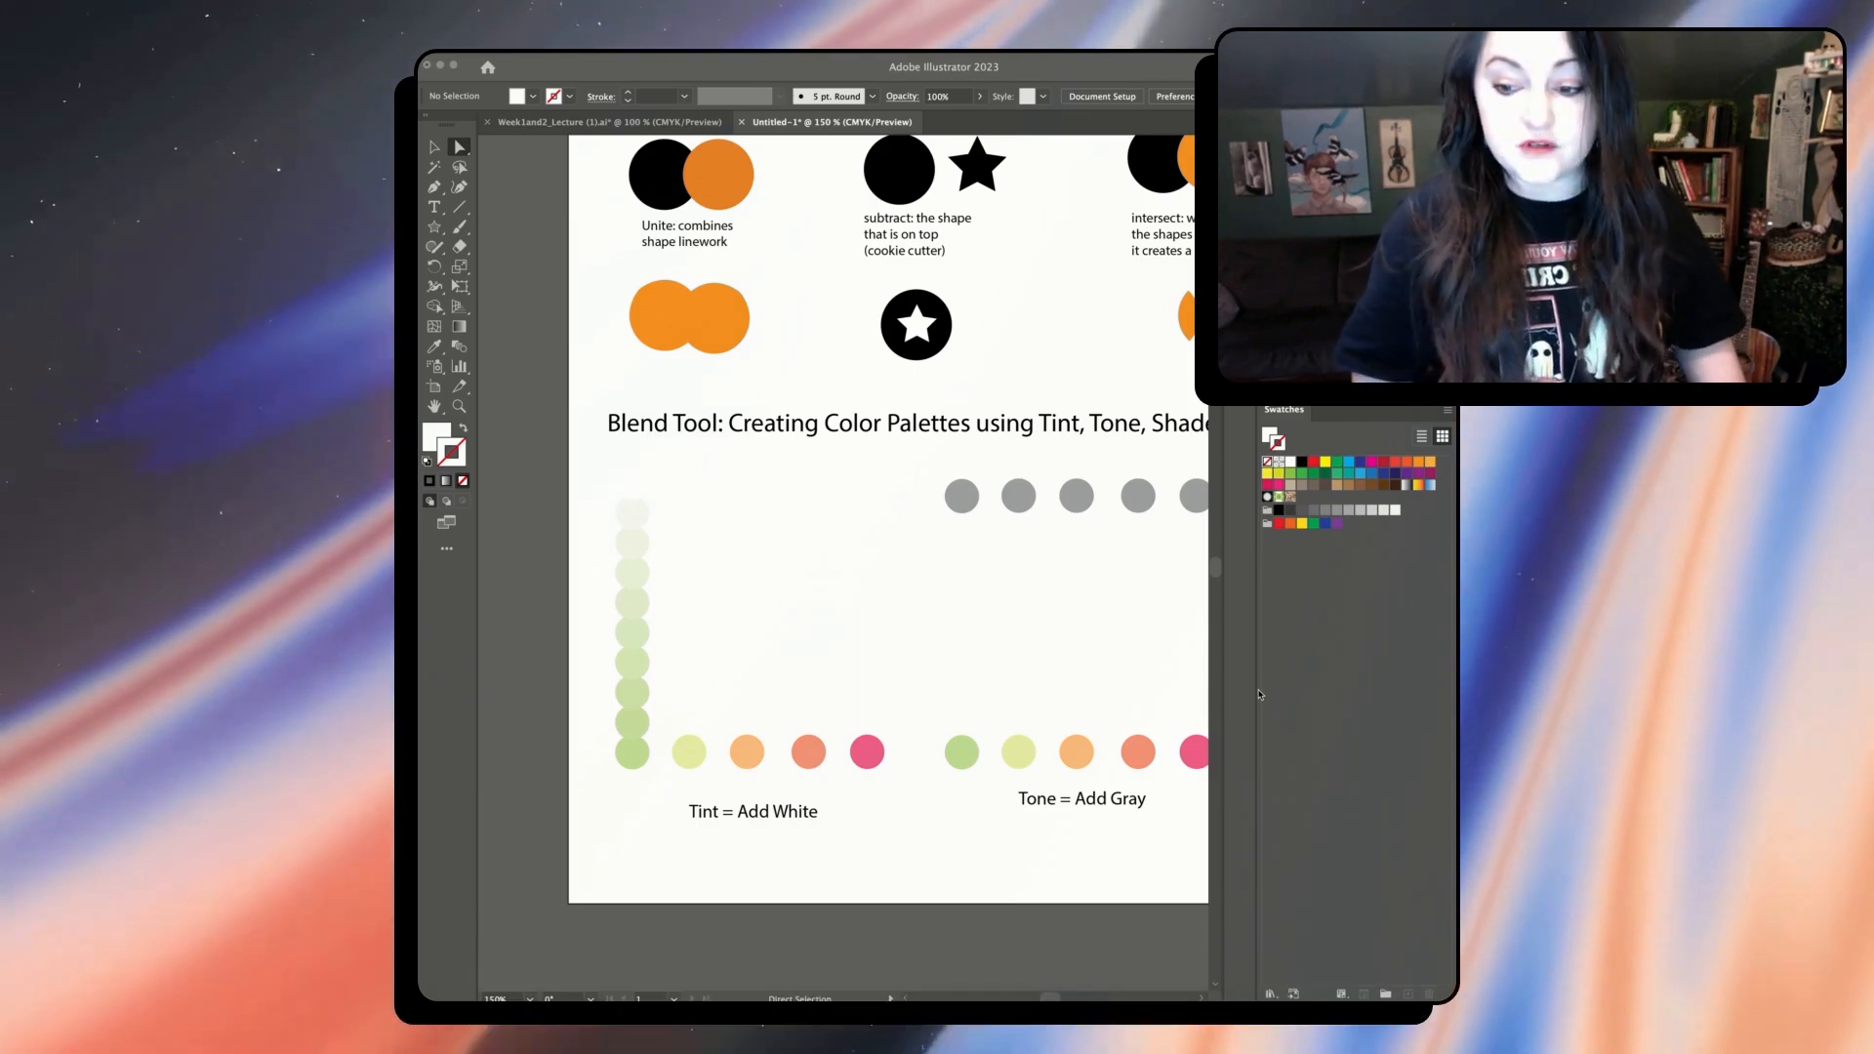
Blend the pale yellow-green circle in the Tint row with the white circle above it.
left_click(689, 751)
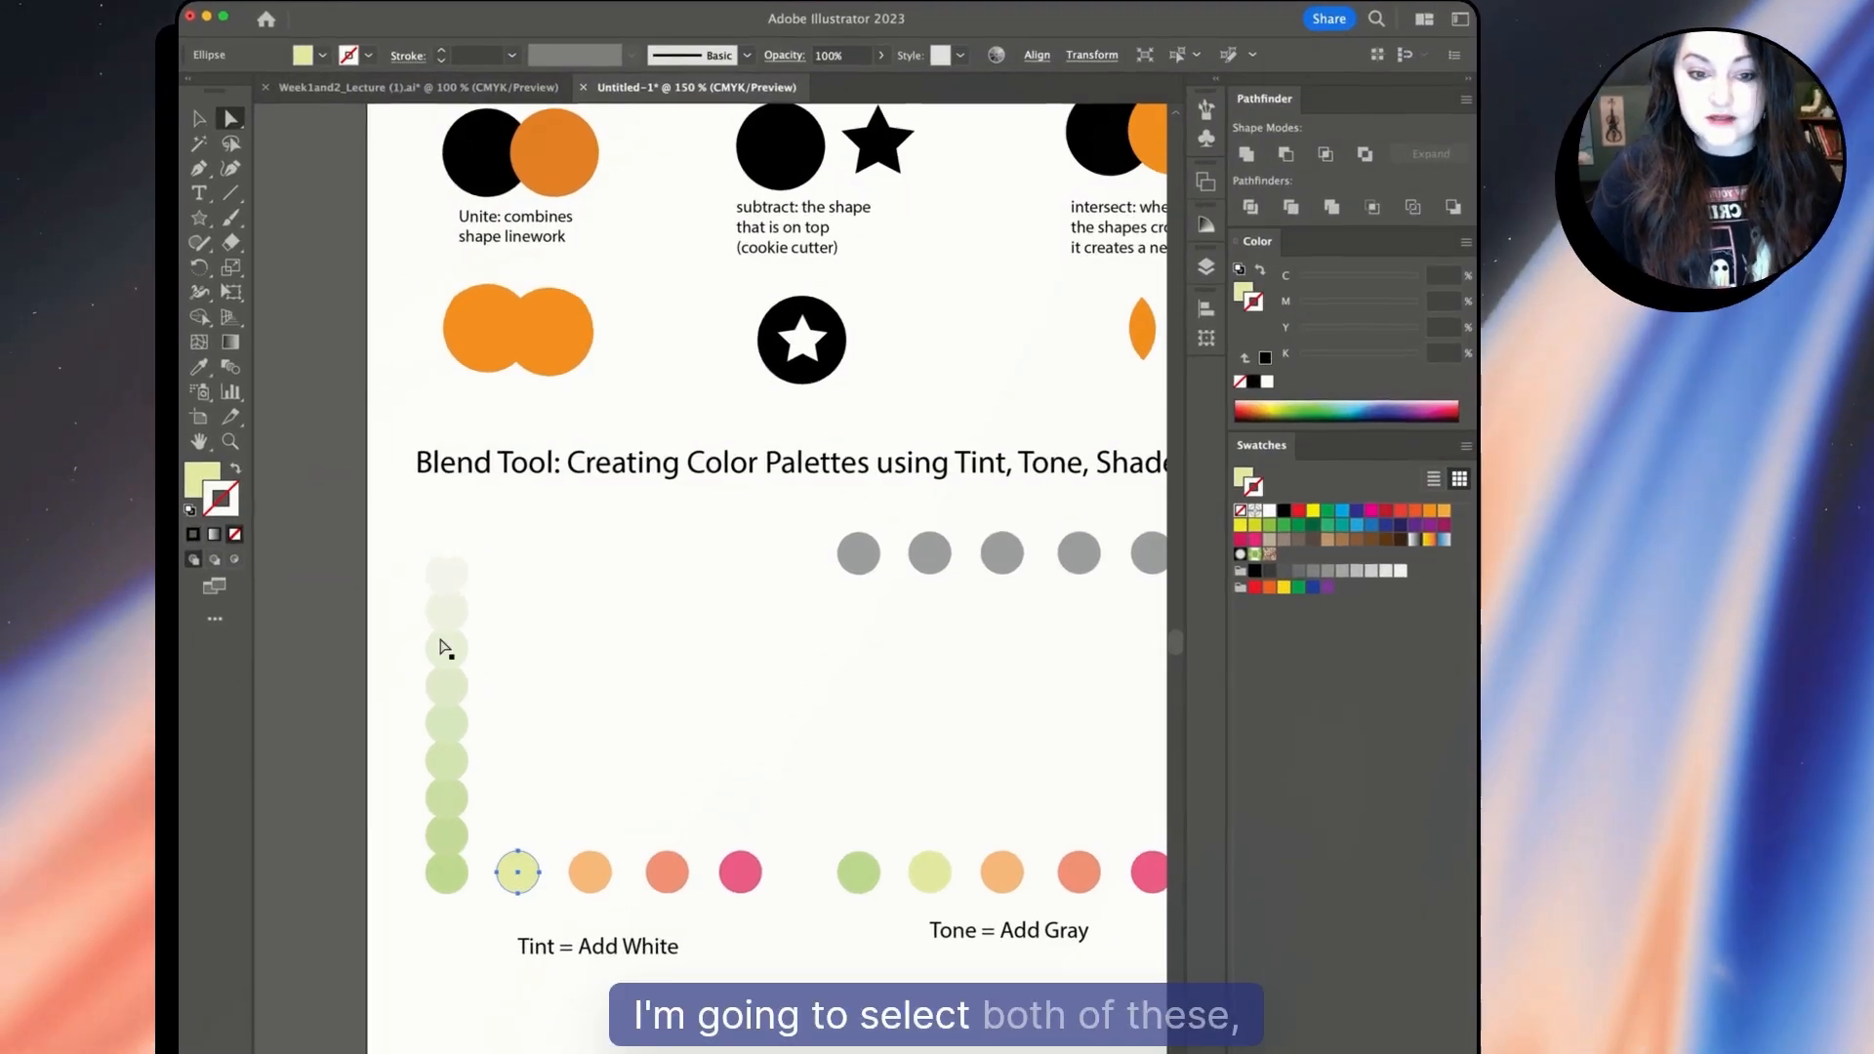
left_click(527, 557, "shift")
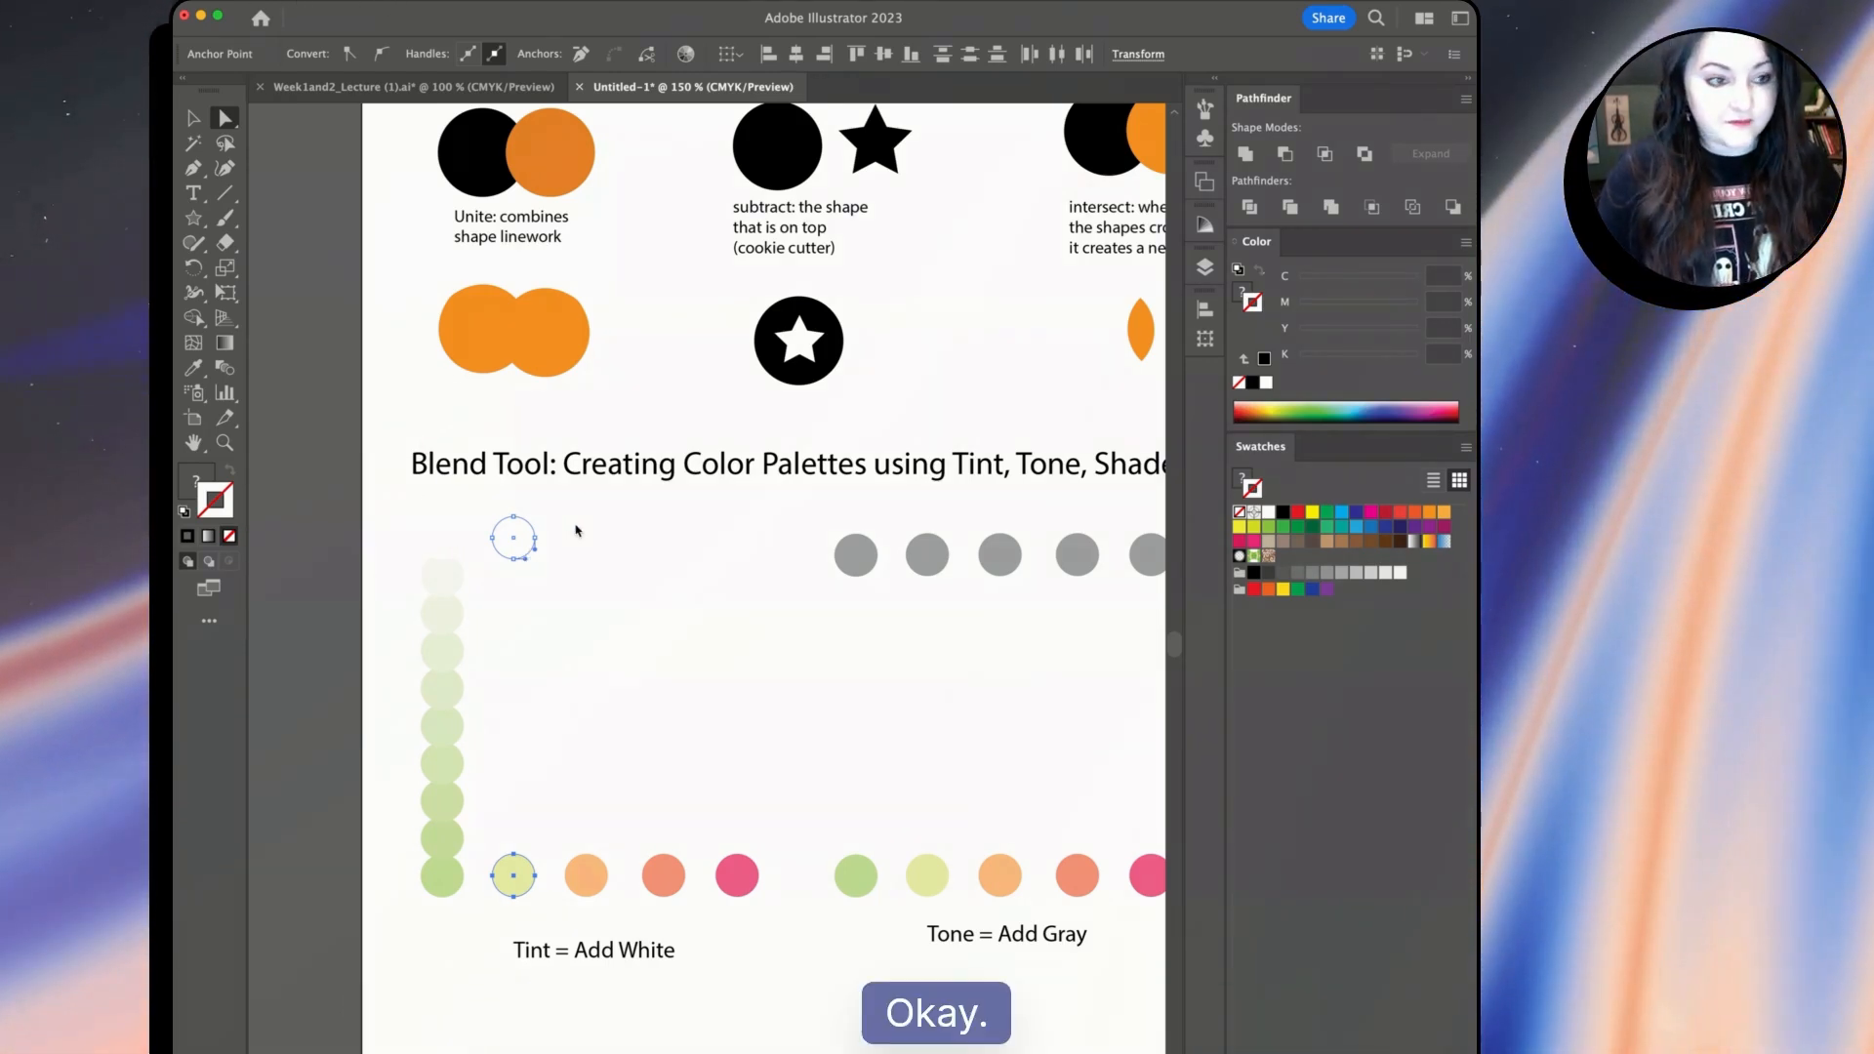
key("super+alt+b")
left_click(585, 538)
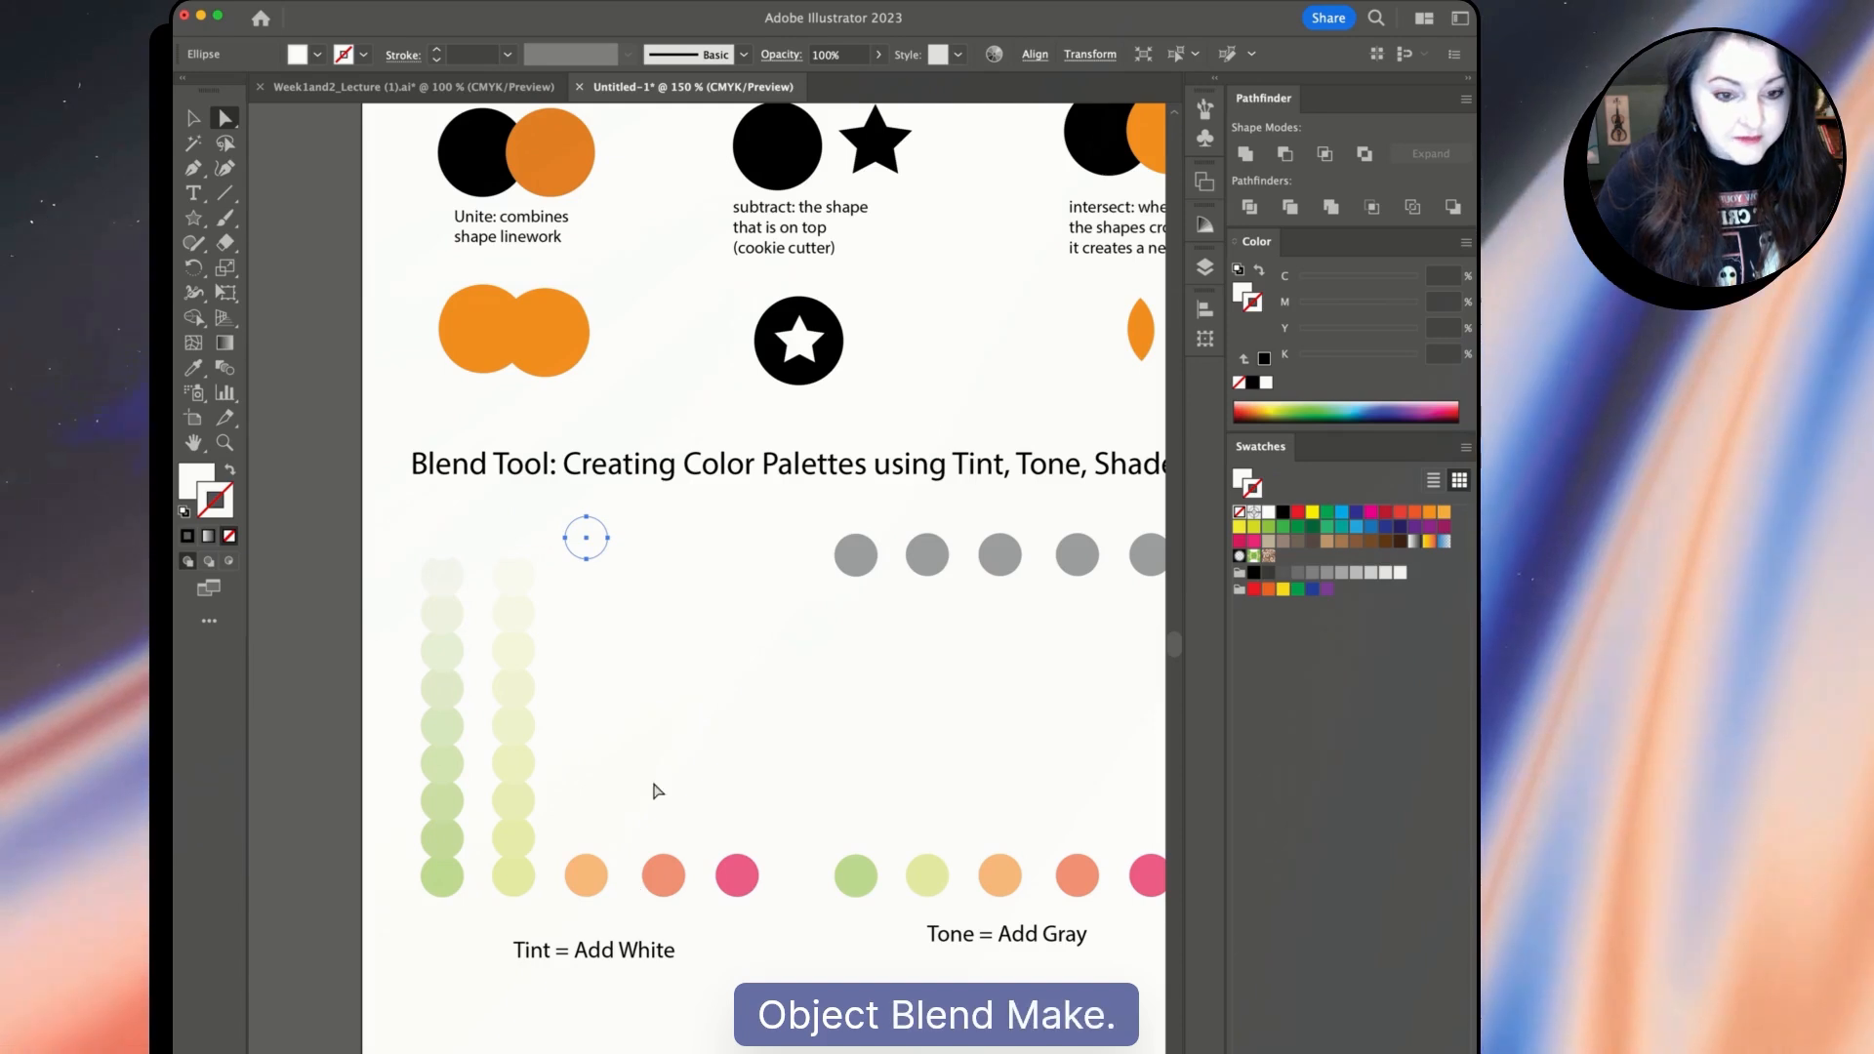
left_click(586, 876, "shift")
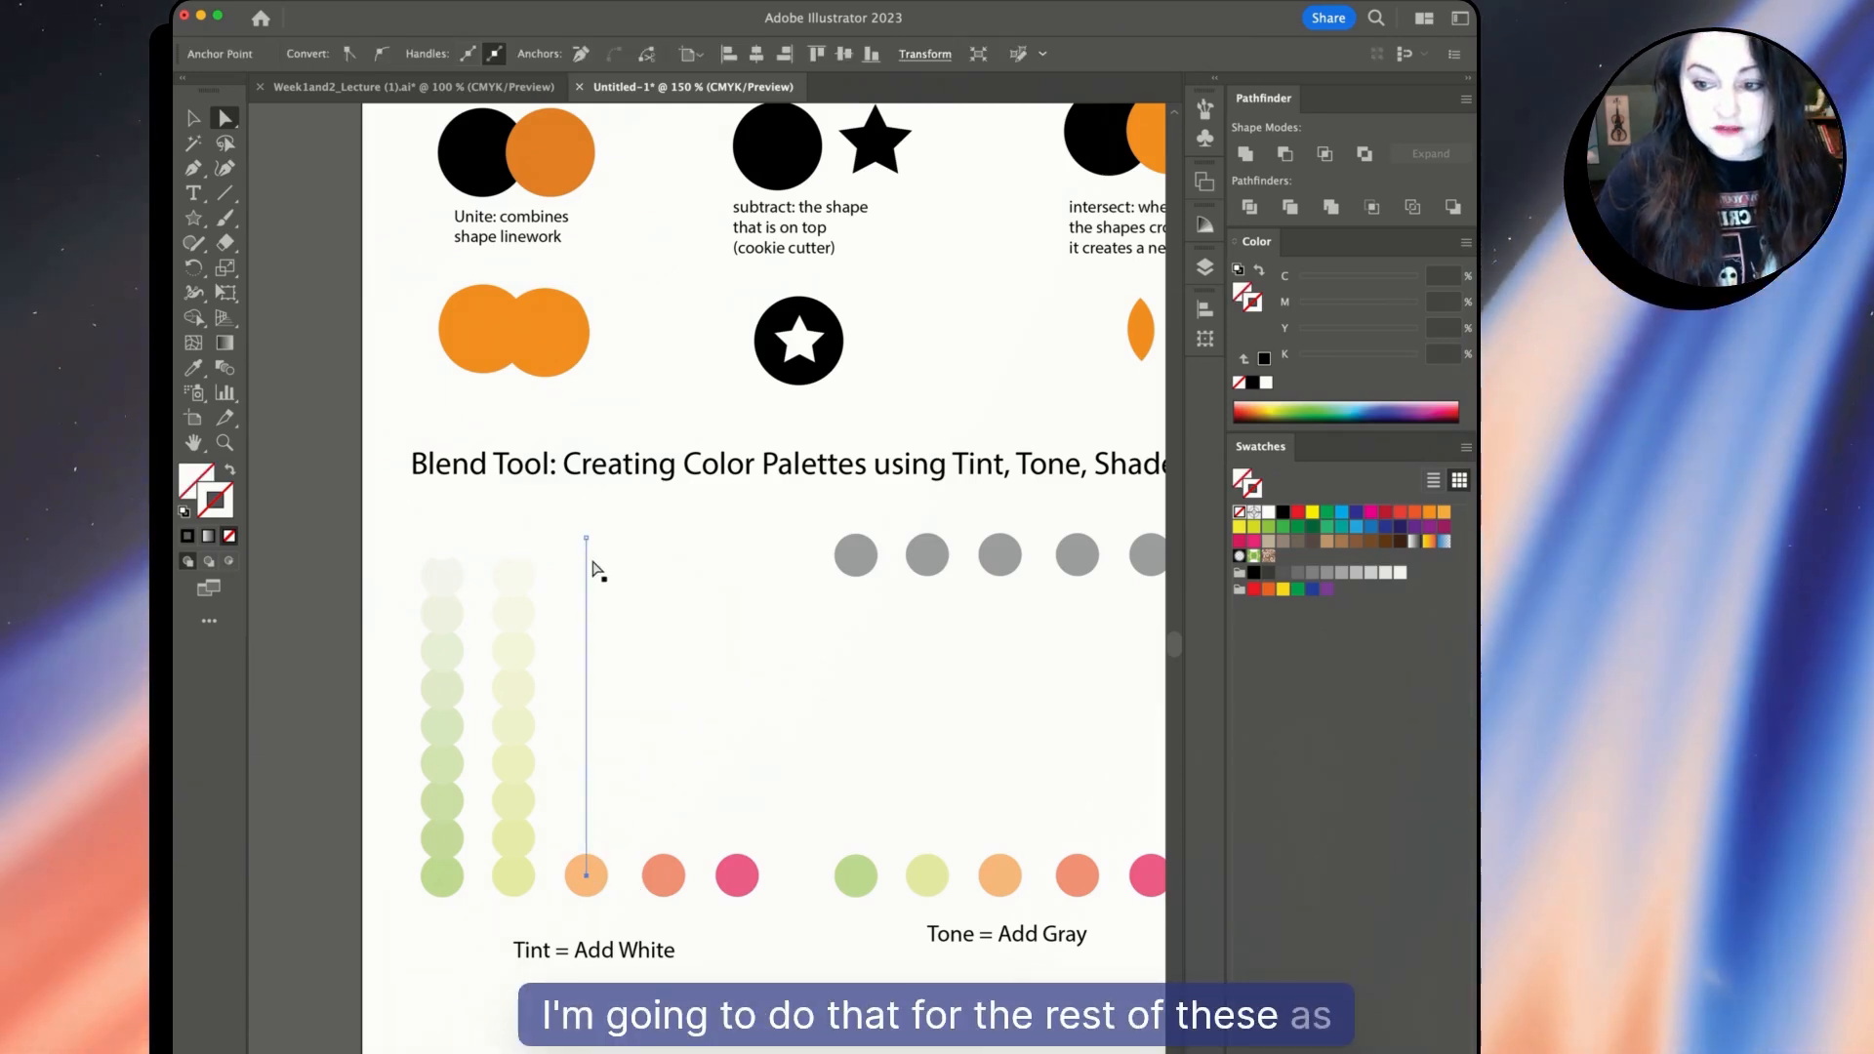
left_click(654, 559)
left_click_drag(566, 668, 846, 735)
left_click(842, 736)
Blend the orange, coral and pink Tint circles each with the white circle directly above it.
left_click(586, 538)
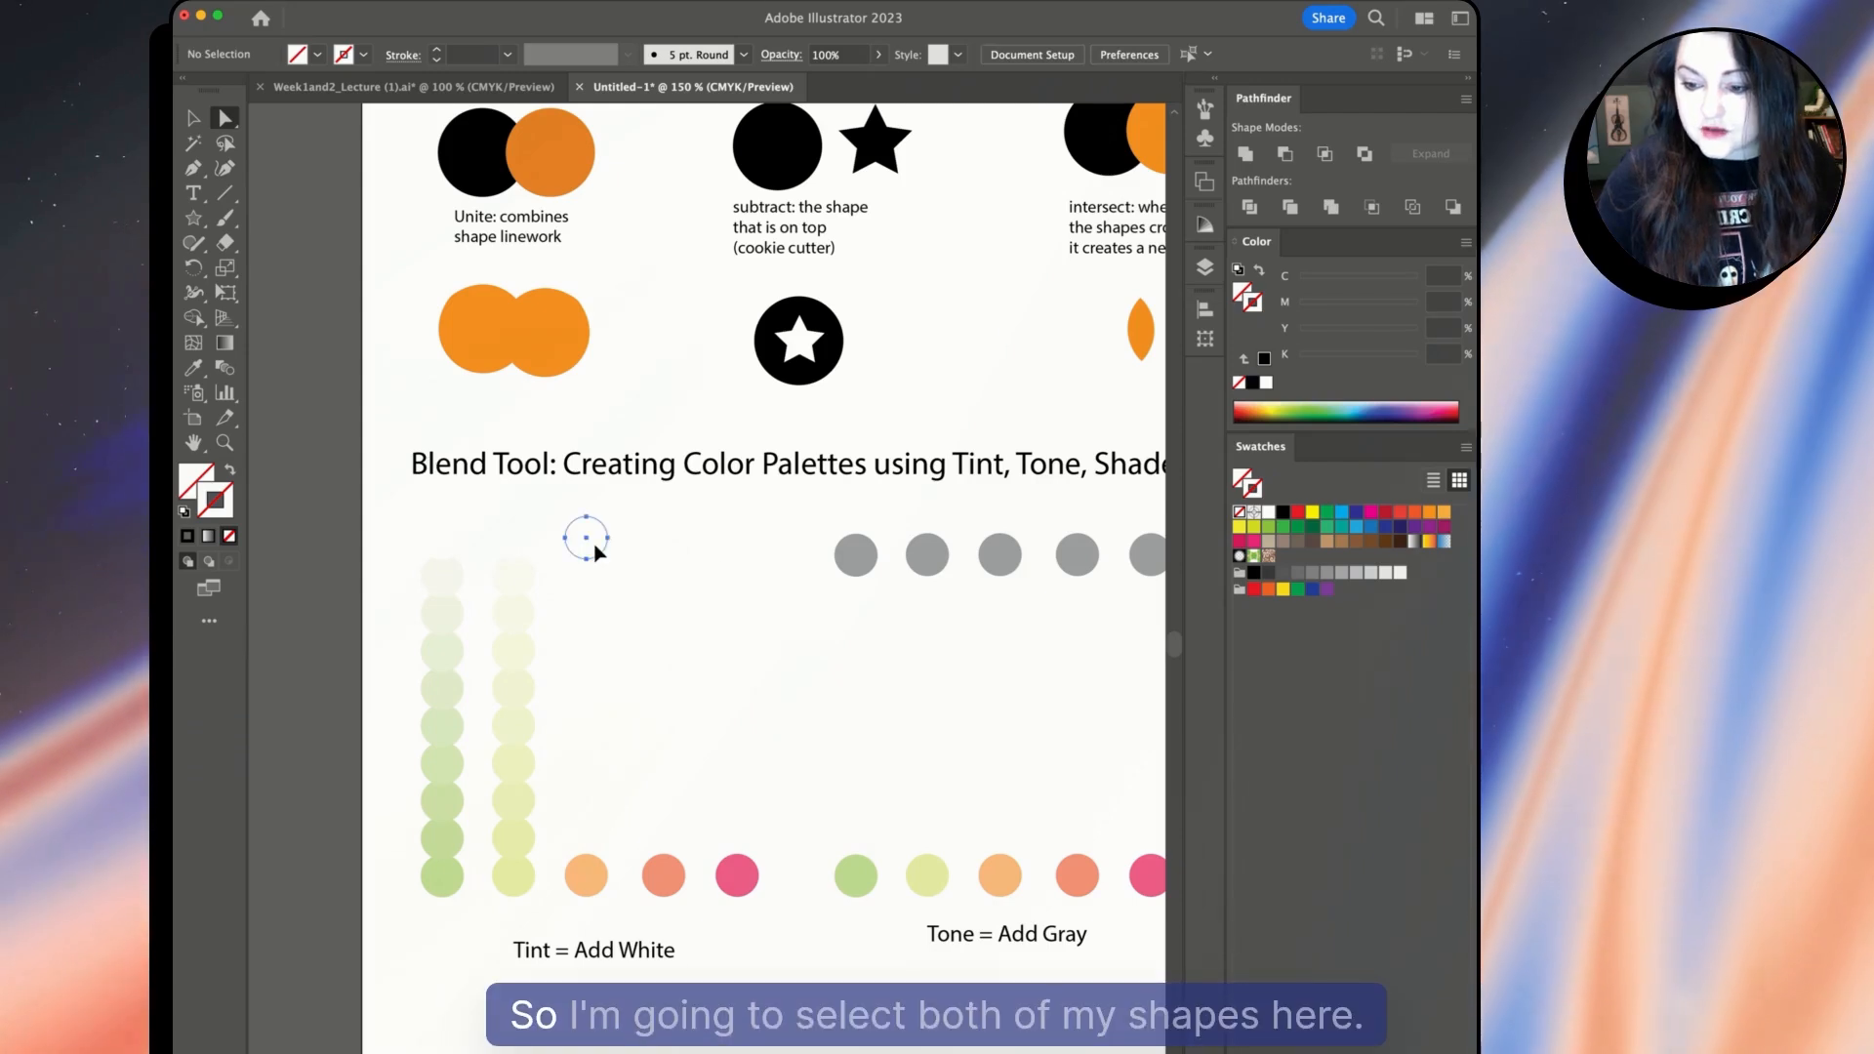
left_click(587, 882, "shift")
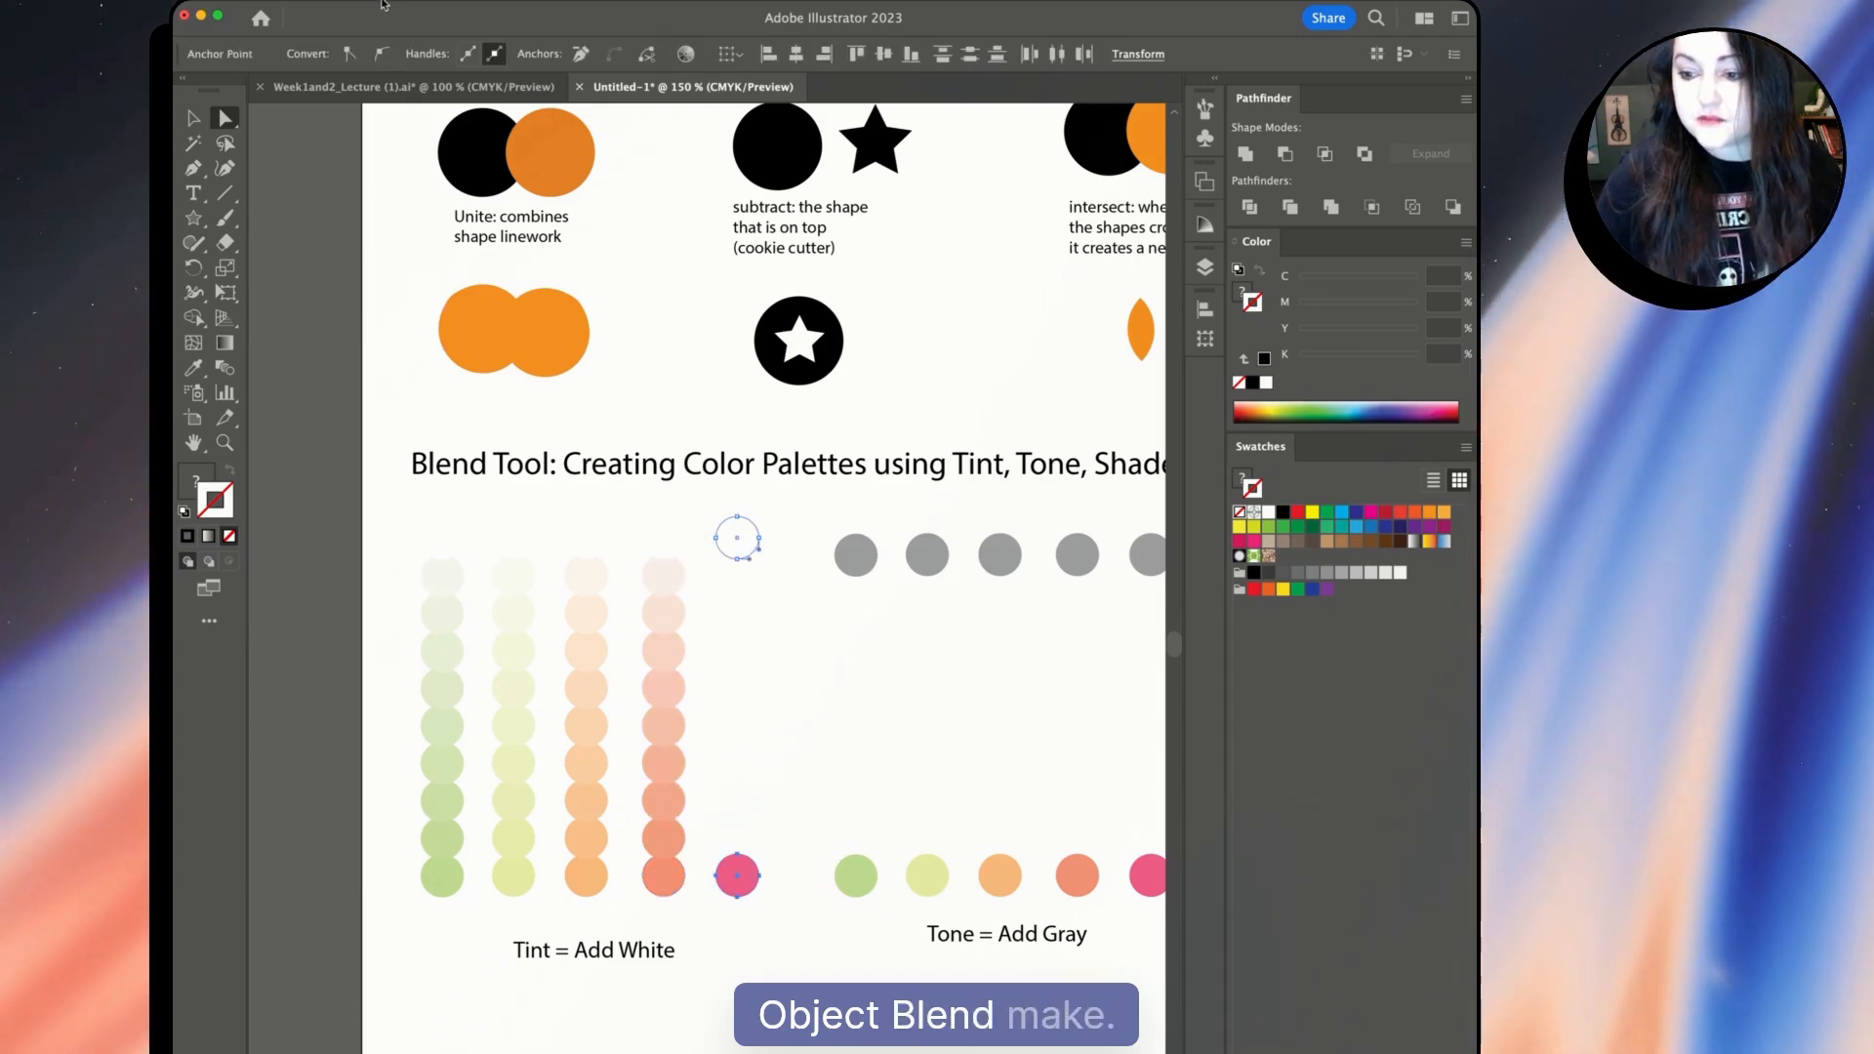
key("super+alt+b")
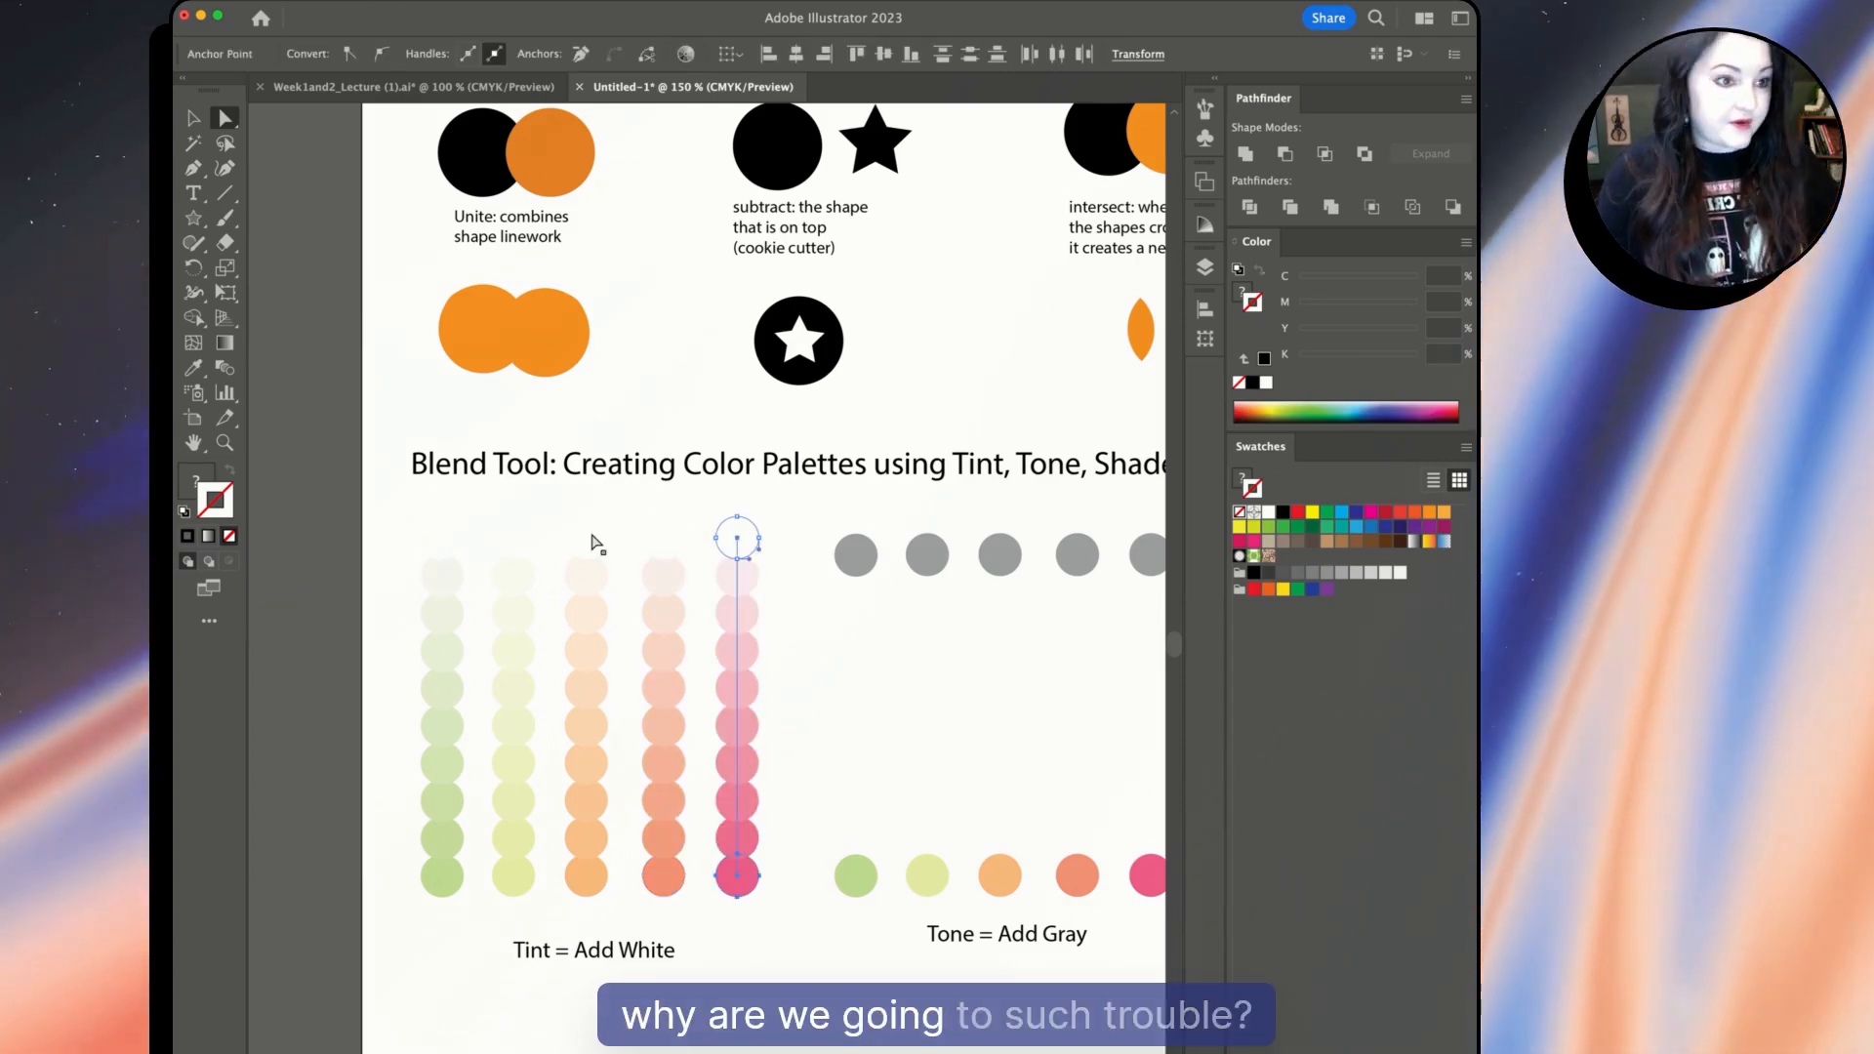
left_click(905, 692)
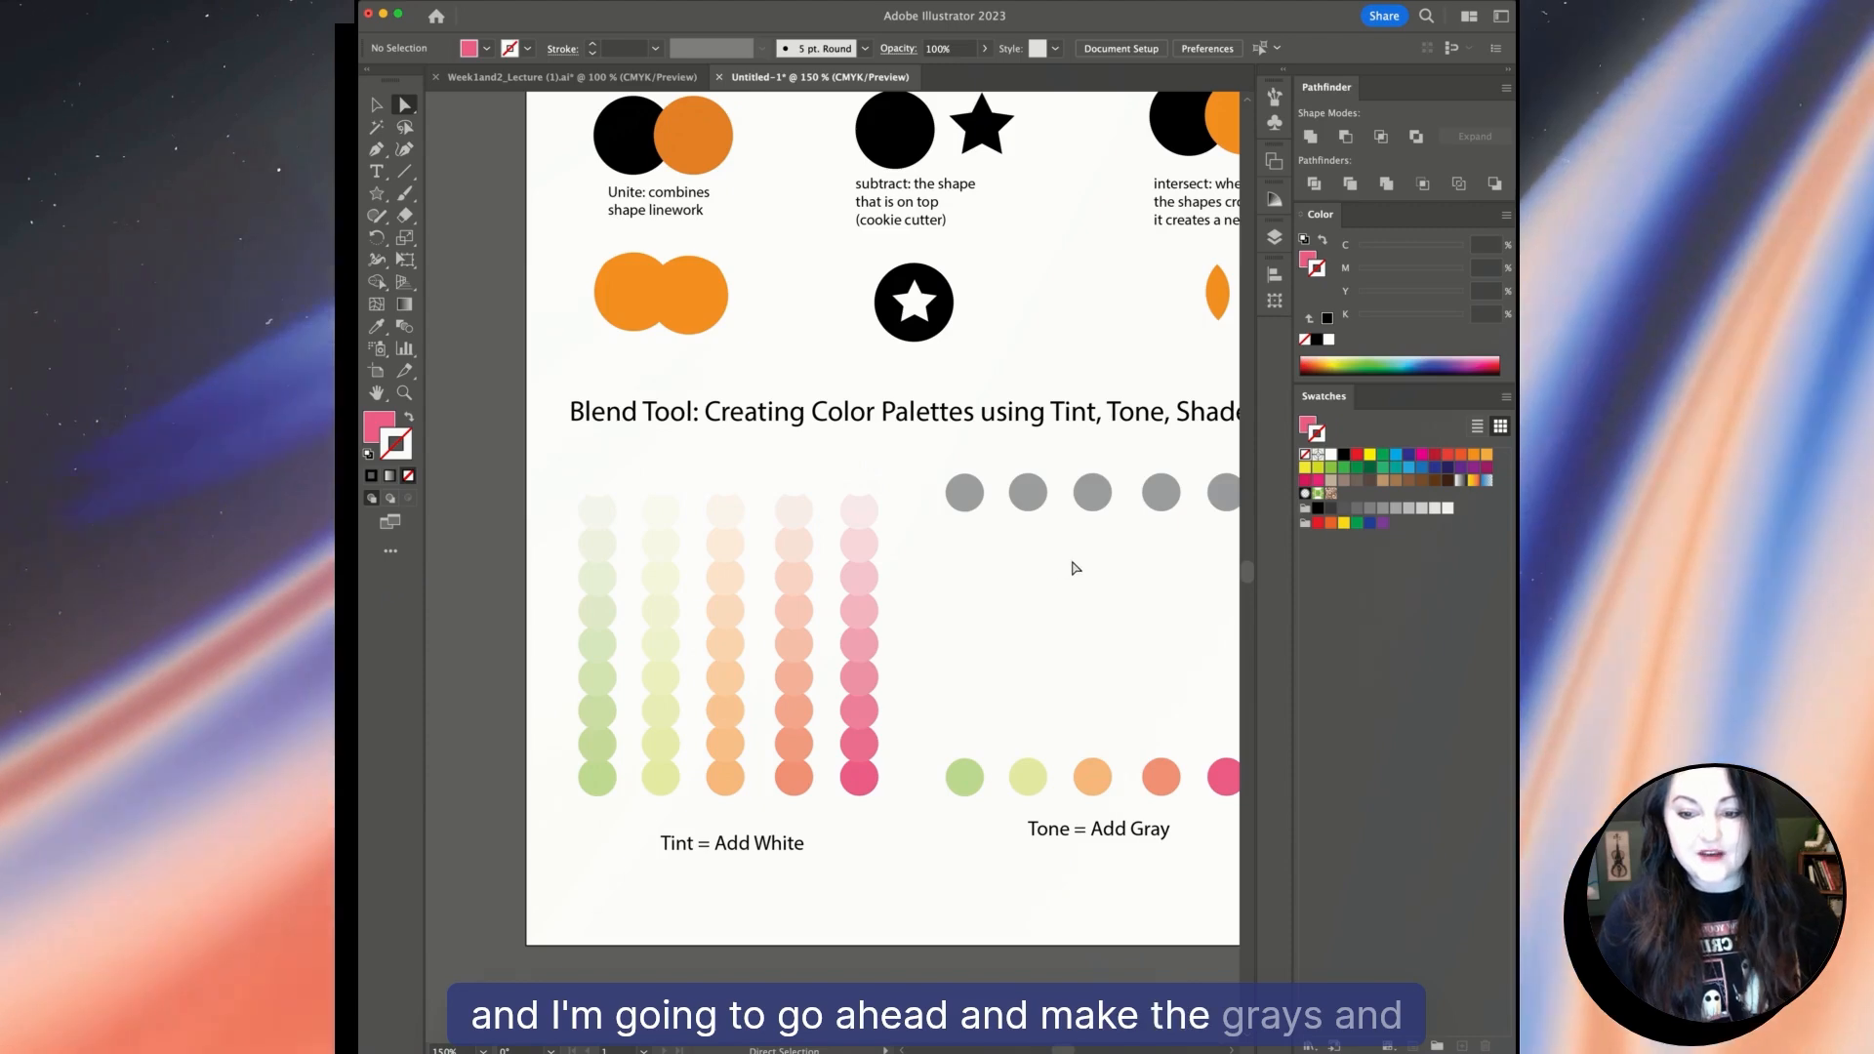
Examine the Tone circles with their gray row and the Shade circles with their black row.
scroll(1074, 566, "right", 4)
scroll(985, 692, "right", 10)
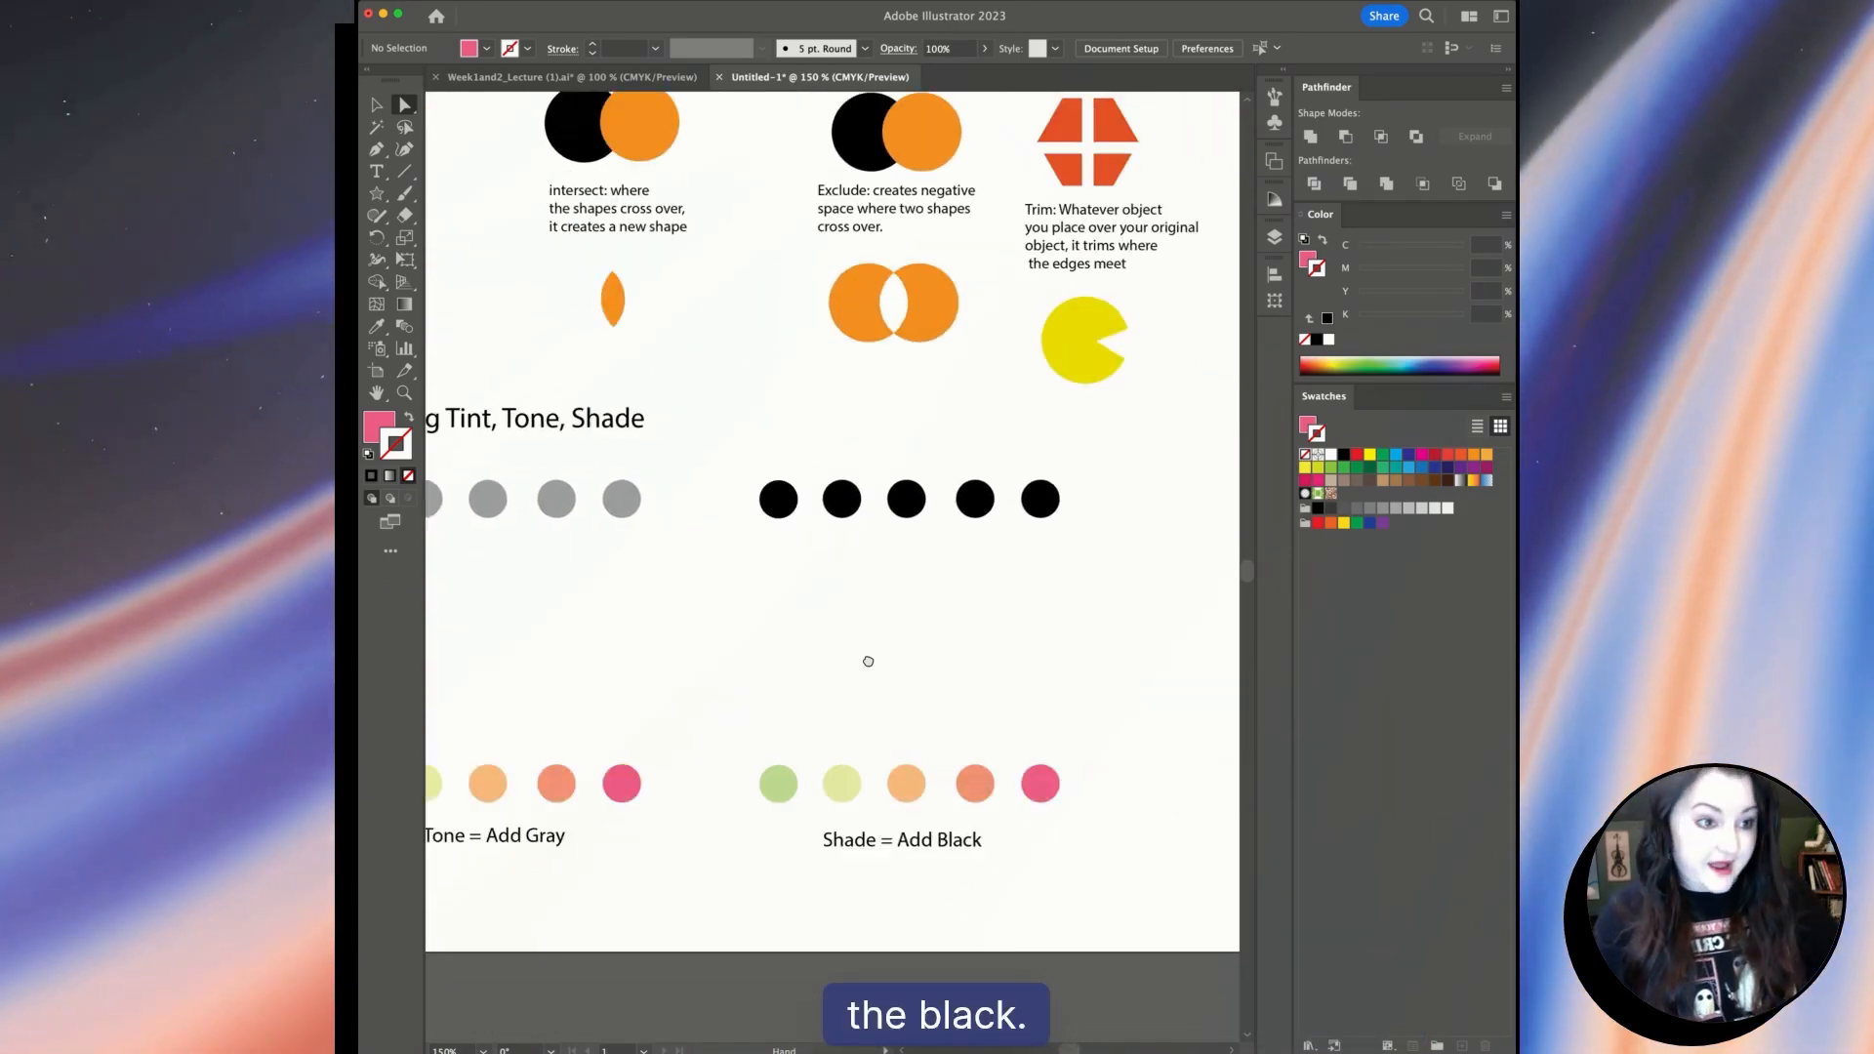
scroll(1074, 635, "left", 10)
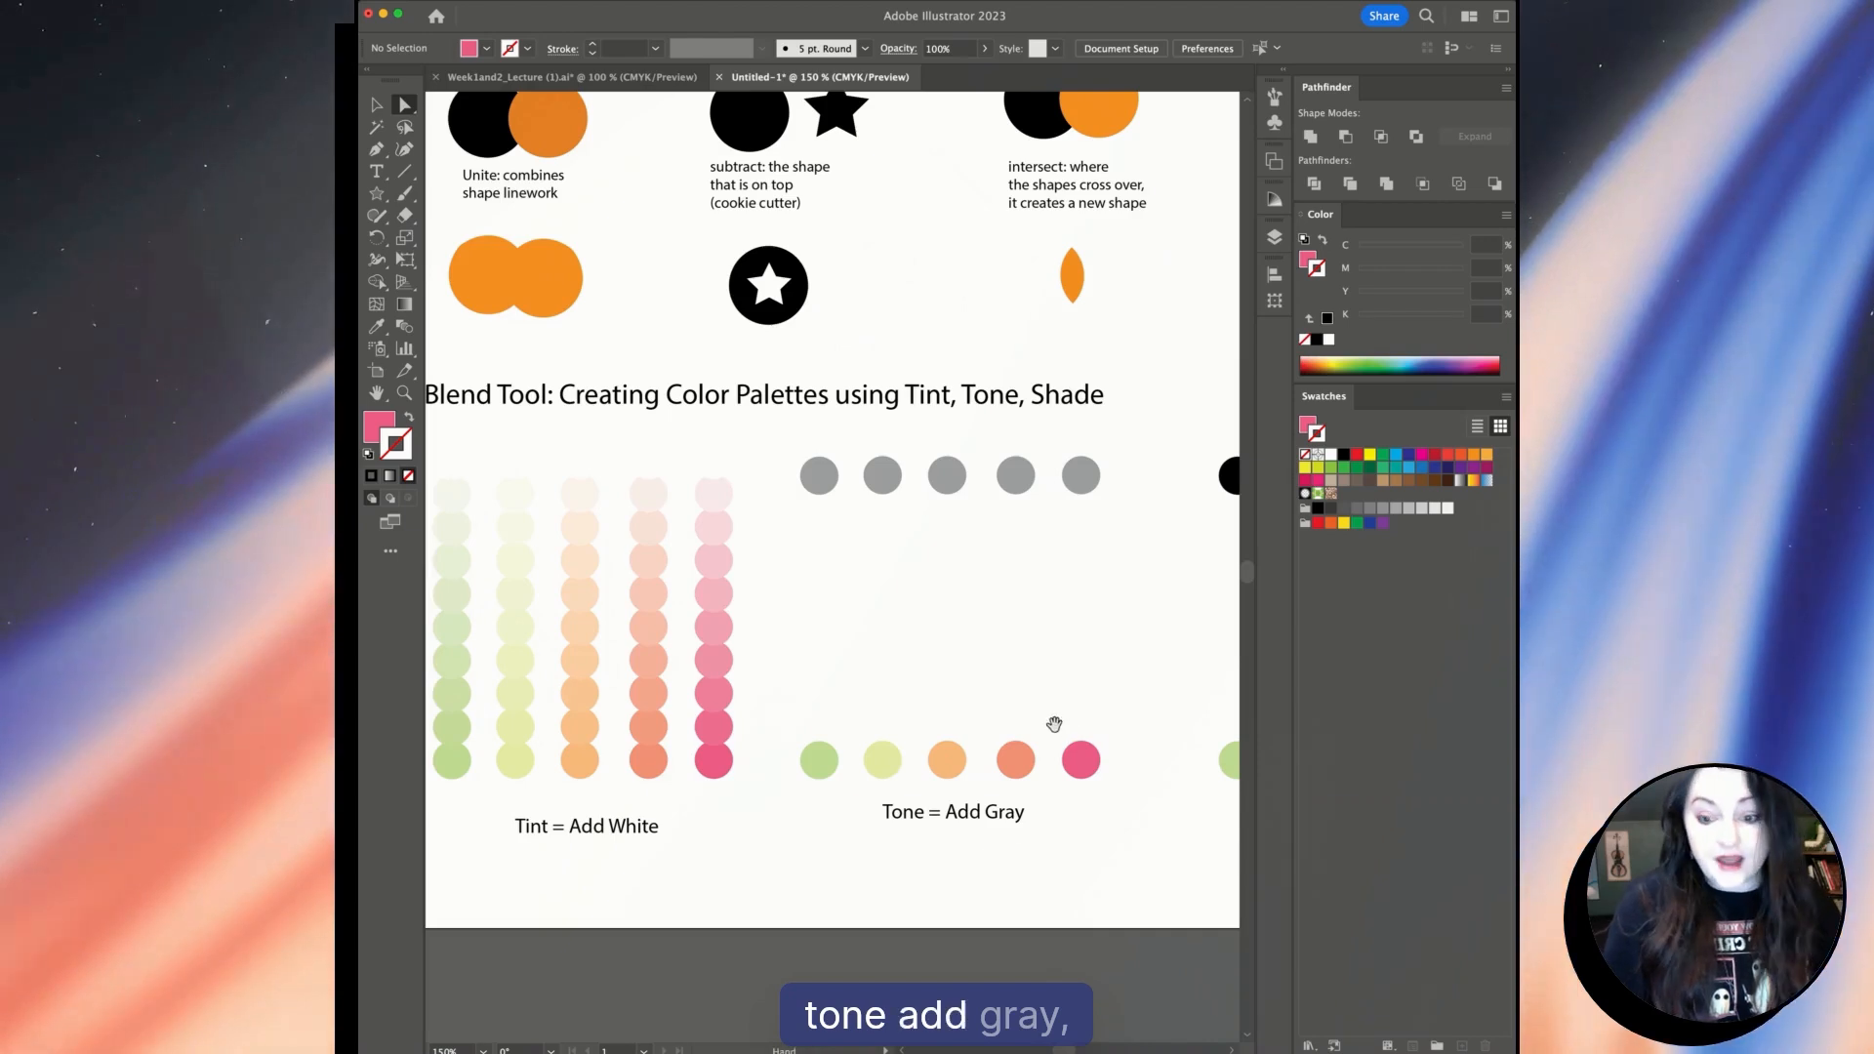
scroll(967, 771, "right", 3)
scroll(849, 705, "right", 4)
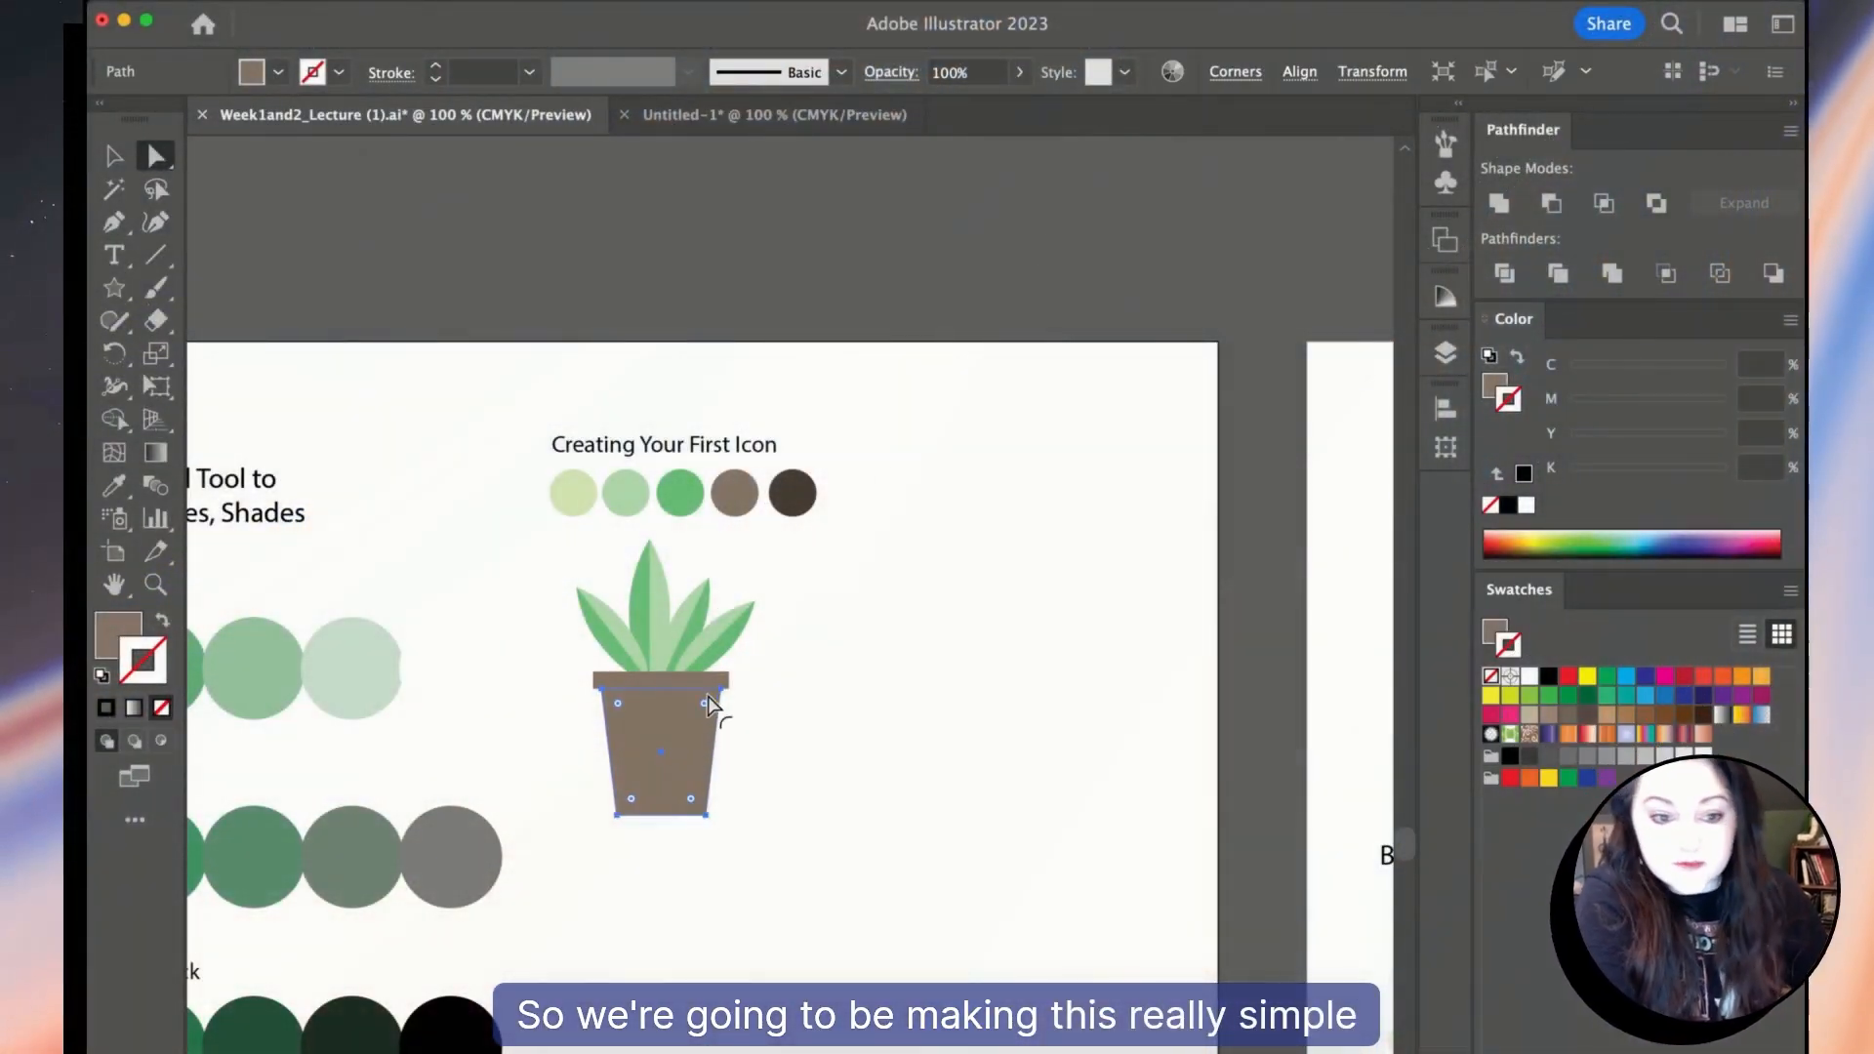
Draw a circle to the right of the potted plant and fill it with the medium green sampled from the icon palette.
left_click(730, 697)
left_click(834, 703)
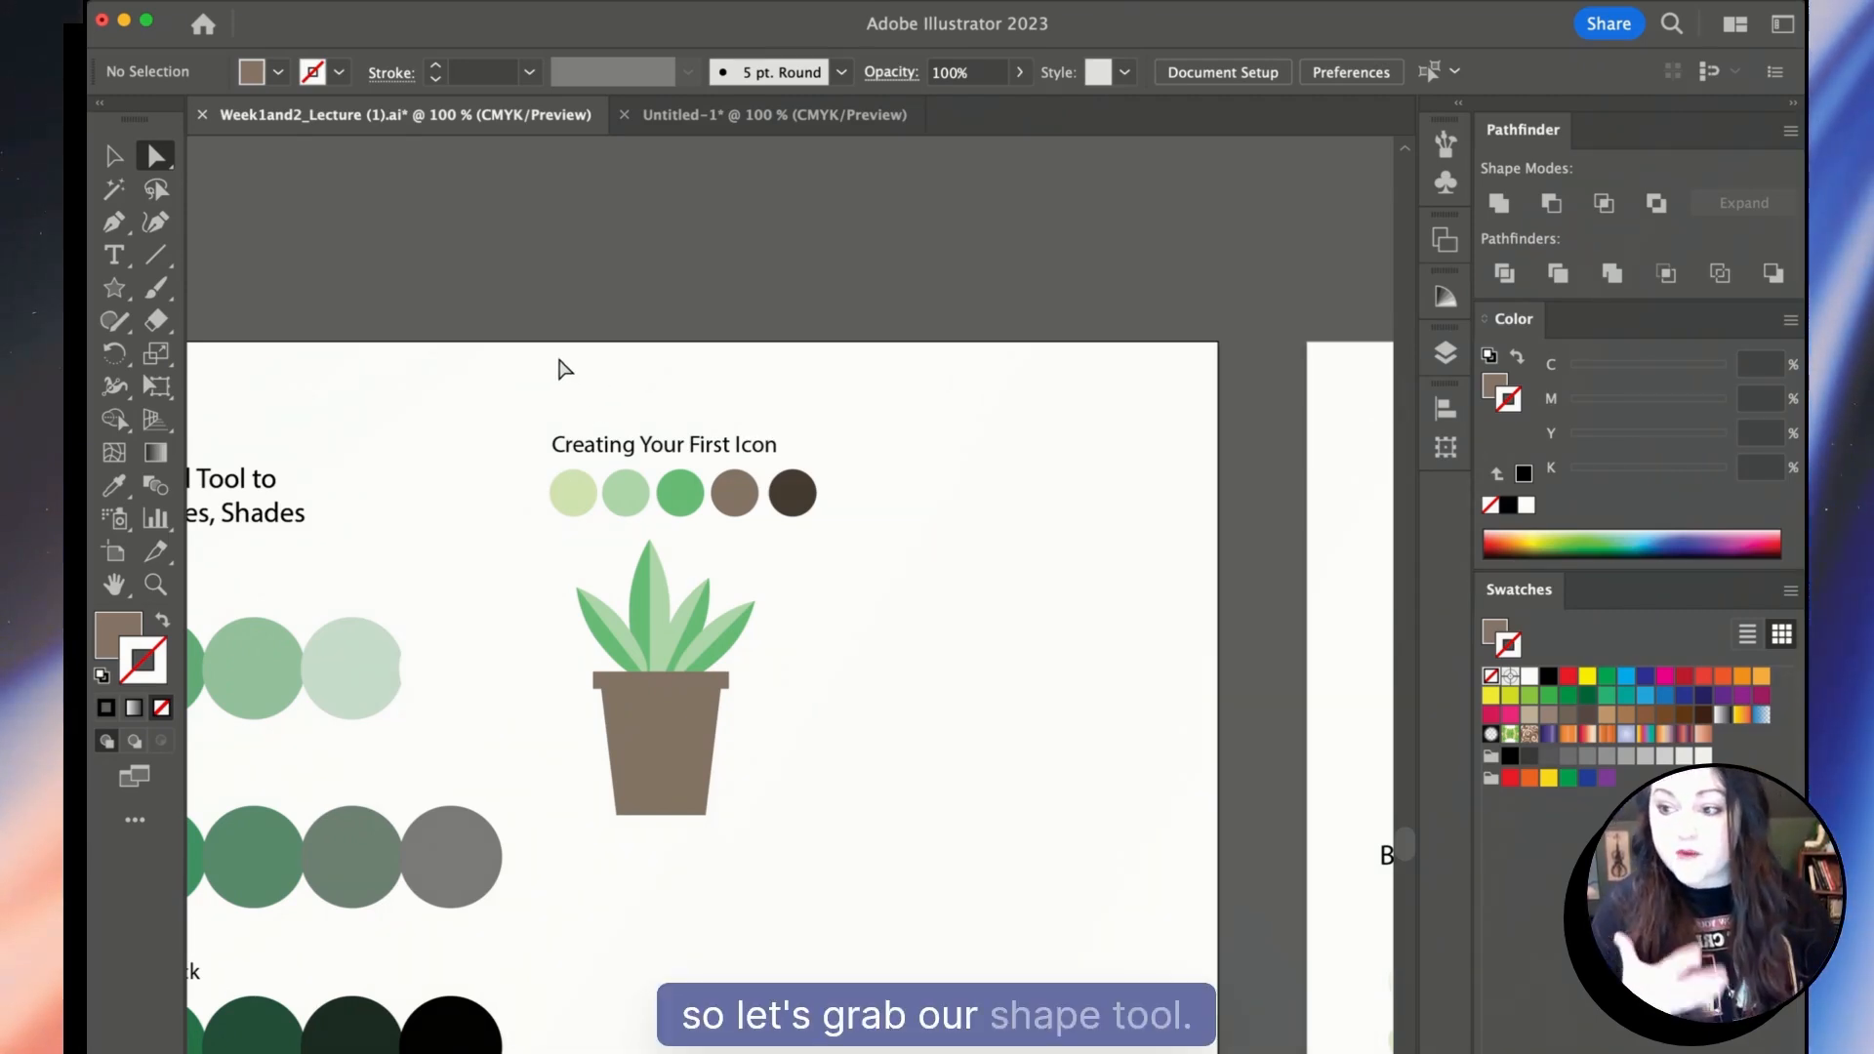
left_click(116, 298)
key("l")
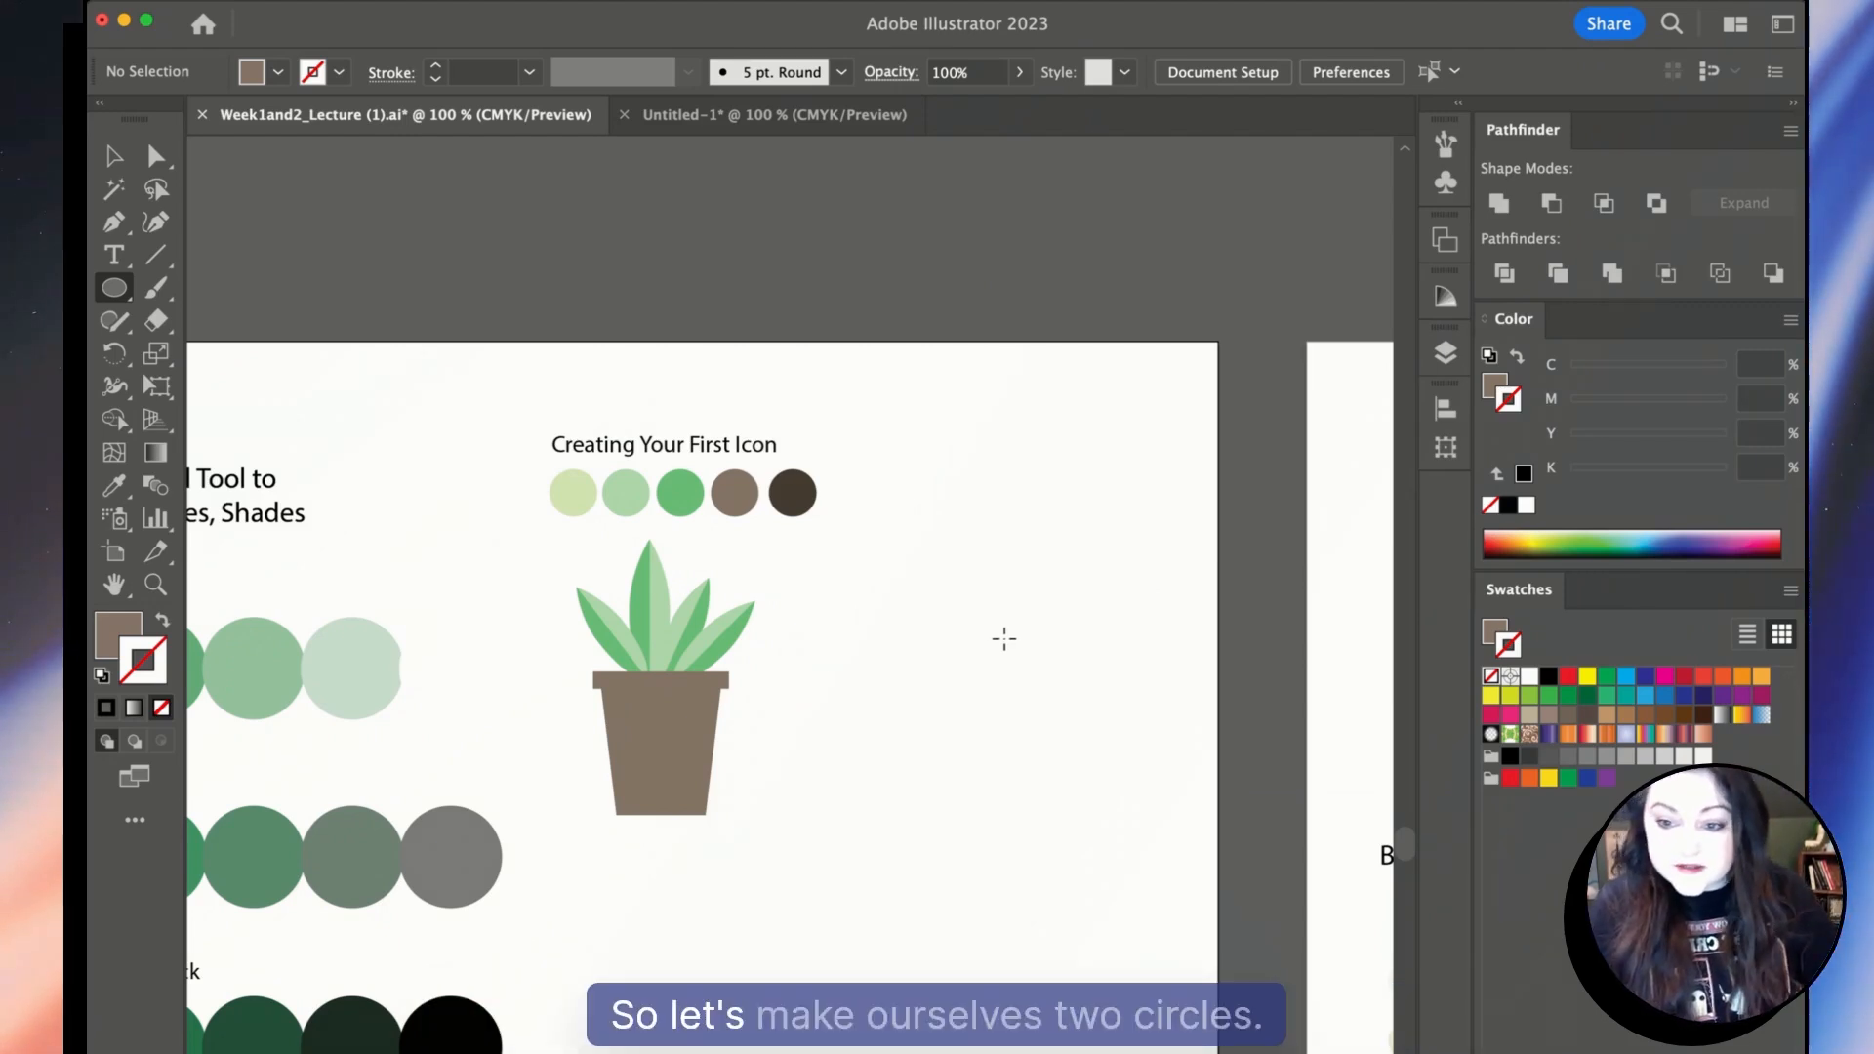
left_click_drag(865, 618, 1017, 771)
key("i")
left_click(680, 502)
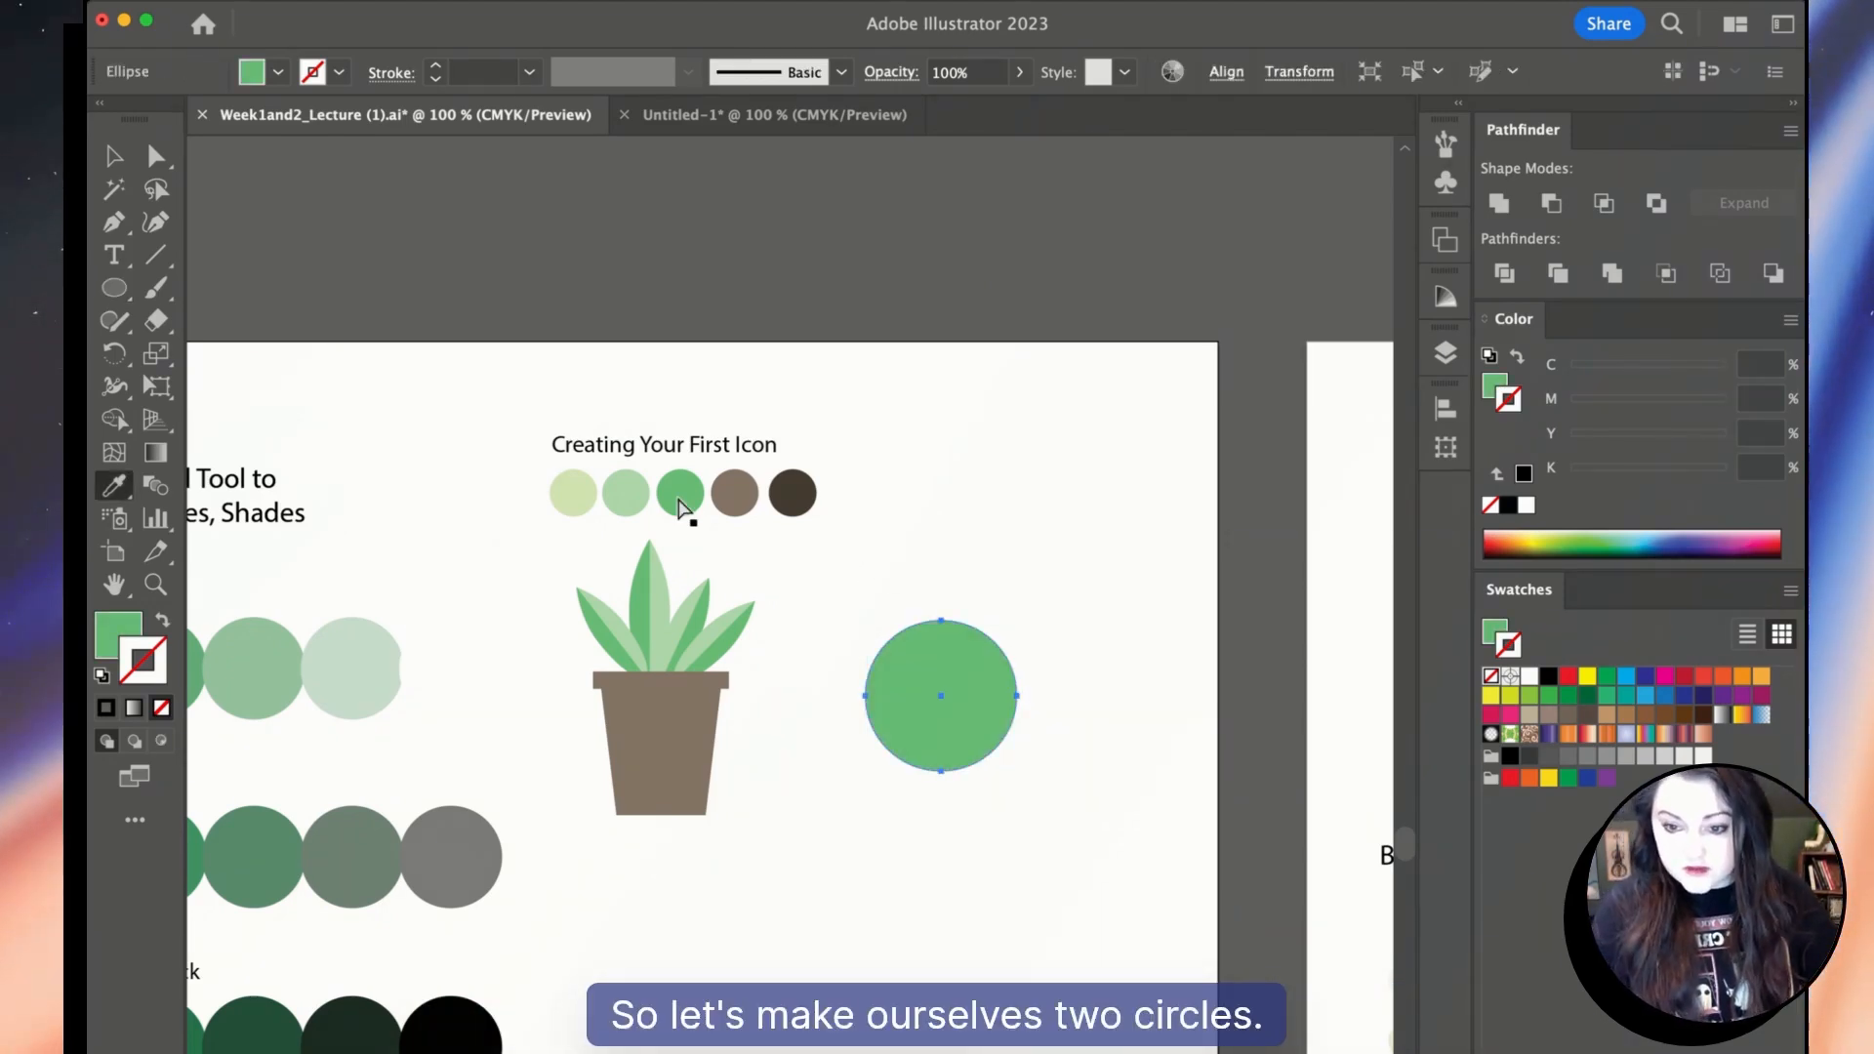
Try the light green, brown and dark brown palette colors on the circle, ending with the medium green.
key("v")
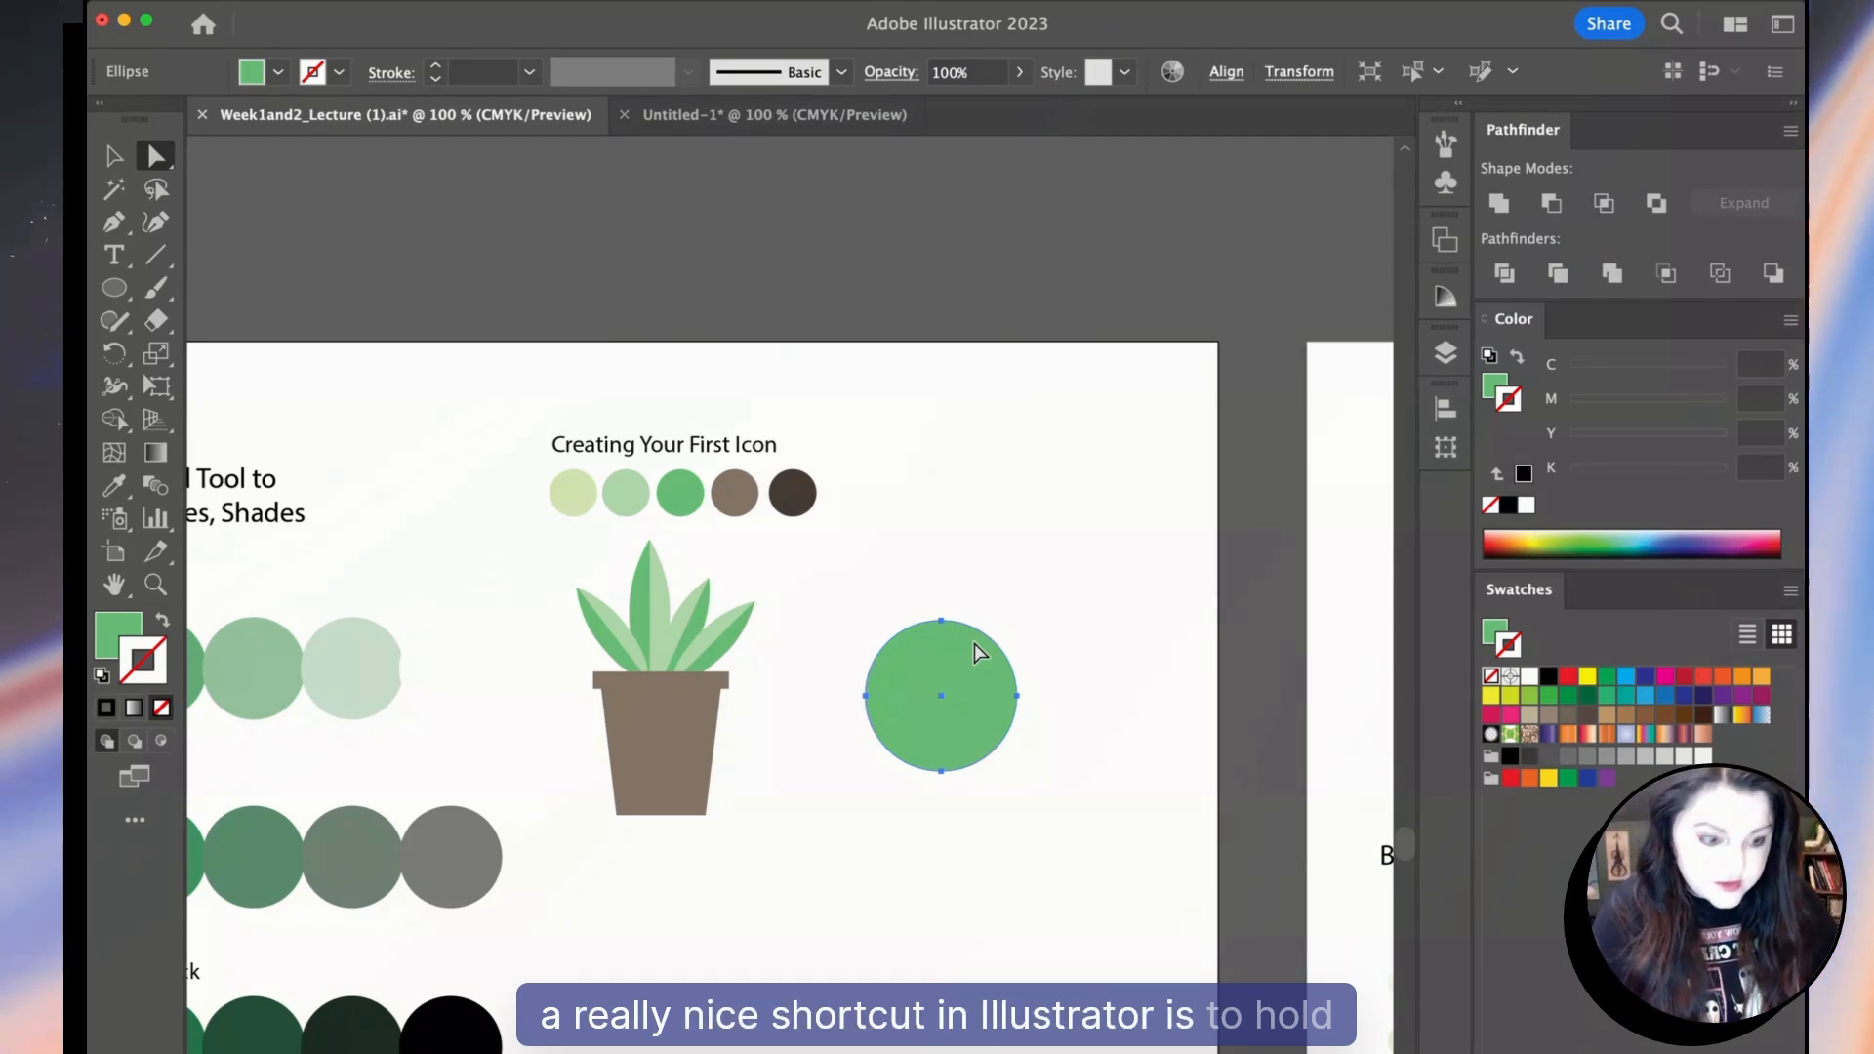
key("i")
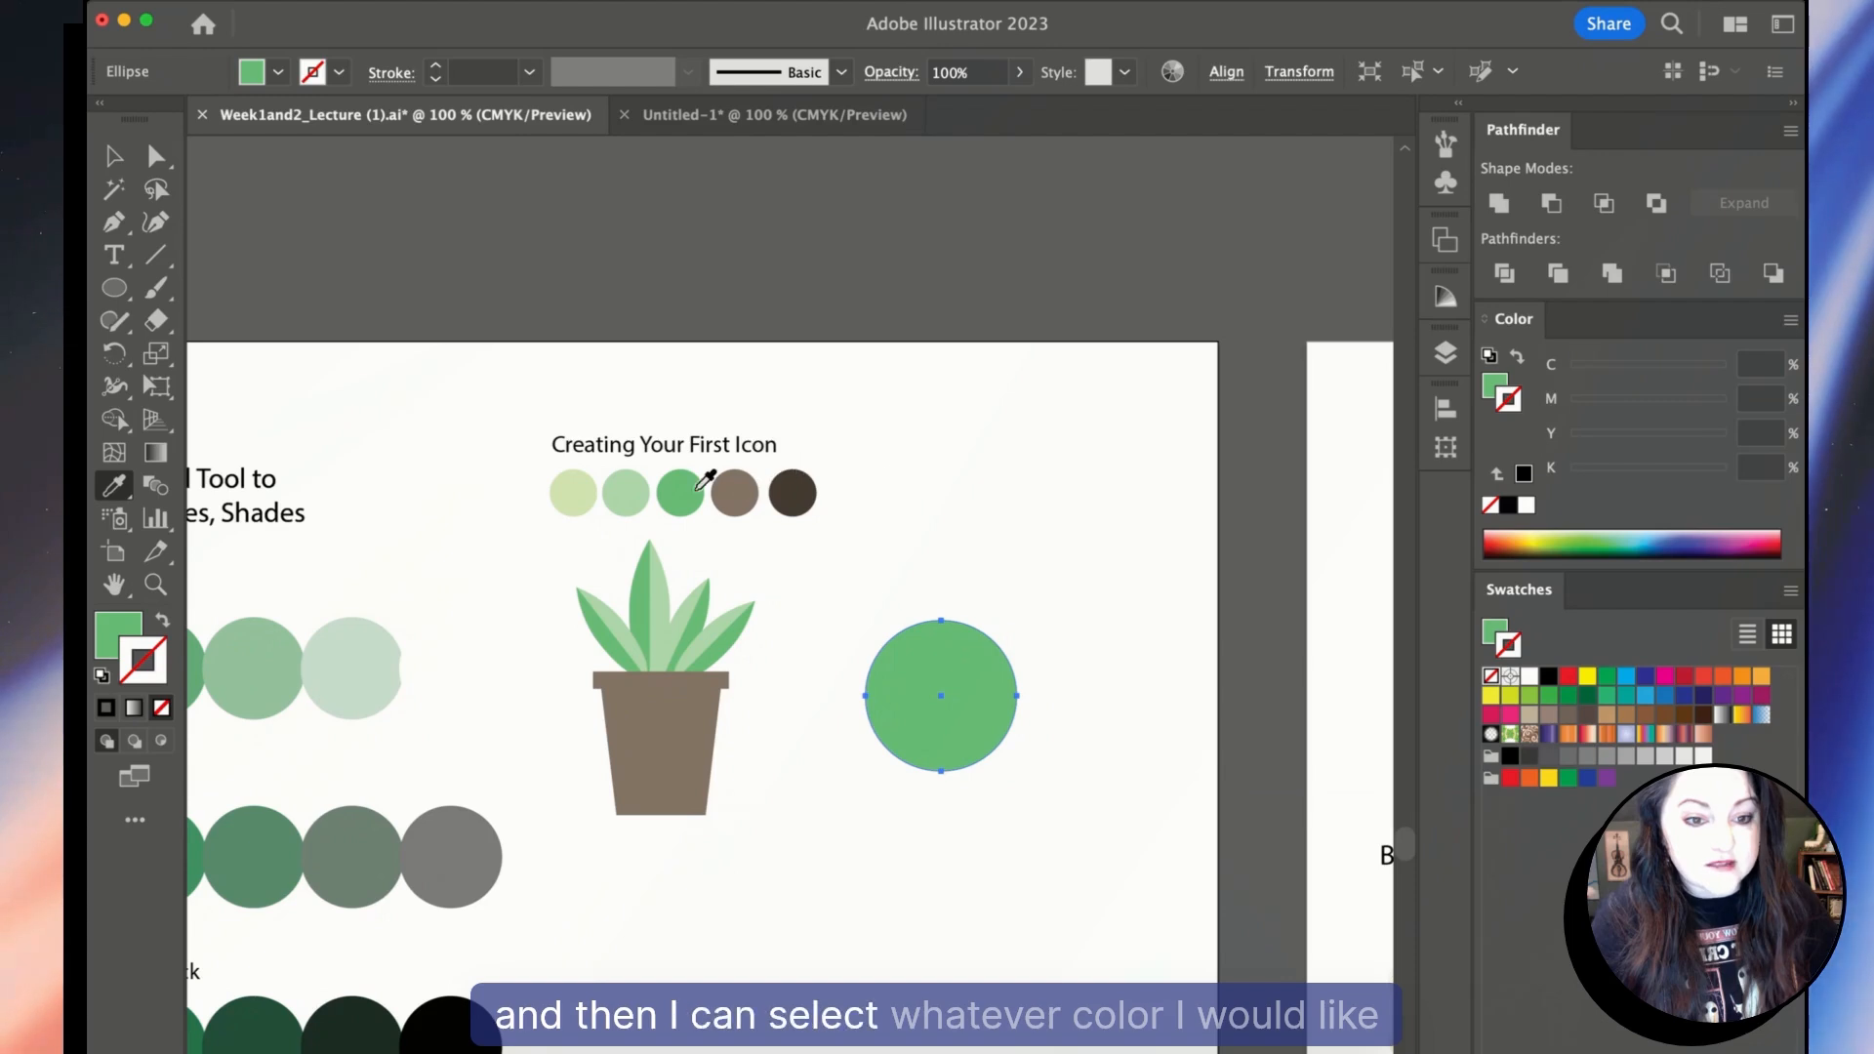
left_click(626, 491)
left_click(735, 491)
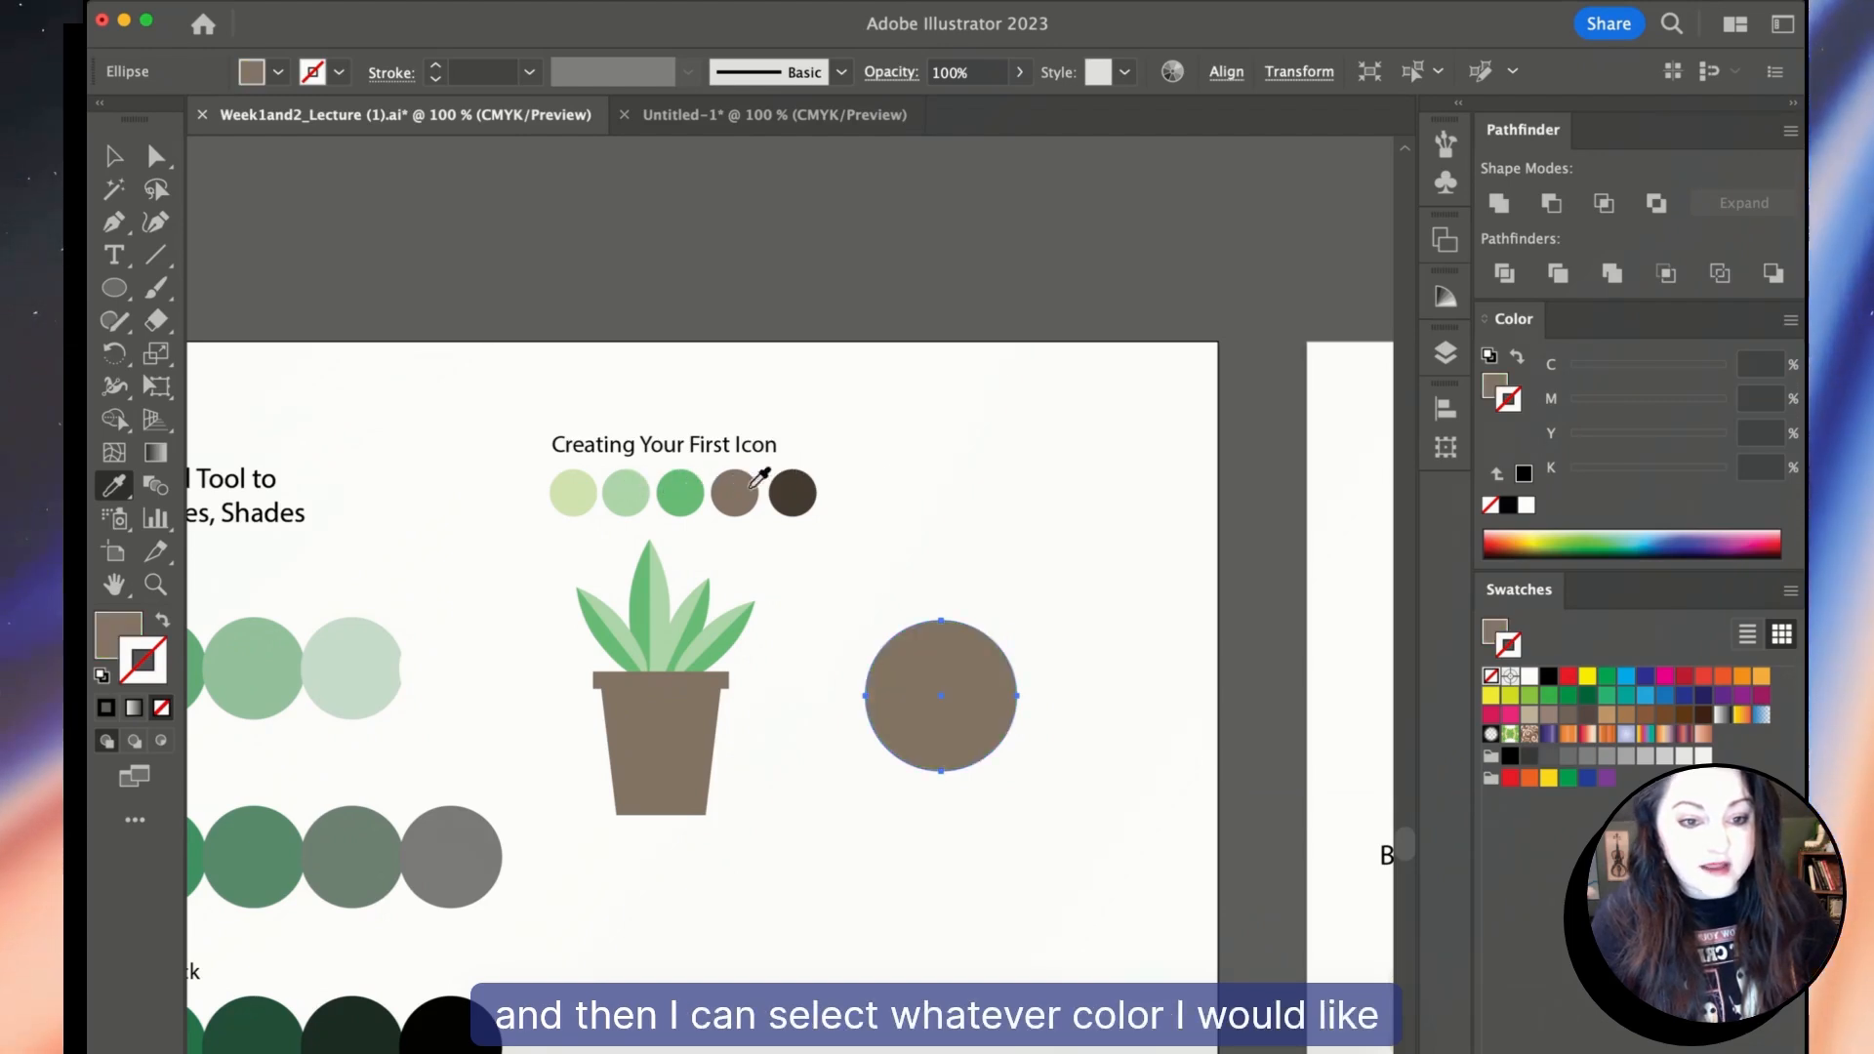
left_click(798, 488)
left_click(680, 491)
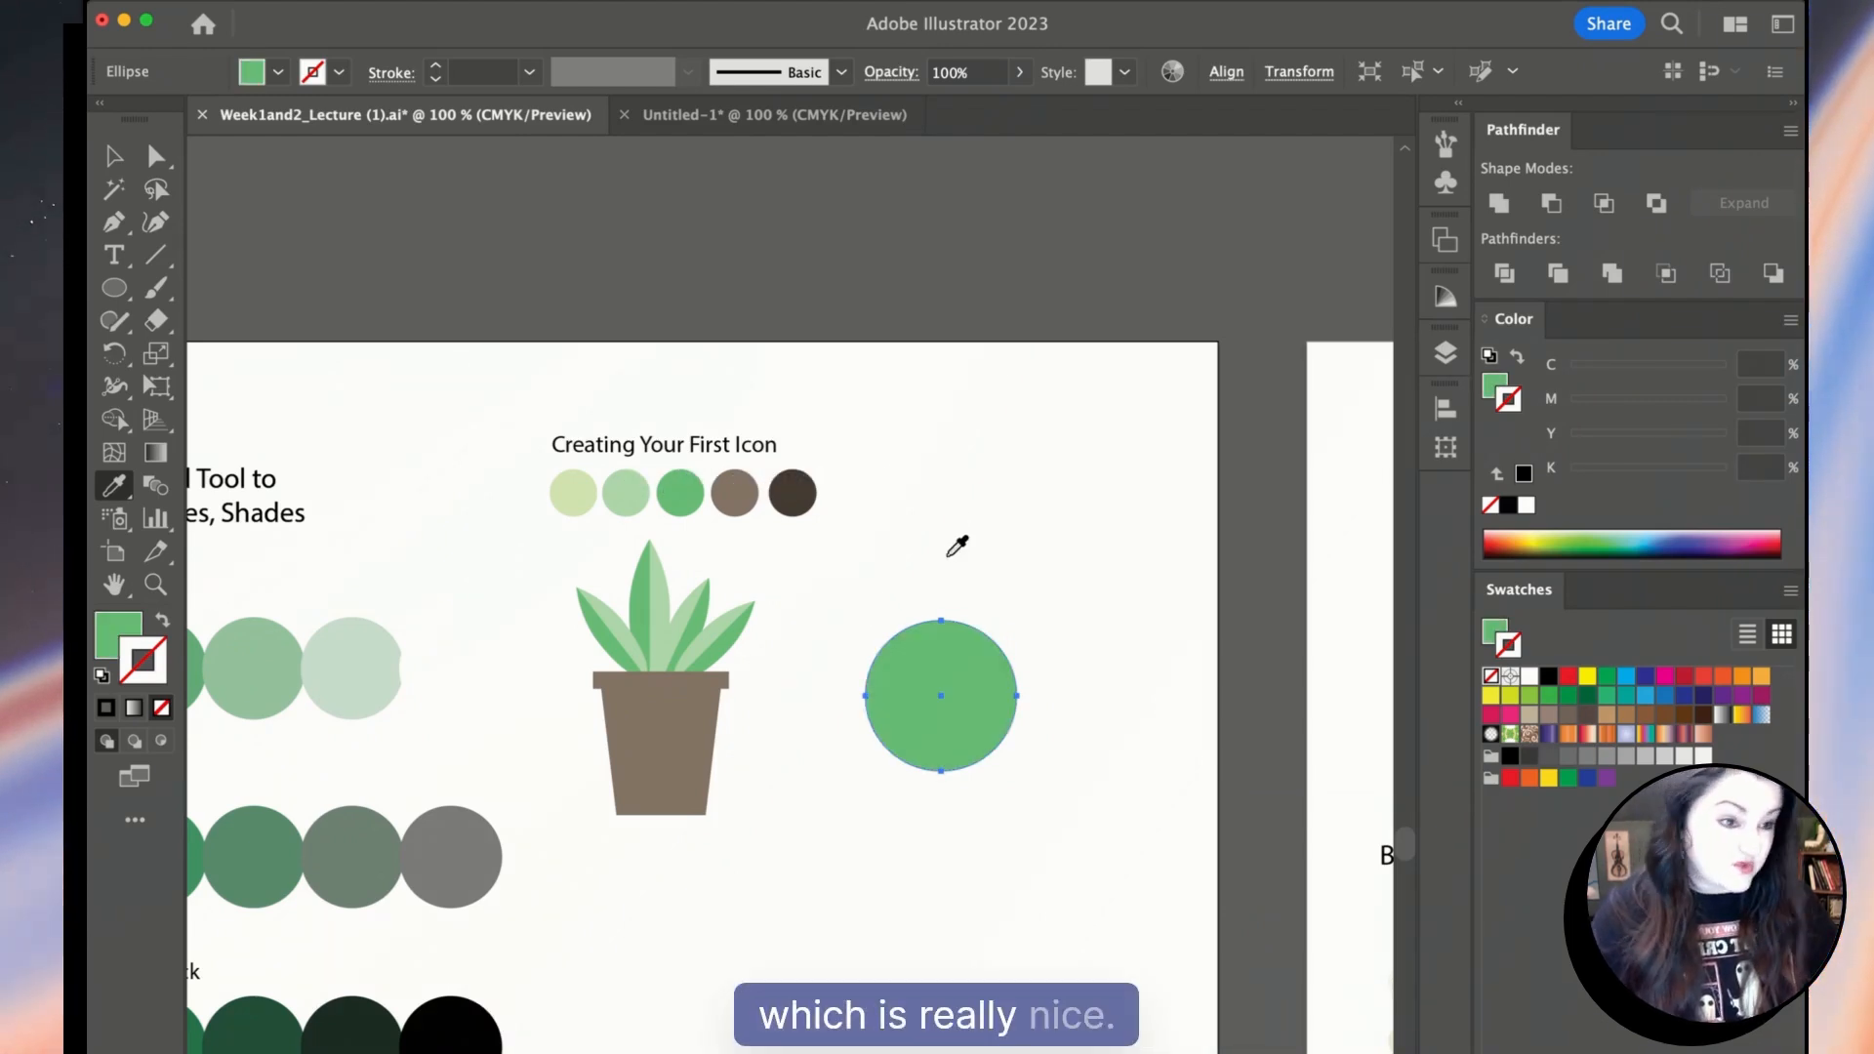
Copy the green circle, paste it in front and shift the copy right so that it still overlaps the original.
key("a")
left_click(1008, 745)
left_click(931, 742)
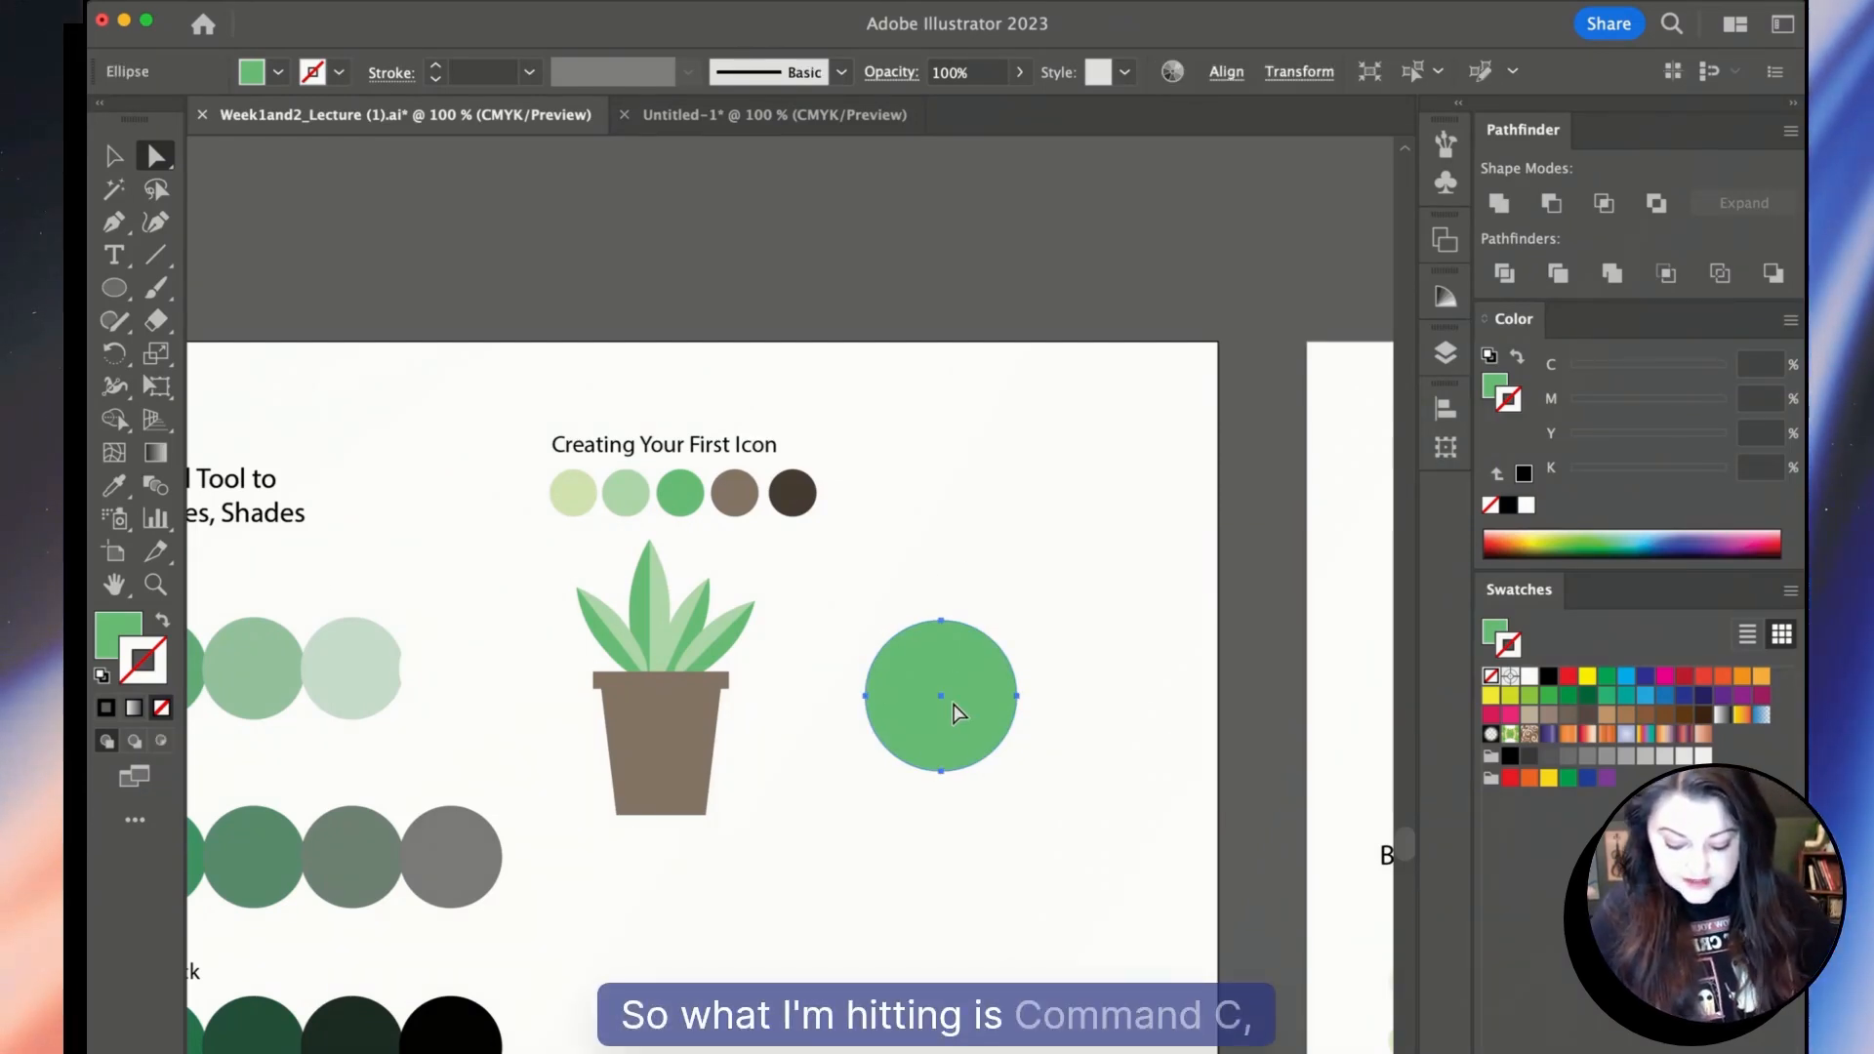
key("super+c")
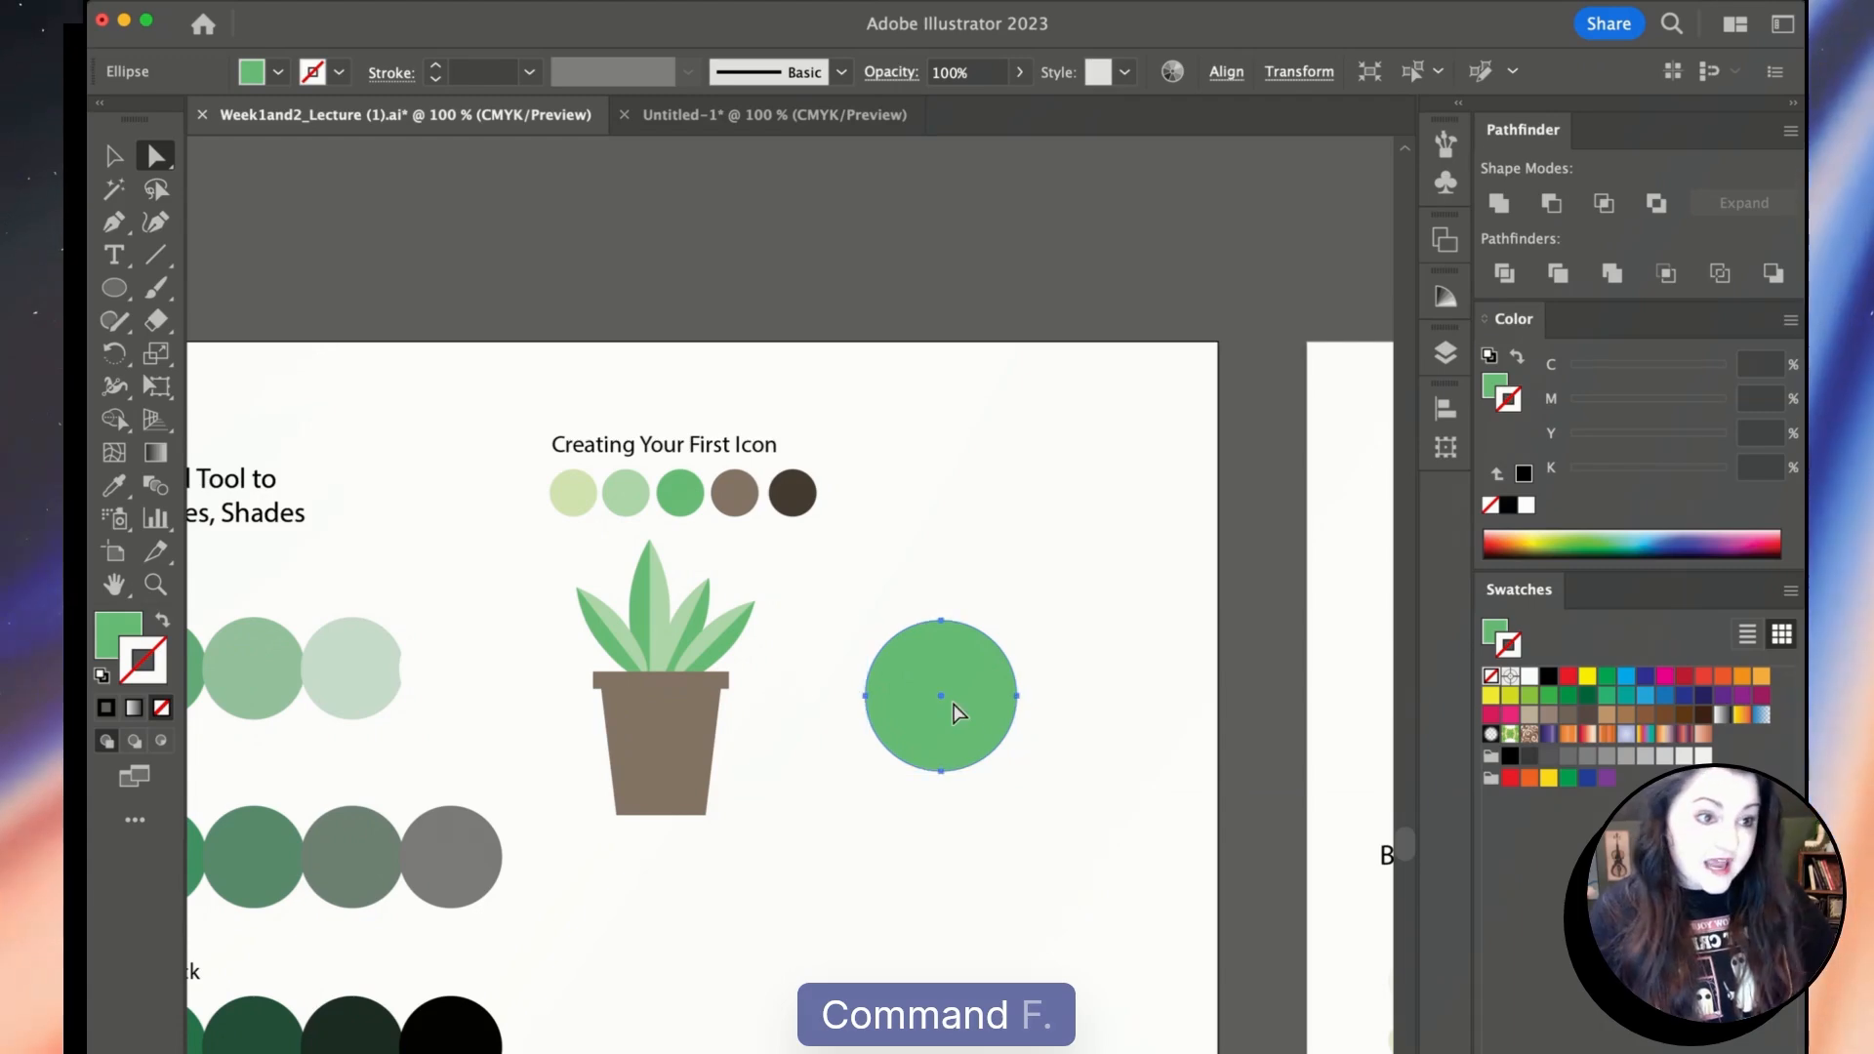
key("super+f")
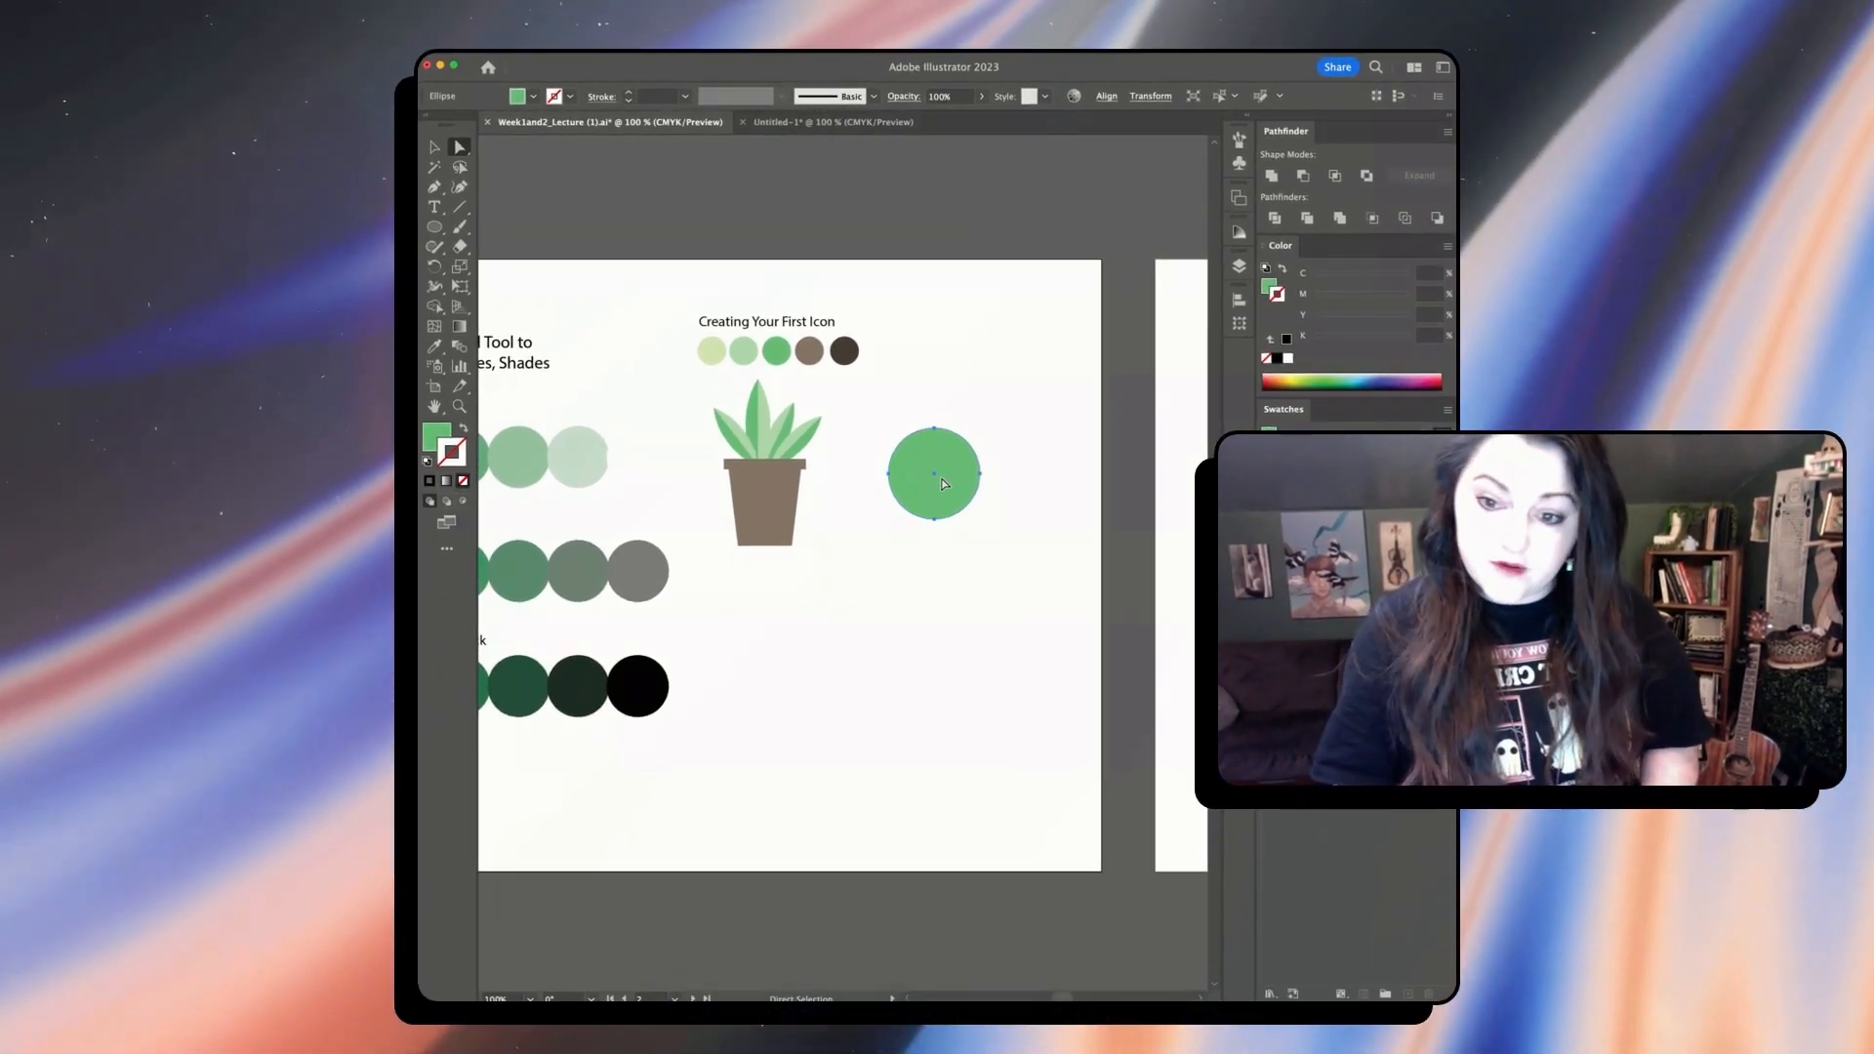
key("shift+Right")
key("shift+Right")
key("shift+Right")
key("shift+Right")
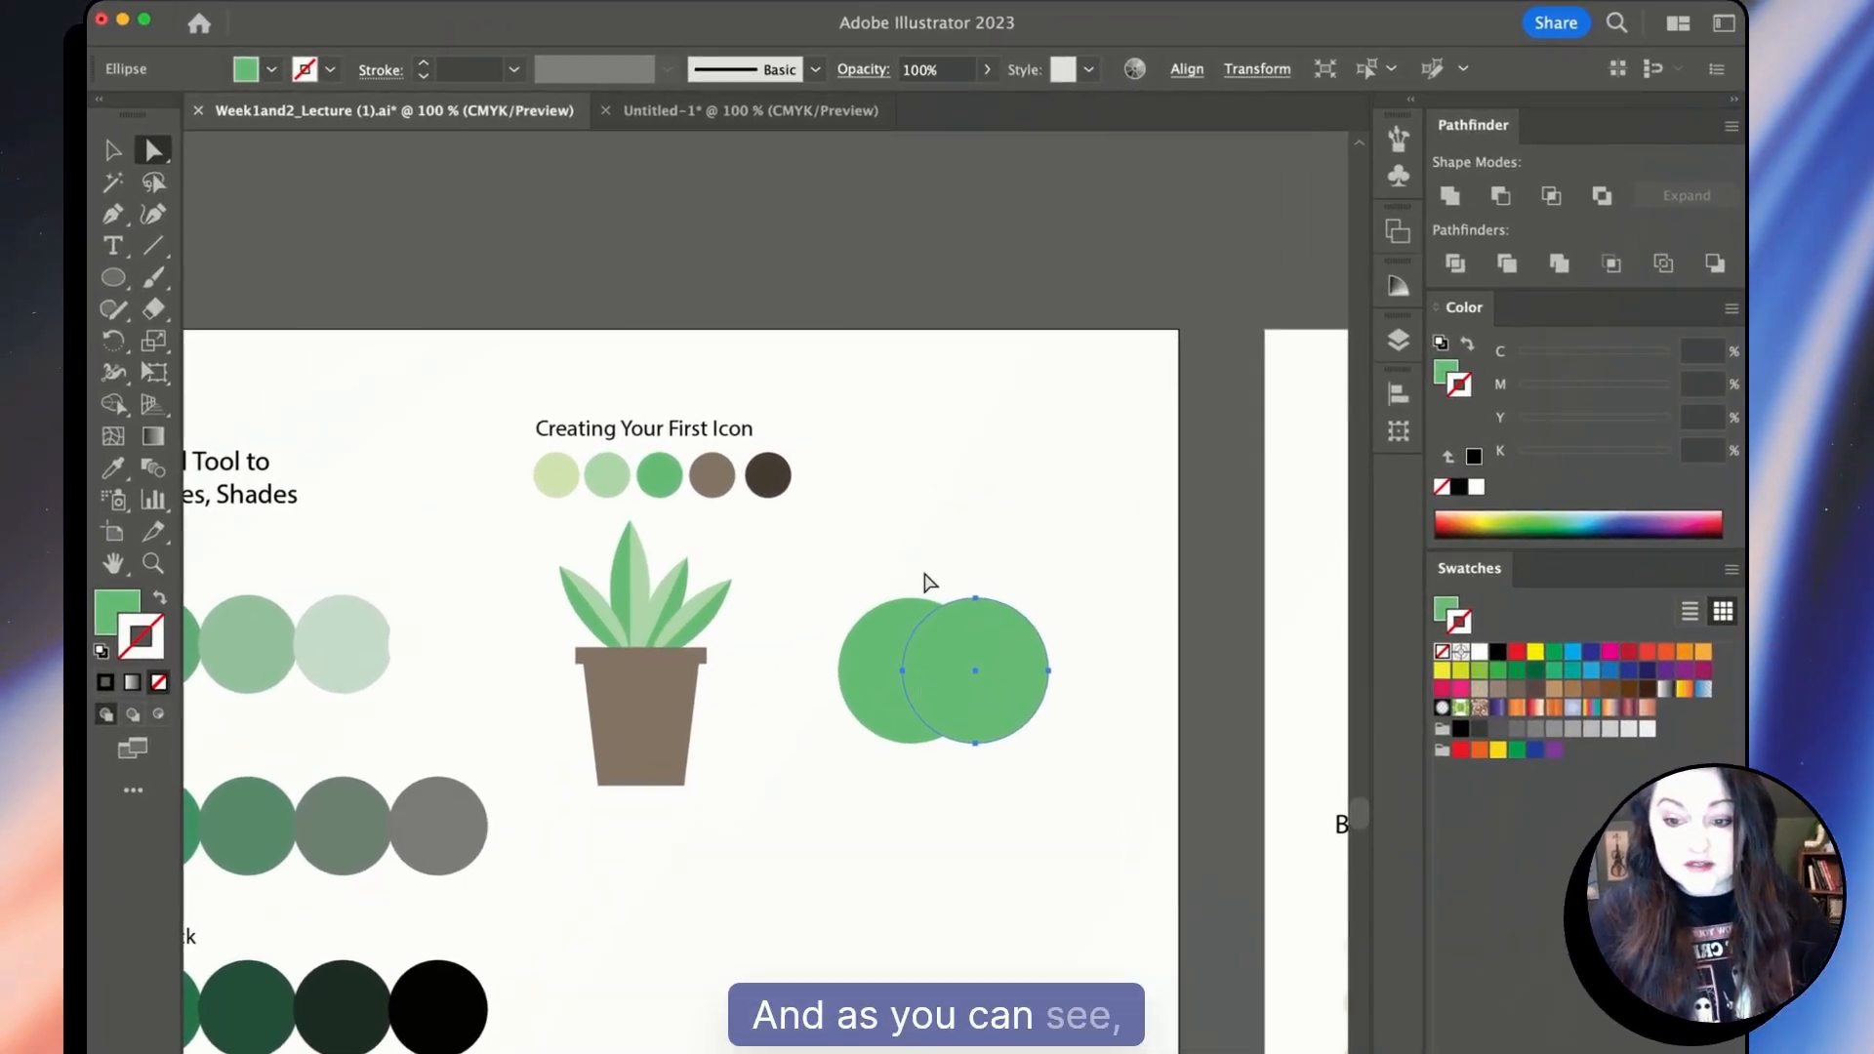
Shift the right circle slightly further right to make the overlap with the left circle narrower.
left_click(884, 621)
left_click(1025, 622, "shift")
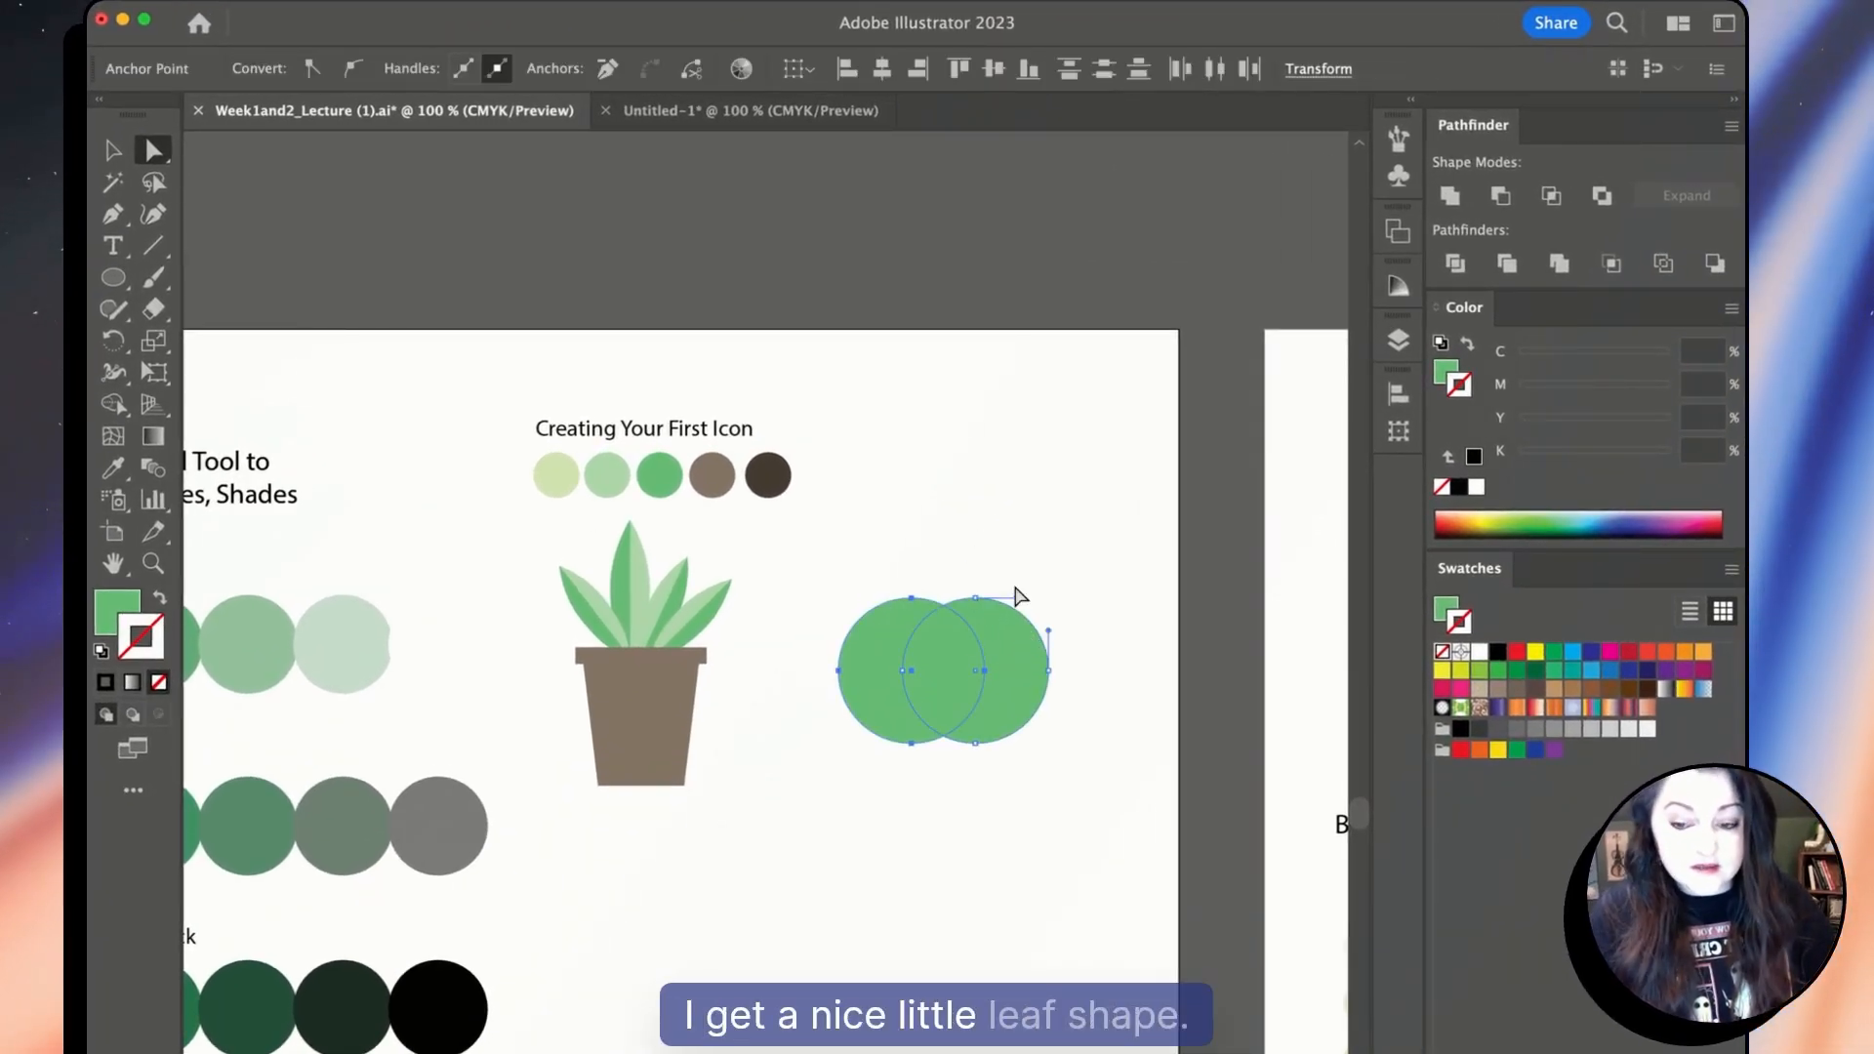
left_click(1117, 660)
left_click(1031, 681)
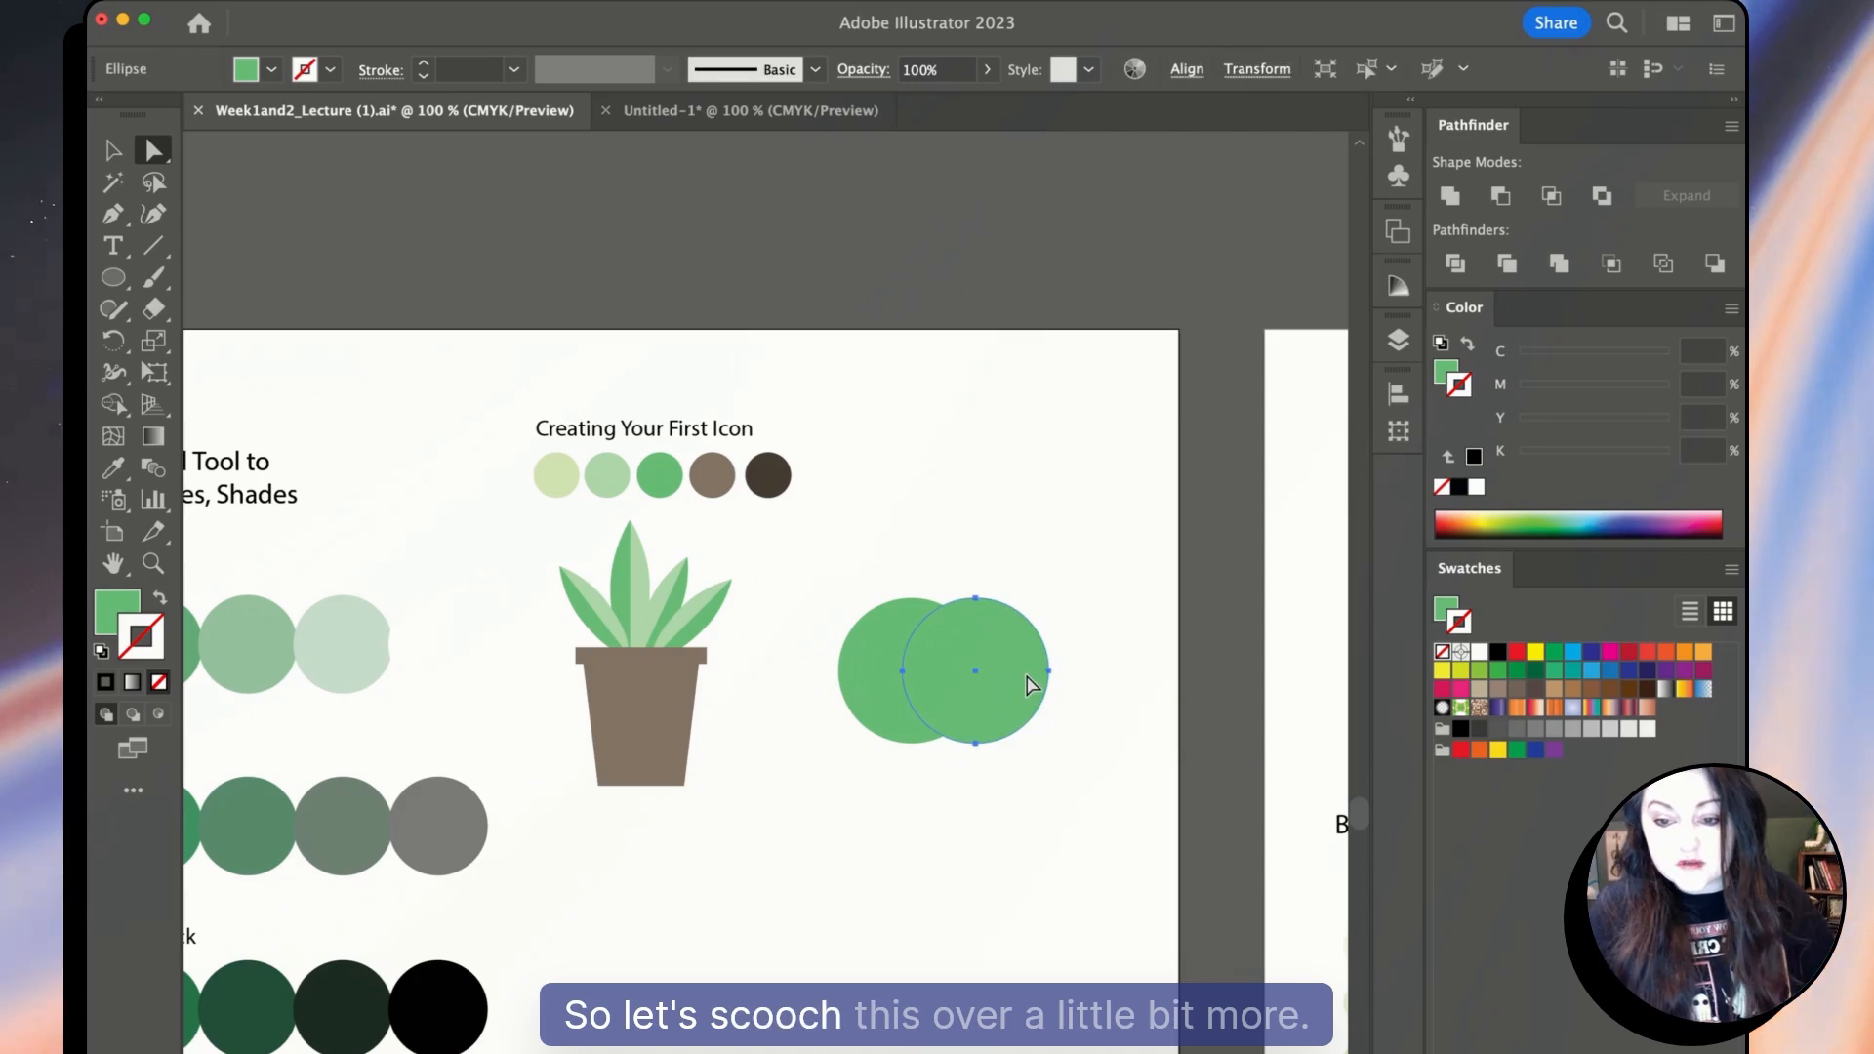
key("shift+Right")
left_click(1025, 551)
Intersect the two green circles into a leaf shape and move the leaf up and closer to the potted plant.
left_click(978, 671)
left_click(878, 668, "shift")
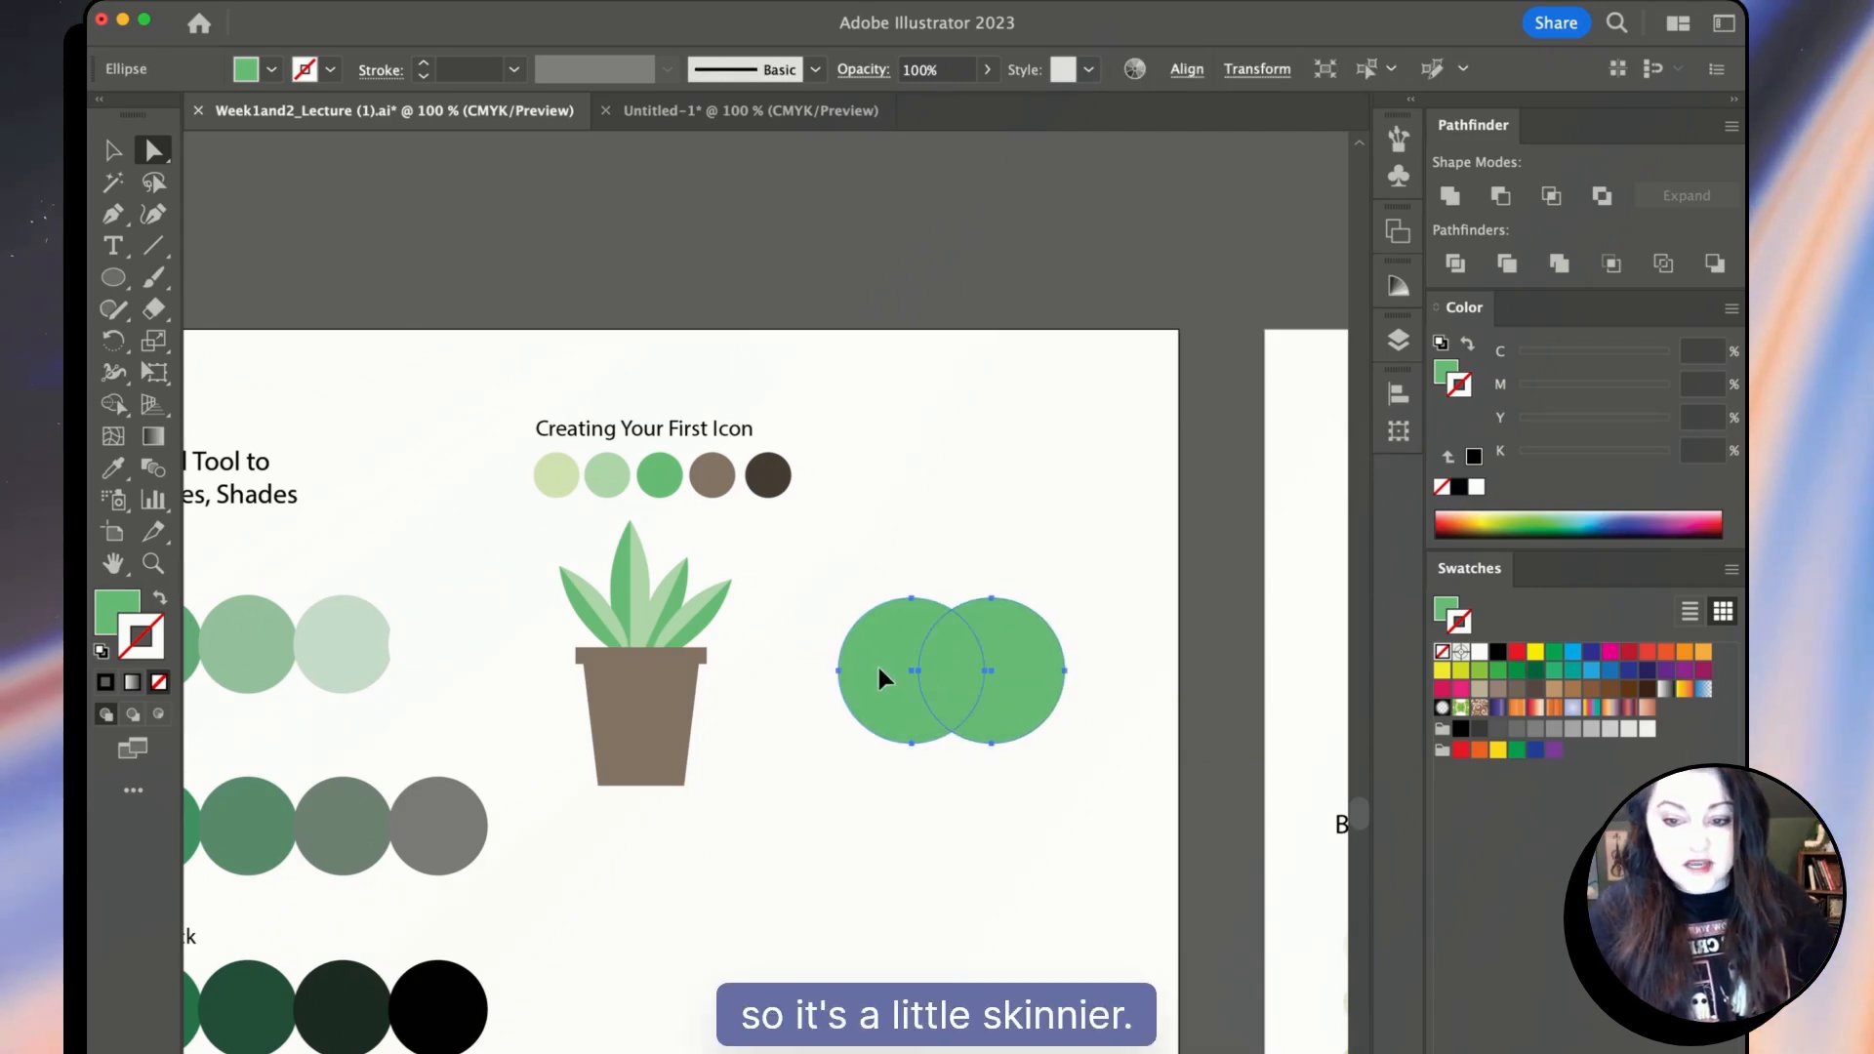
left_click(1552, 198)
left_click(986, 810)
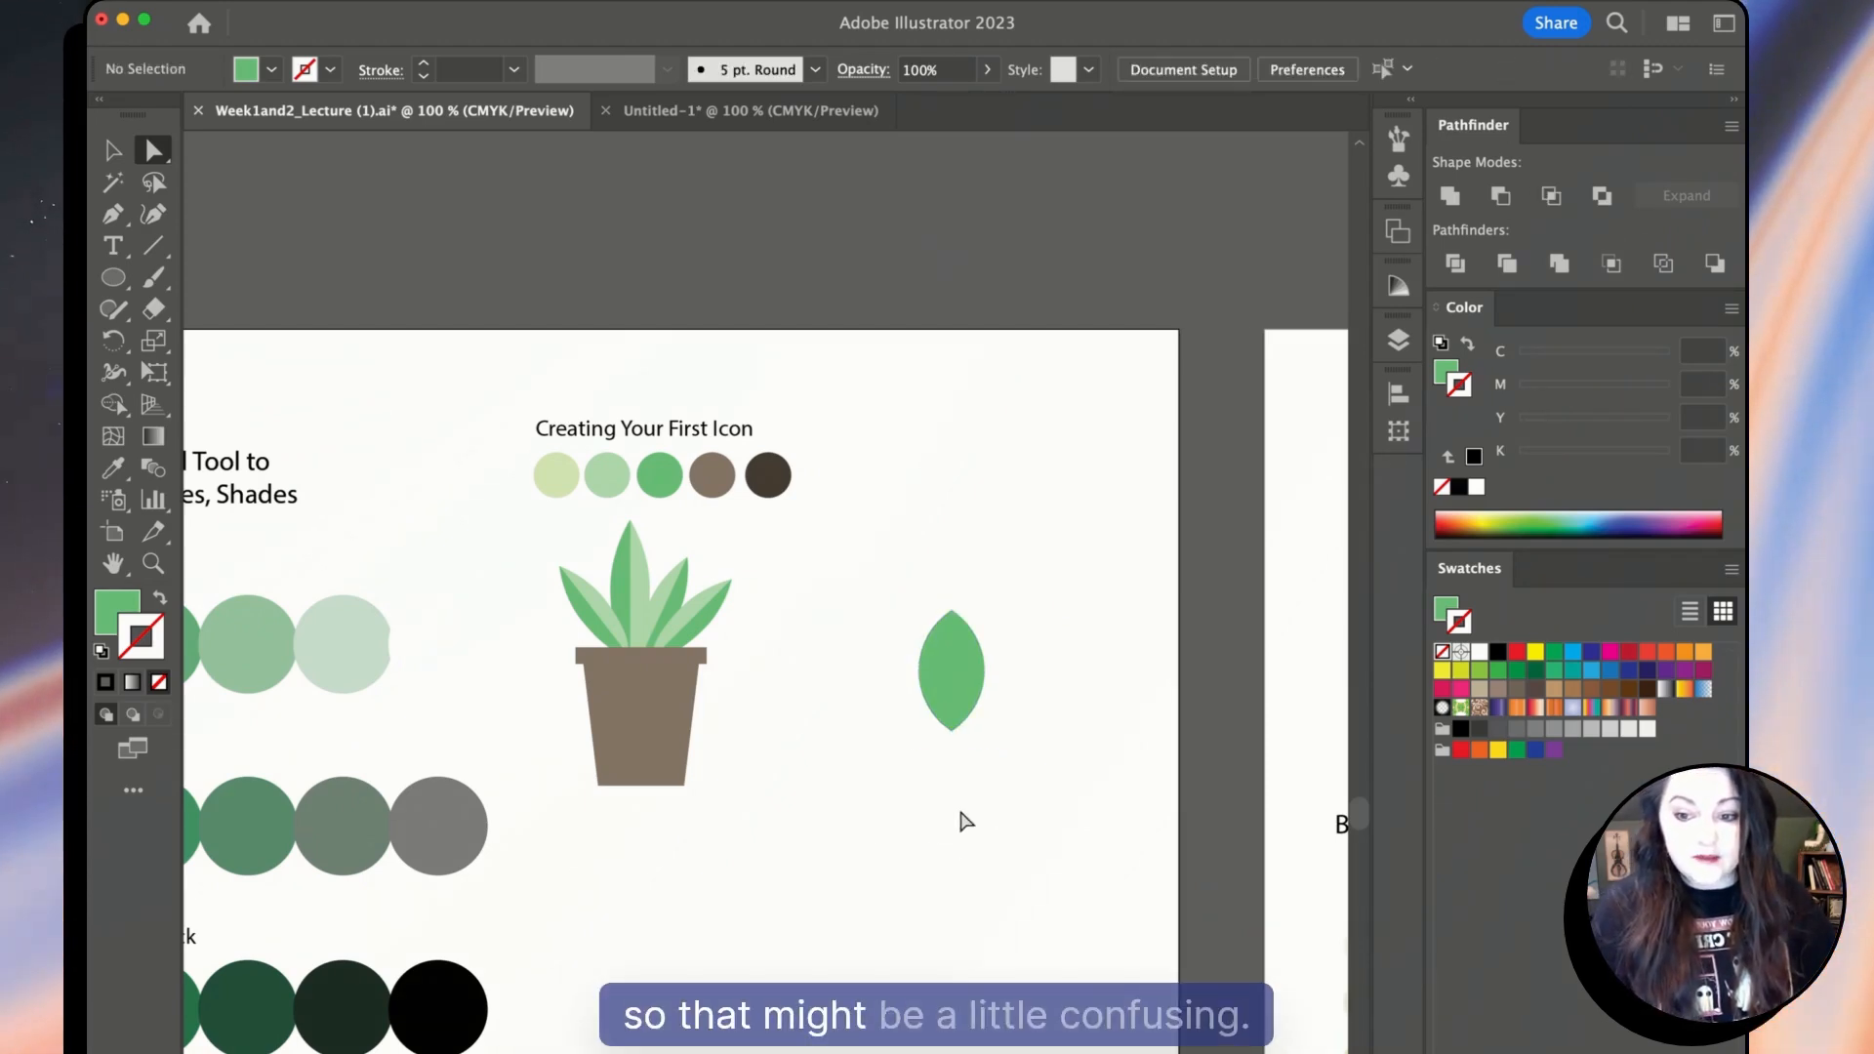
left_click(952, 669)
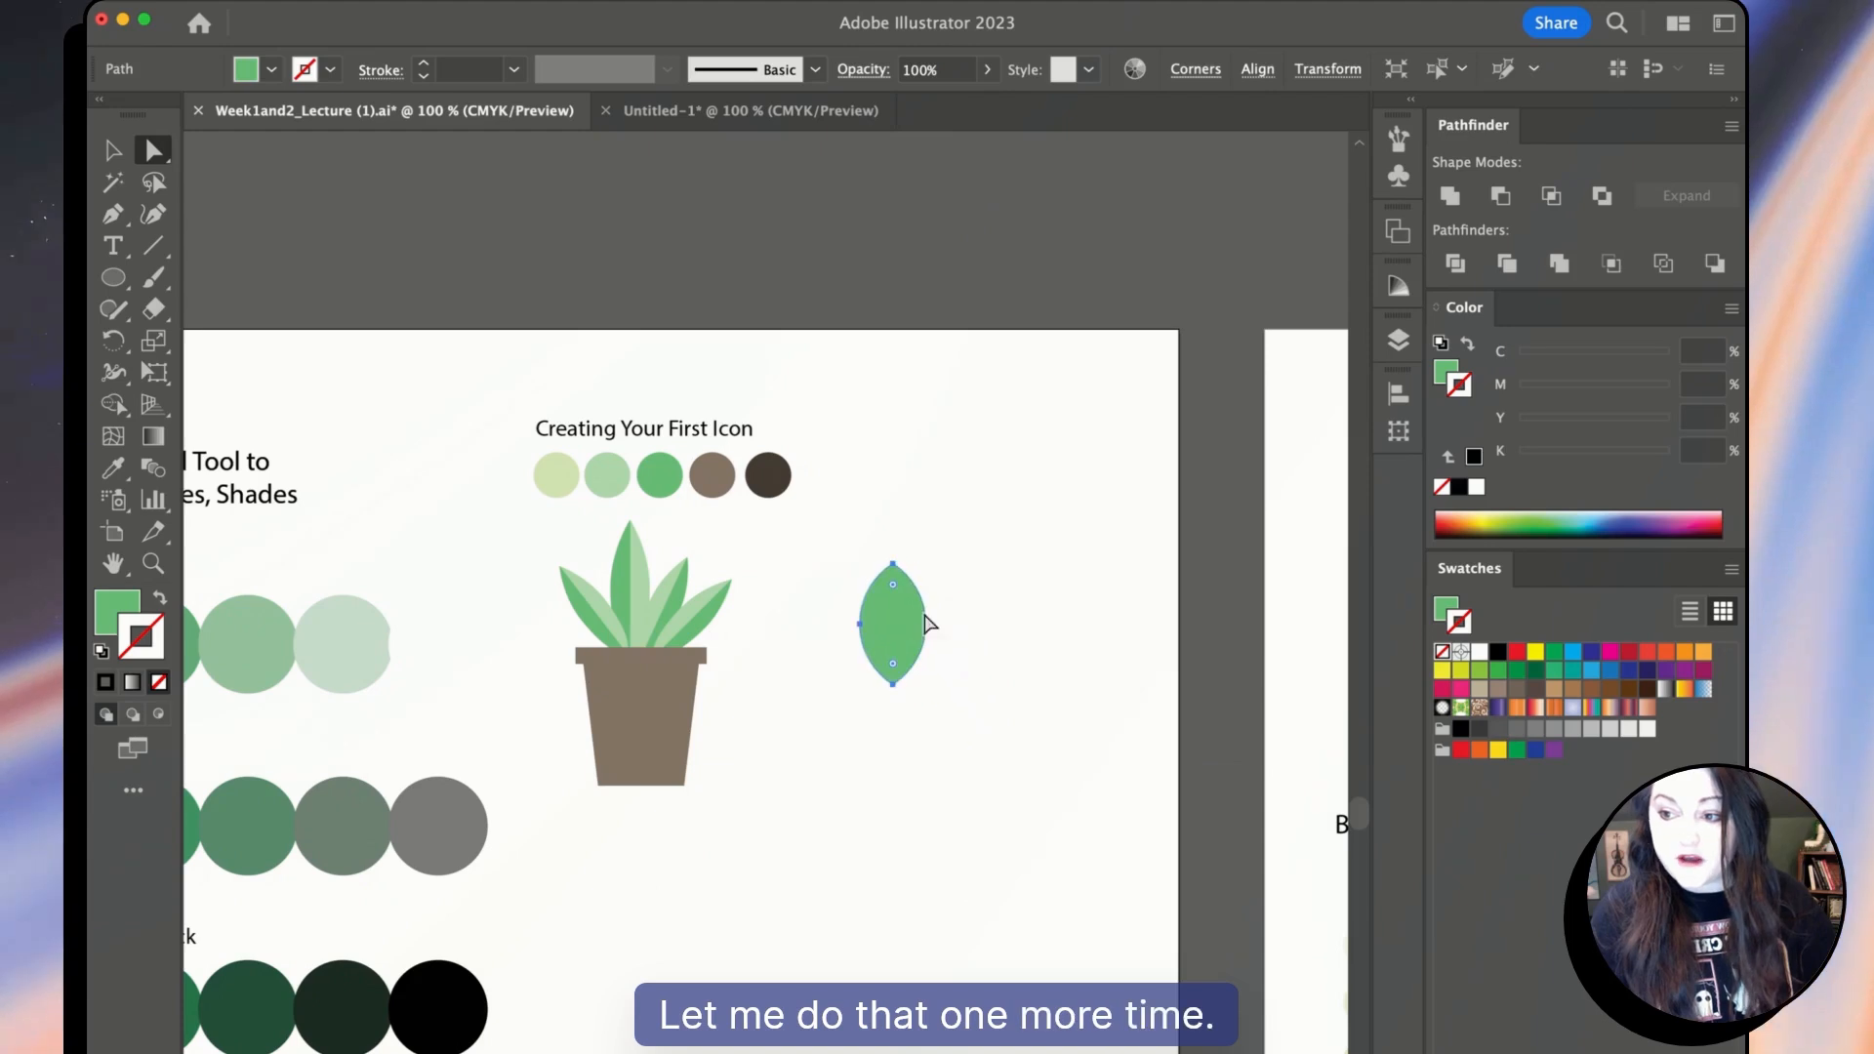
left_click(990, 598)
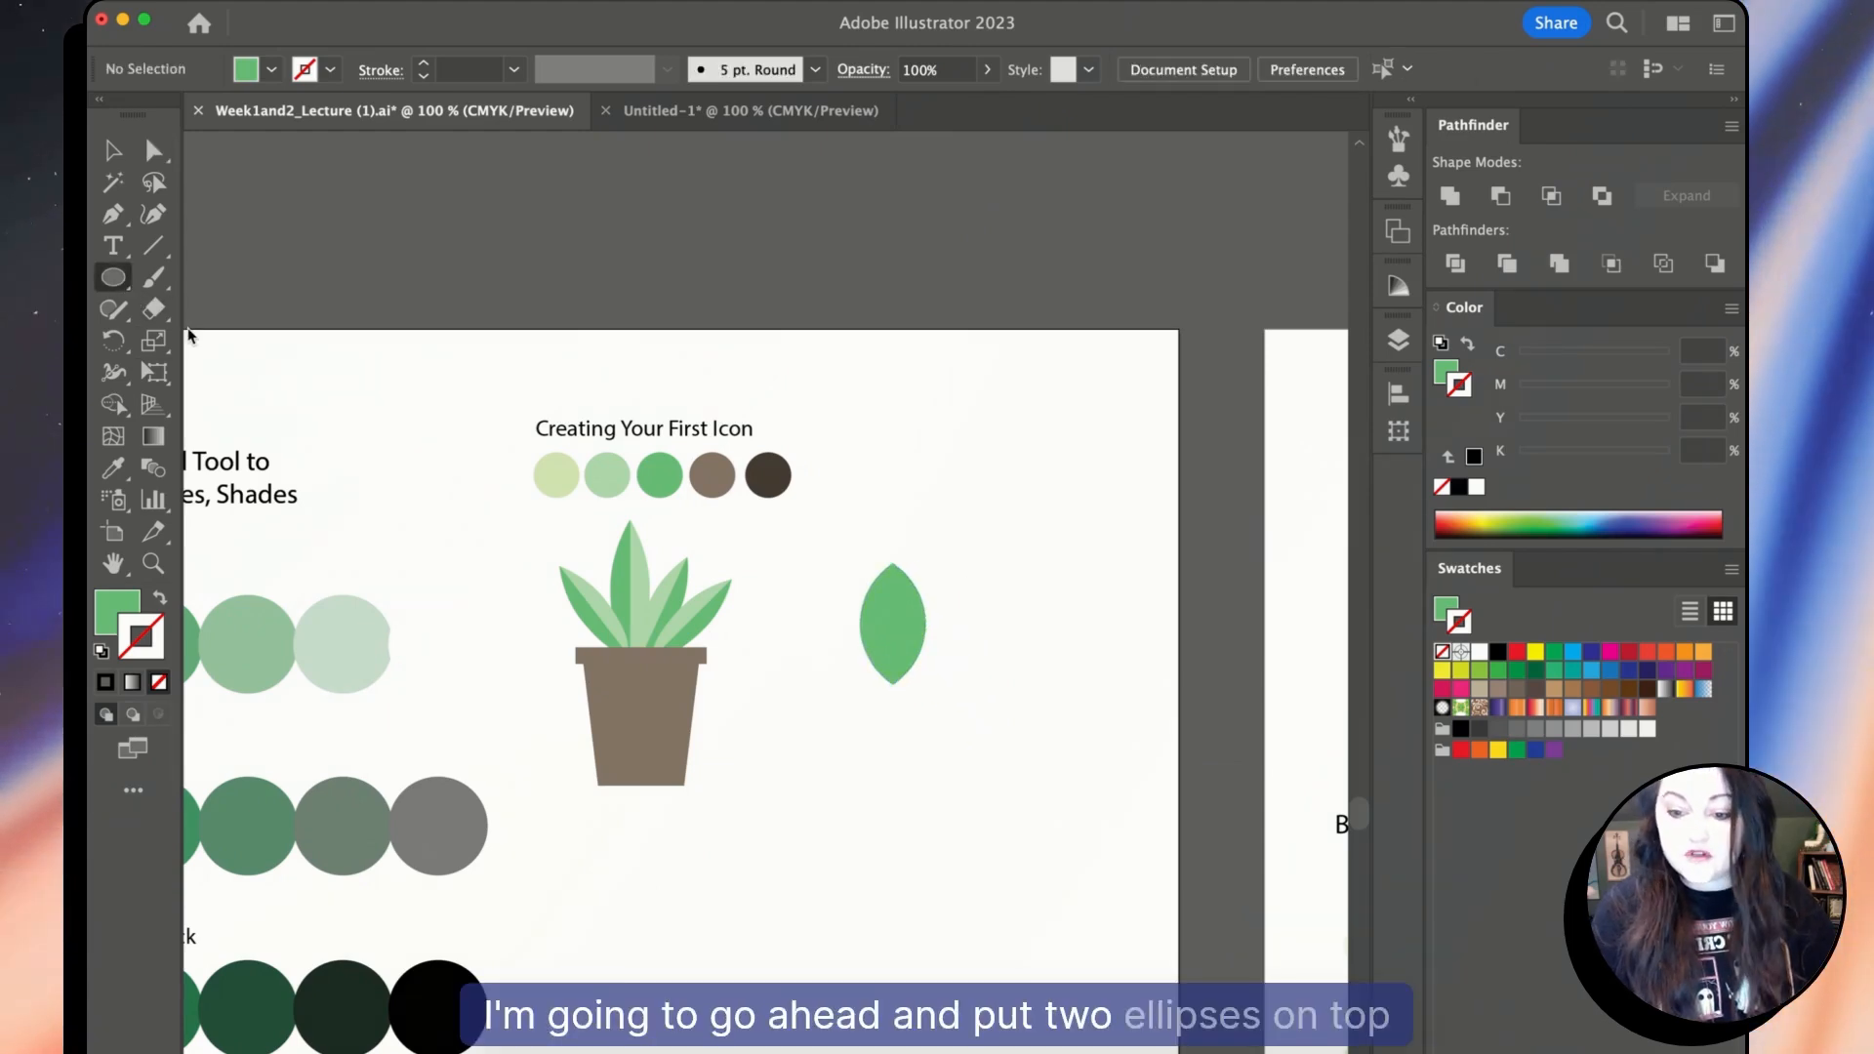
Draw a smaller green circle below the leaf and offset a pasted copy to the right so the two overlap.
mouse_move(797, 792)
left_mouse_down()
mouse_move(895, 889)
mouse_move(902, 851)
left_mouse_up()
key("v")
key("super+c")
key("super+f")
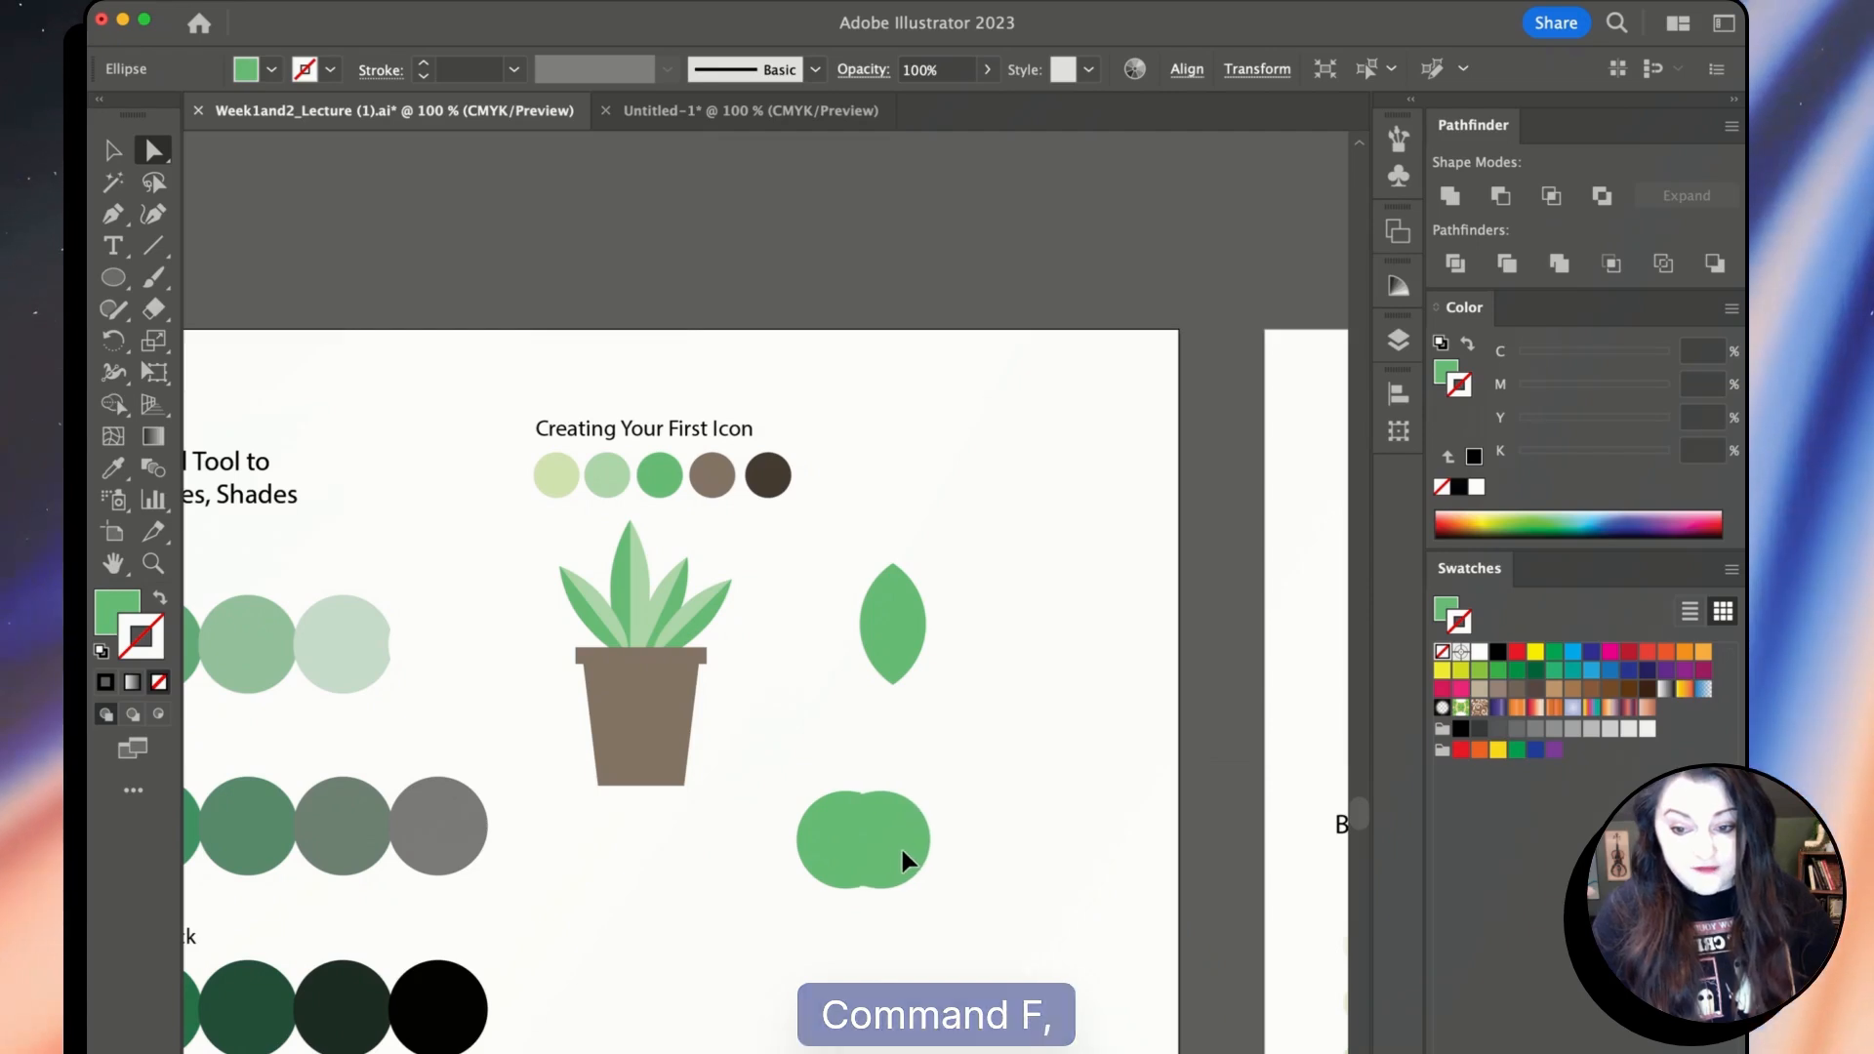
left_click(960, 850)
left_click_drag(909, 847, 924, 847)
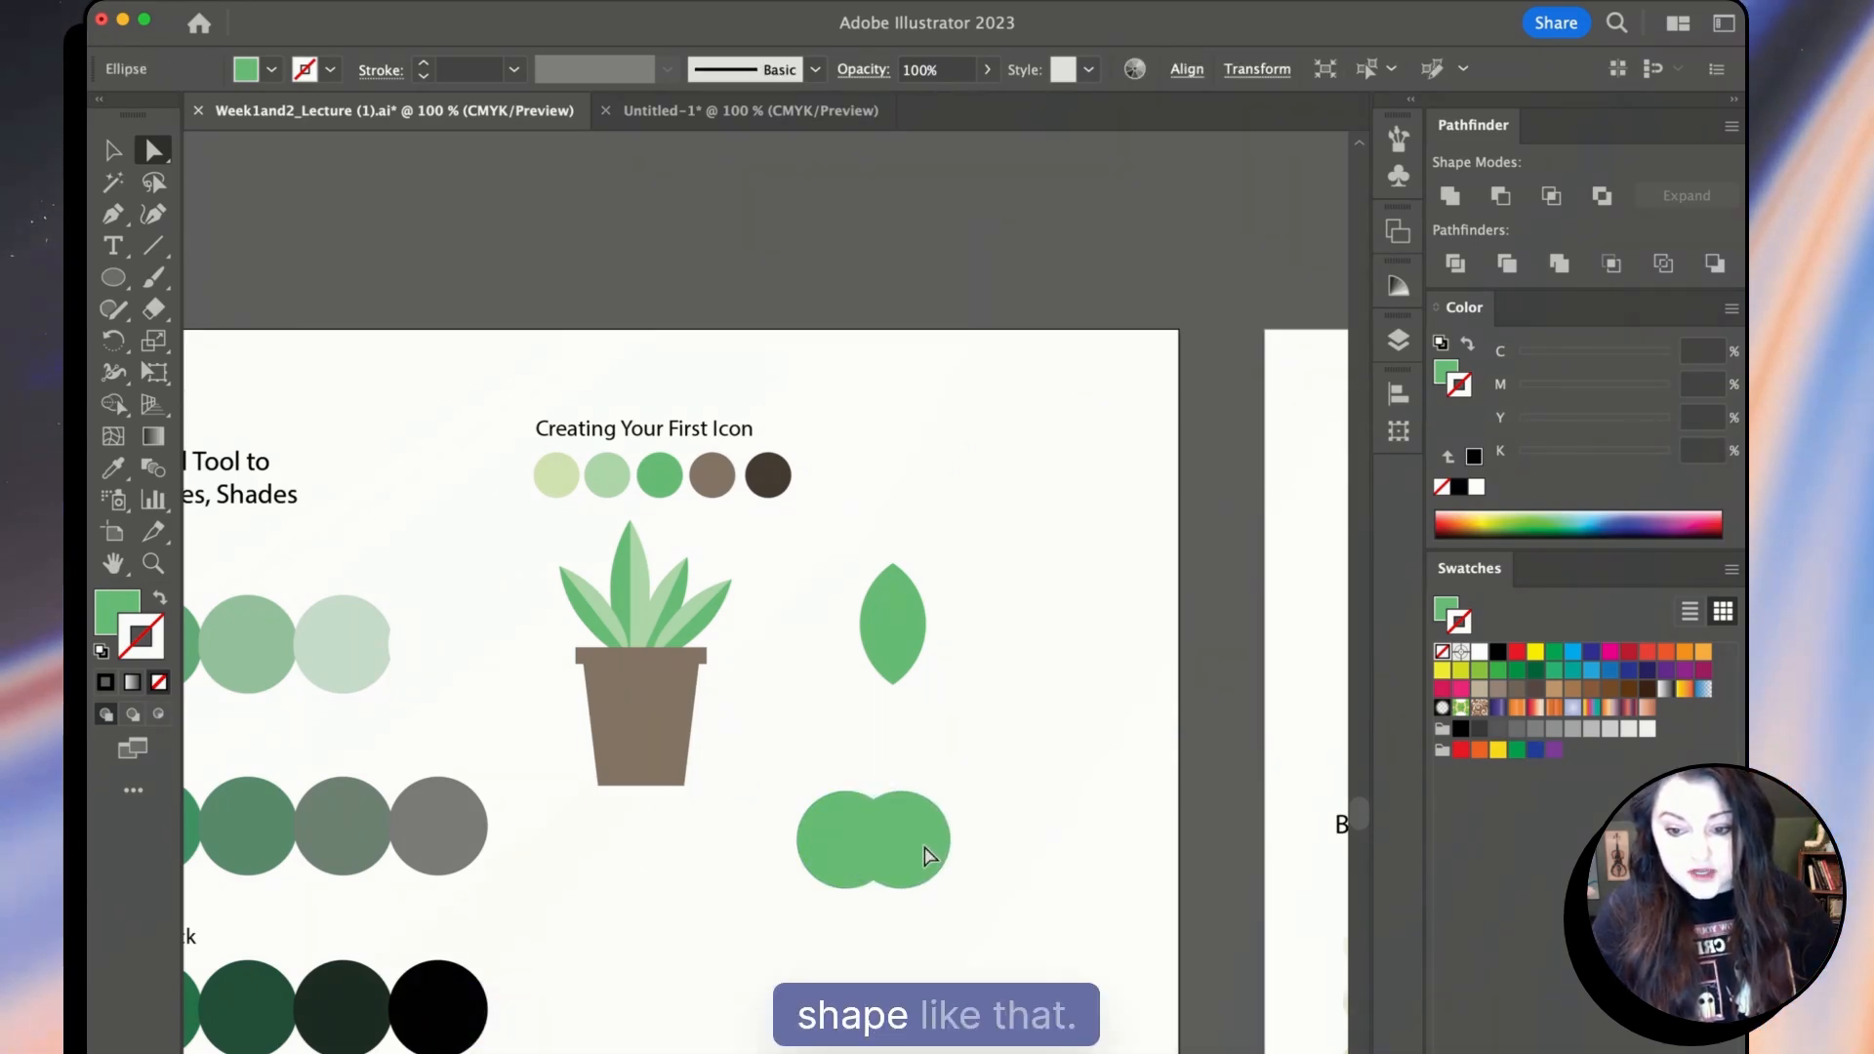
Intersect the two smaller circles into a second leaf and move it up to the lower right of the larger leaf.
left_click(924, 855)
scroll(822, 831, "right", 2)
scroll(822, 831, "down", 1)
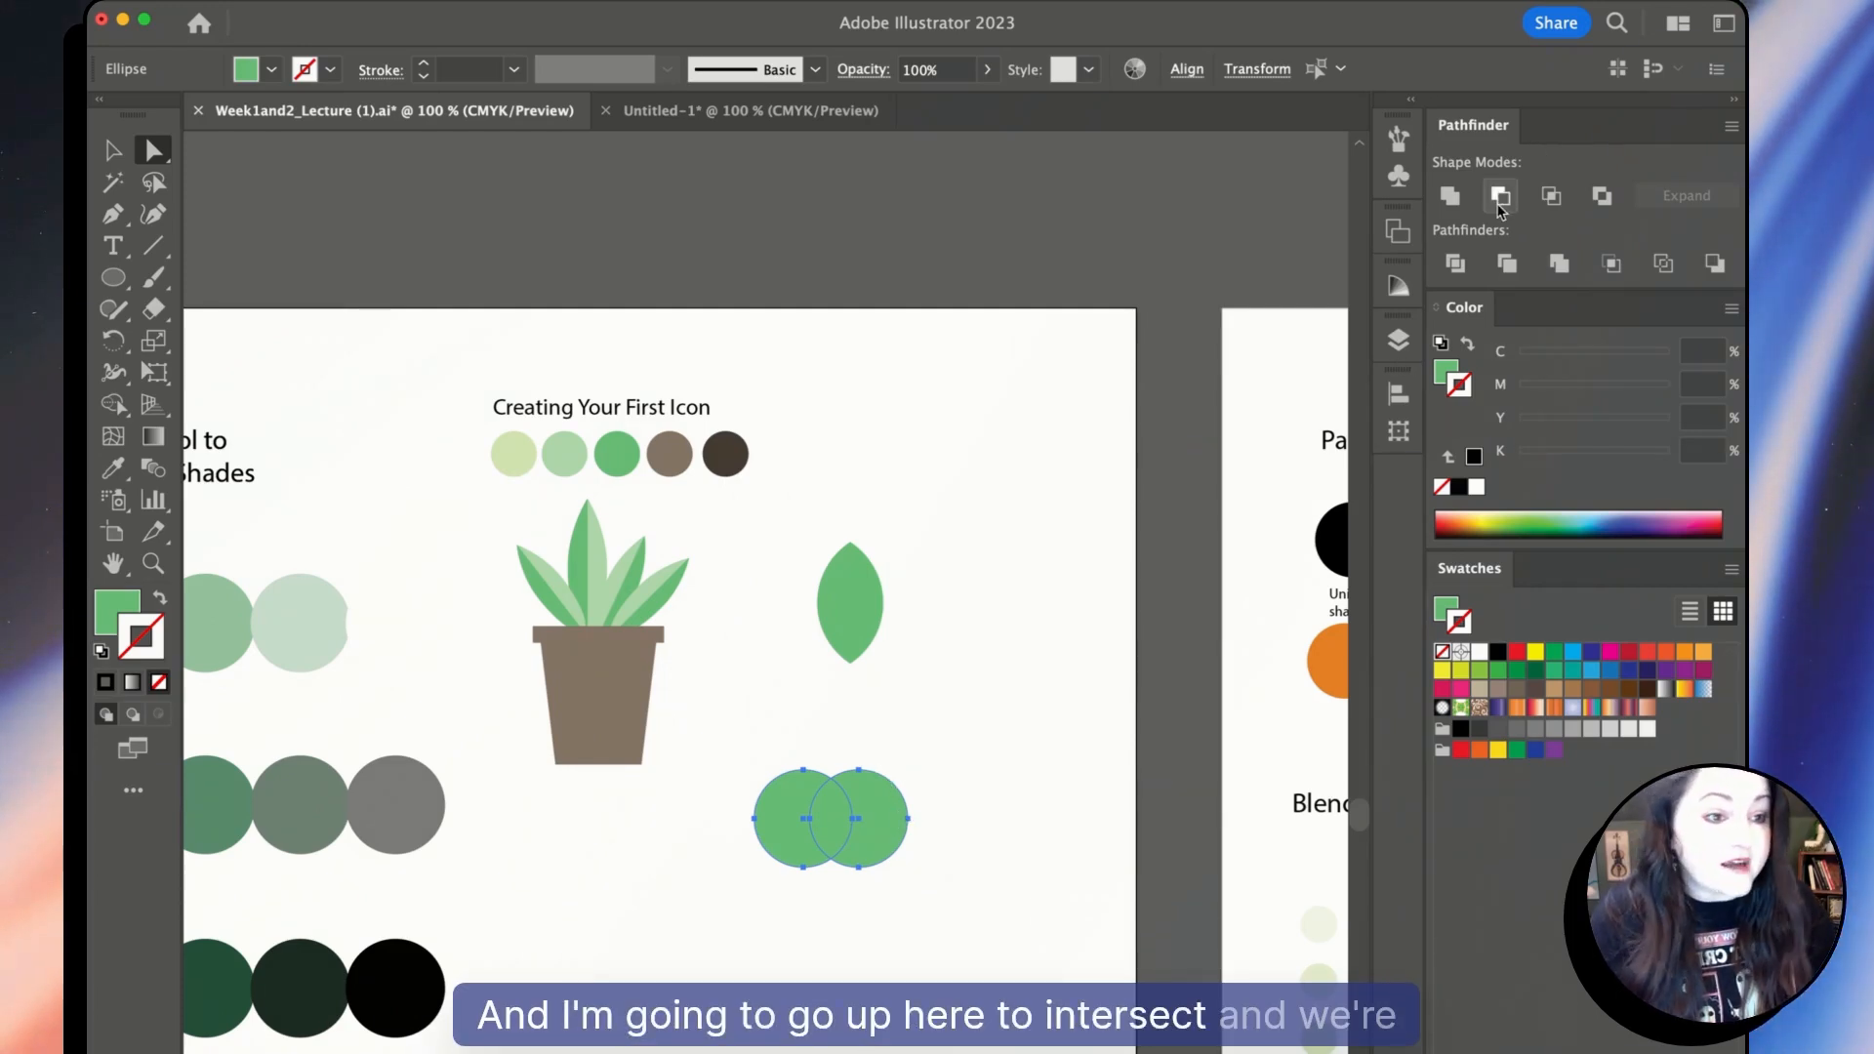
left_click(1549, 197)
left_click(957, 989)
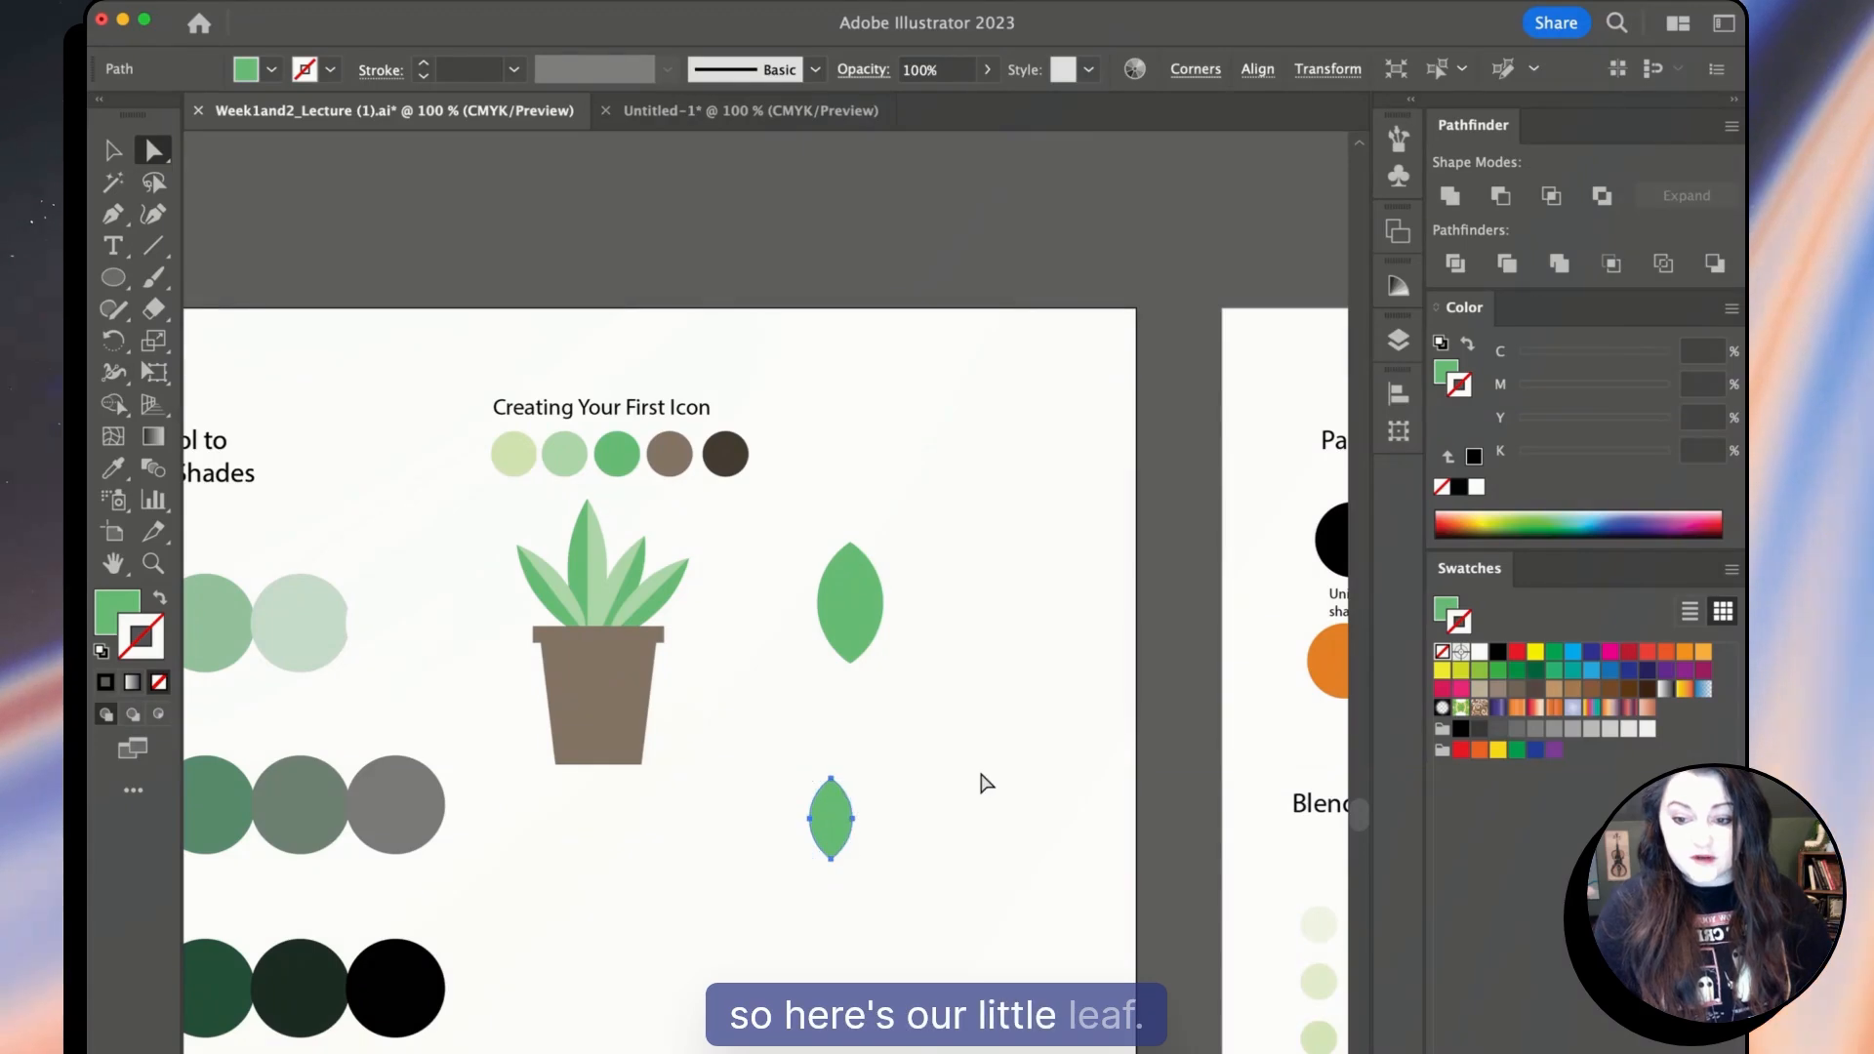
left_click_drag(833, 820, 970, 741)
Delete the larger green leaf and move the smaller leaf up beside the potted plant.
left_click(818, 603)
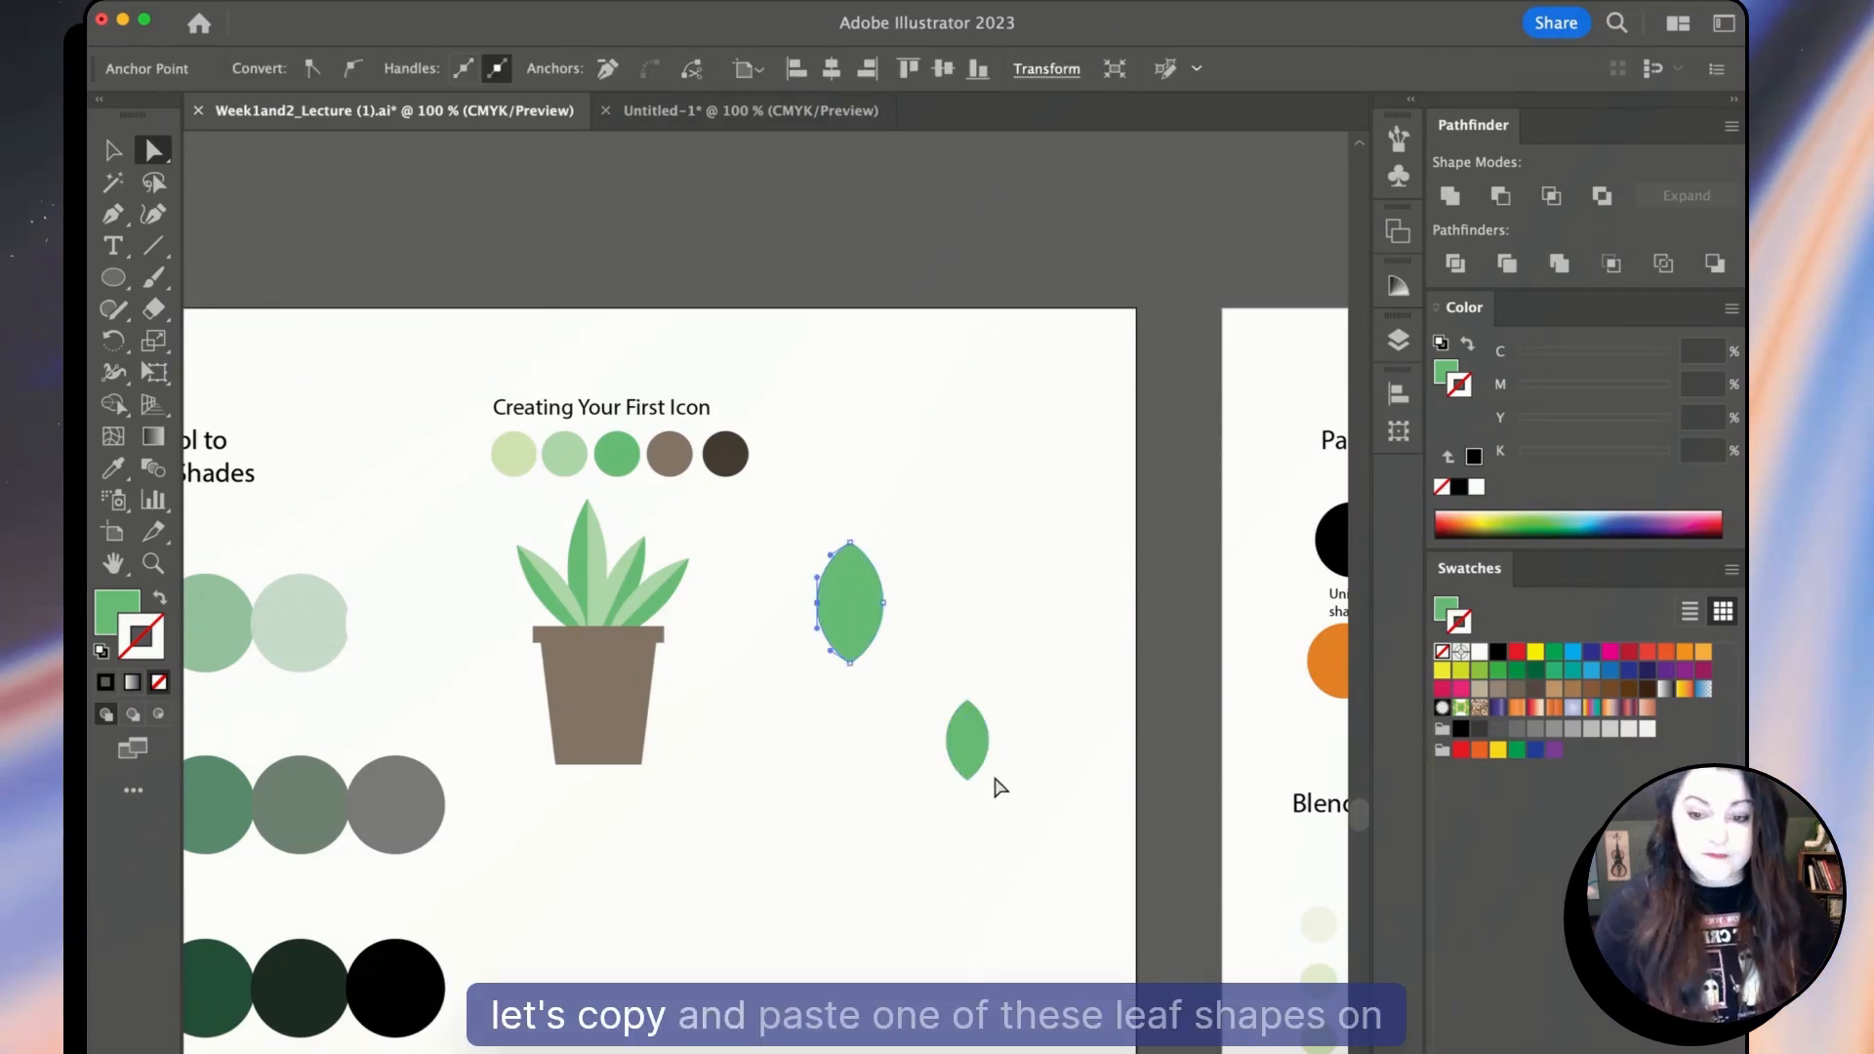
key("Delete")
key("super+z")
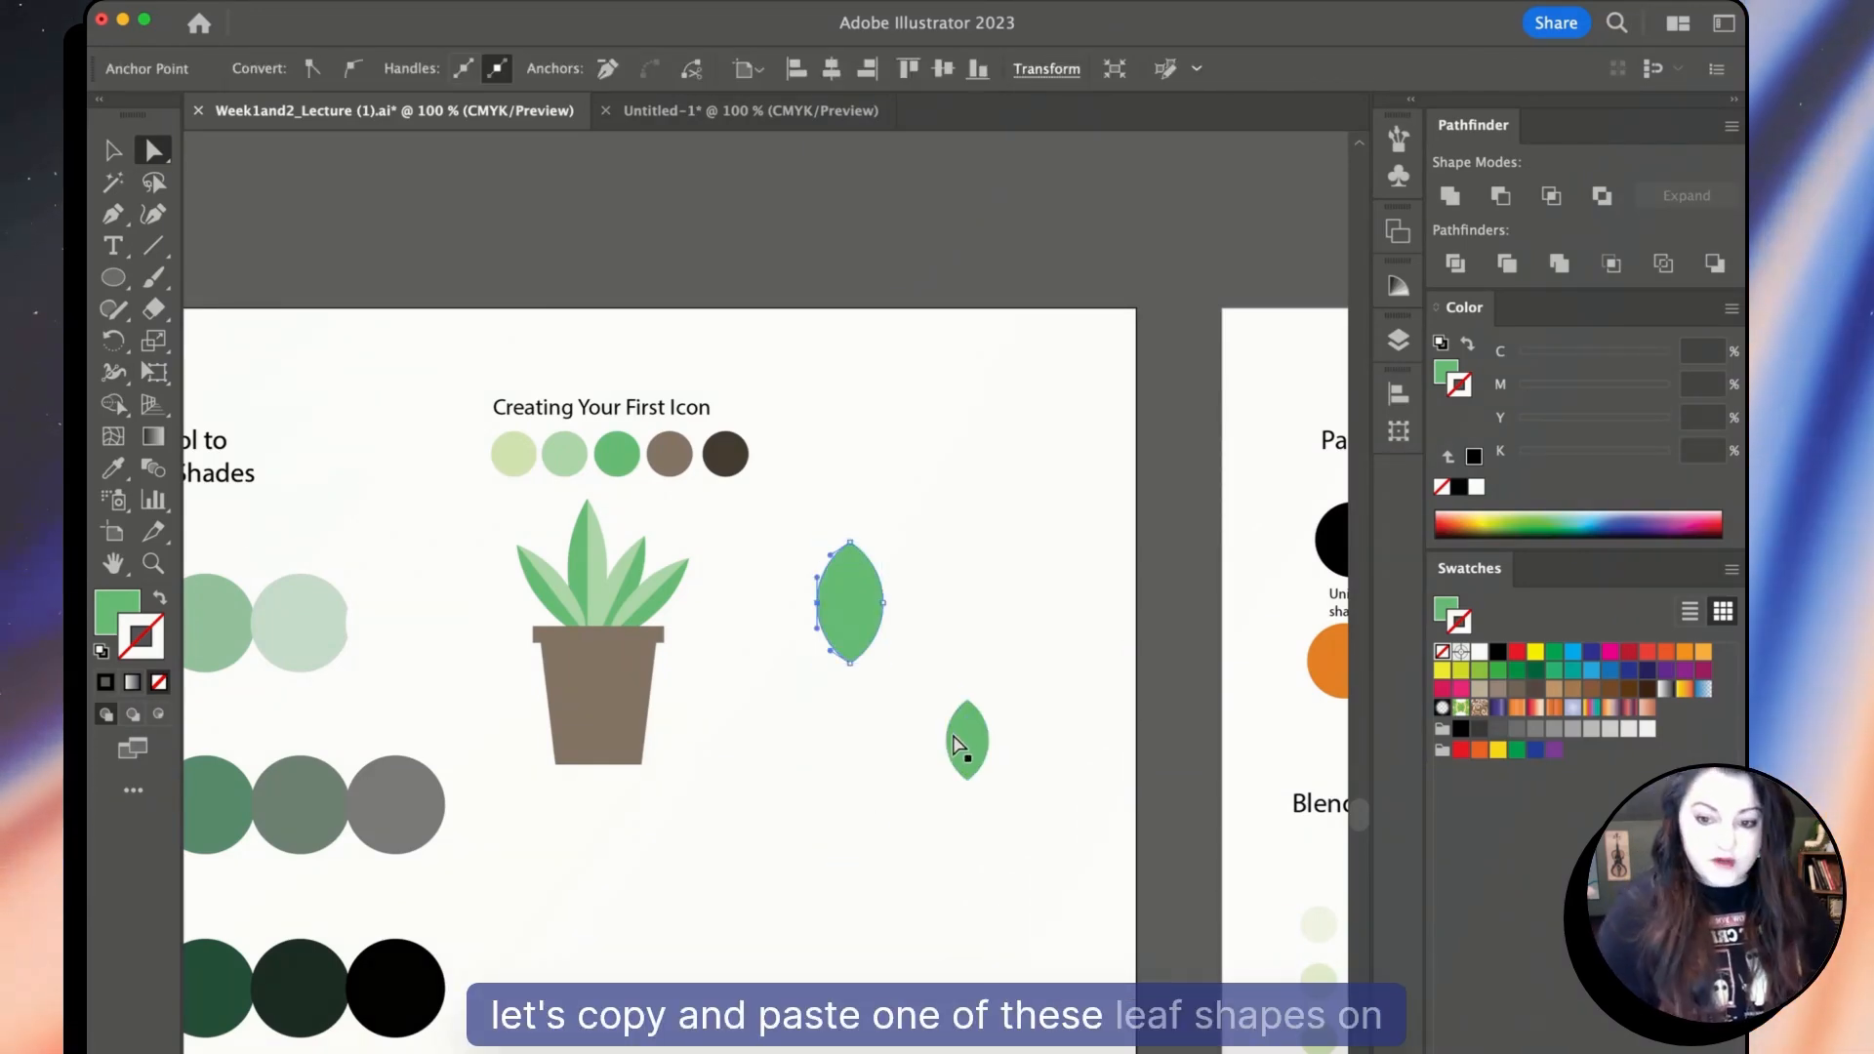
key("Delete")
key("Delete")
left_click_drag(959, 747, 1056, 594)
key("super+equal")
key("super+equal")
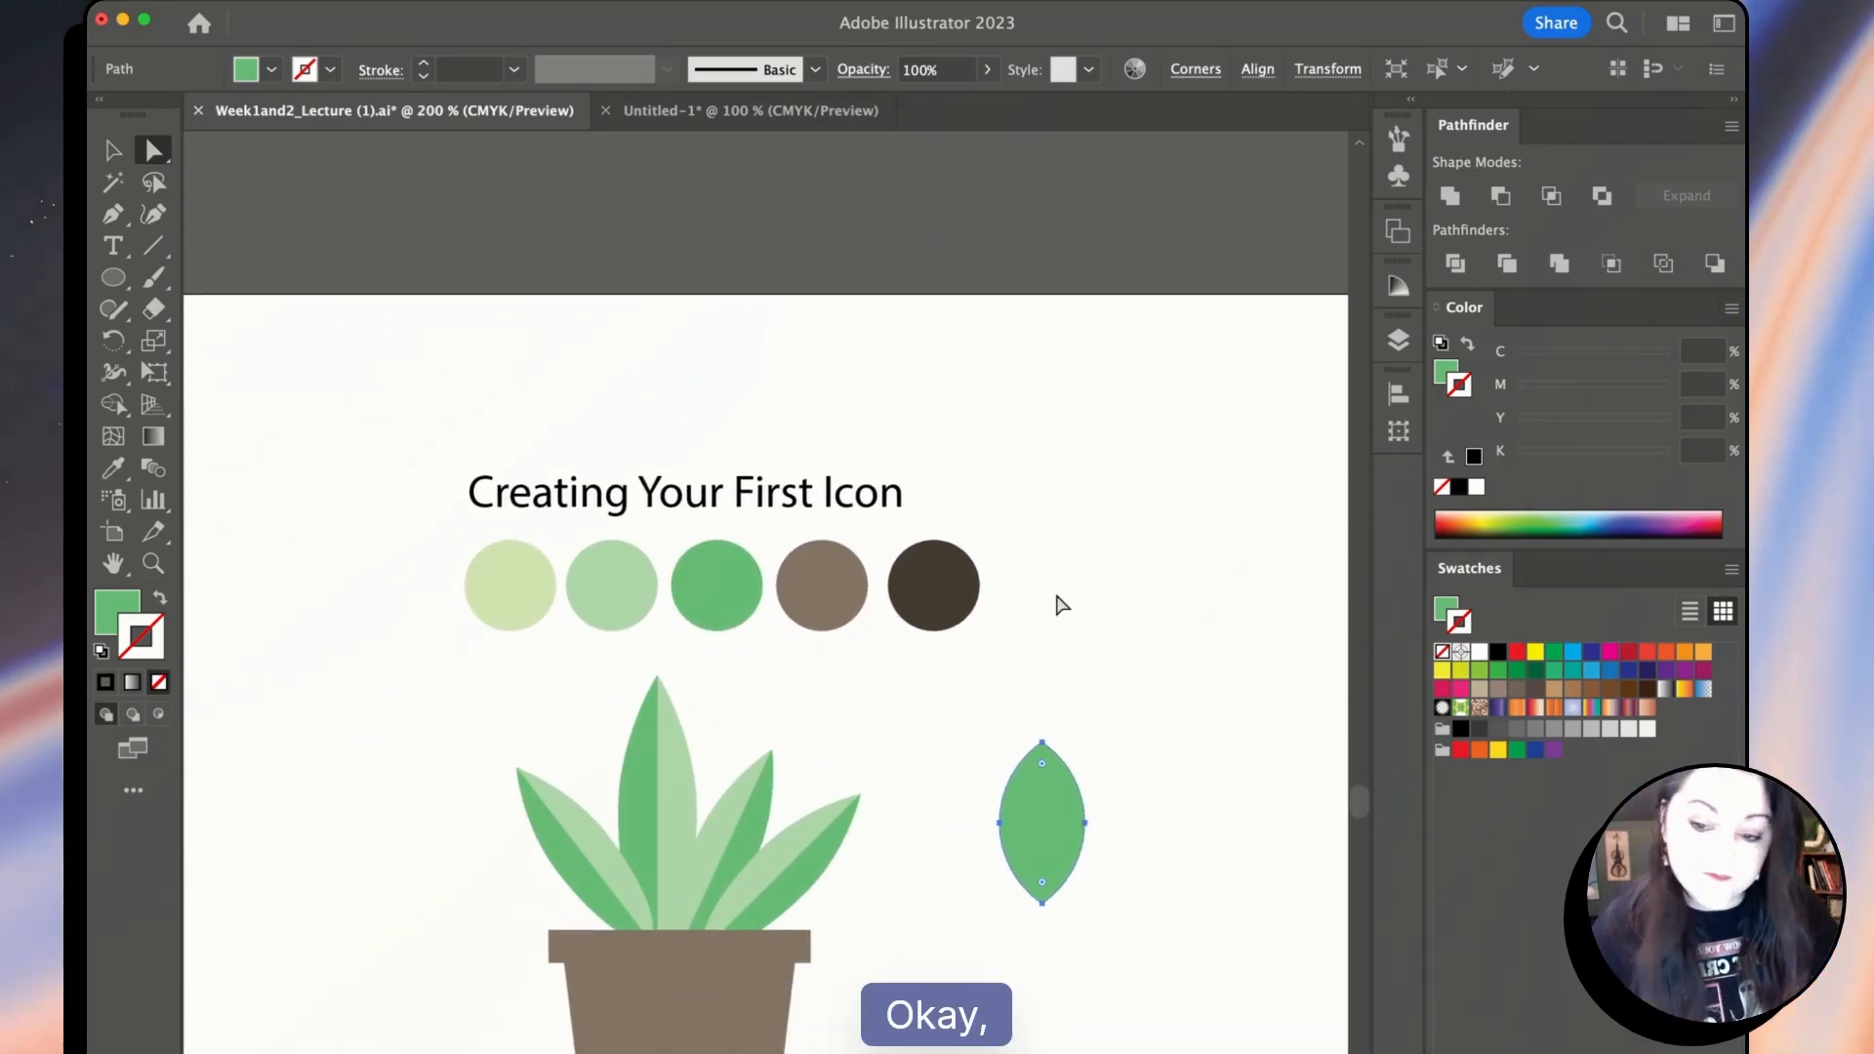
Place a copy of the leaf to its right and color the copy with the light green sampled from the second palette circle.
left_click(1087, 807)
left_click_drag(1063, 820, 1155, 841)
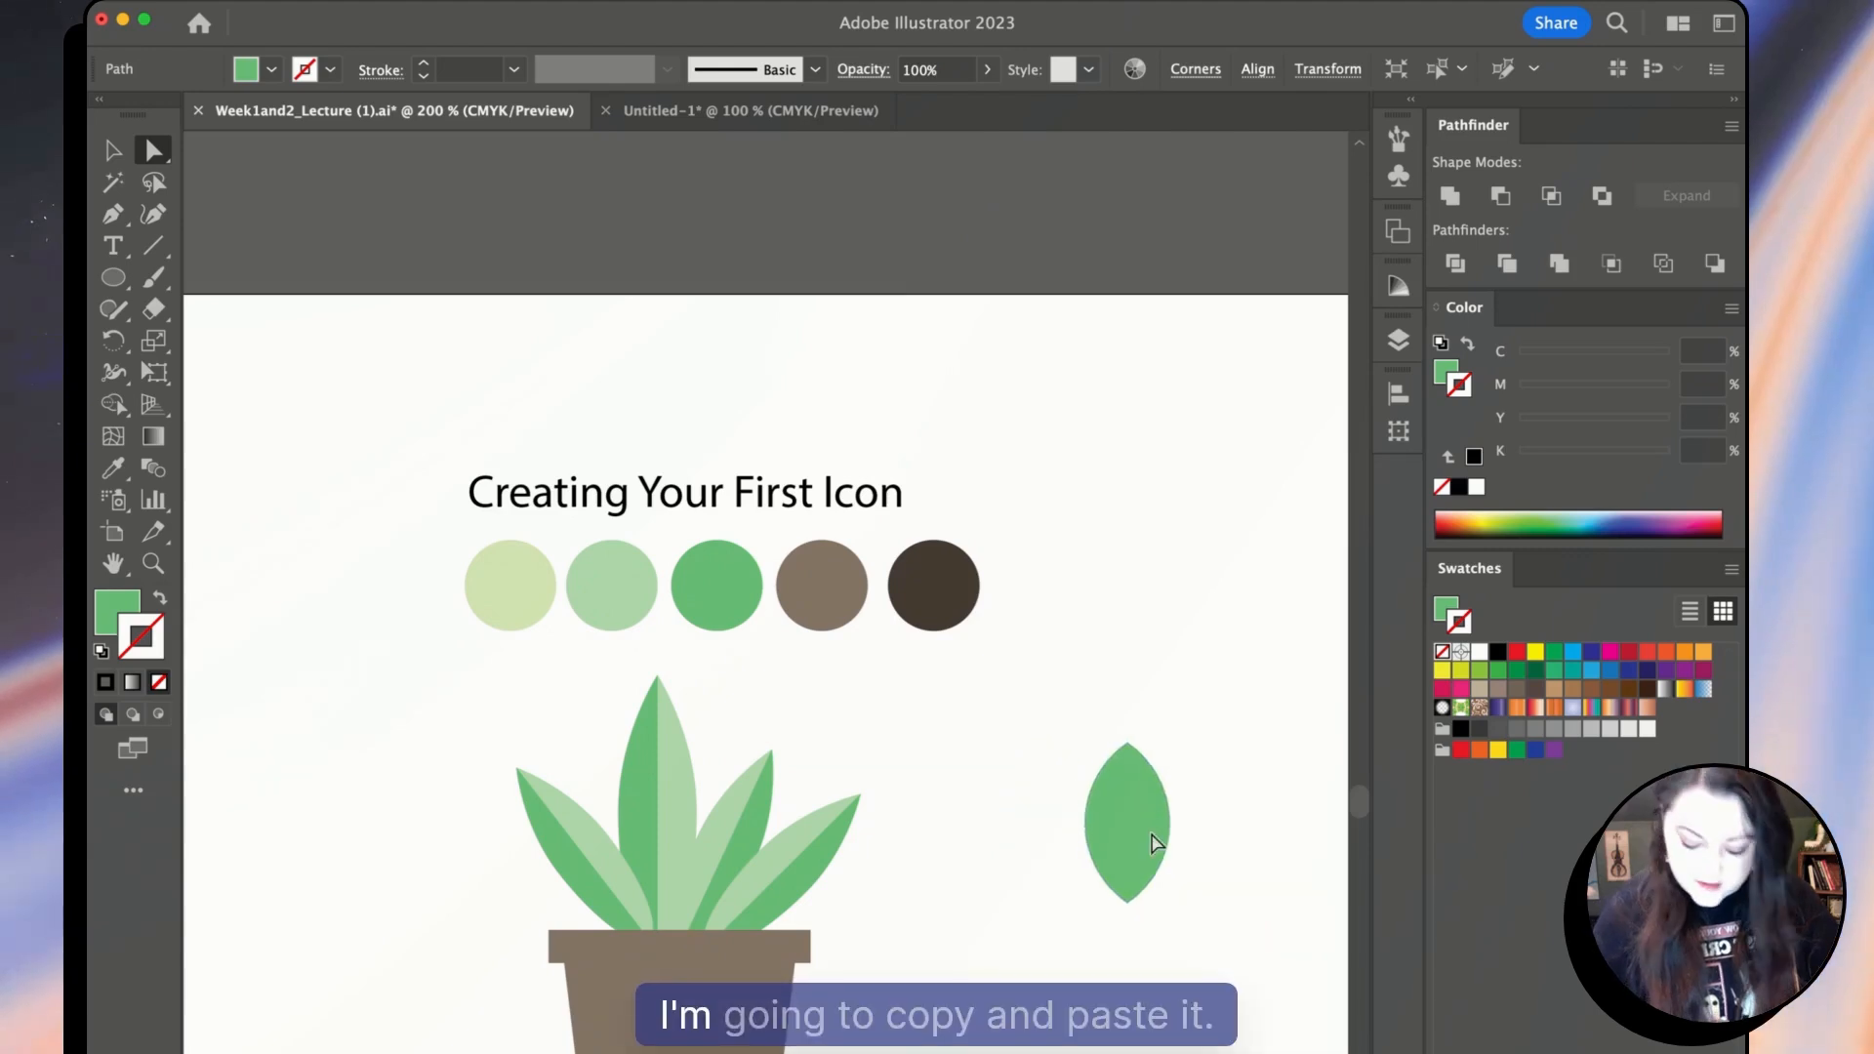
key("super+z")
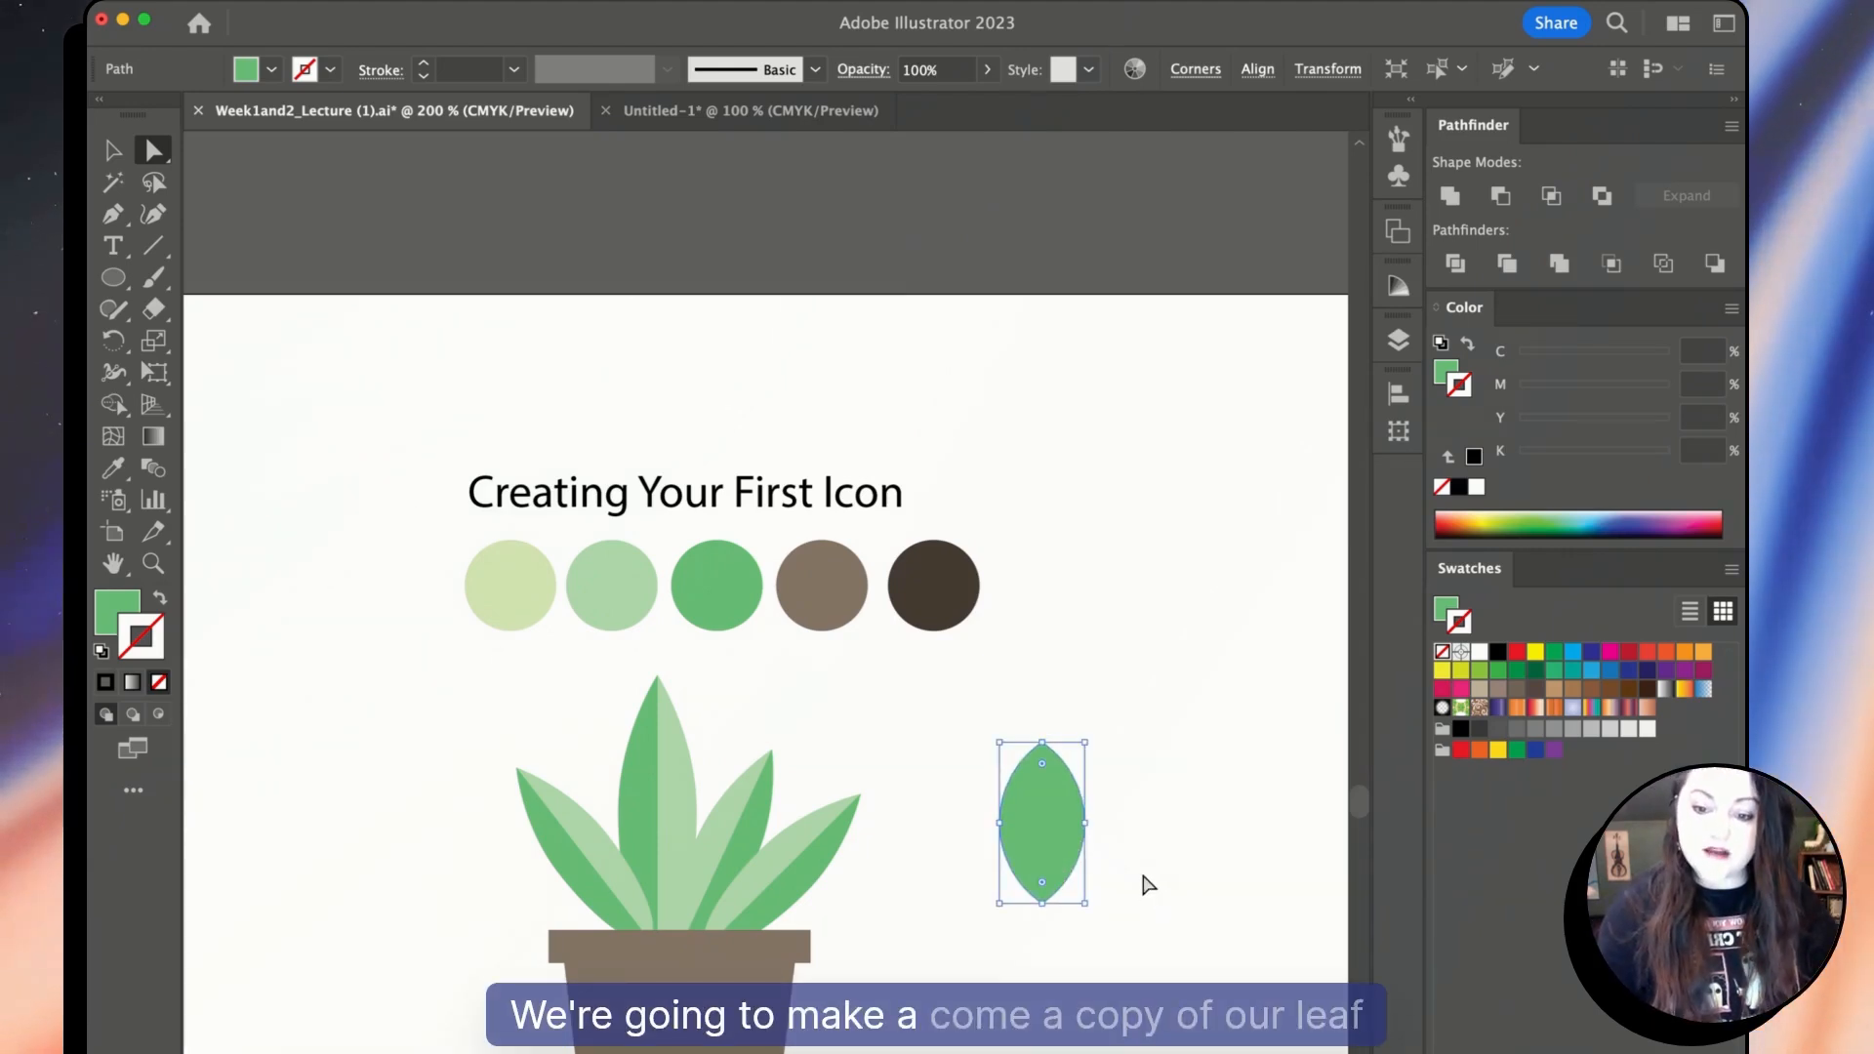
left_click_drag(1067, 865, 1175, 866)
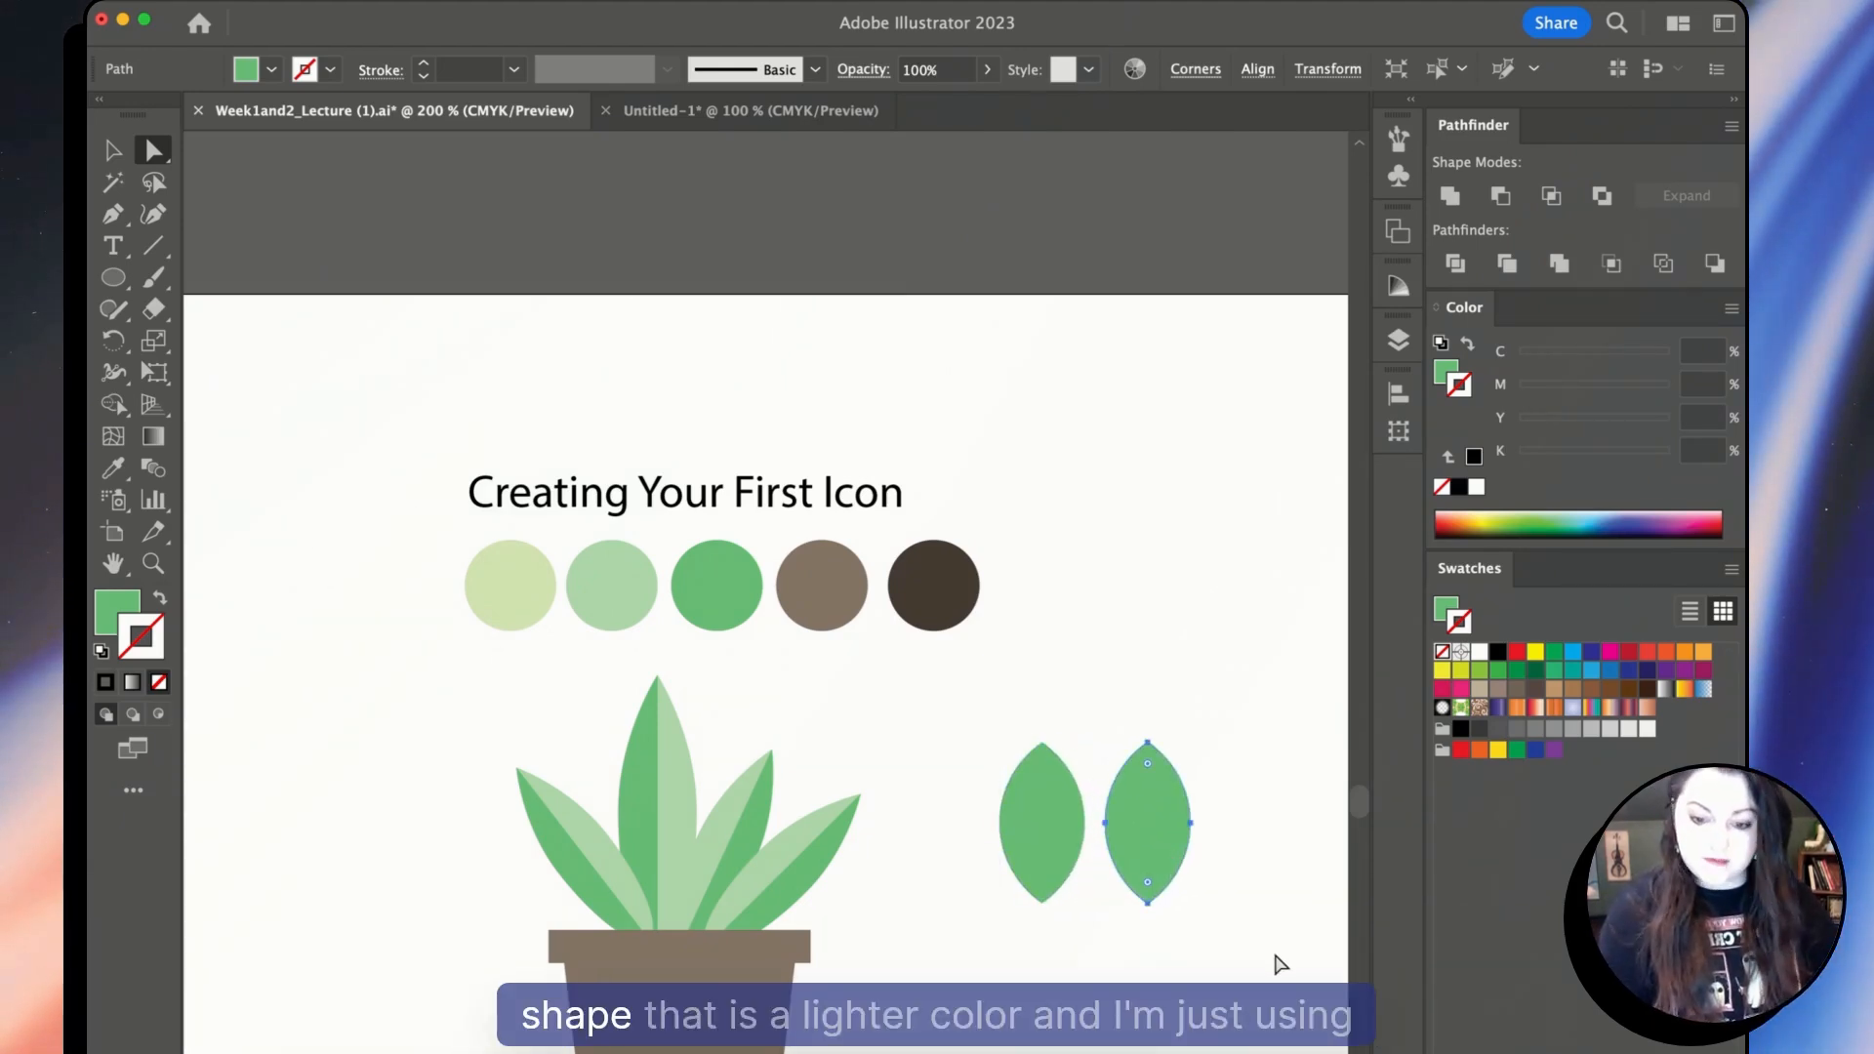
key("i")
left_click(608, 547)
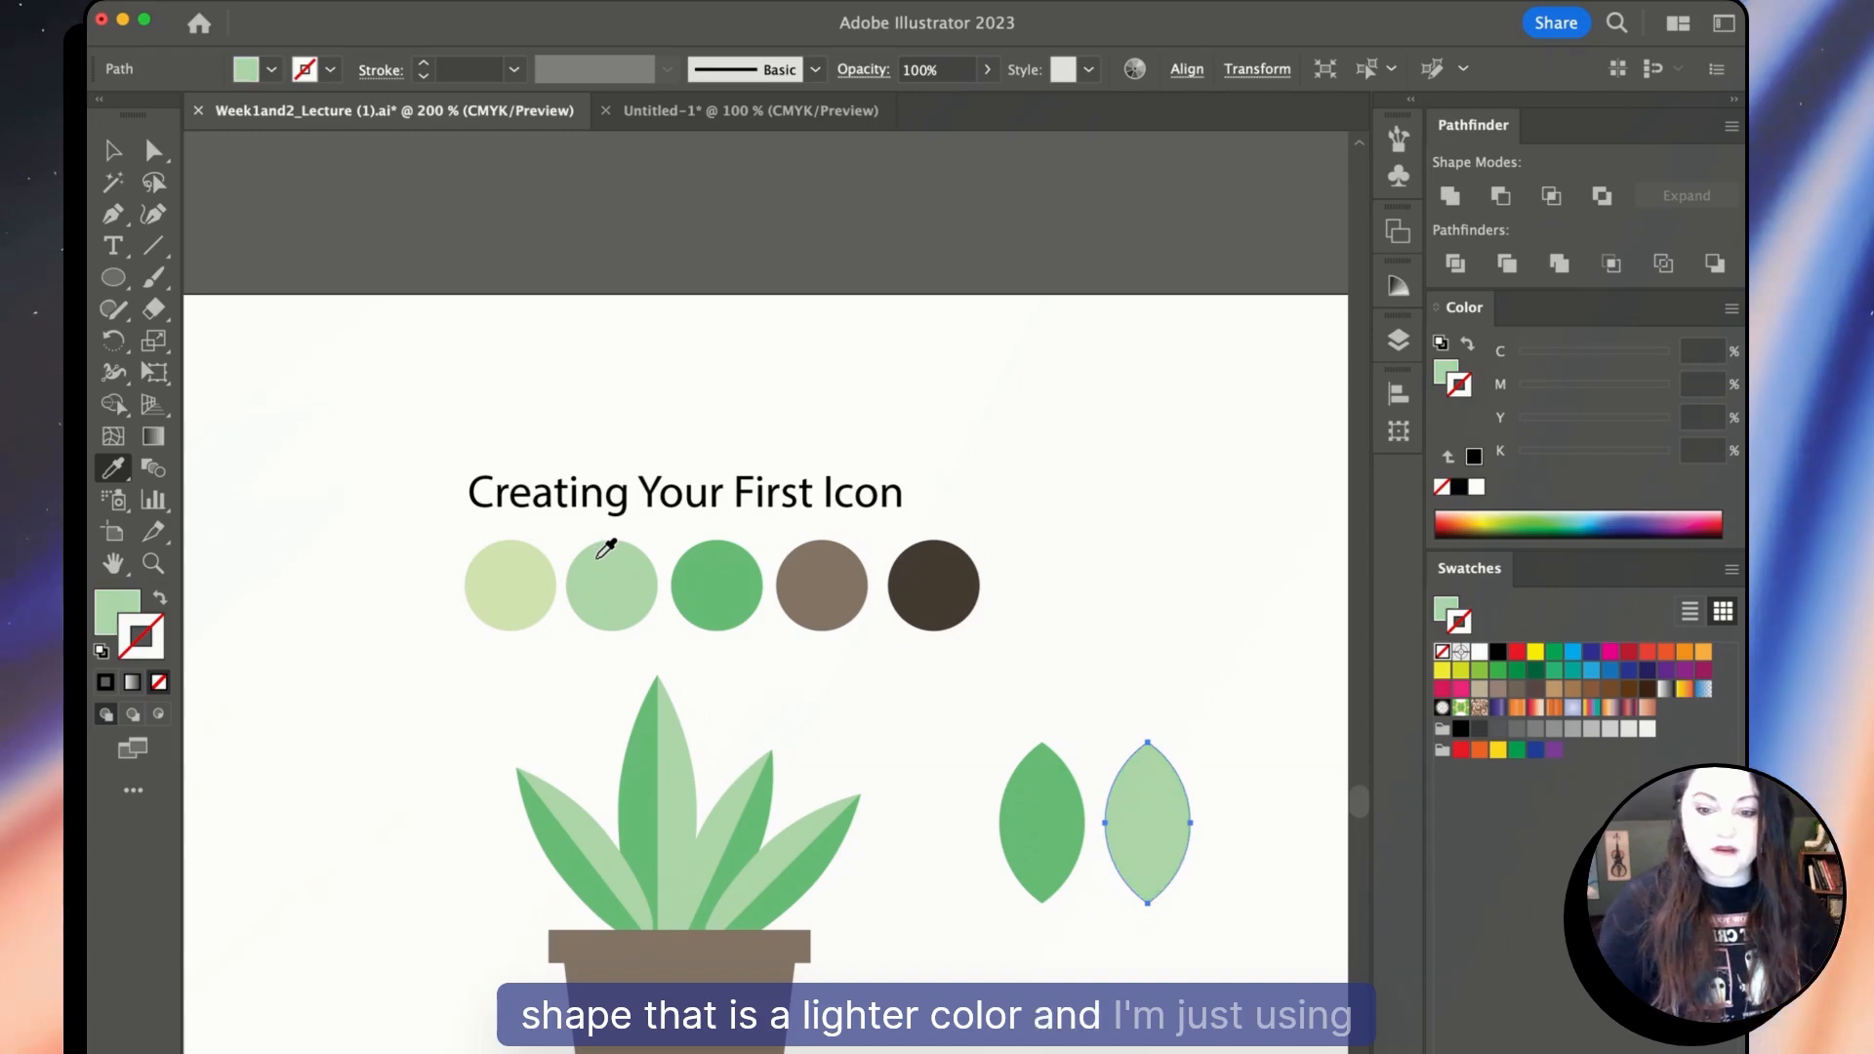
key("s")
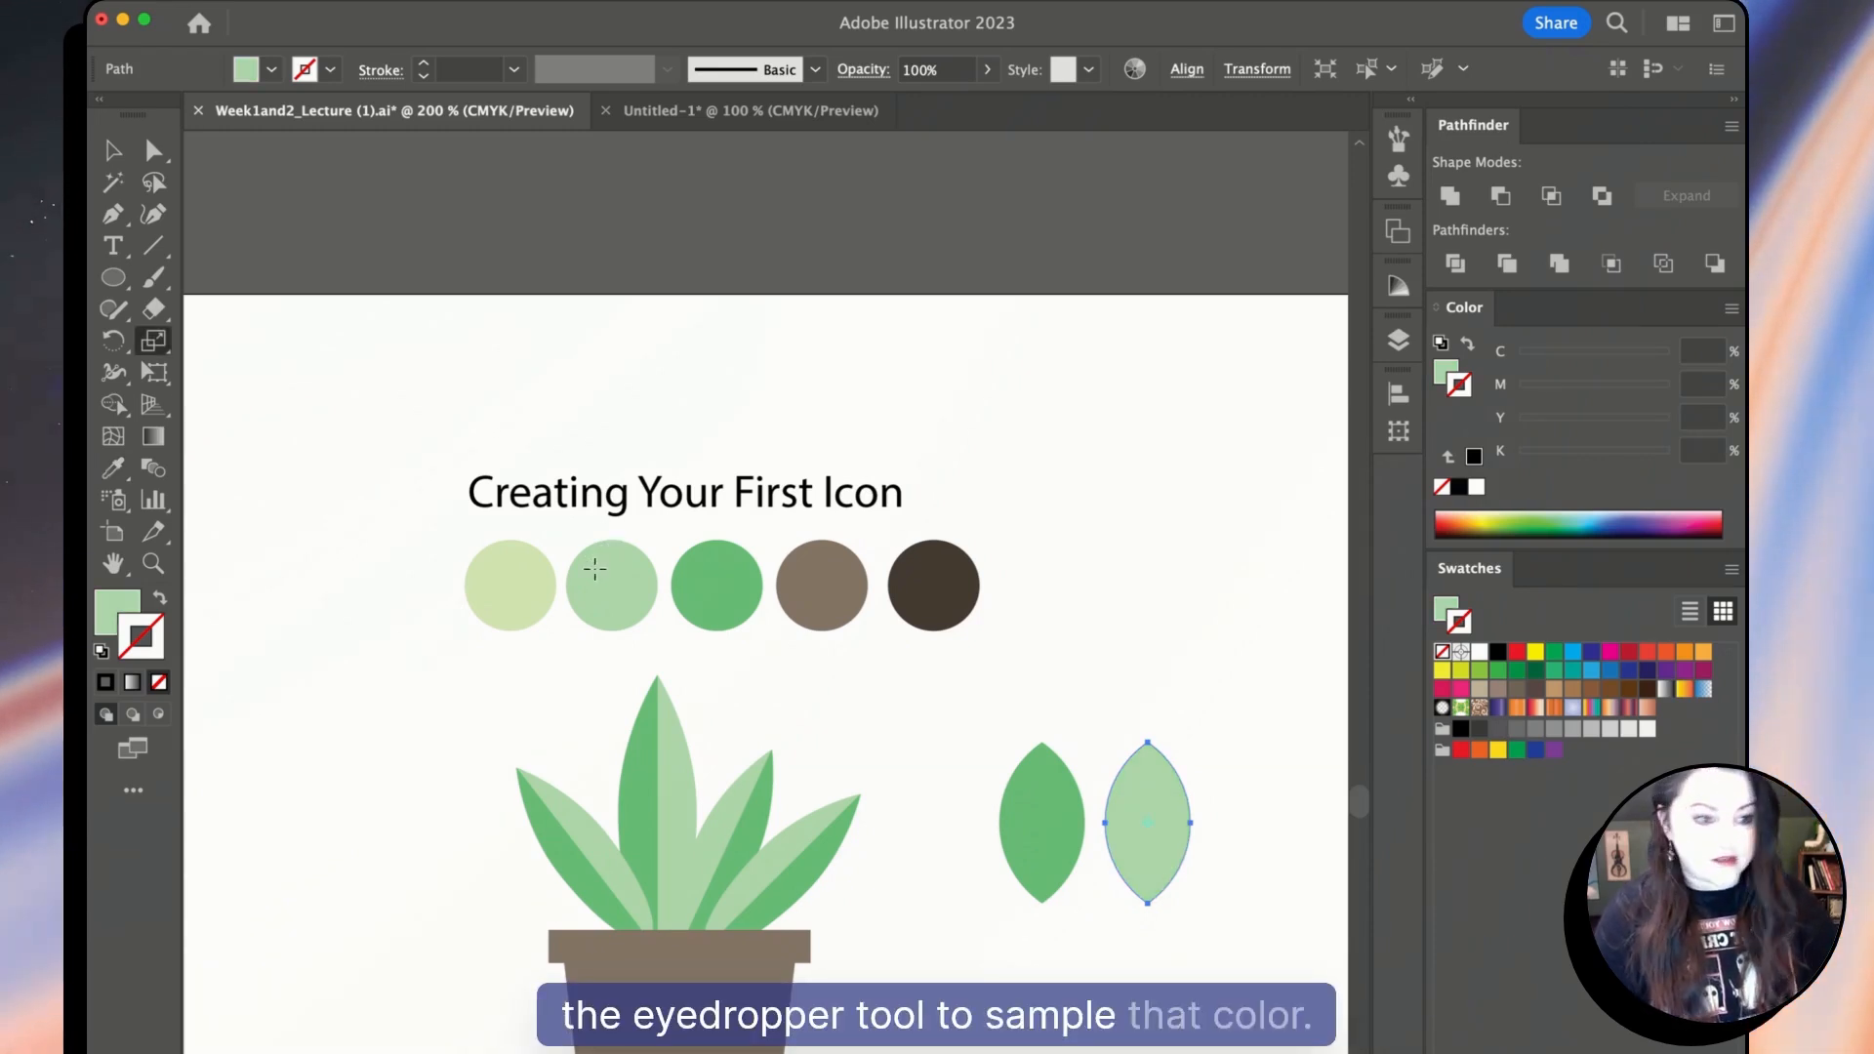
Delete the left-side anchor point of the light green leaf to leave only its right half.
key("a")
left_click(1115, 783)
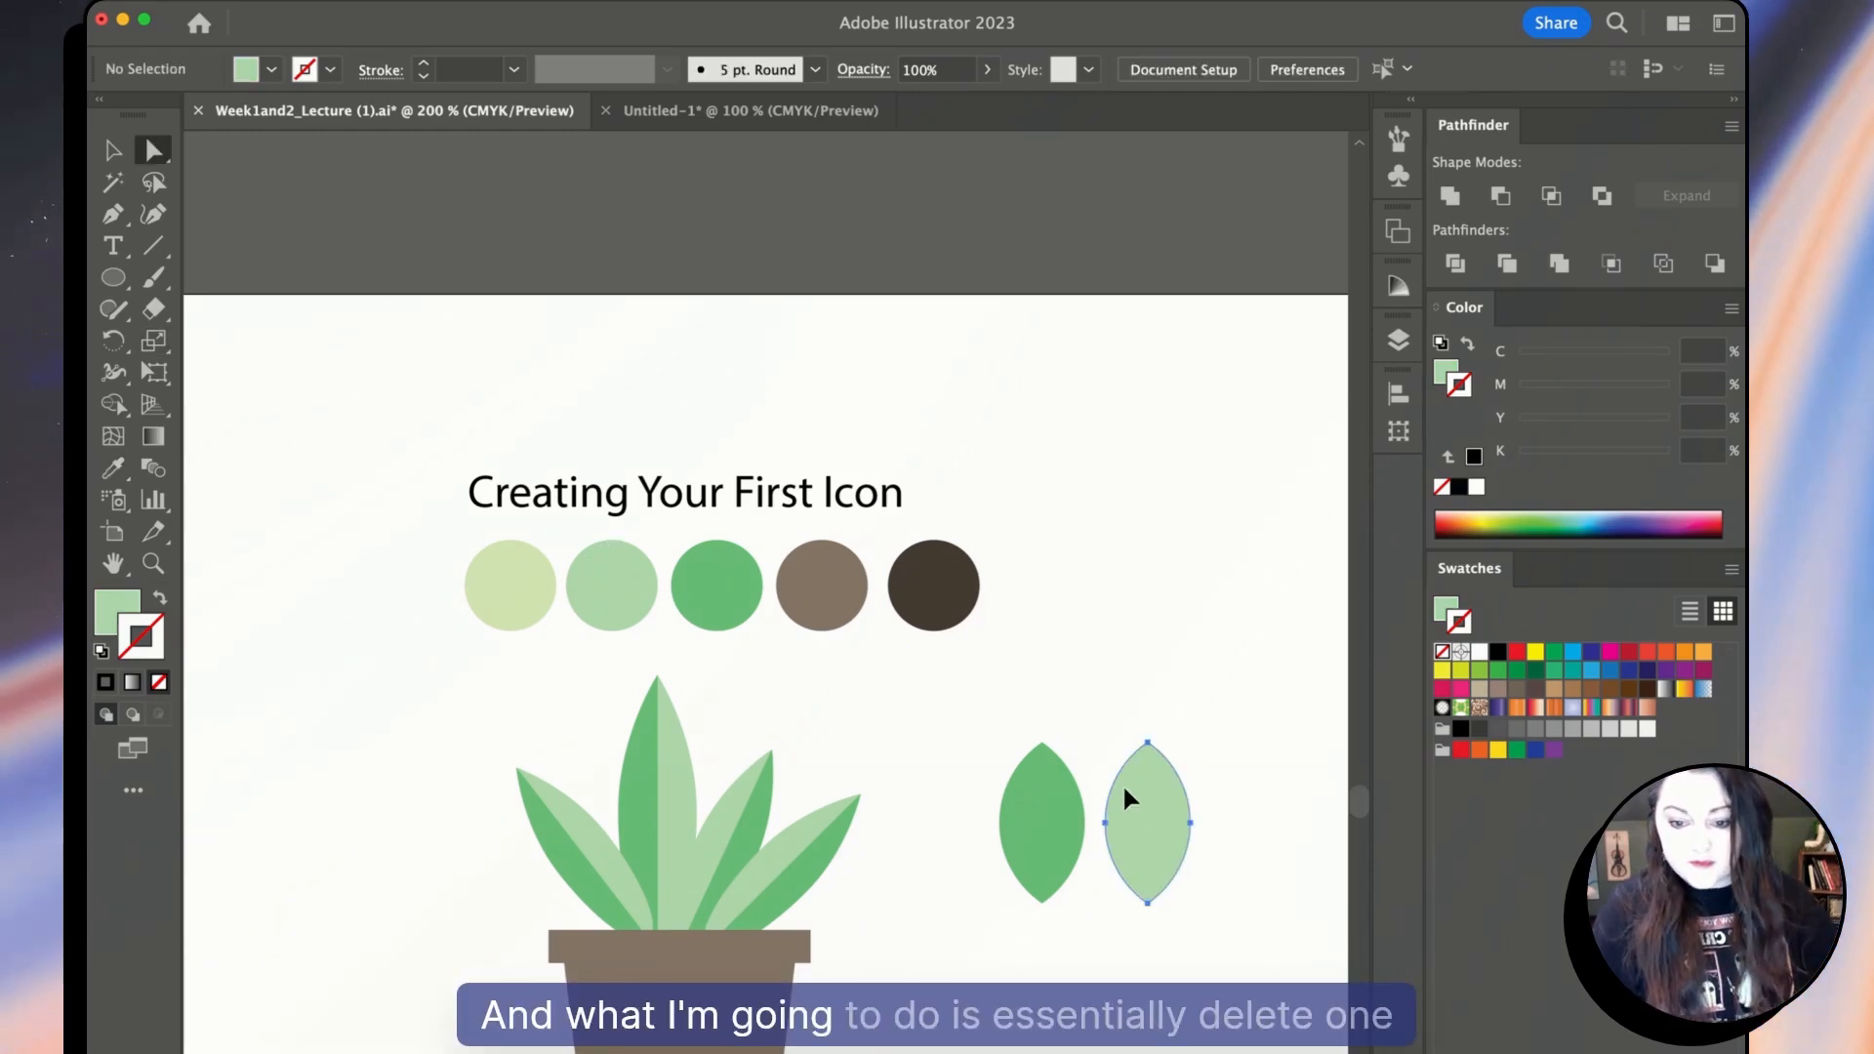
left_click(1105, 823)
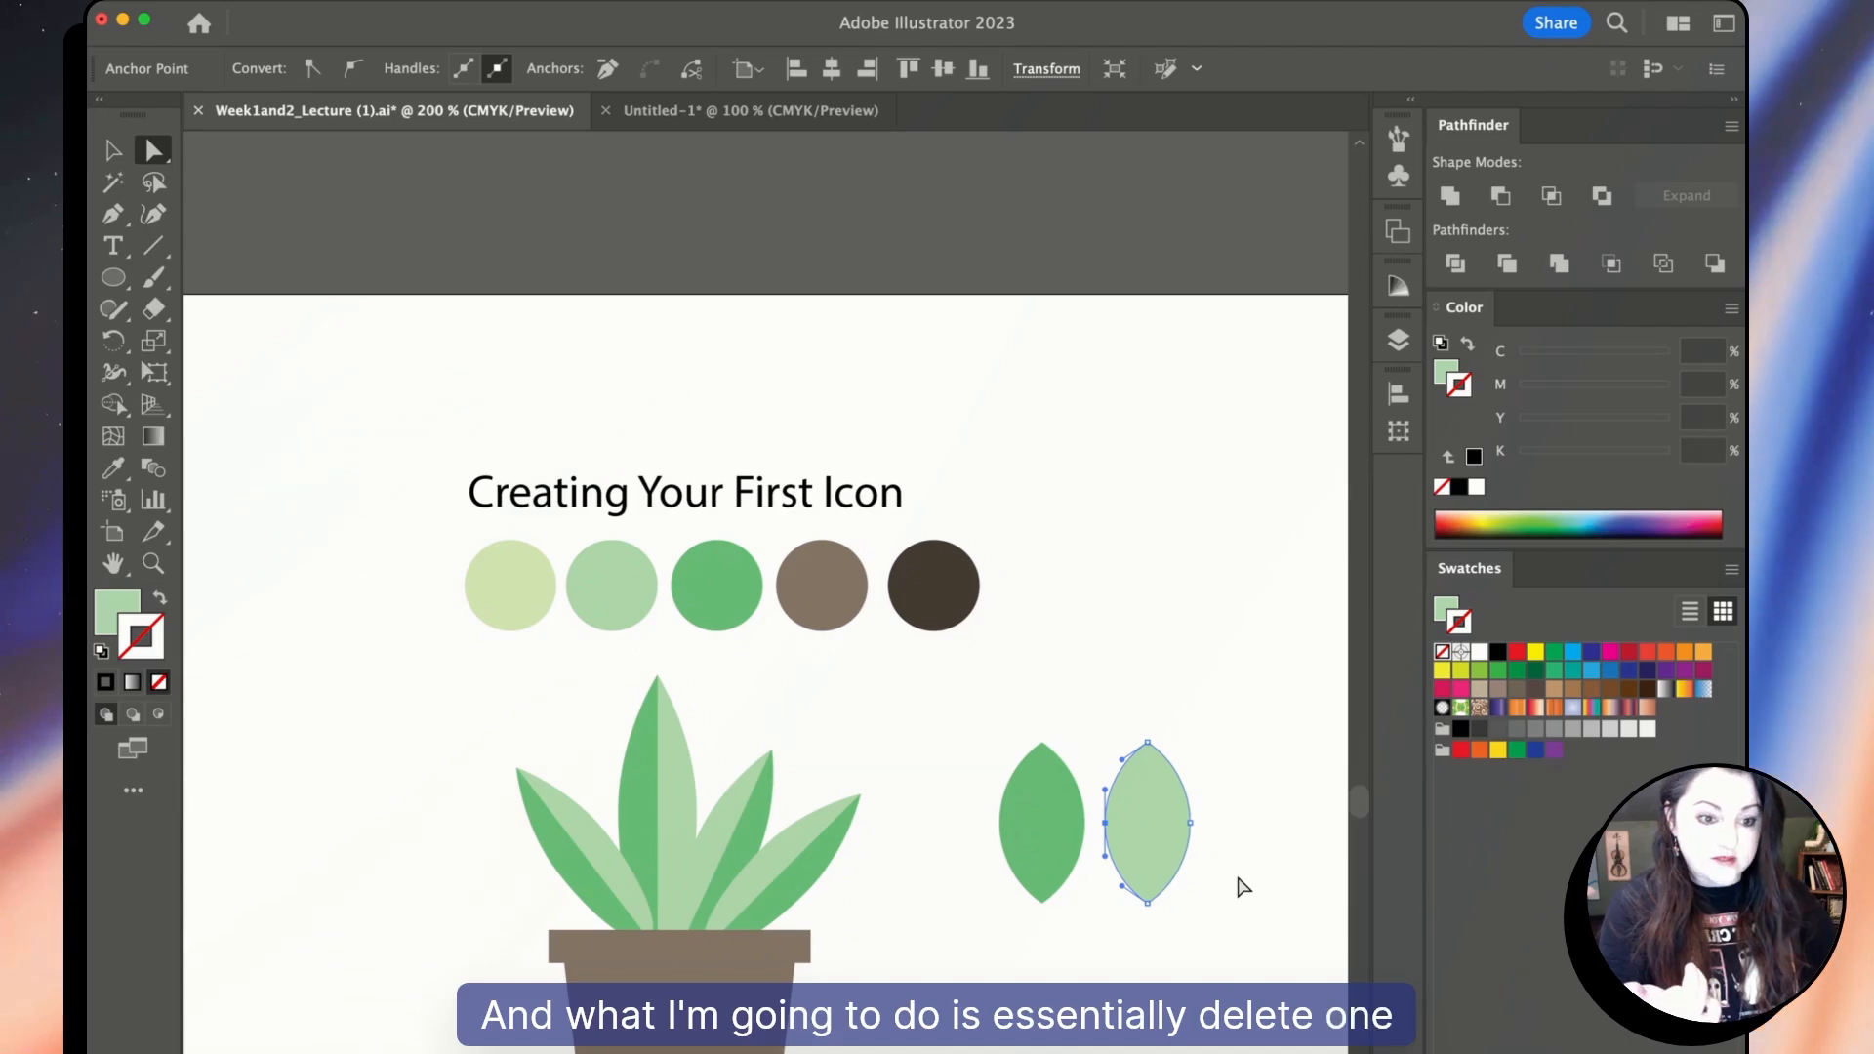
left_click(1246, 806)
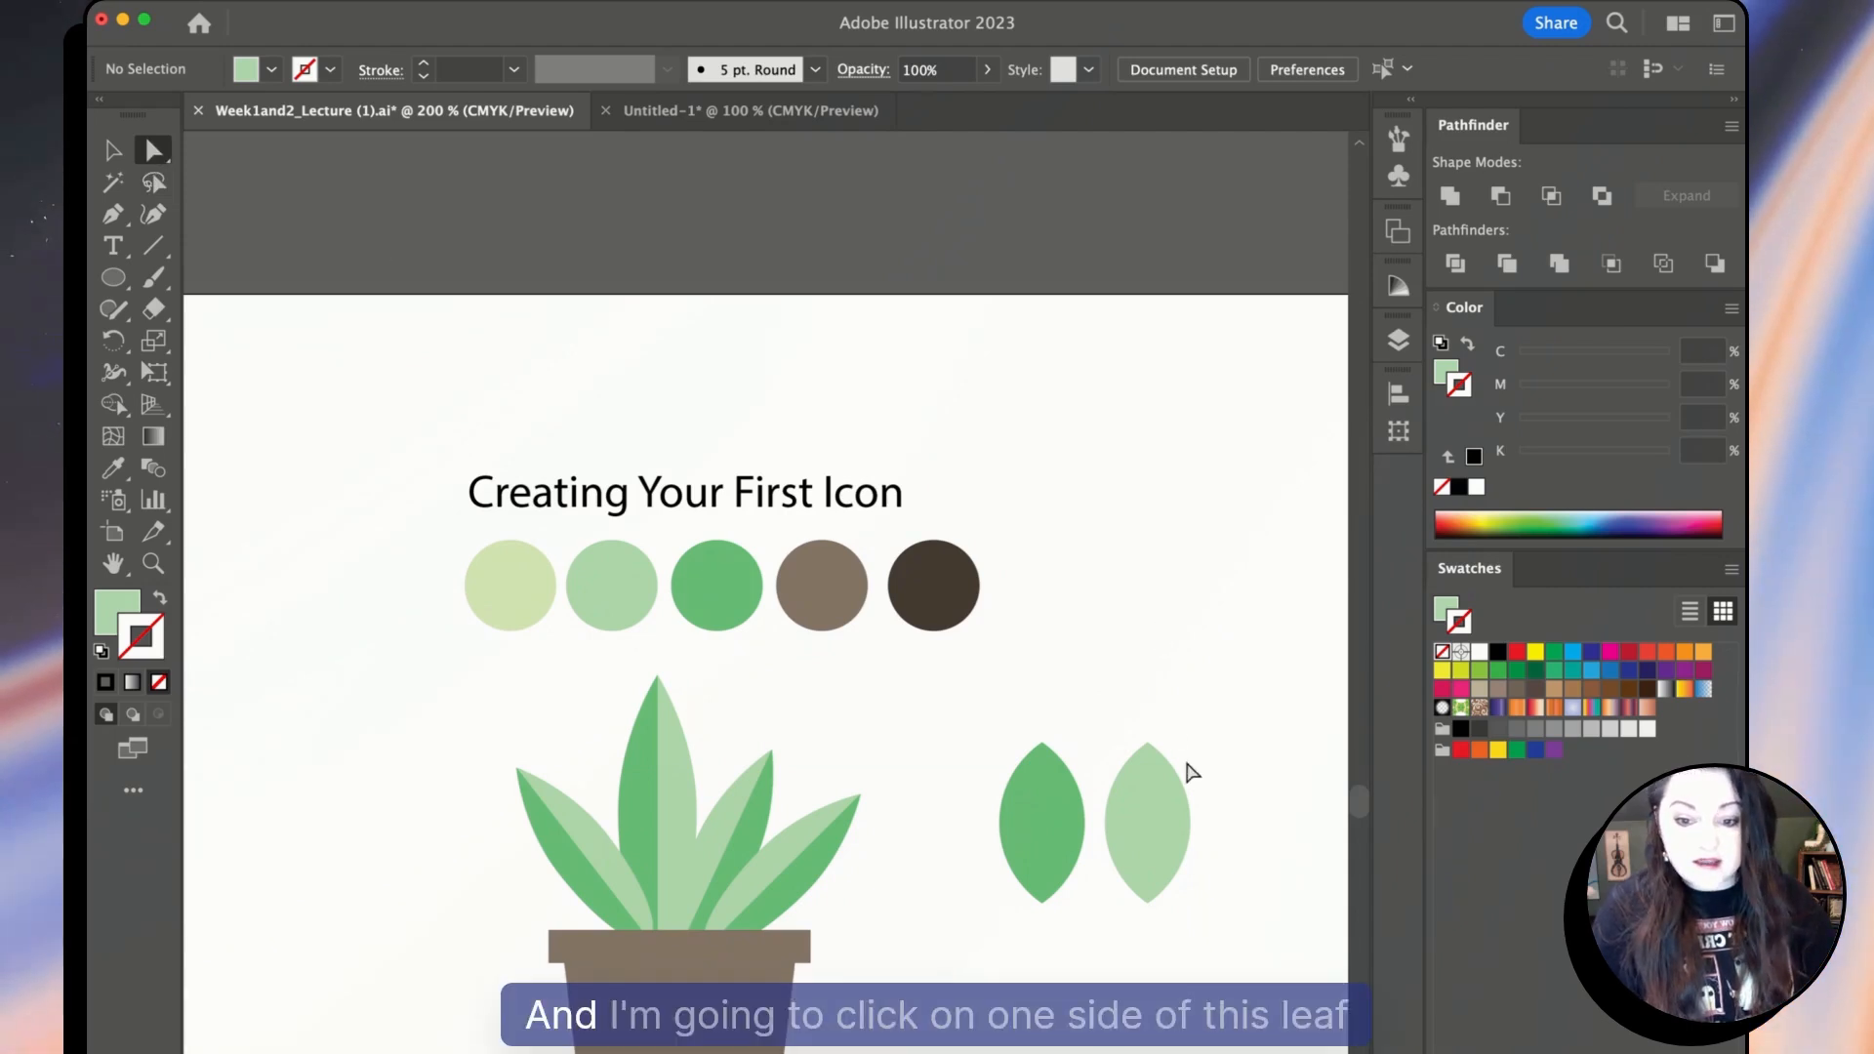
left_click(1186, 818)
left_click(1191, 824)
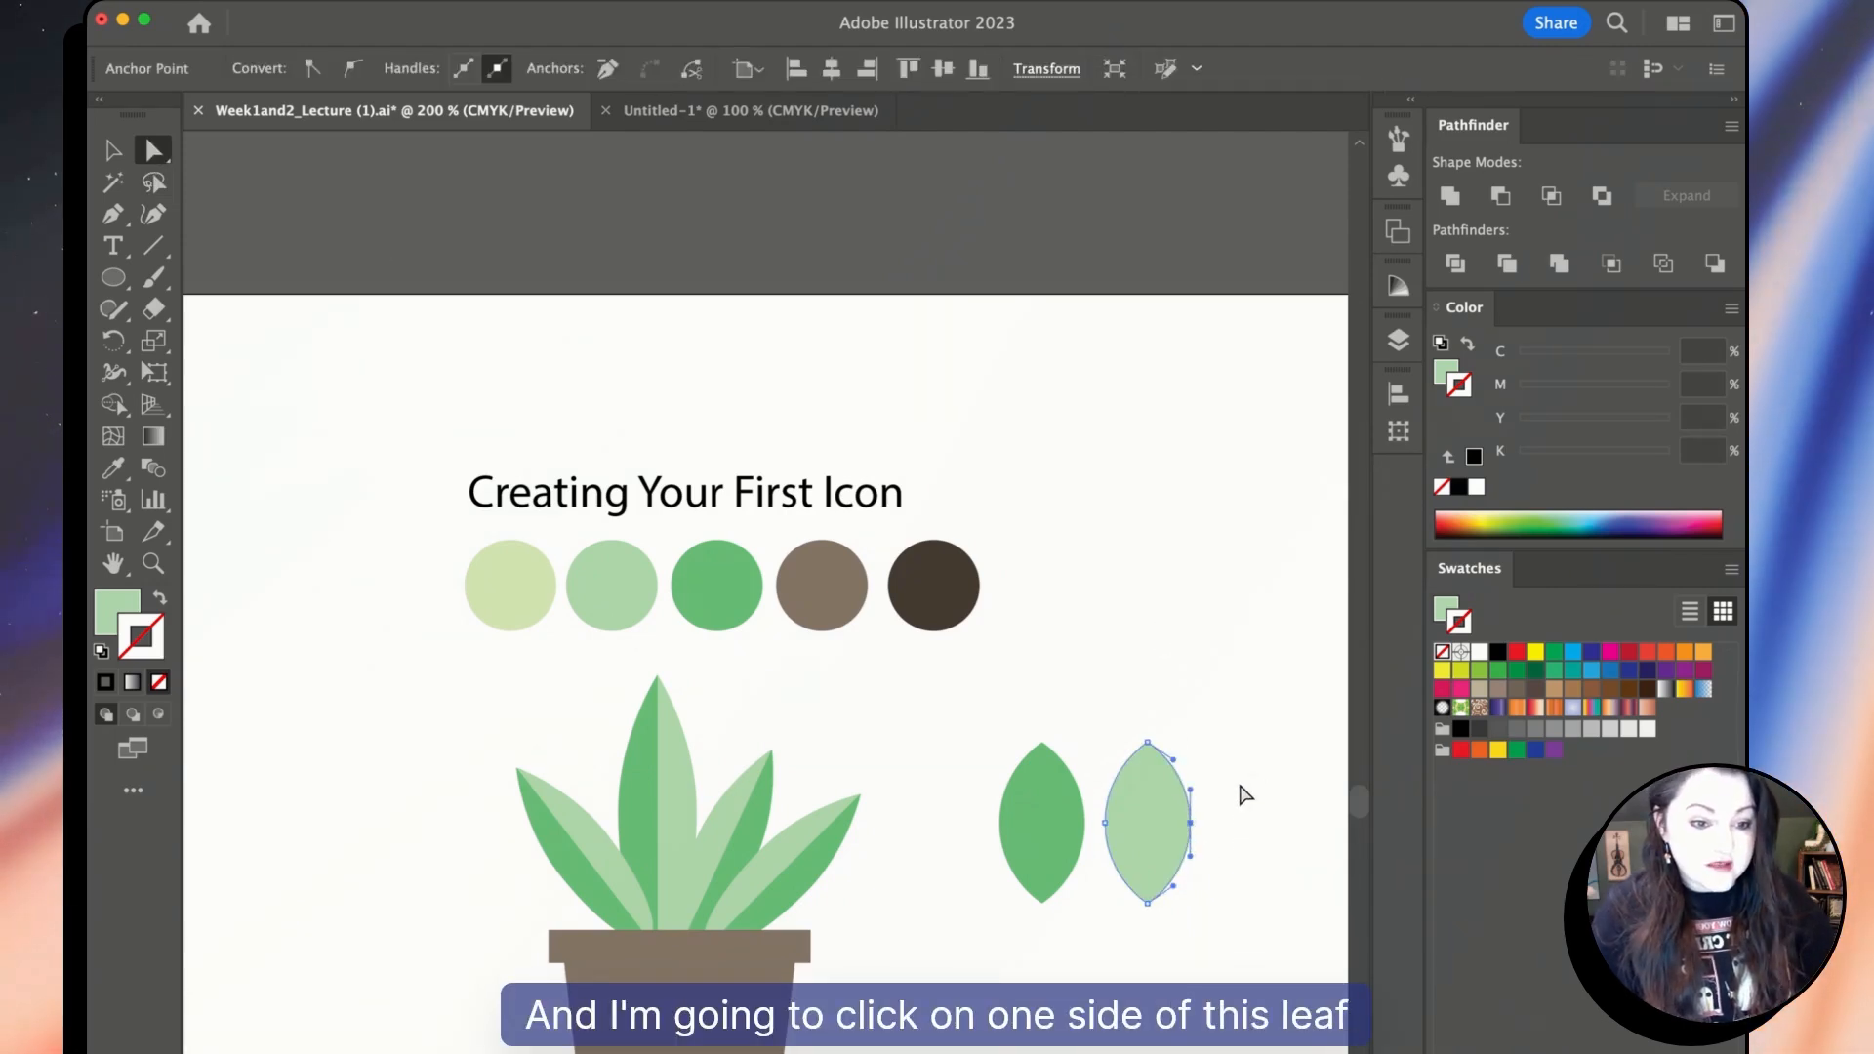
left_click(1104, 824)
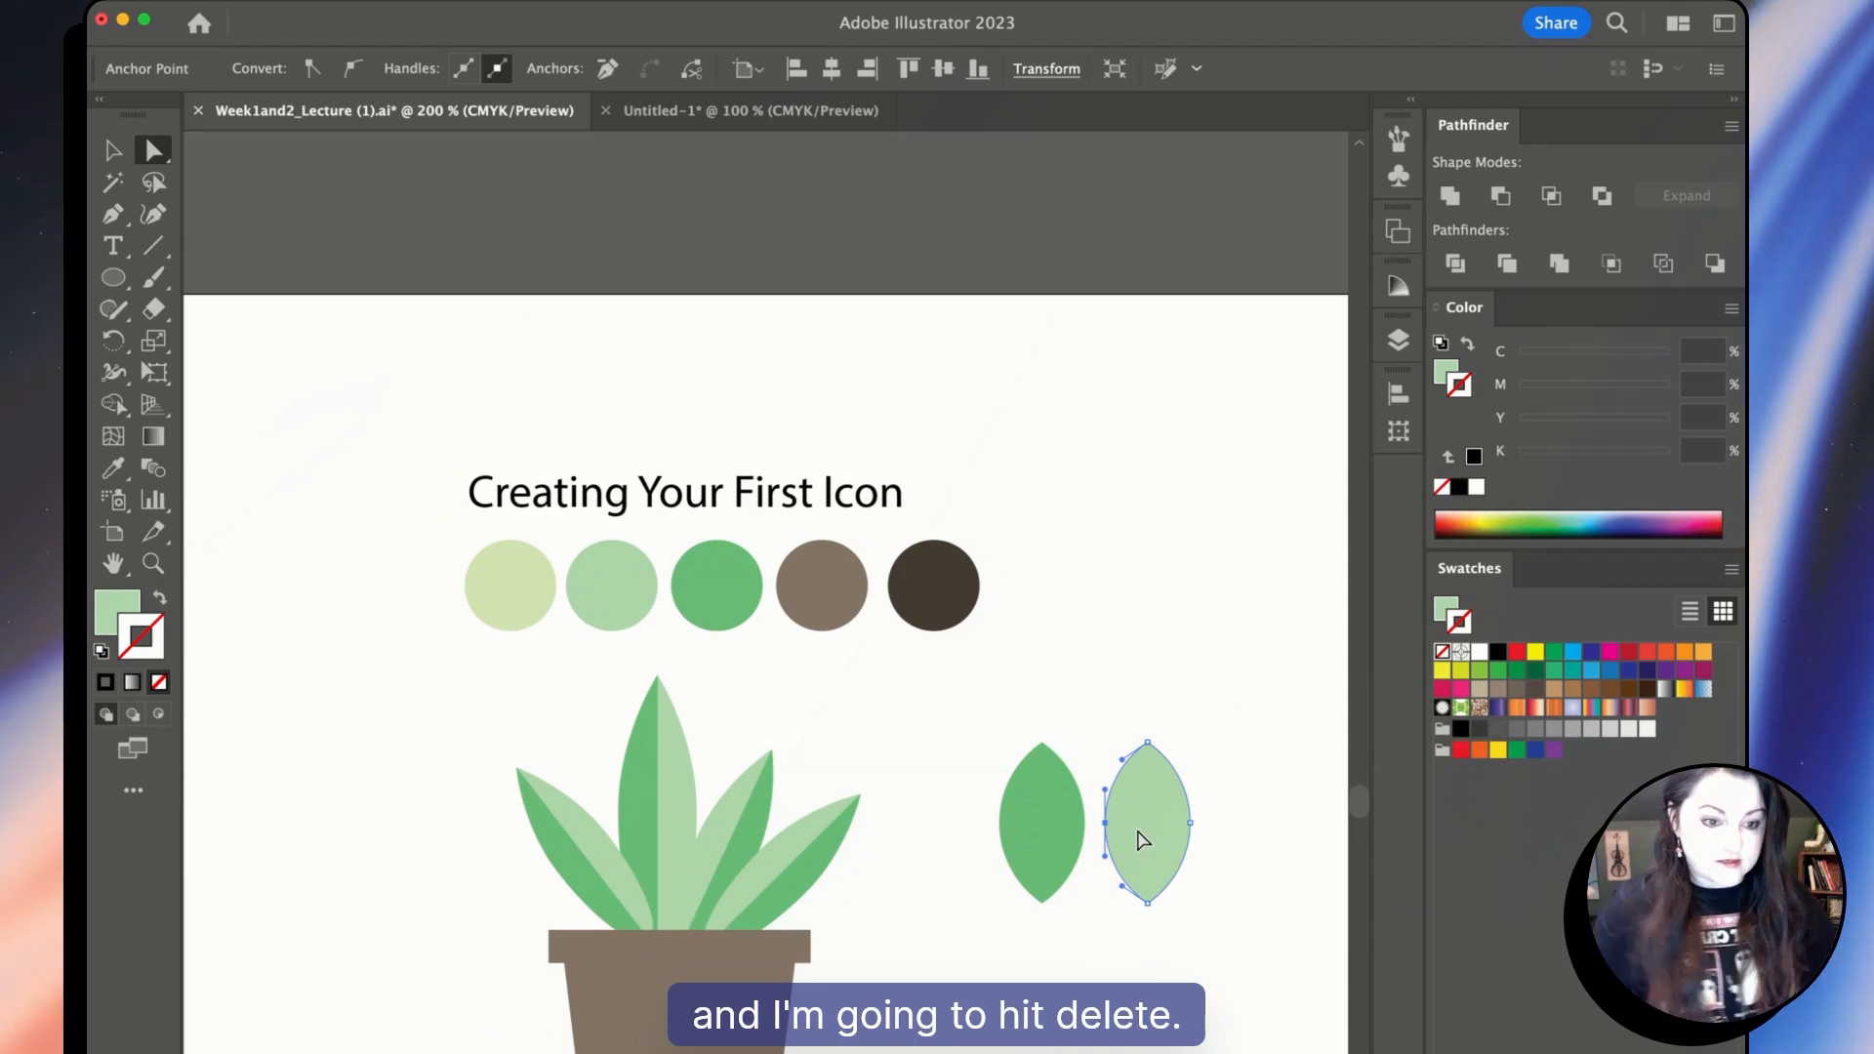
key("Delete")
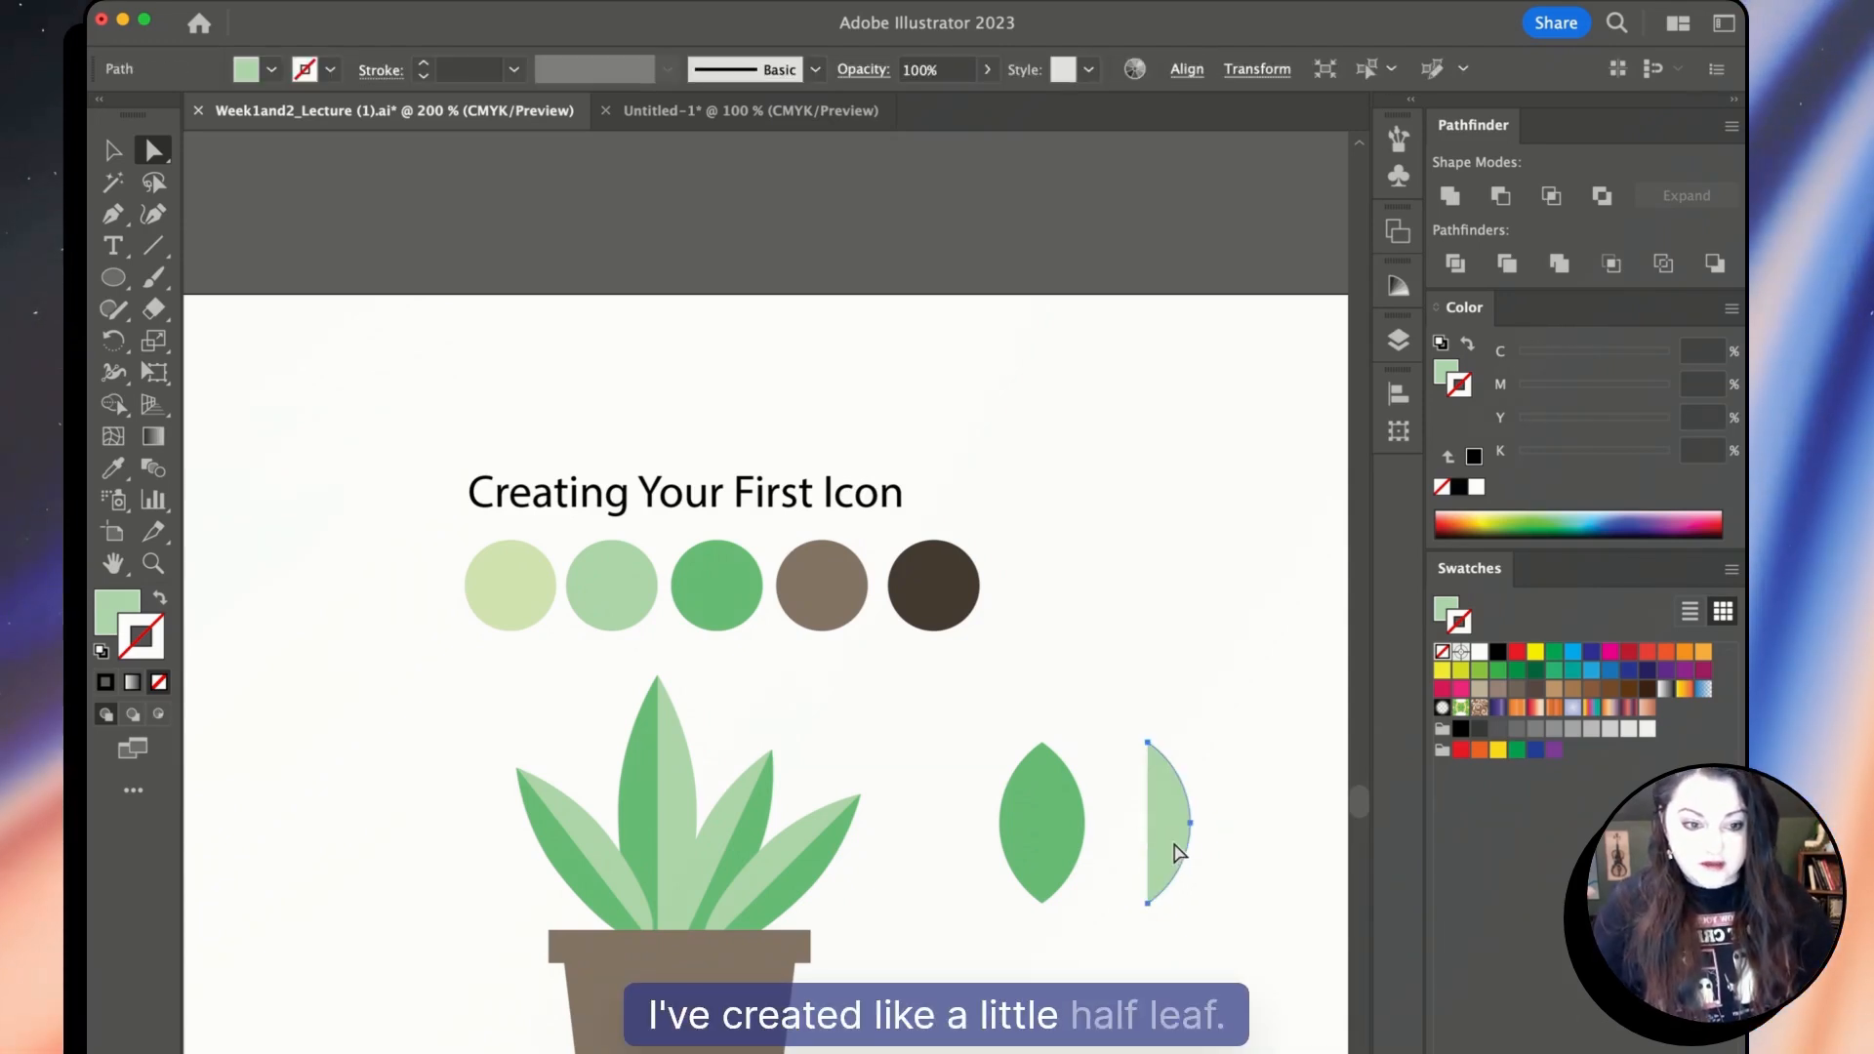
Close the open straight side of the light green half leaf with the Pen tool, joining its top and bottom anchor points.
left_click(1160, 806)
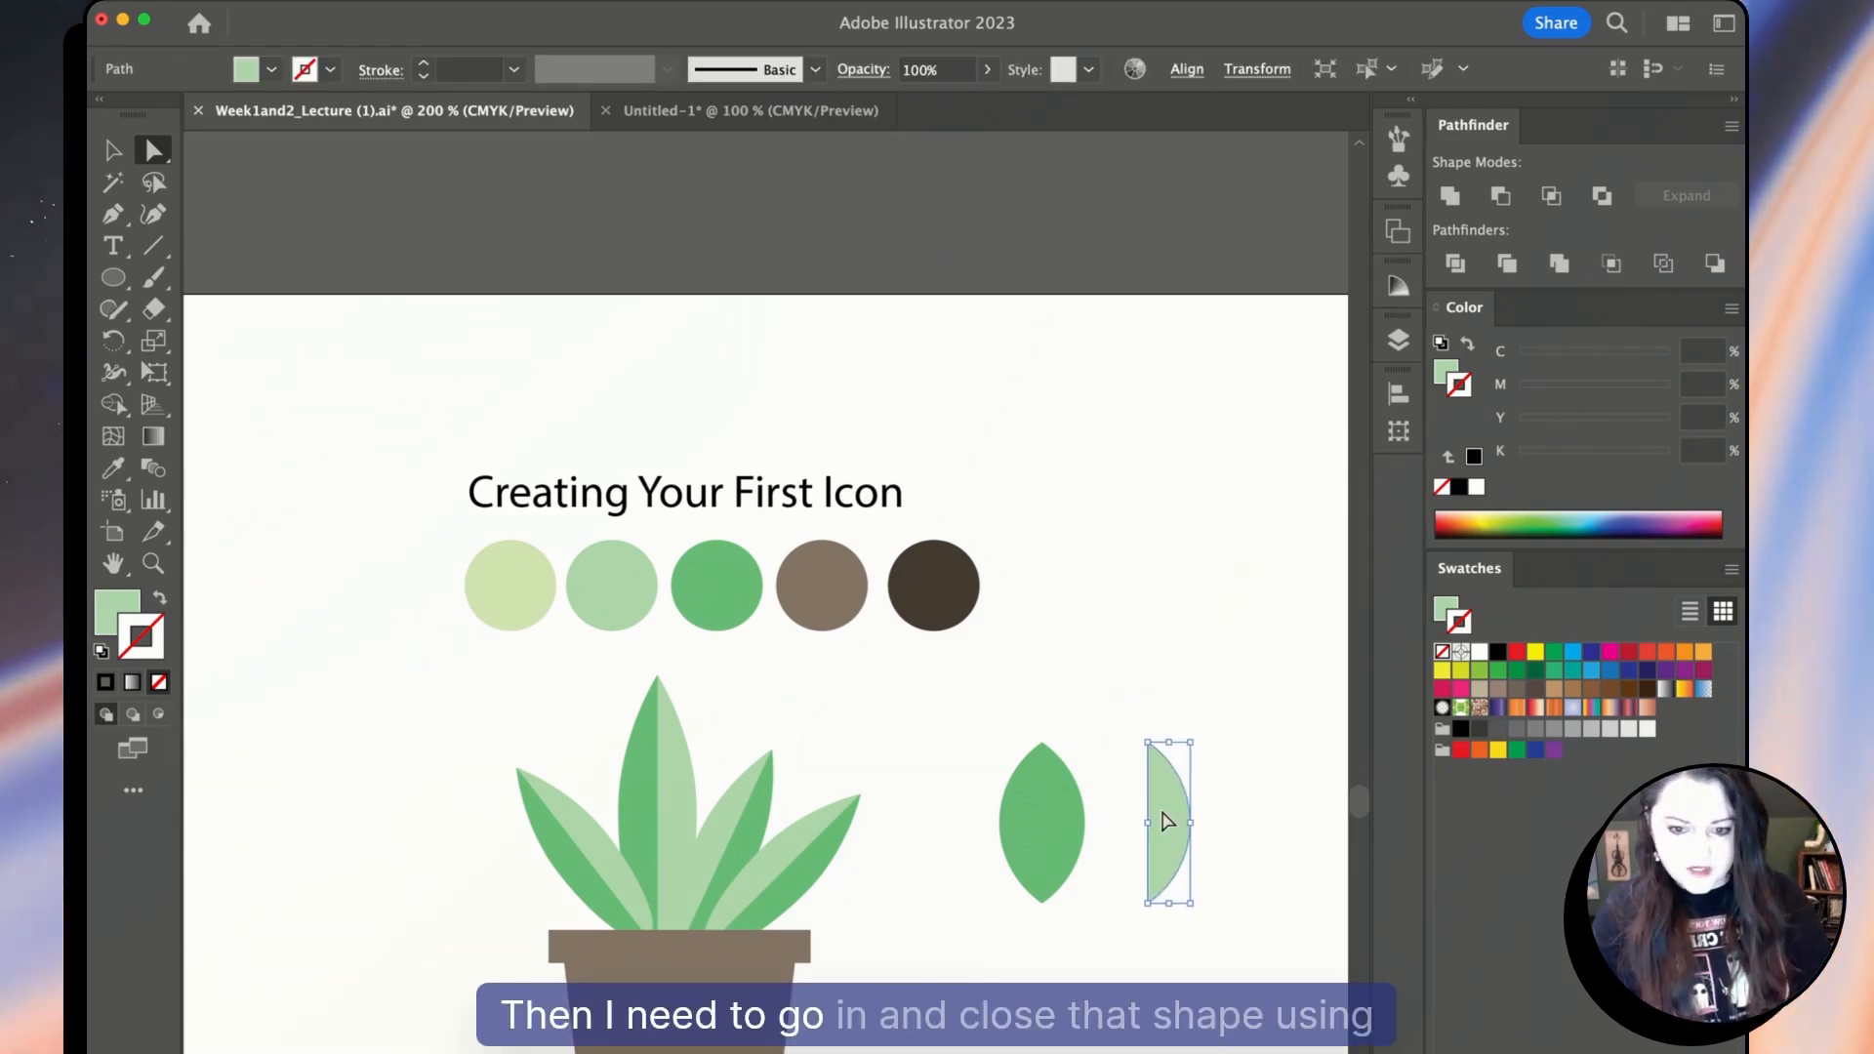
key("super+equal")
key("super+equal")
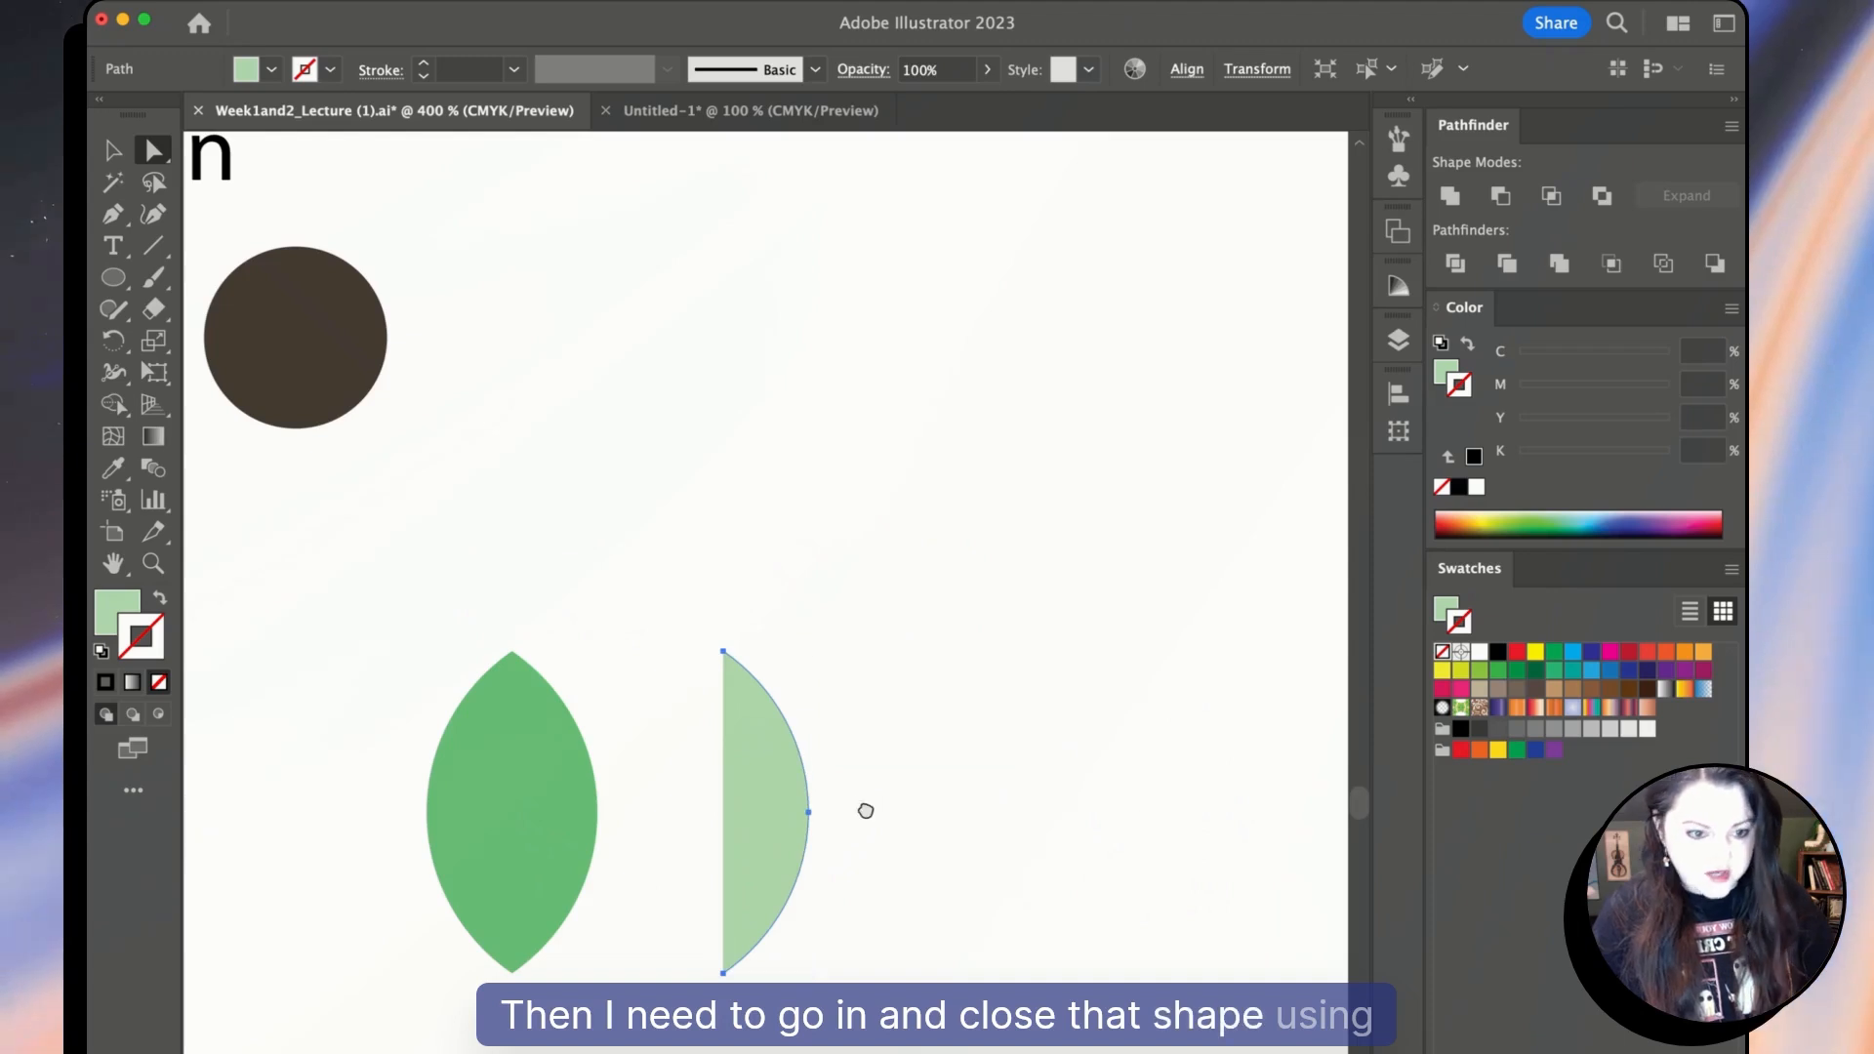
left_click_drag(866, 811, 1071, 798)
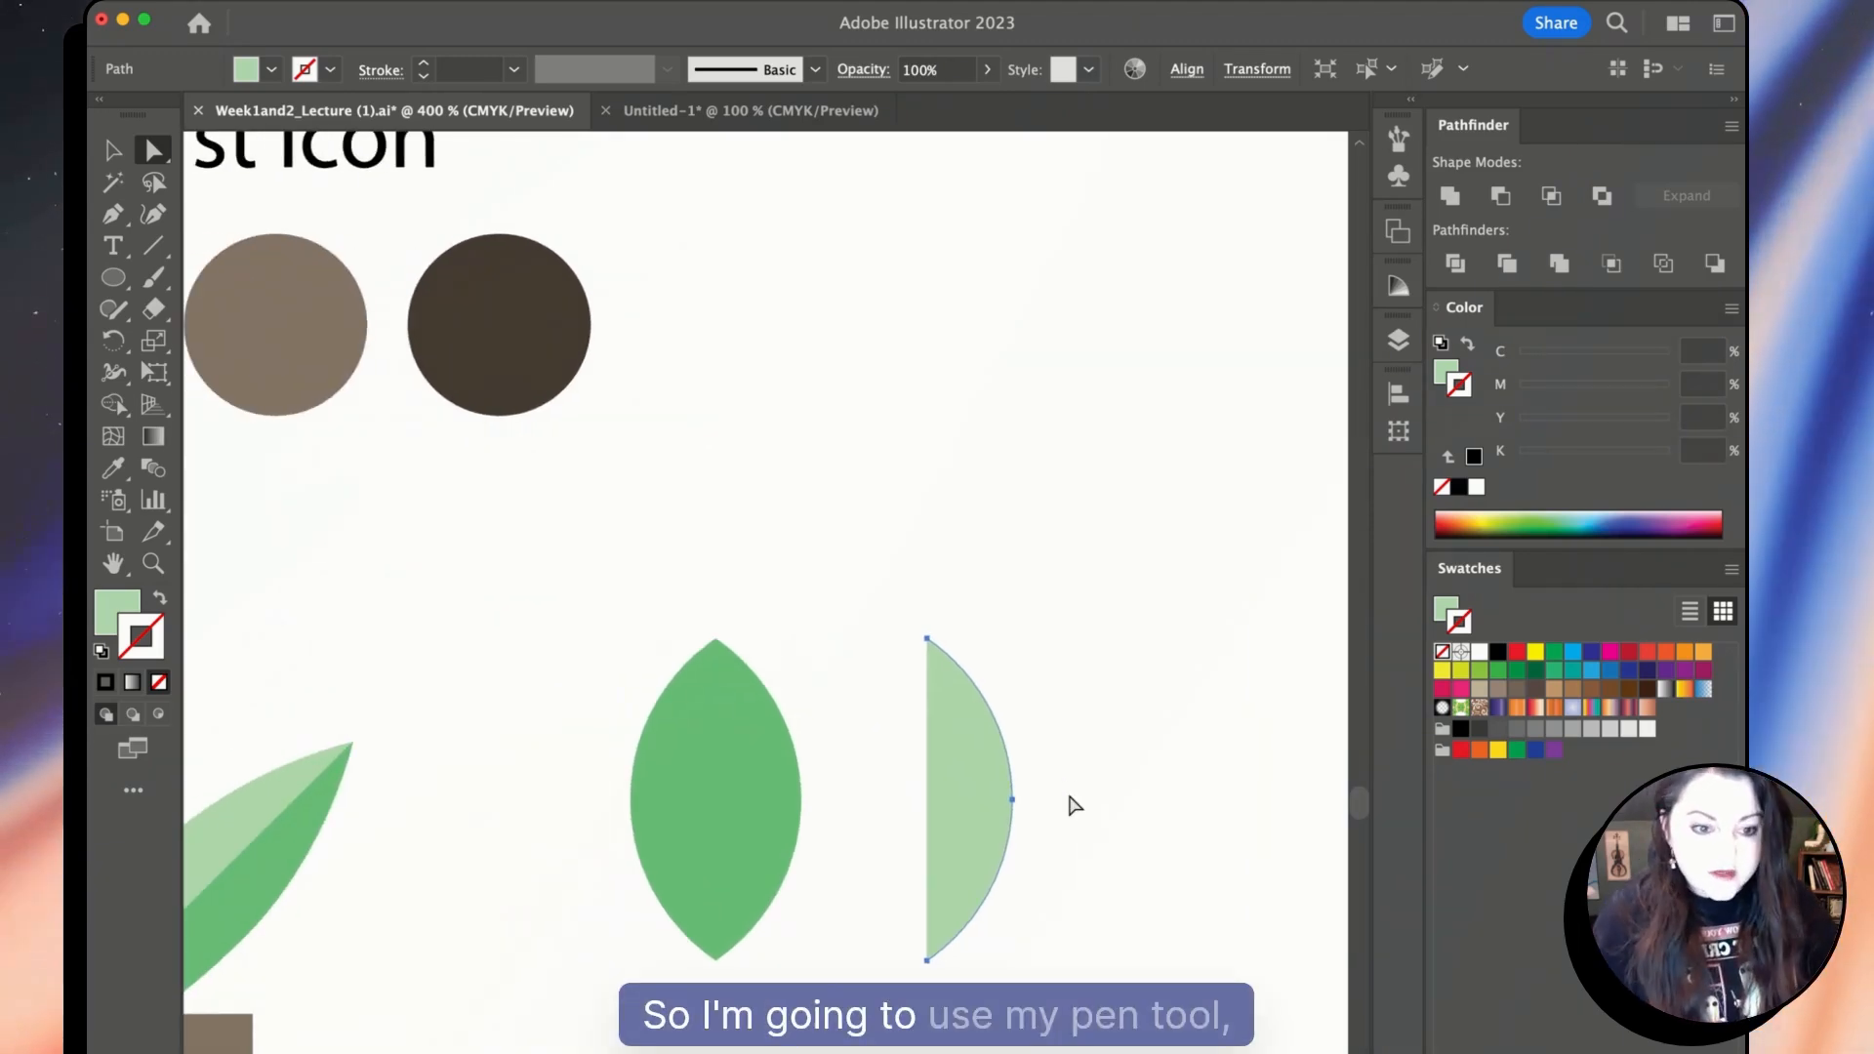
key("p")
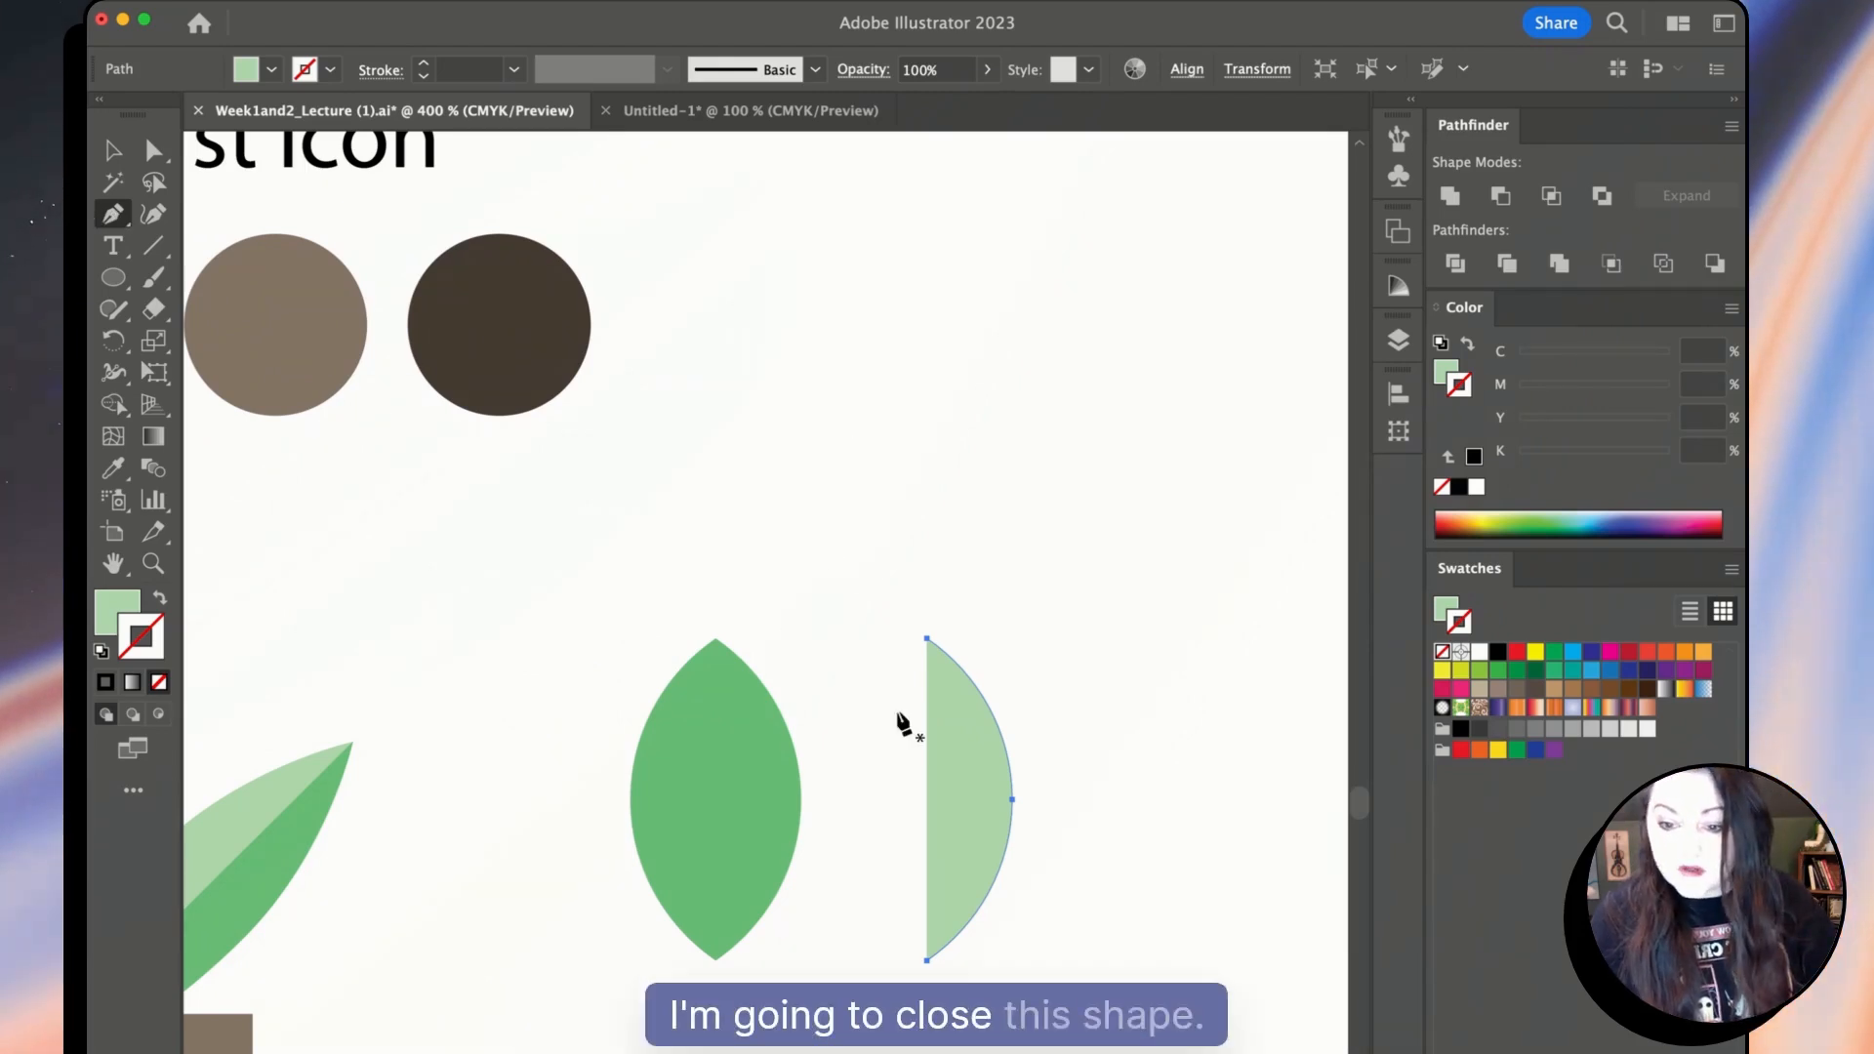
left_click(927, 640)
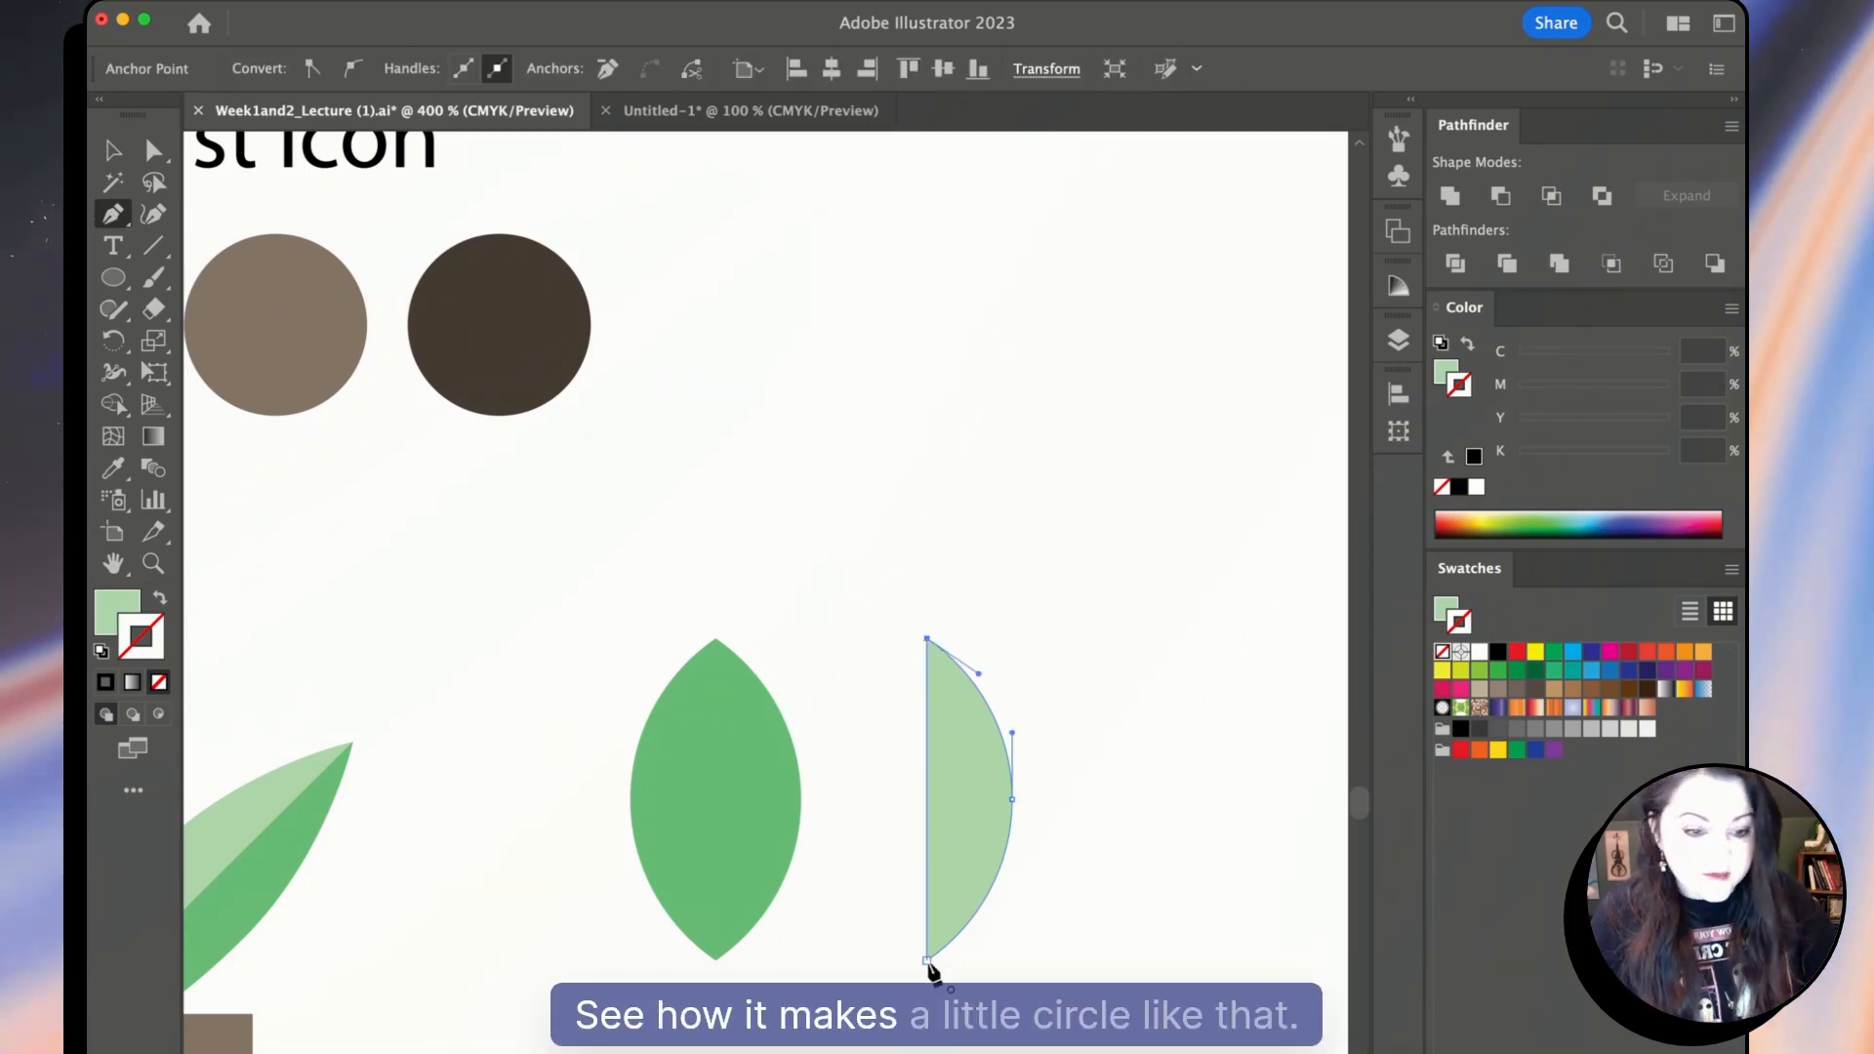
left_click(927, 963)
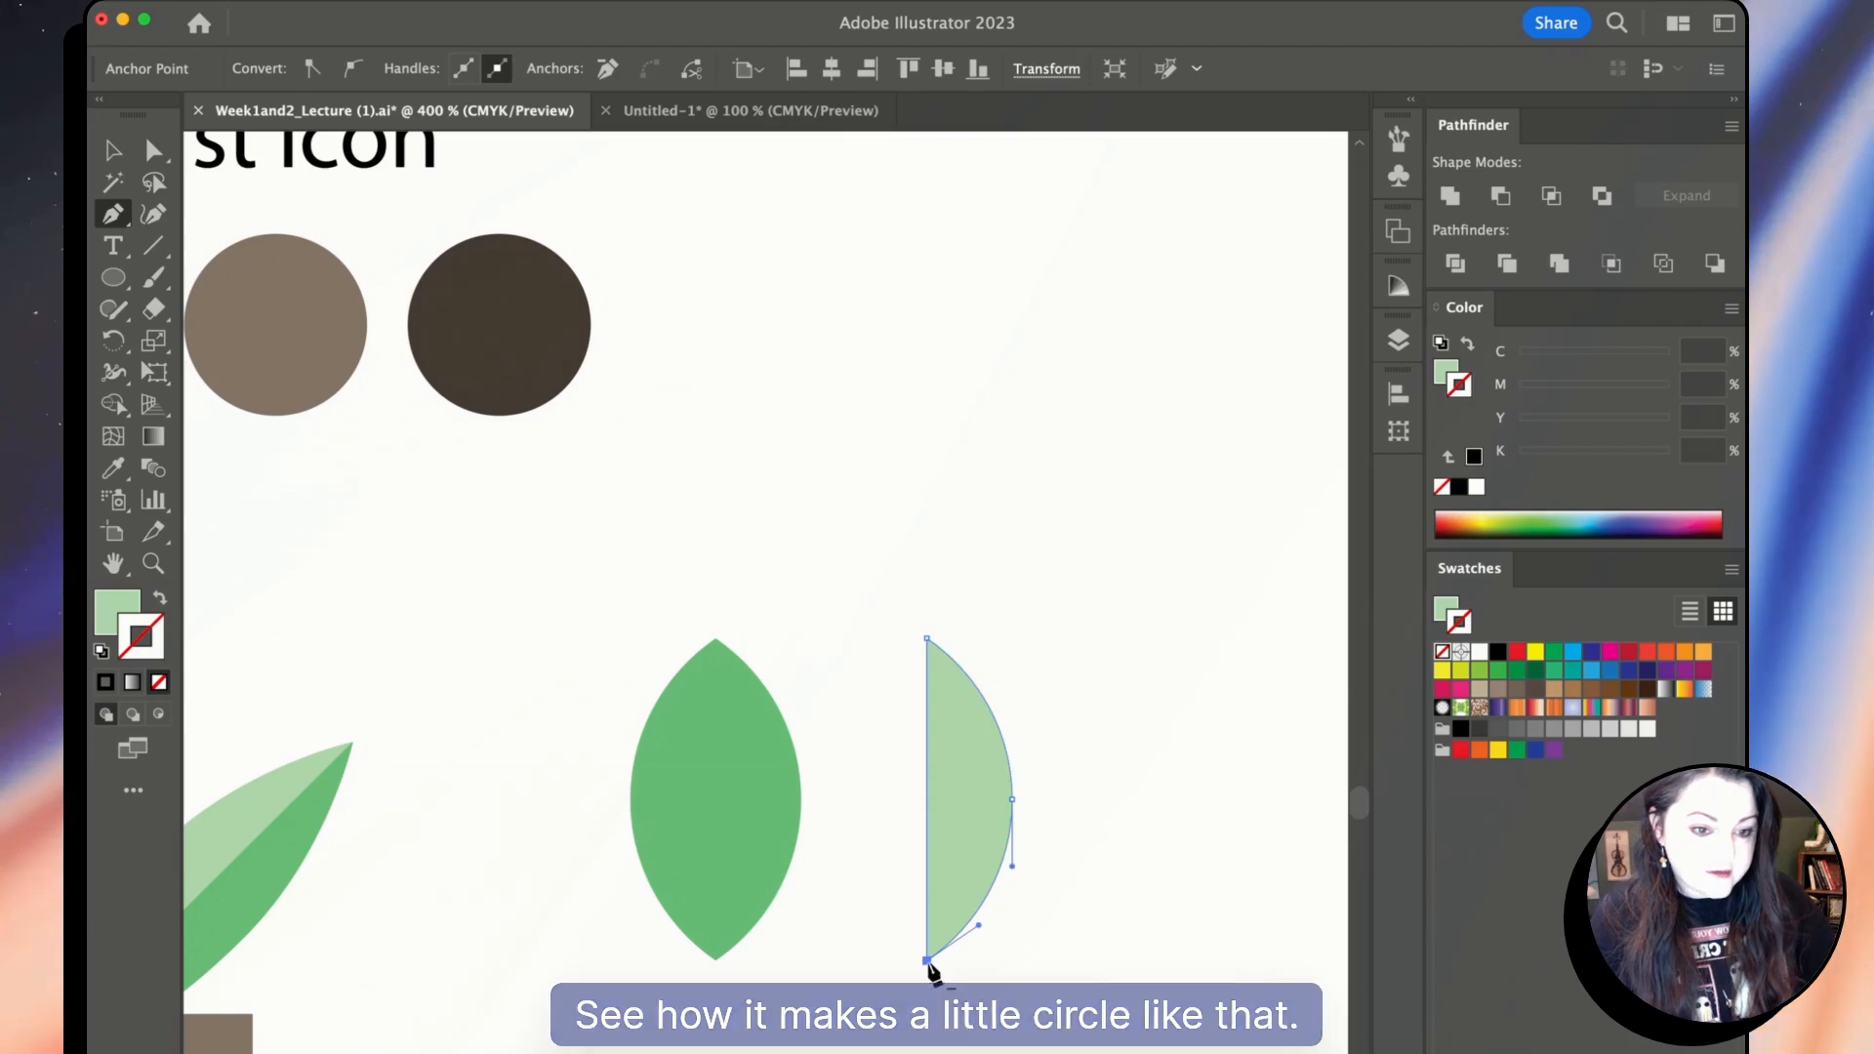
key("a")
left_click(1046, 914)
left_click(971, 818)
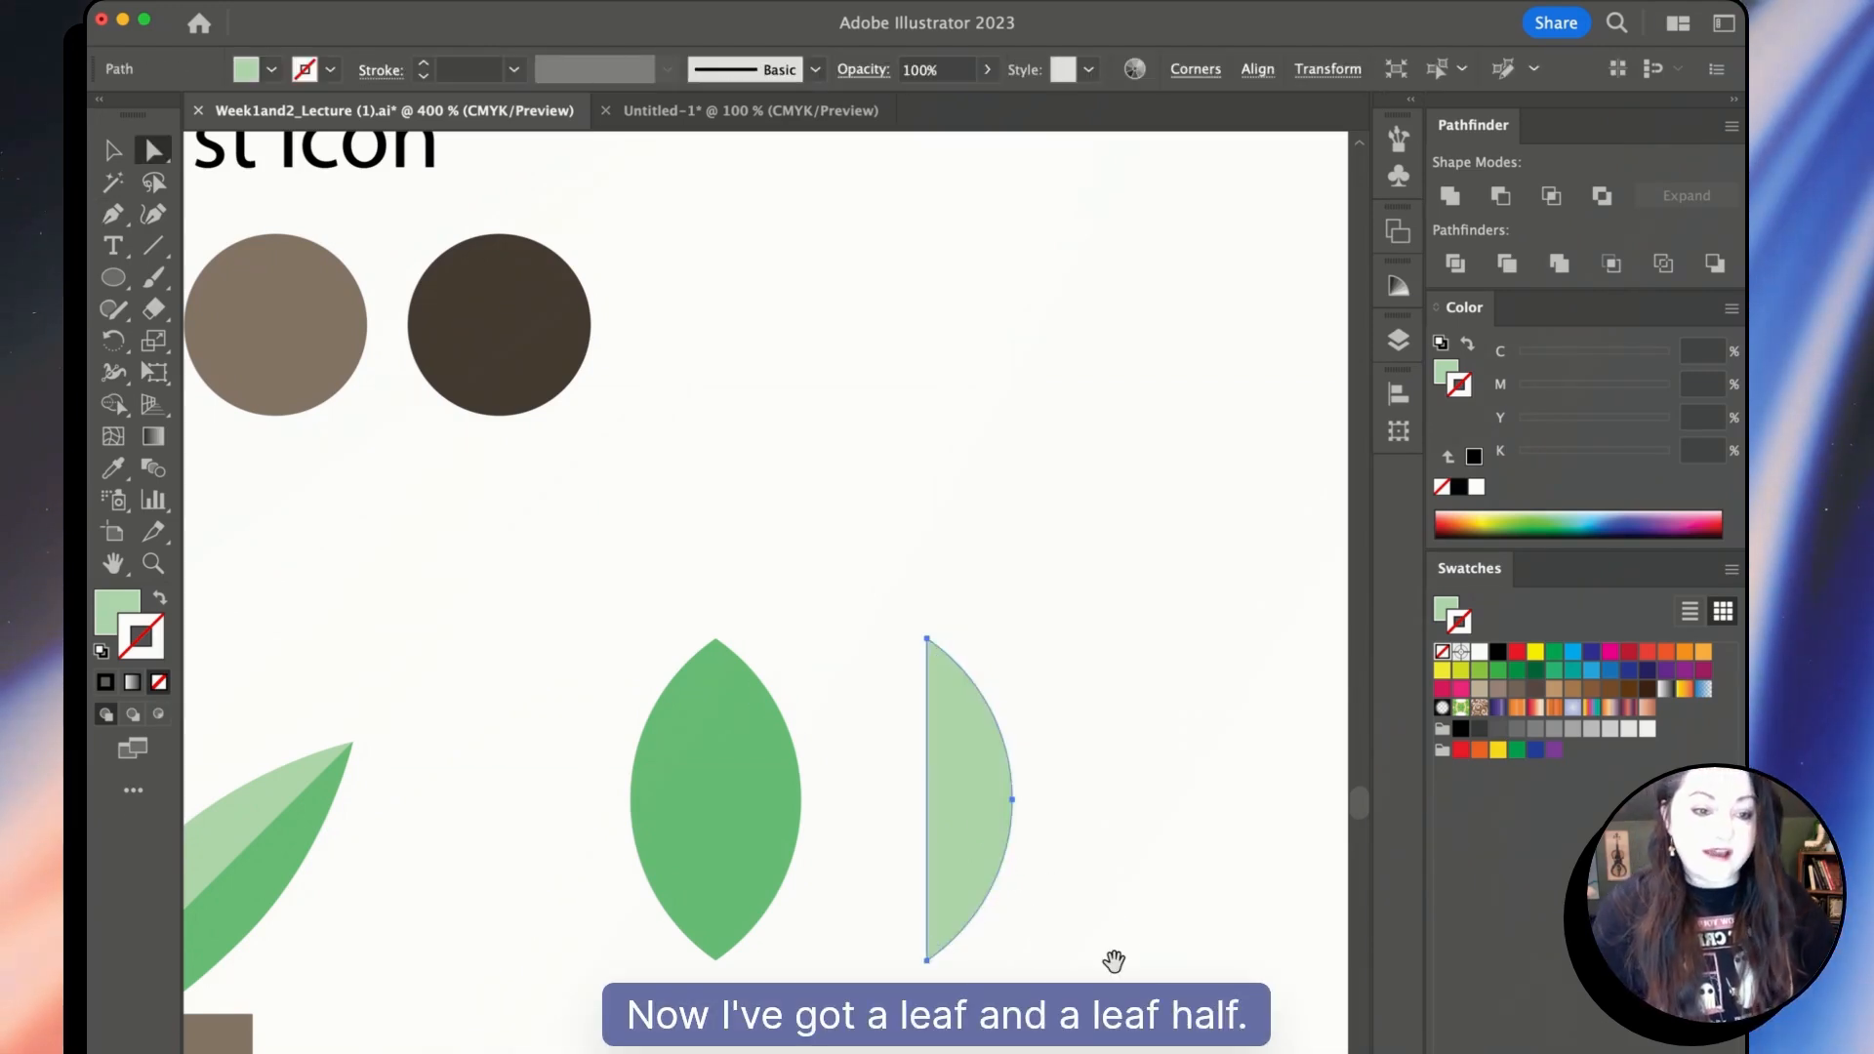
Place the light green half over the right half of the dark green leaf to form a two-tone leaf.
left_click_drag(1113, 962, 1385, 884)
left_click_drag(1251, 771, 1035, 769)
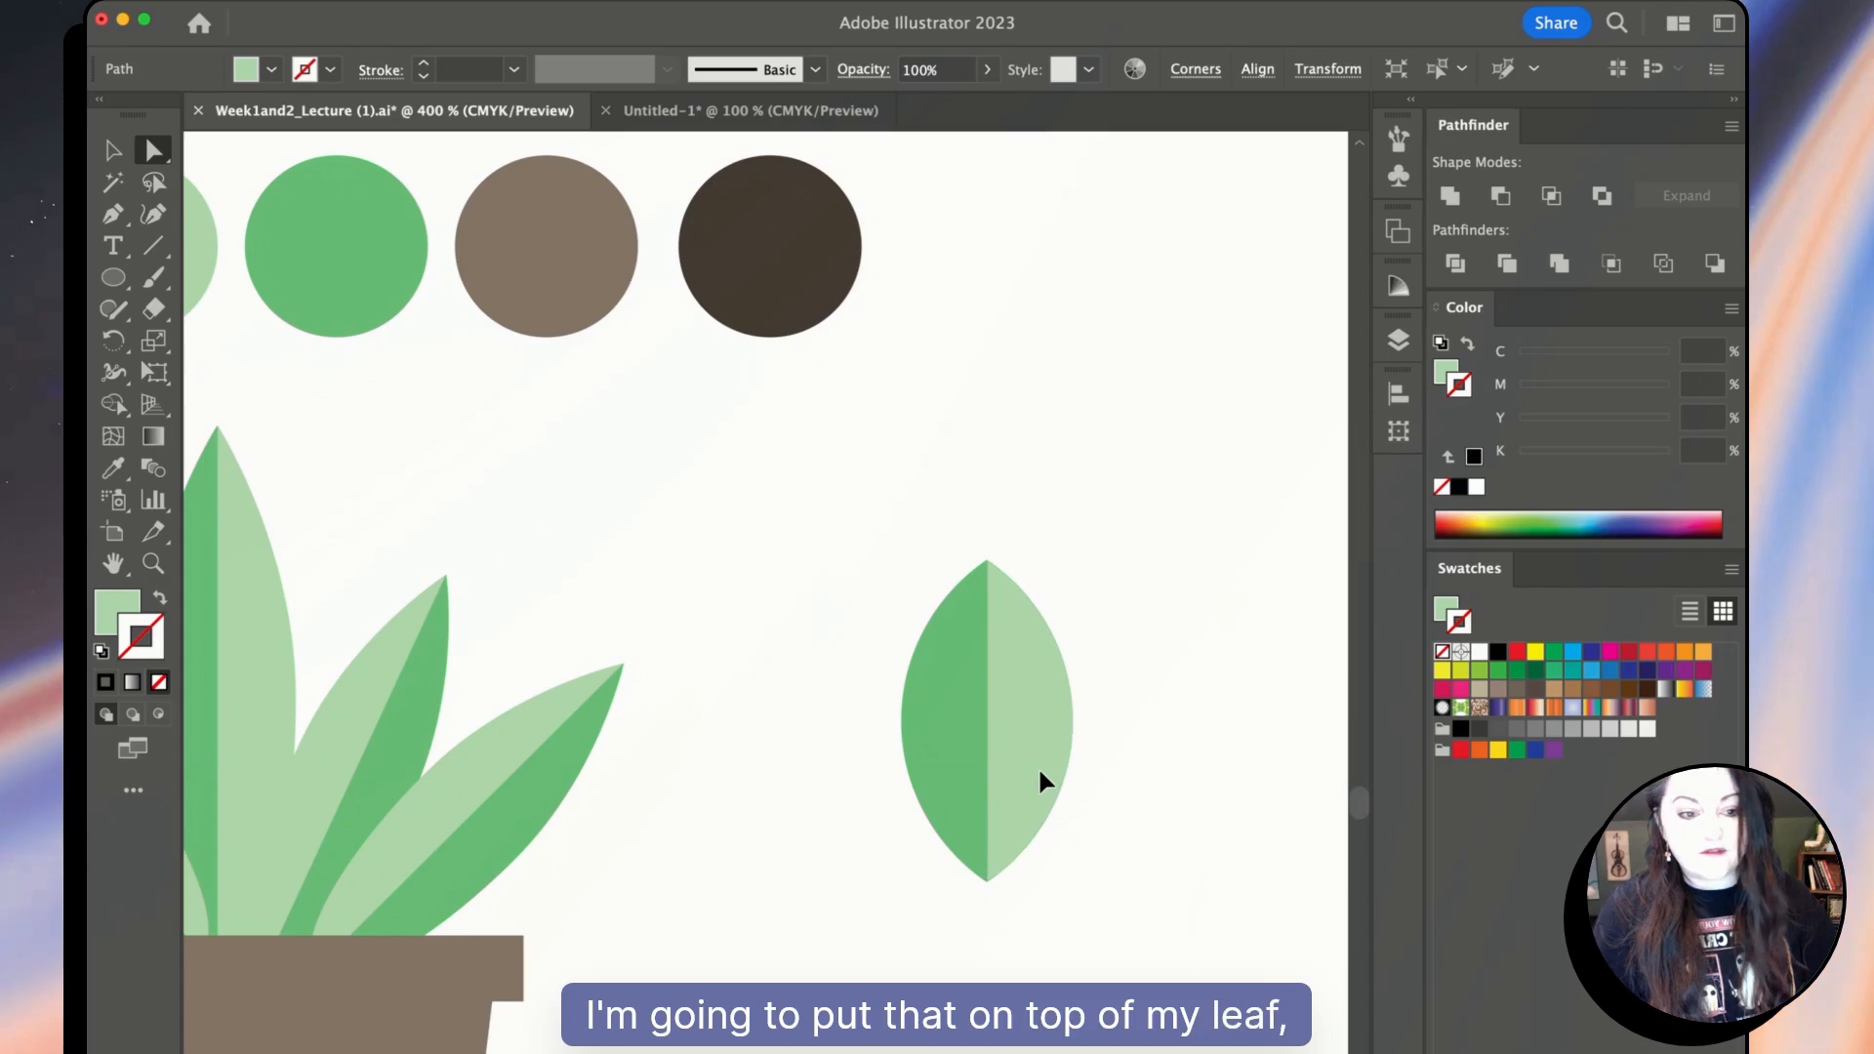
left_click(1133, 778)
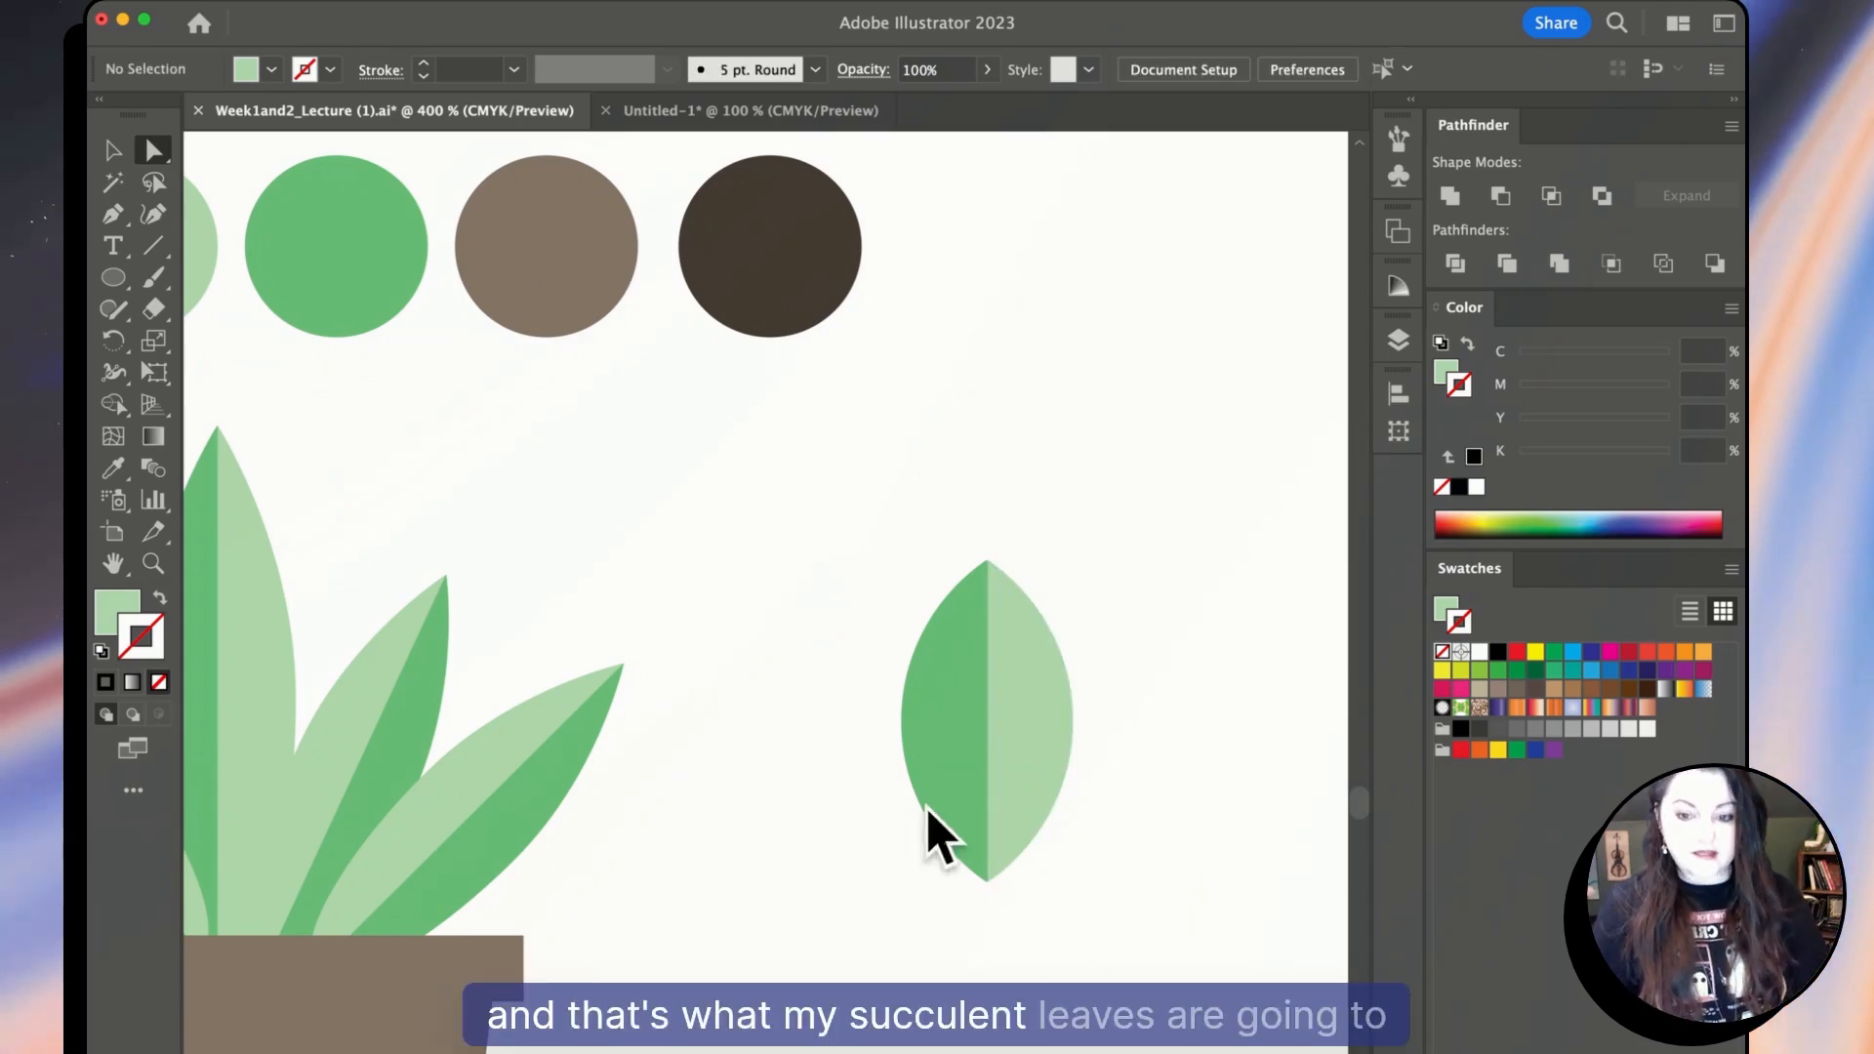
key("super+minus")
key("super+minus")
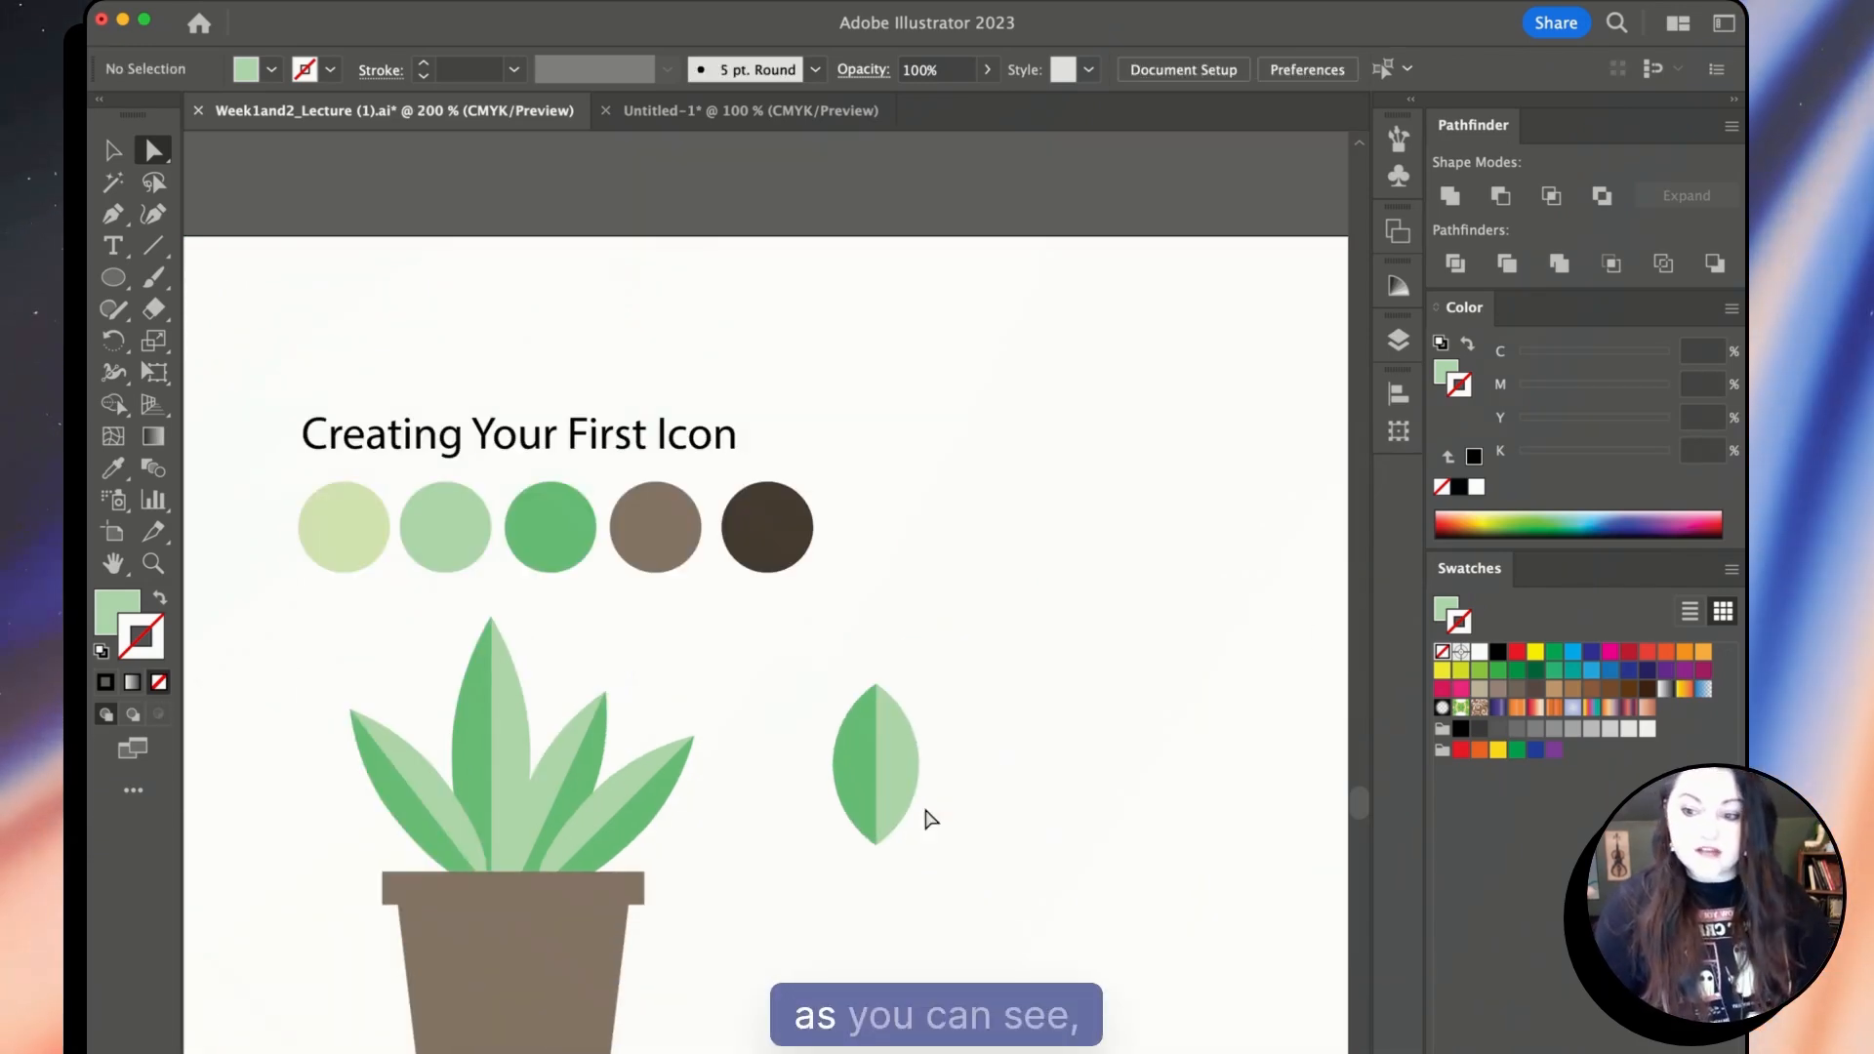
Select both parts of the two-tone leaf and stretch its top upward into a long, slender leaf.
left_click(463, 781)
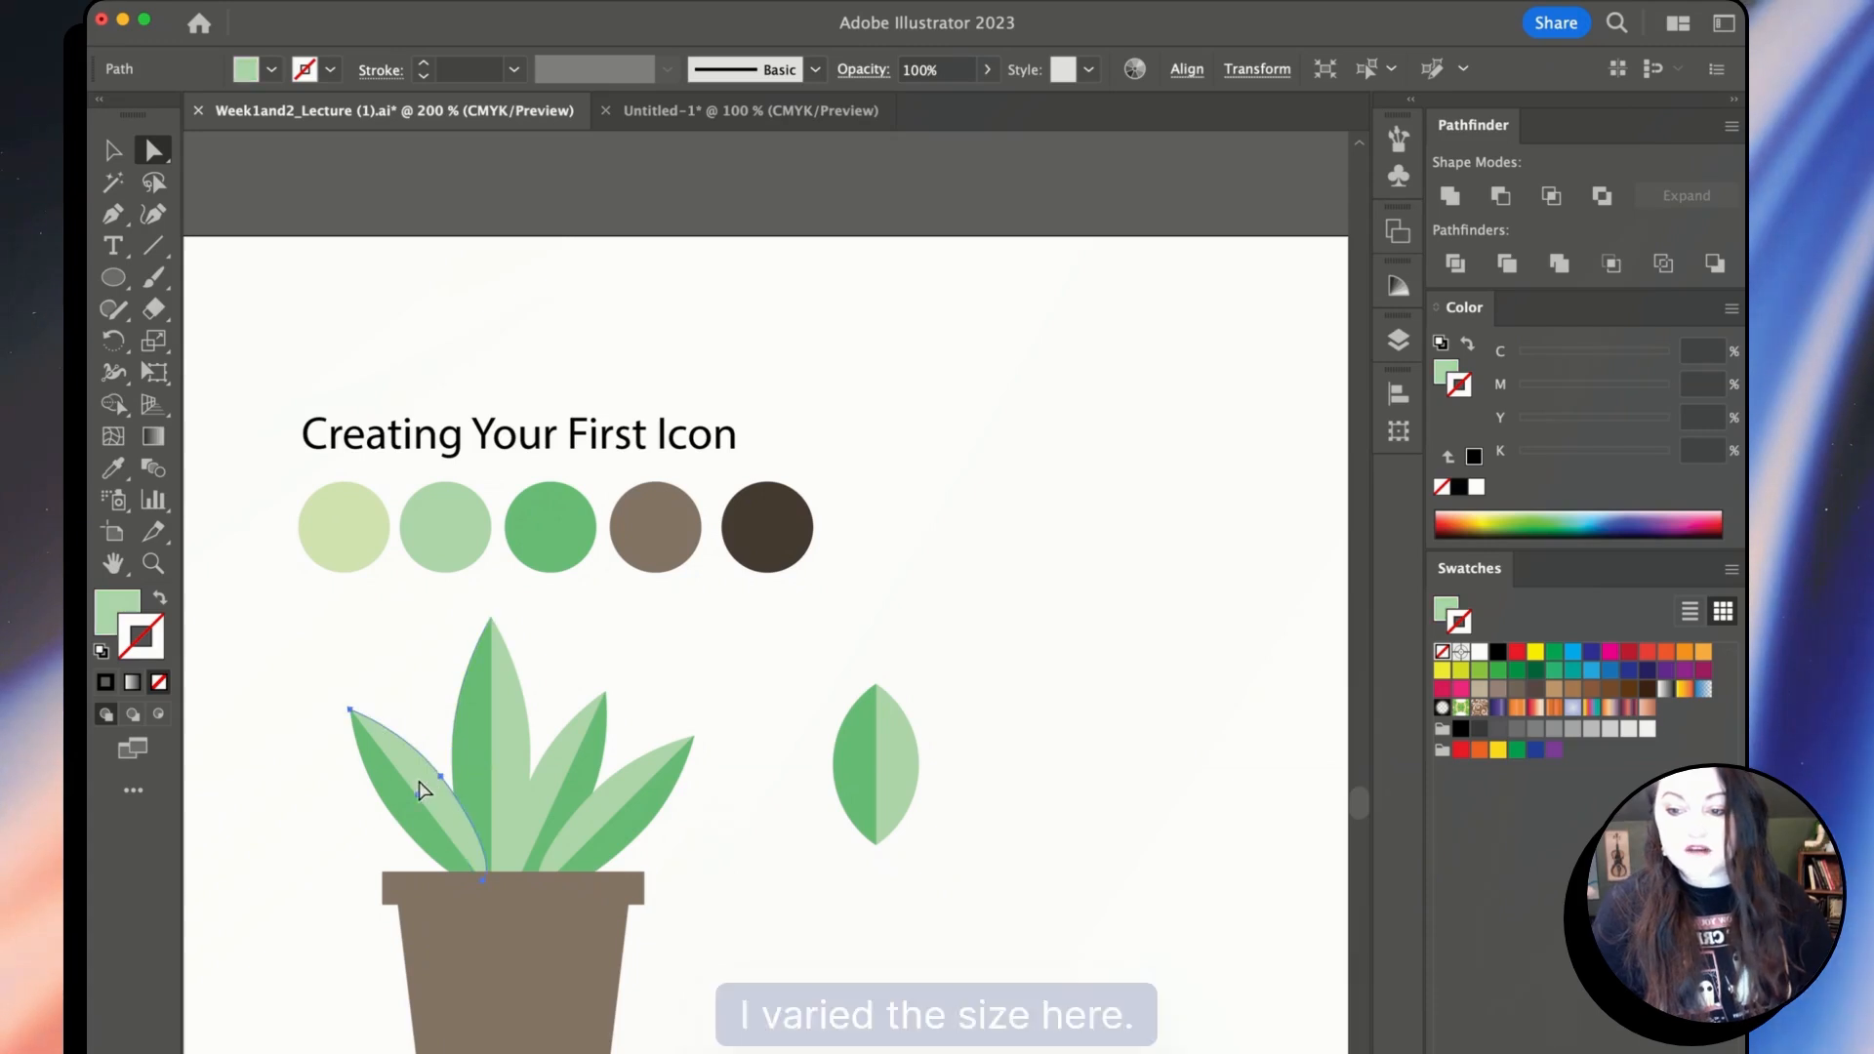
left_click(306, 699)
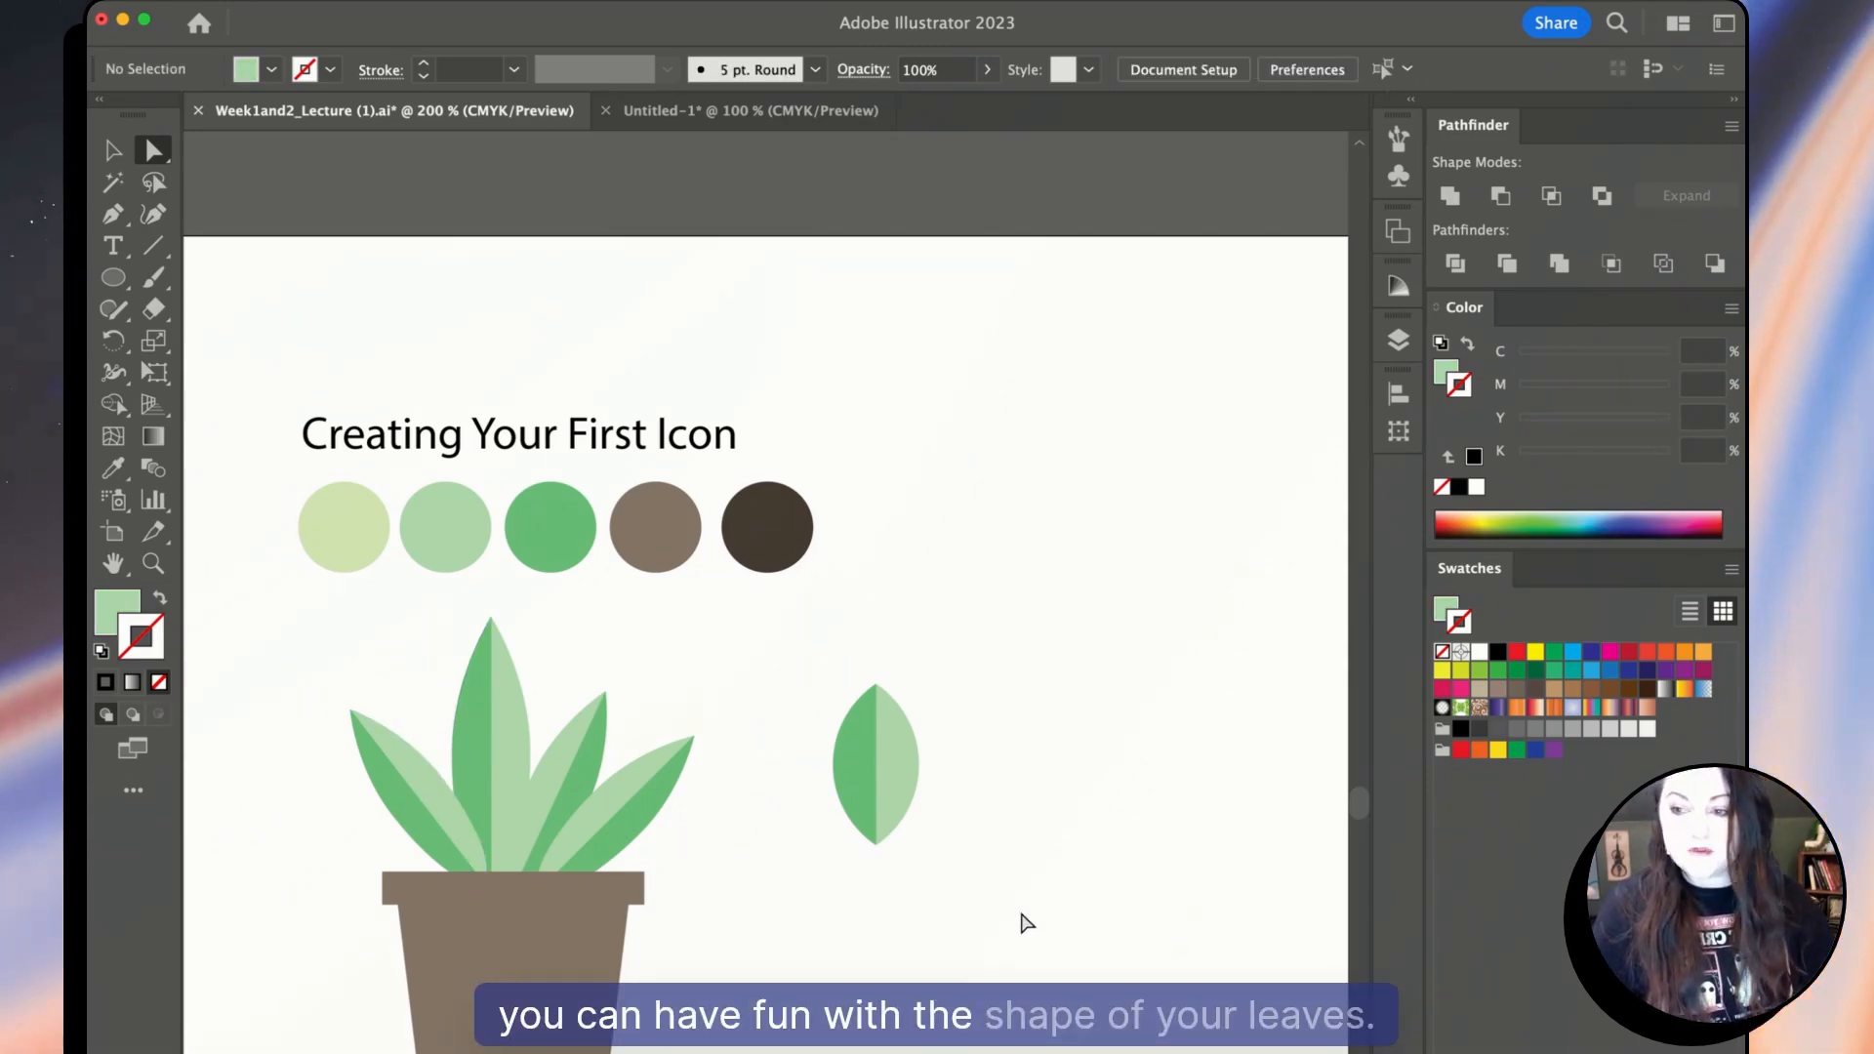
left_click_drag(1025, 923, 789, 680)
key("v")
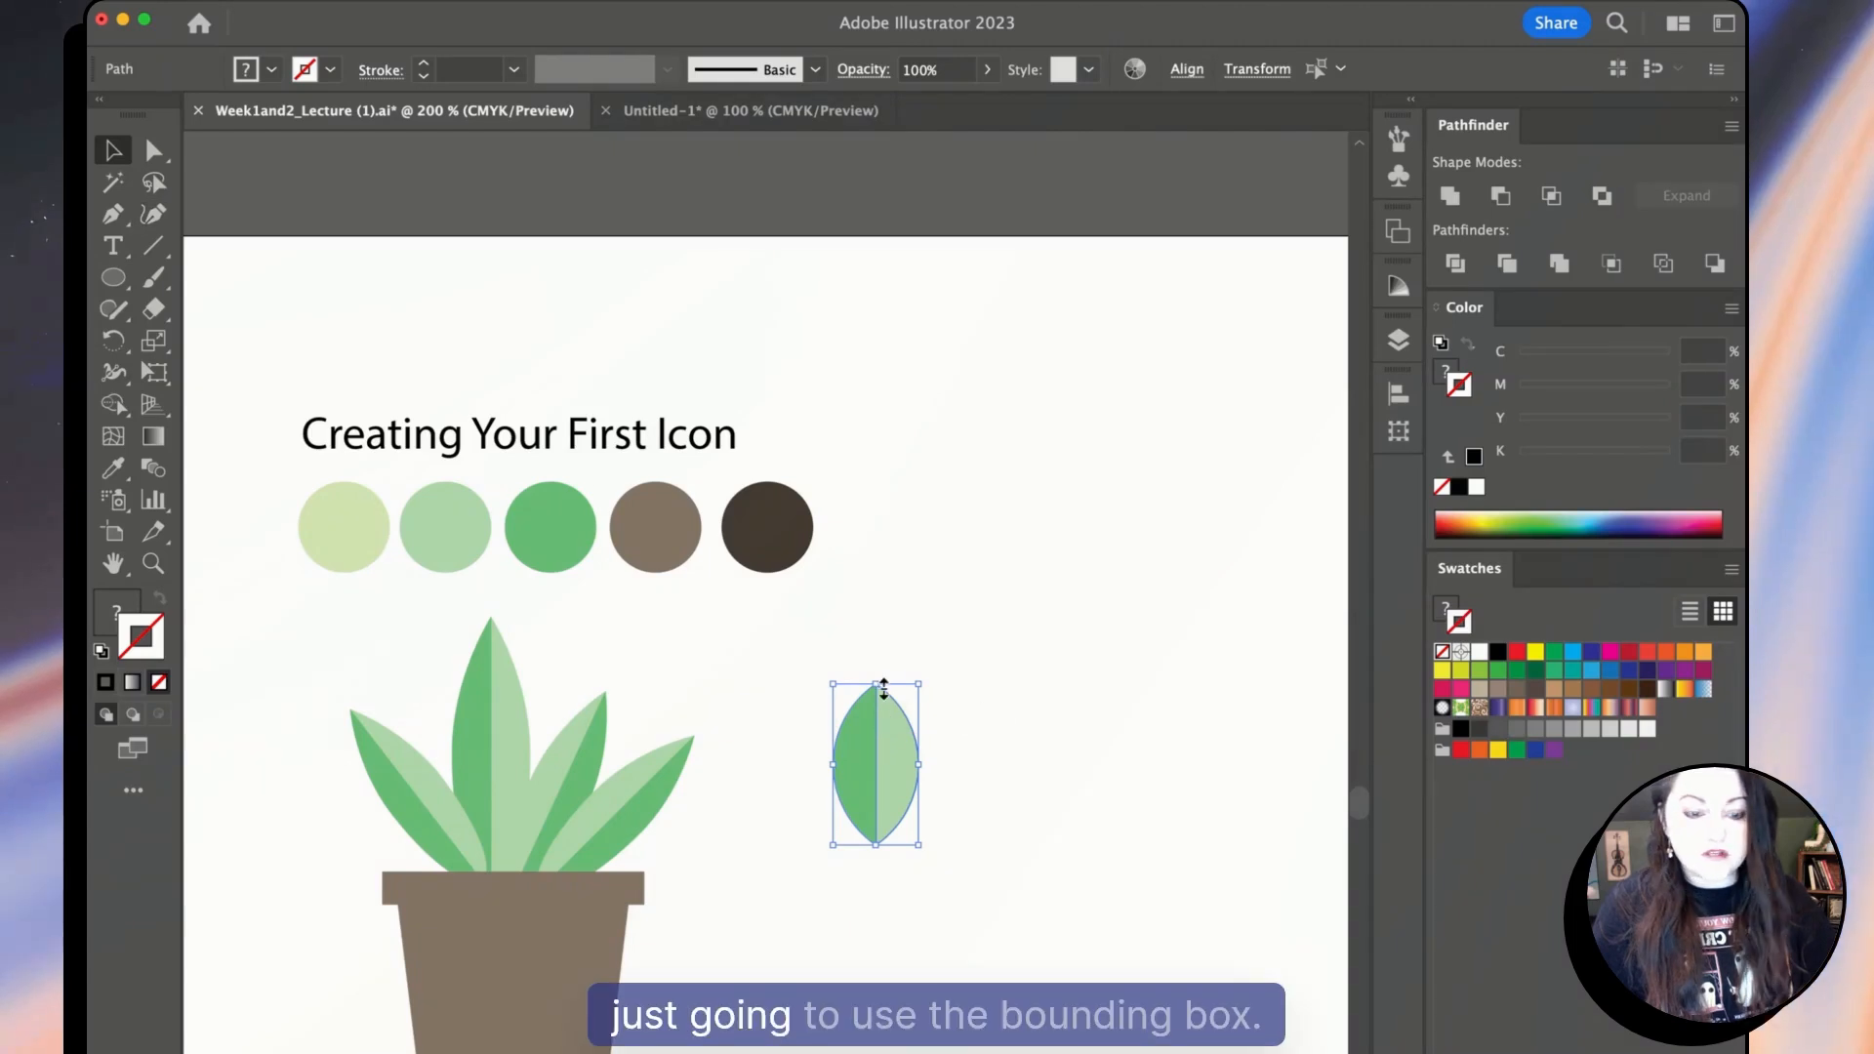
left_click(936, 717)
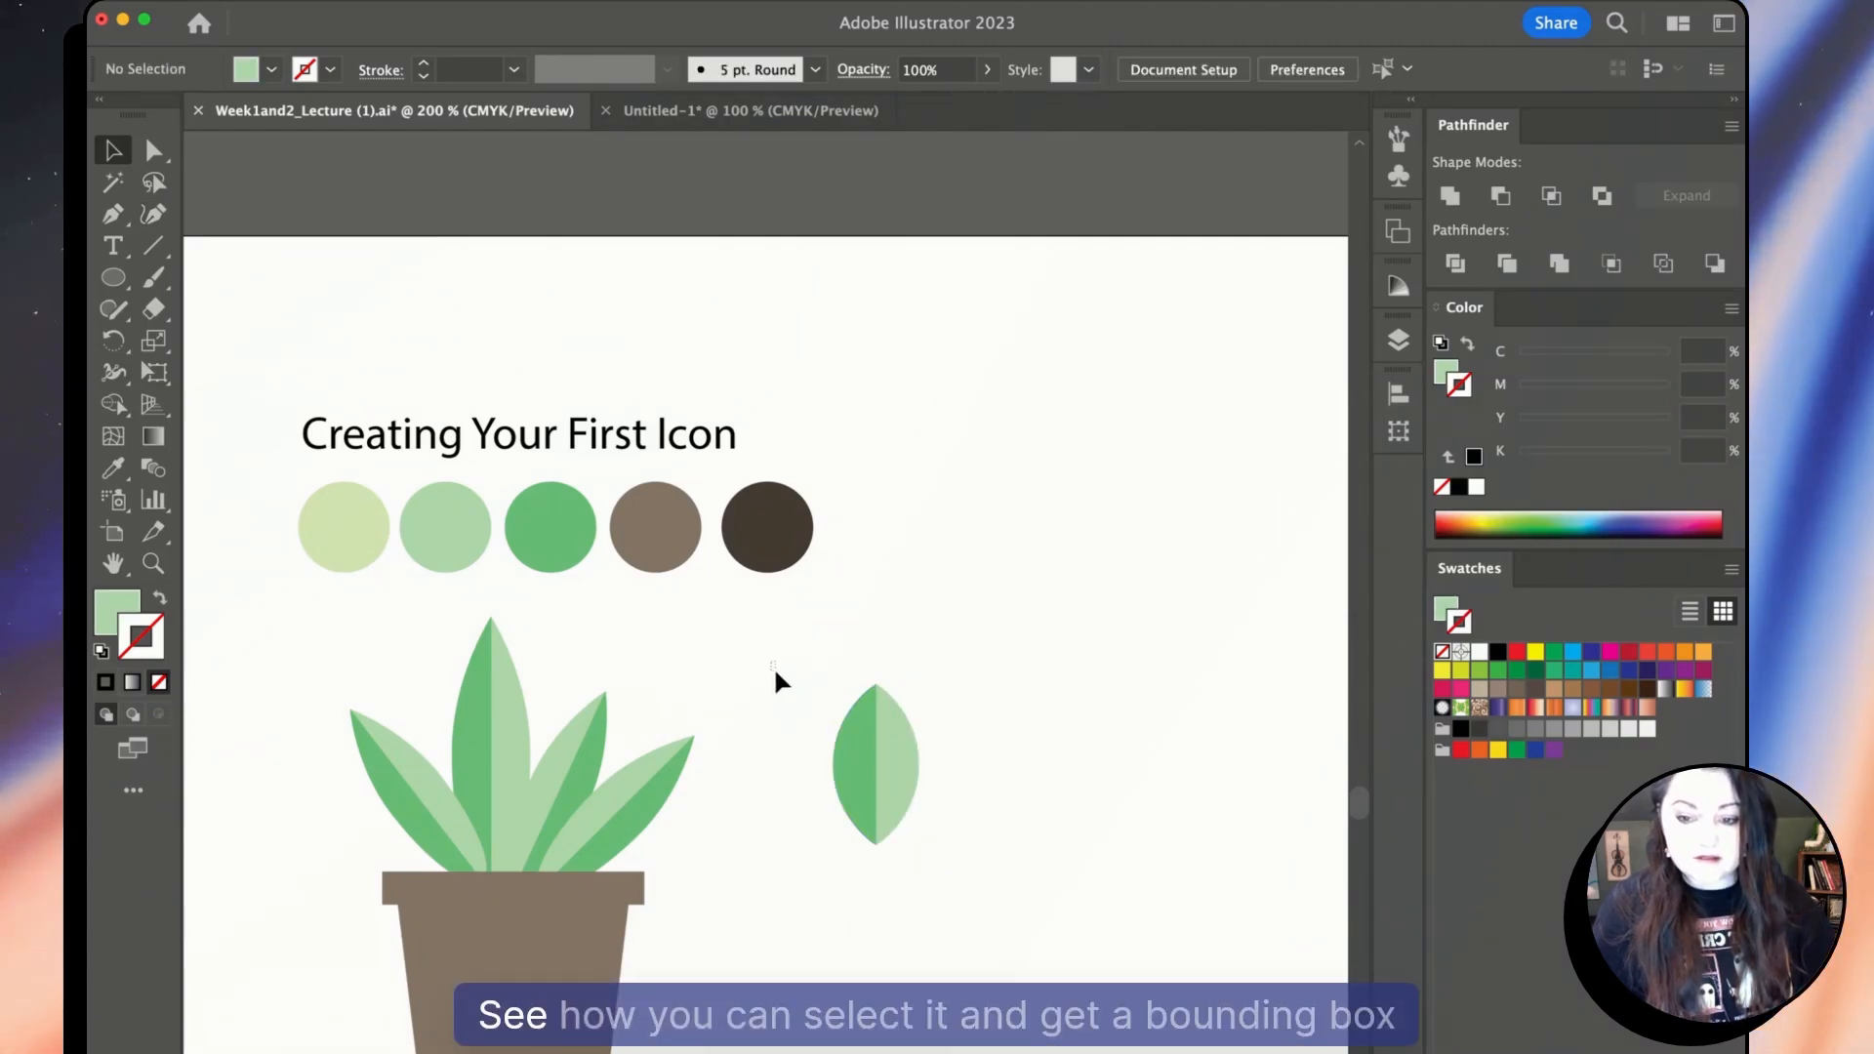
left_click_drag(773, 668, 932, 919)
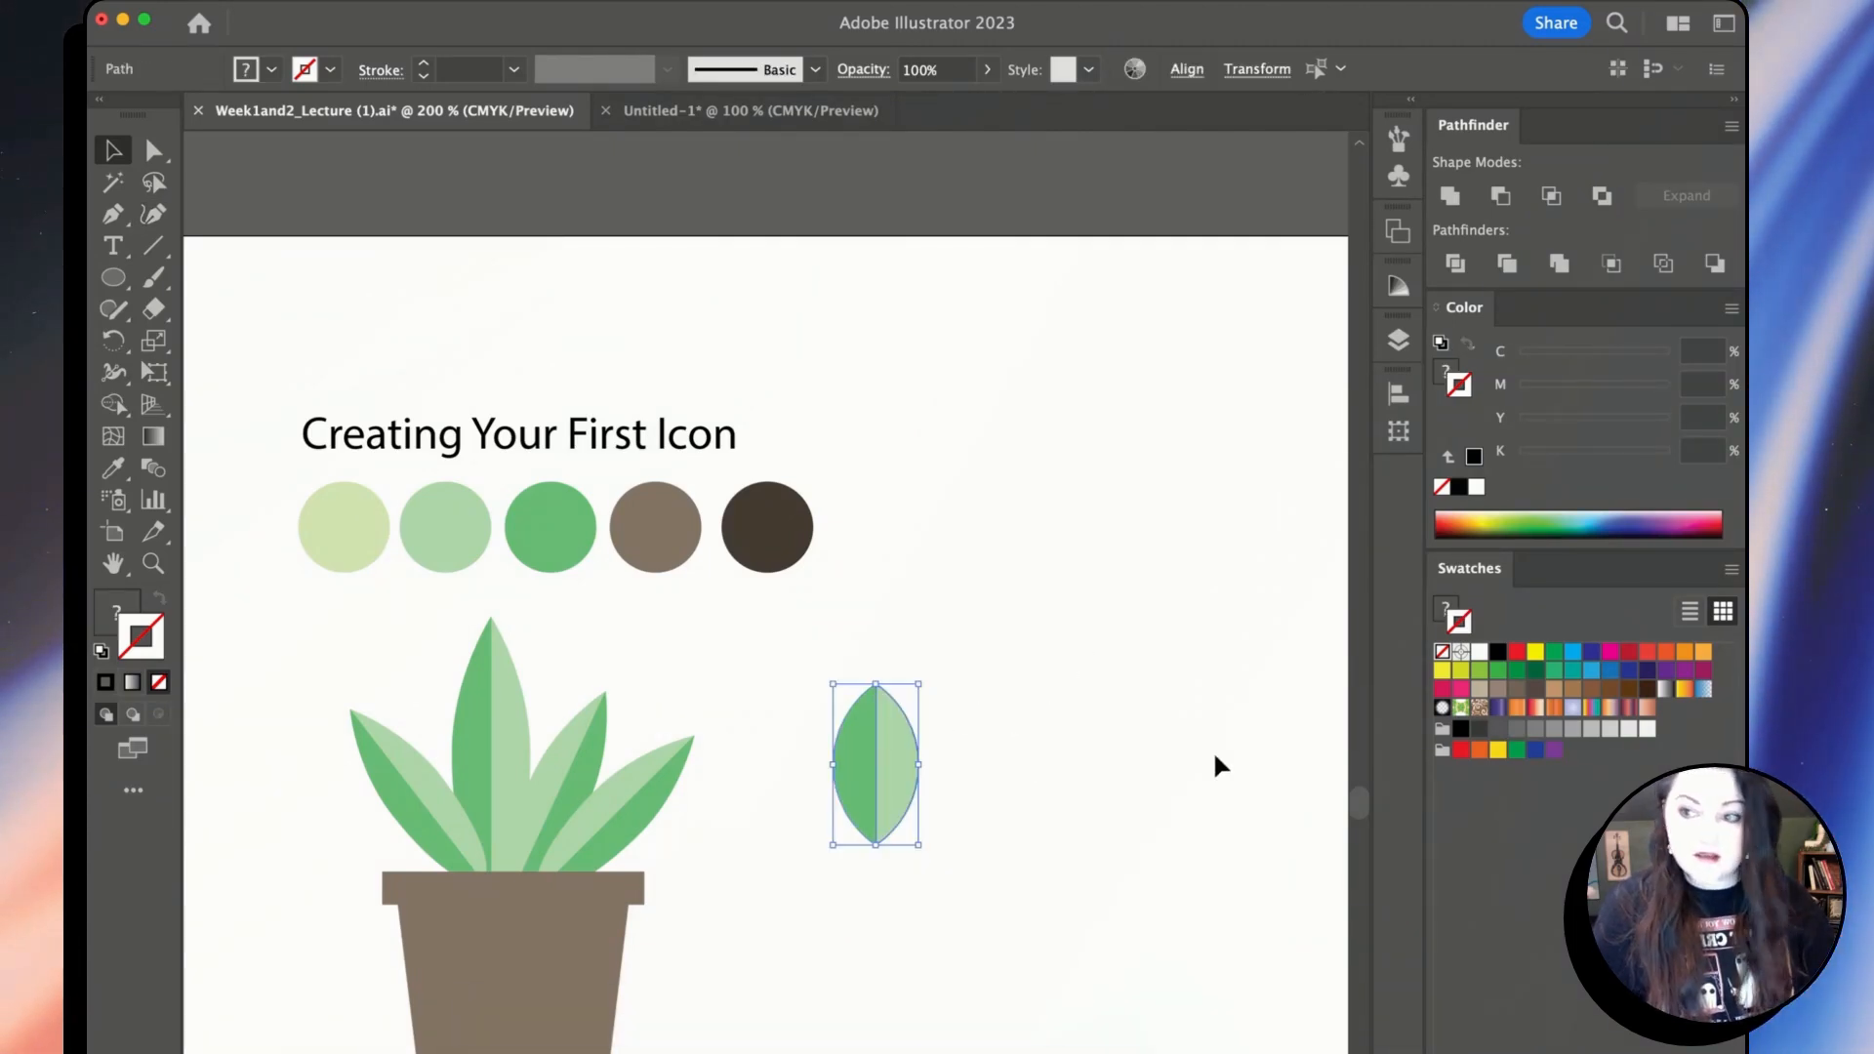
scroll(820, 659, "left", 2)
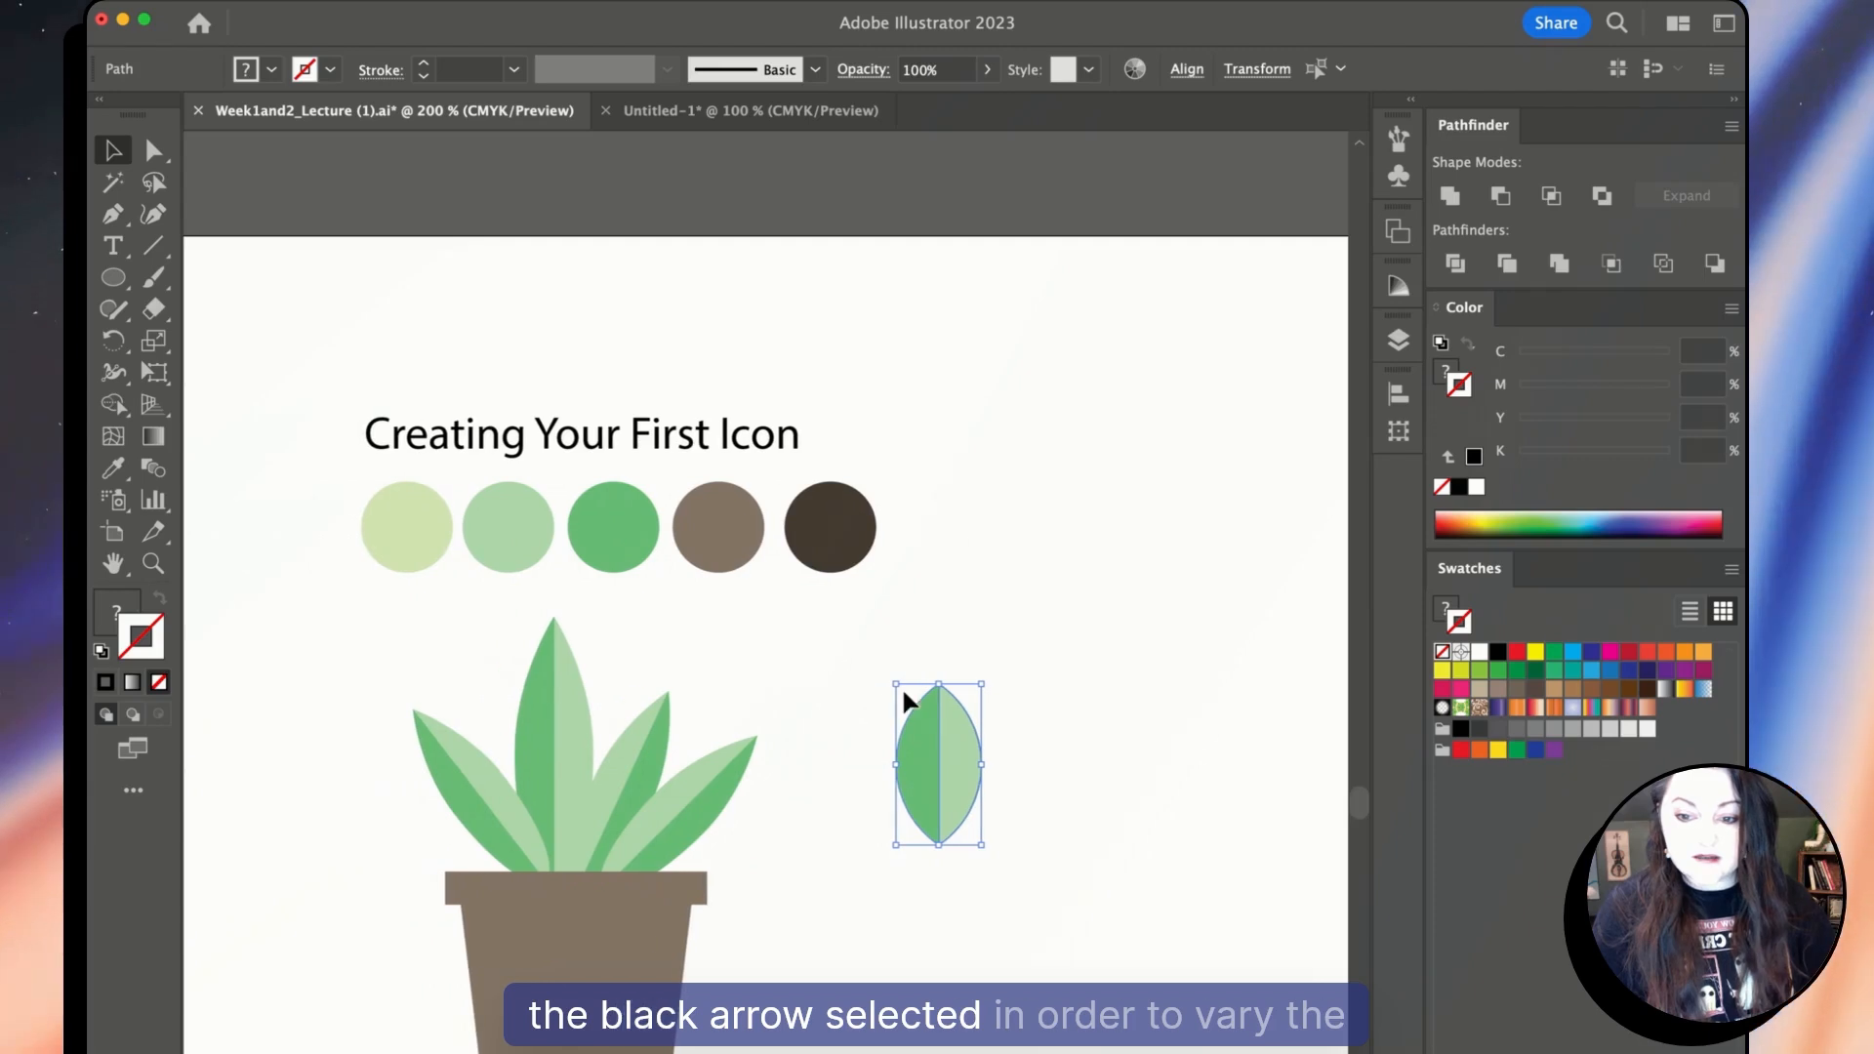
left_click_drag(940, 682, 955, 567)
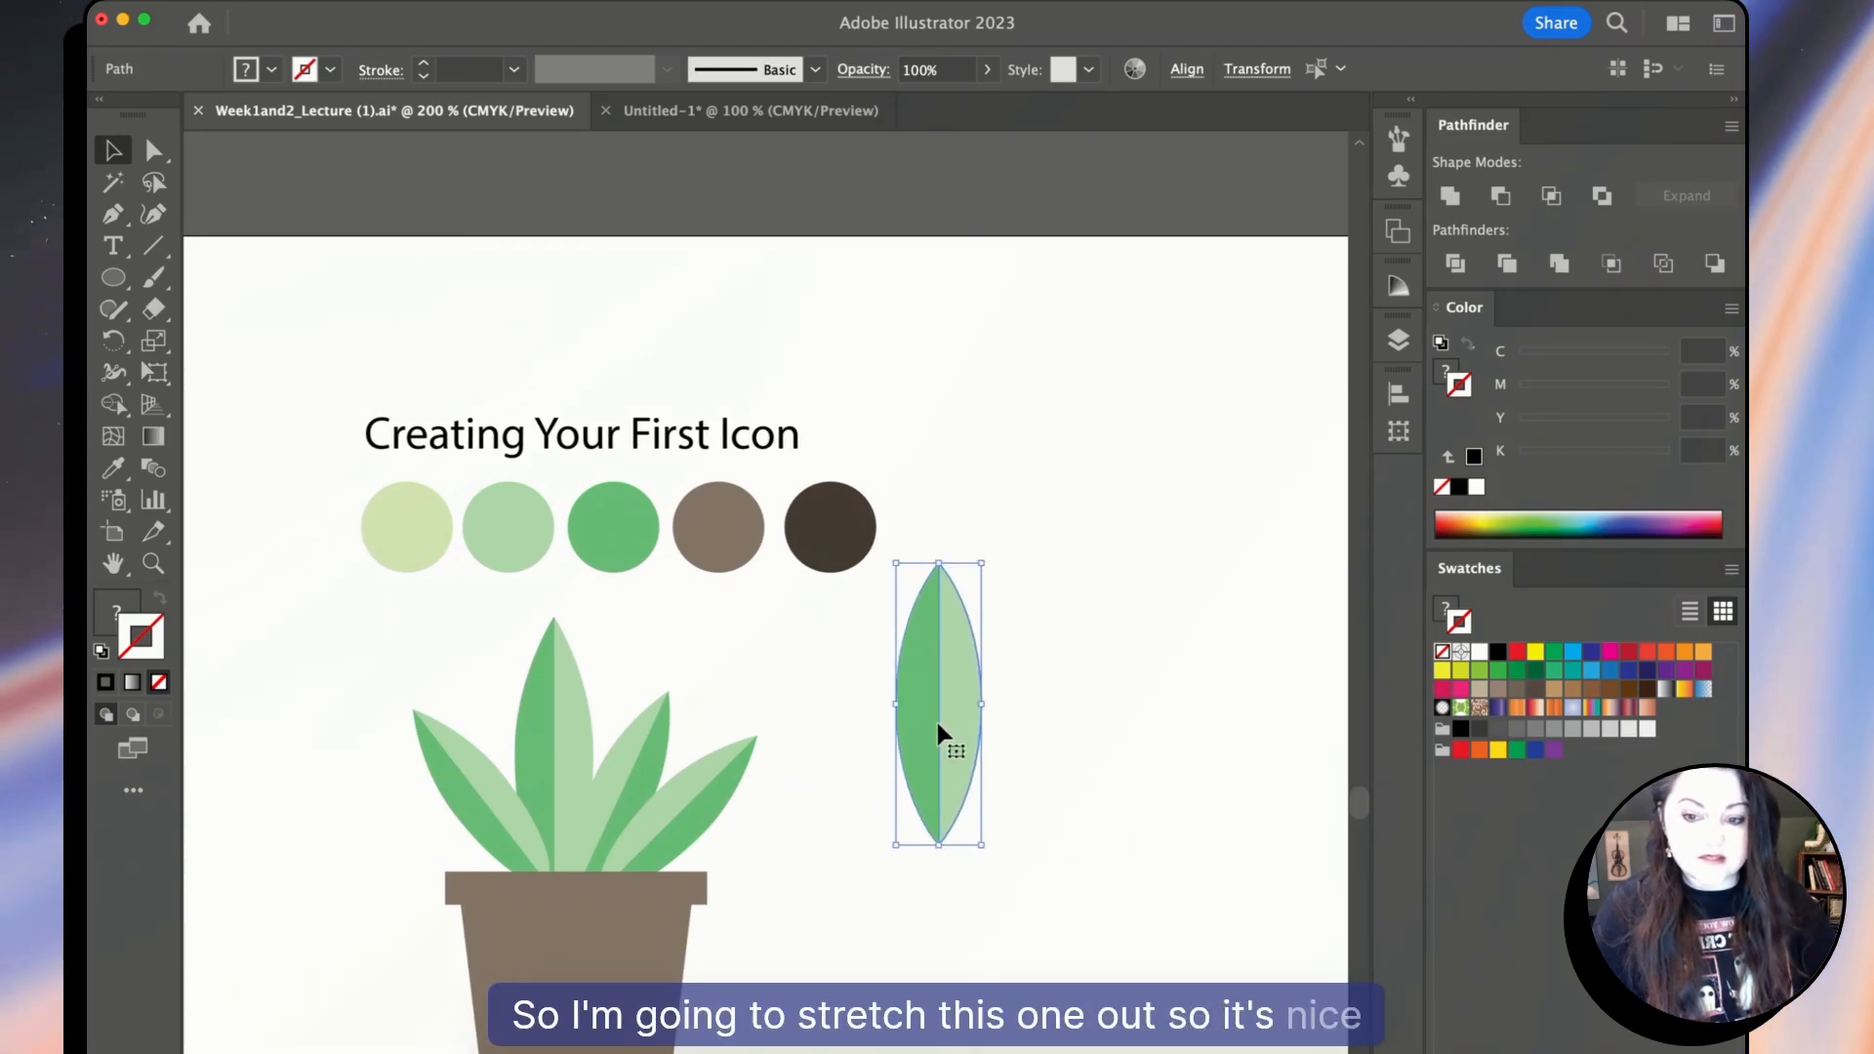
Move the two-tone leaf slightly to the right, then paste a copy in front and offset it rightward to partly overlap the original.
left_click_drag(937, 724, 1050, 747)
scroll(1050, 749, "right", 4)
key("super+c")
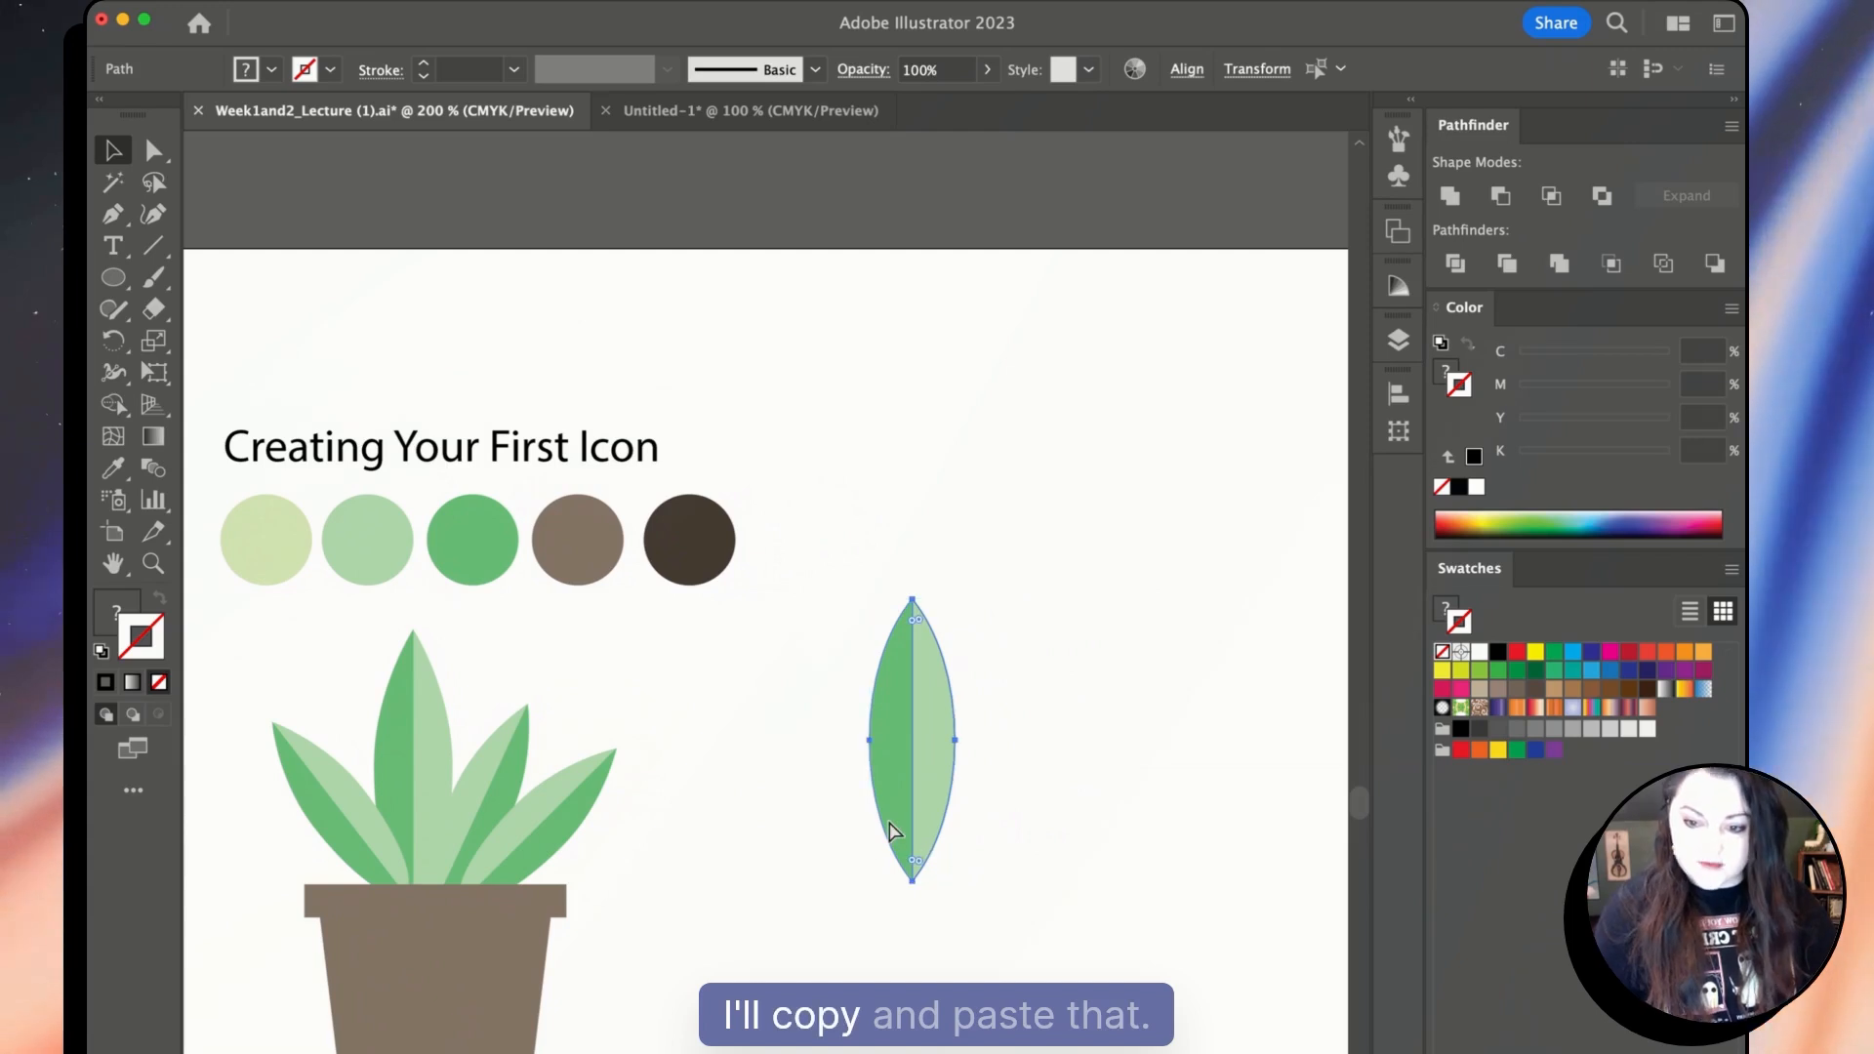
key("super+f")
left_click_drag(920, 768, 986, 768)
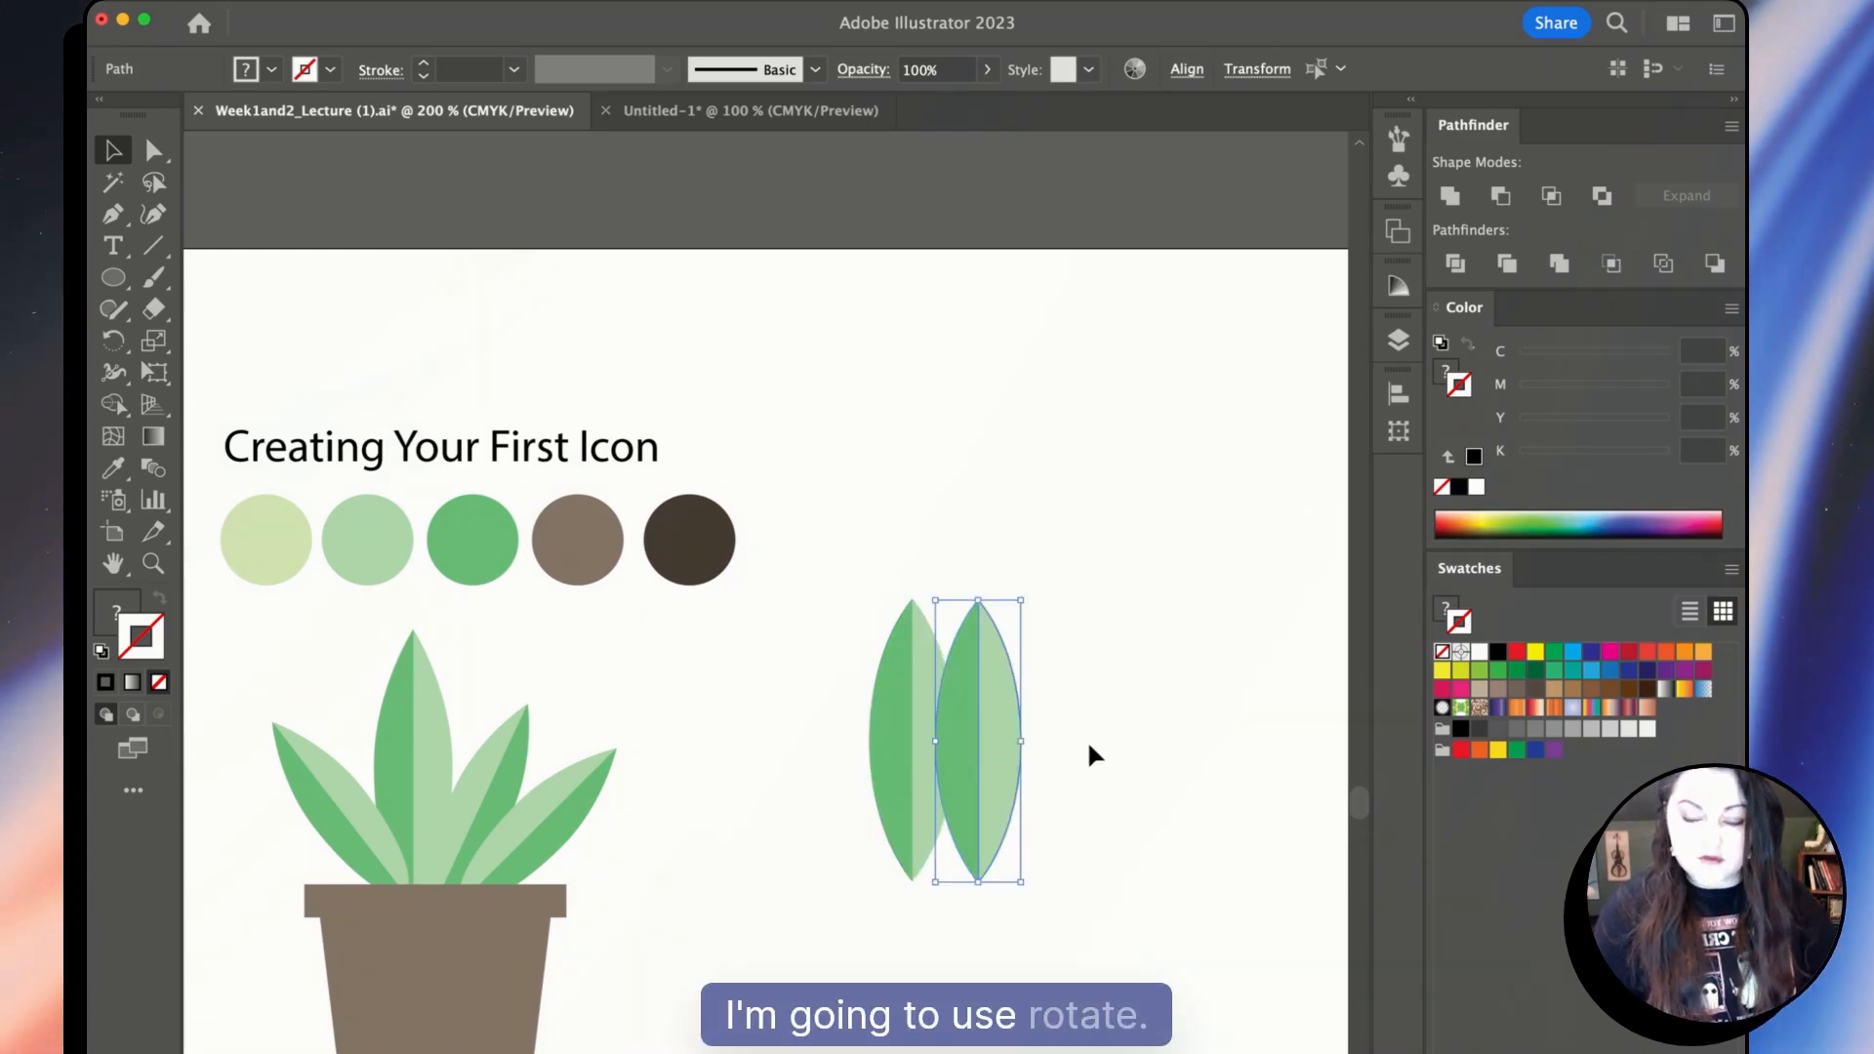
Rotate the copied leaf clockwise so it leans right, with its base meeting the upright leaf's base.
key("r")
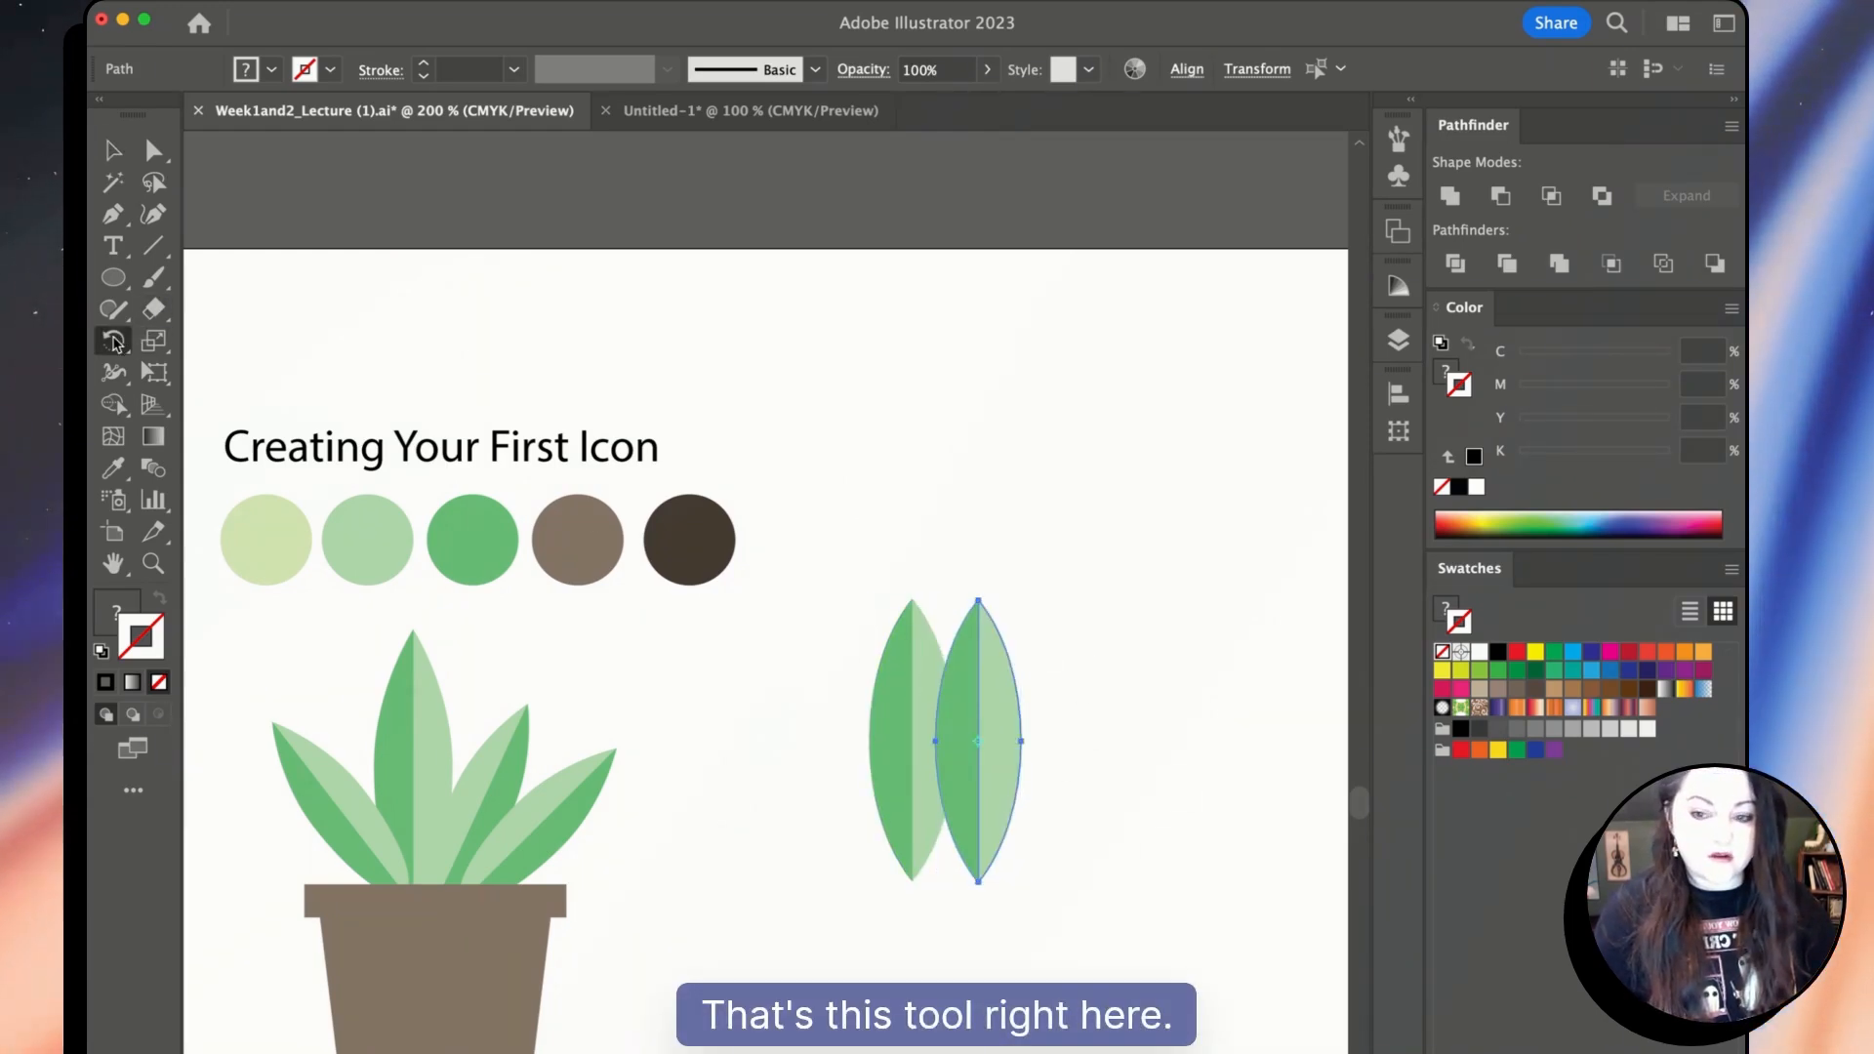
left_click_drag(1124, 543, 1186, 654)
left_click_drag(1028, 669, 1030, 689)
key("s")
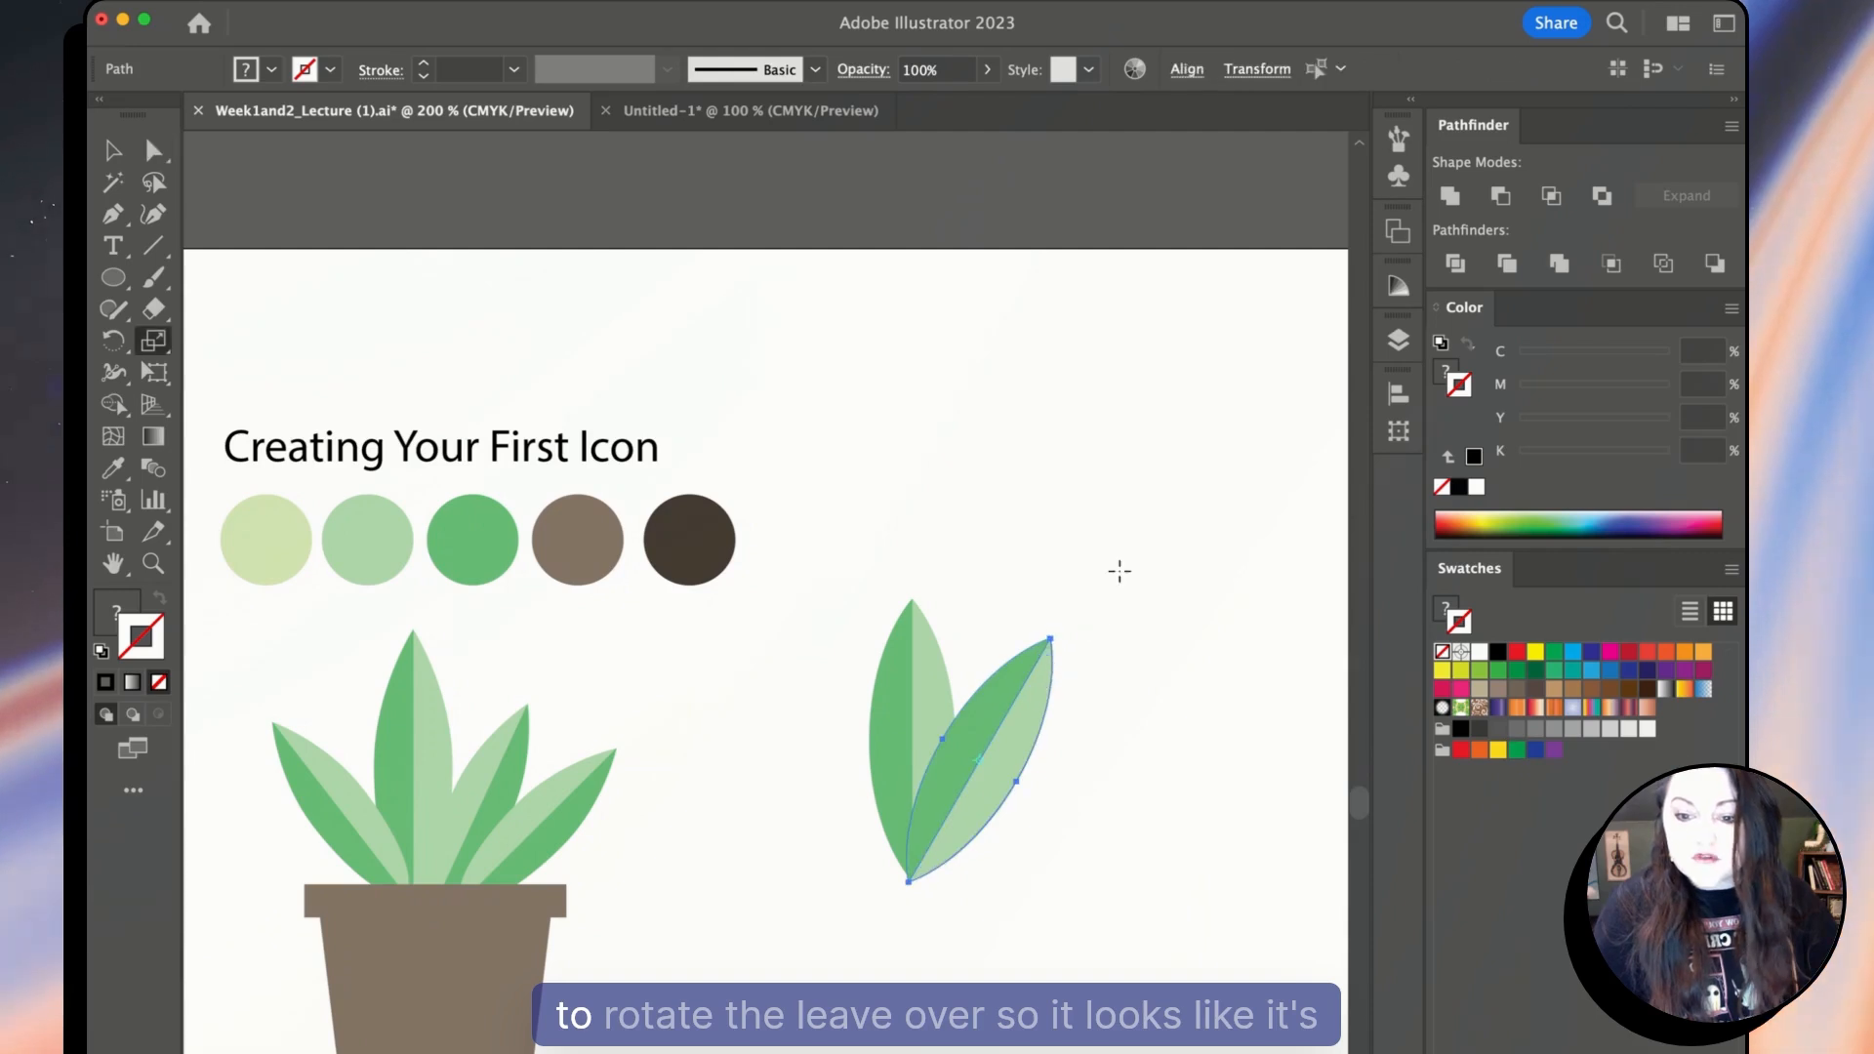
Scale the right-leaning leaf down and reposition it so its base meets the upright leaf's base.
left_click_drag(1116, 569, 1095, 595)
key("a")
left_click_drag(996, 743, 988, 763)
left_click(1016, 758)
Copy both halves of the upright leaf, paste them in front, and move the copy to the left of the original.
key("v")
left_click(922, 690)
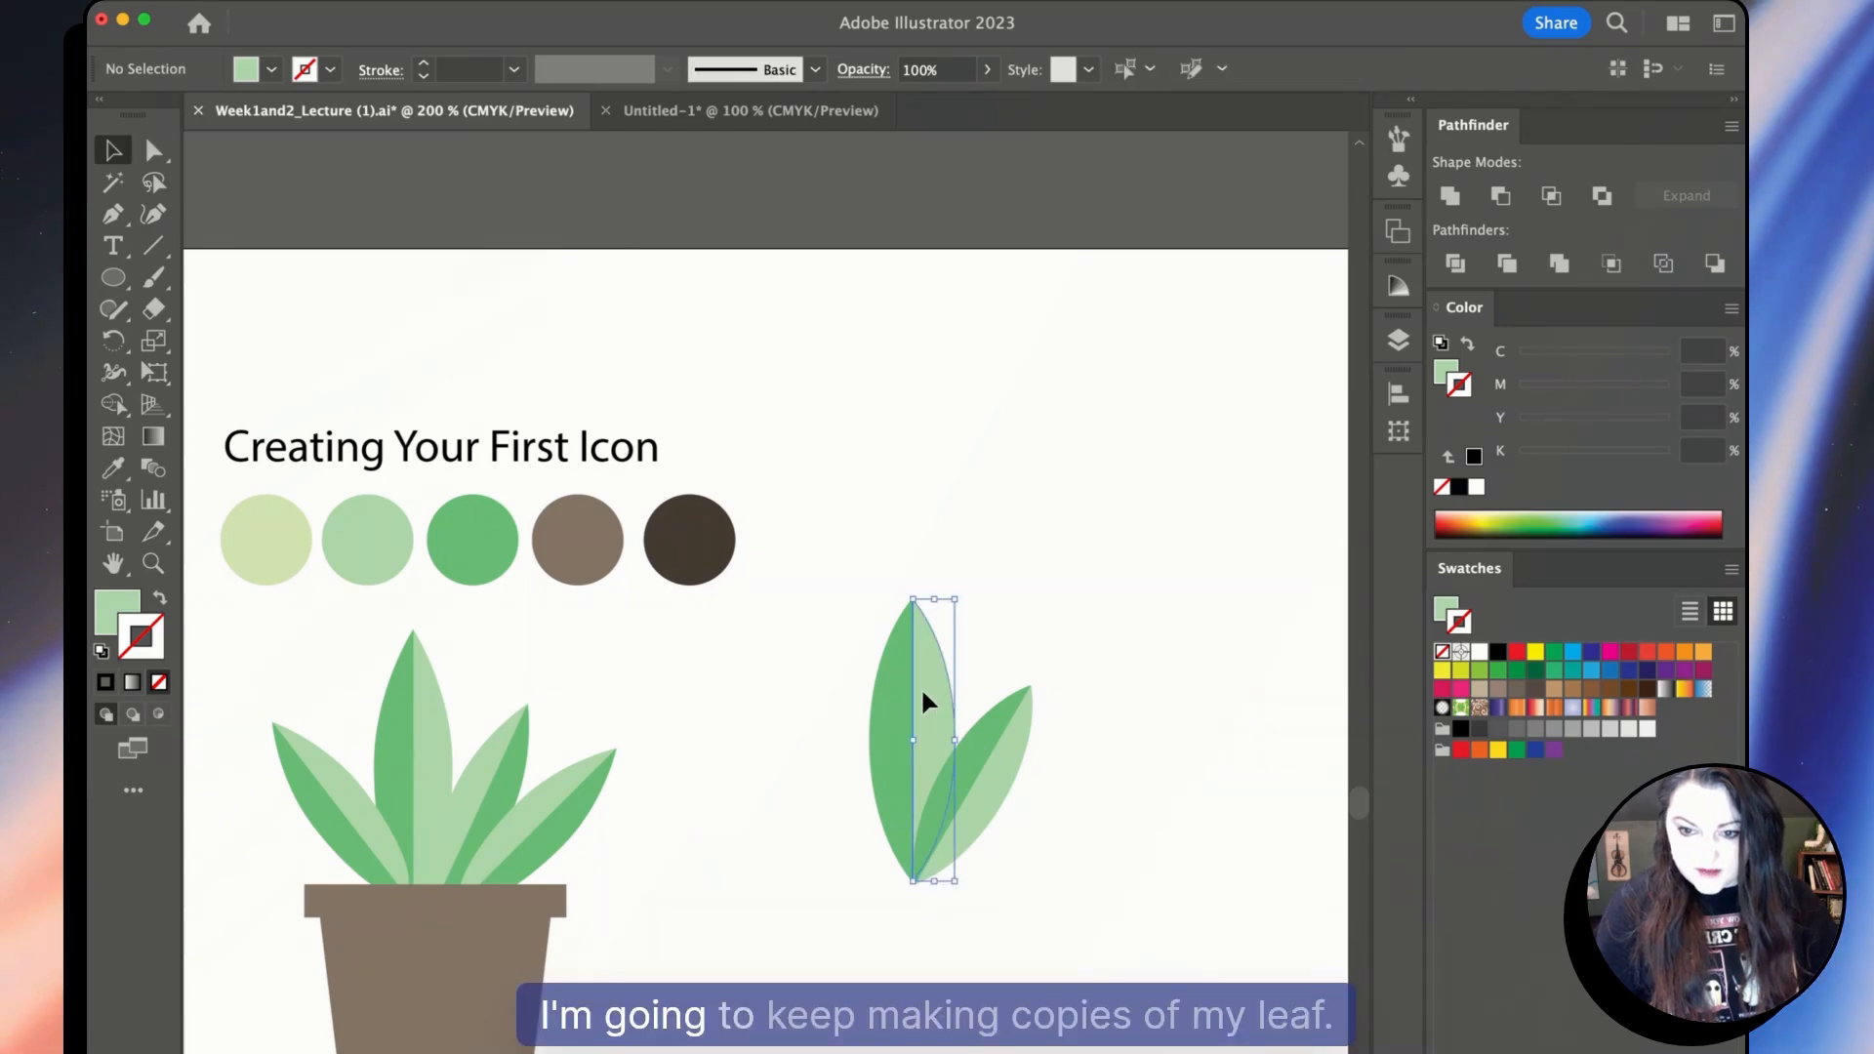
left_click(895, 691, "shift")
key("super+c")
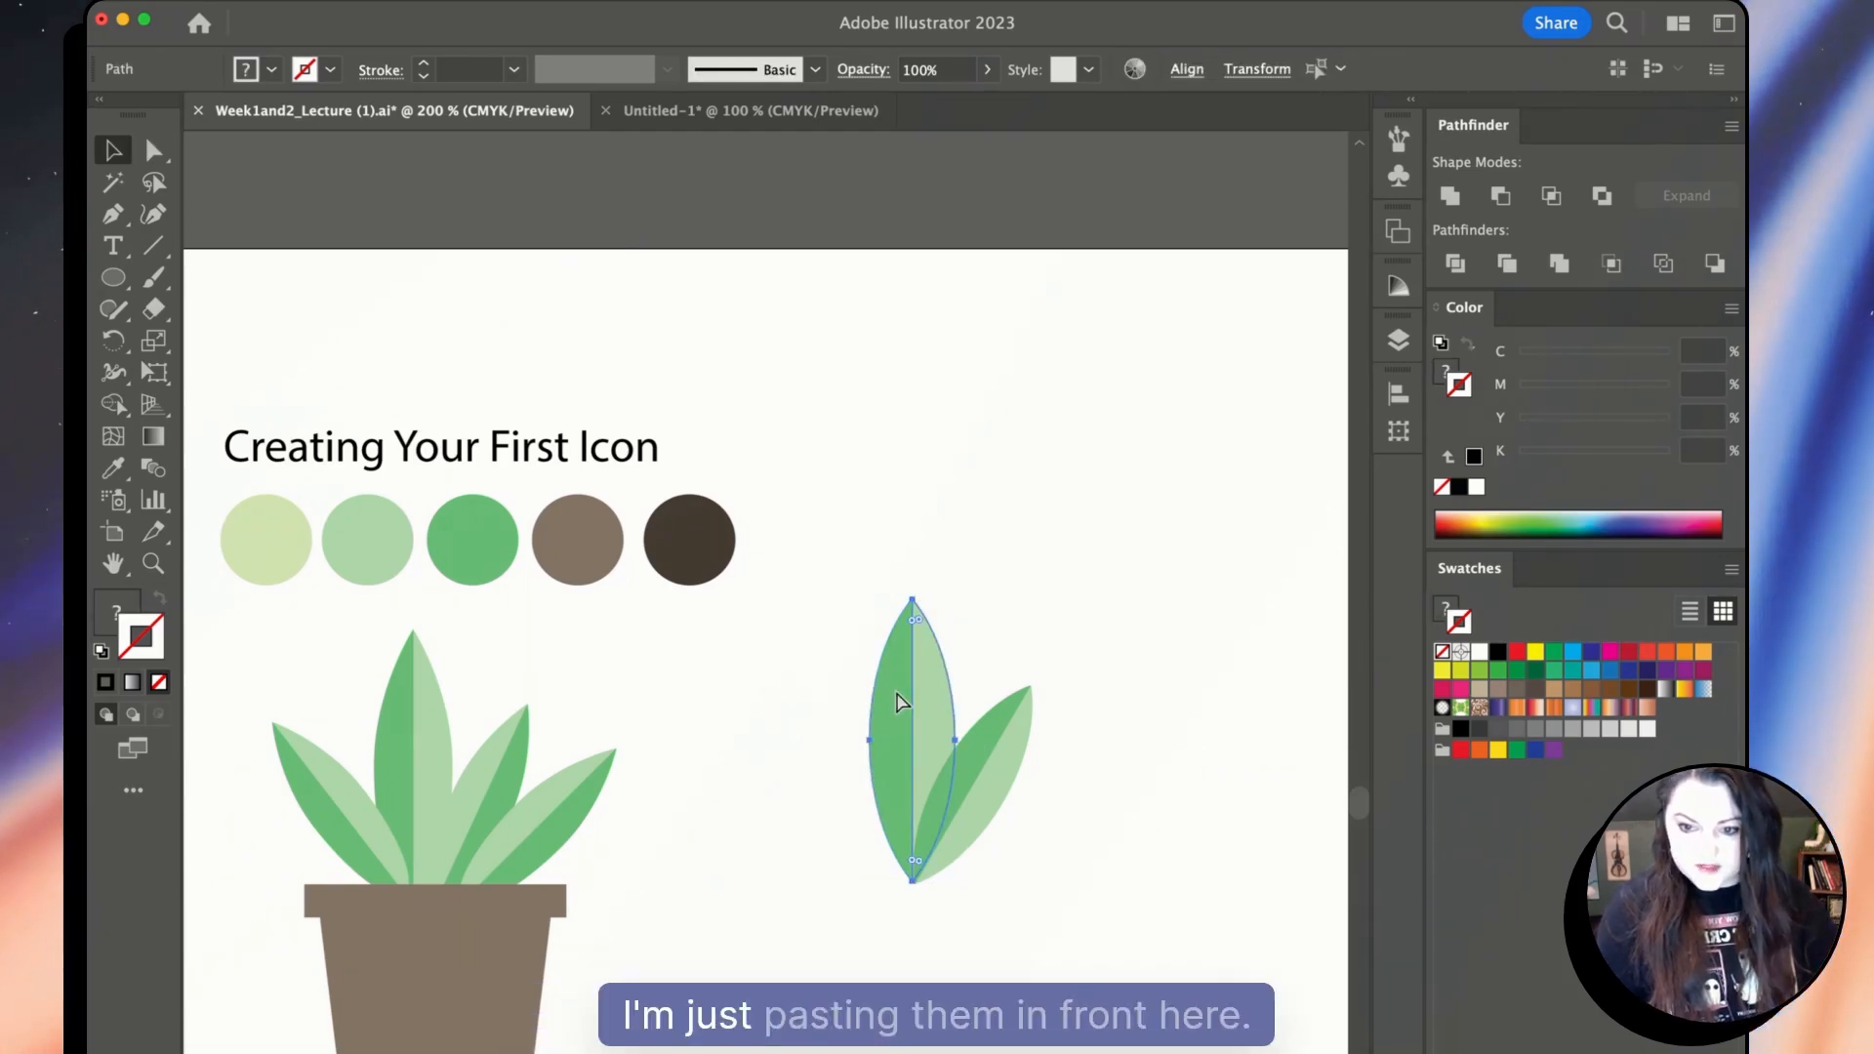
key("super+f")
left_click_drag(898, 695, 768, 703)
Rotate the copied leaf counterclockwise to lean left, shrink it, and join its base to the upright leaf's base.
key("r")
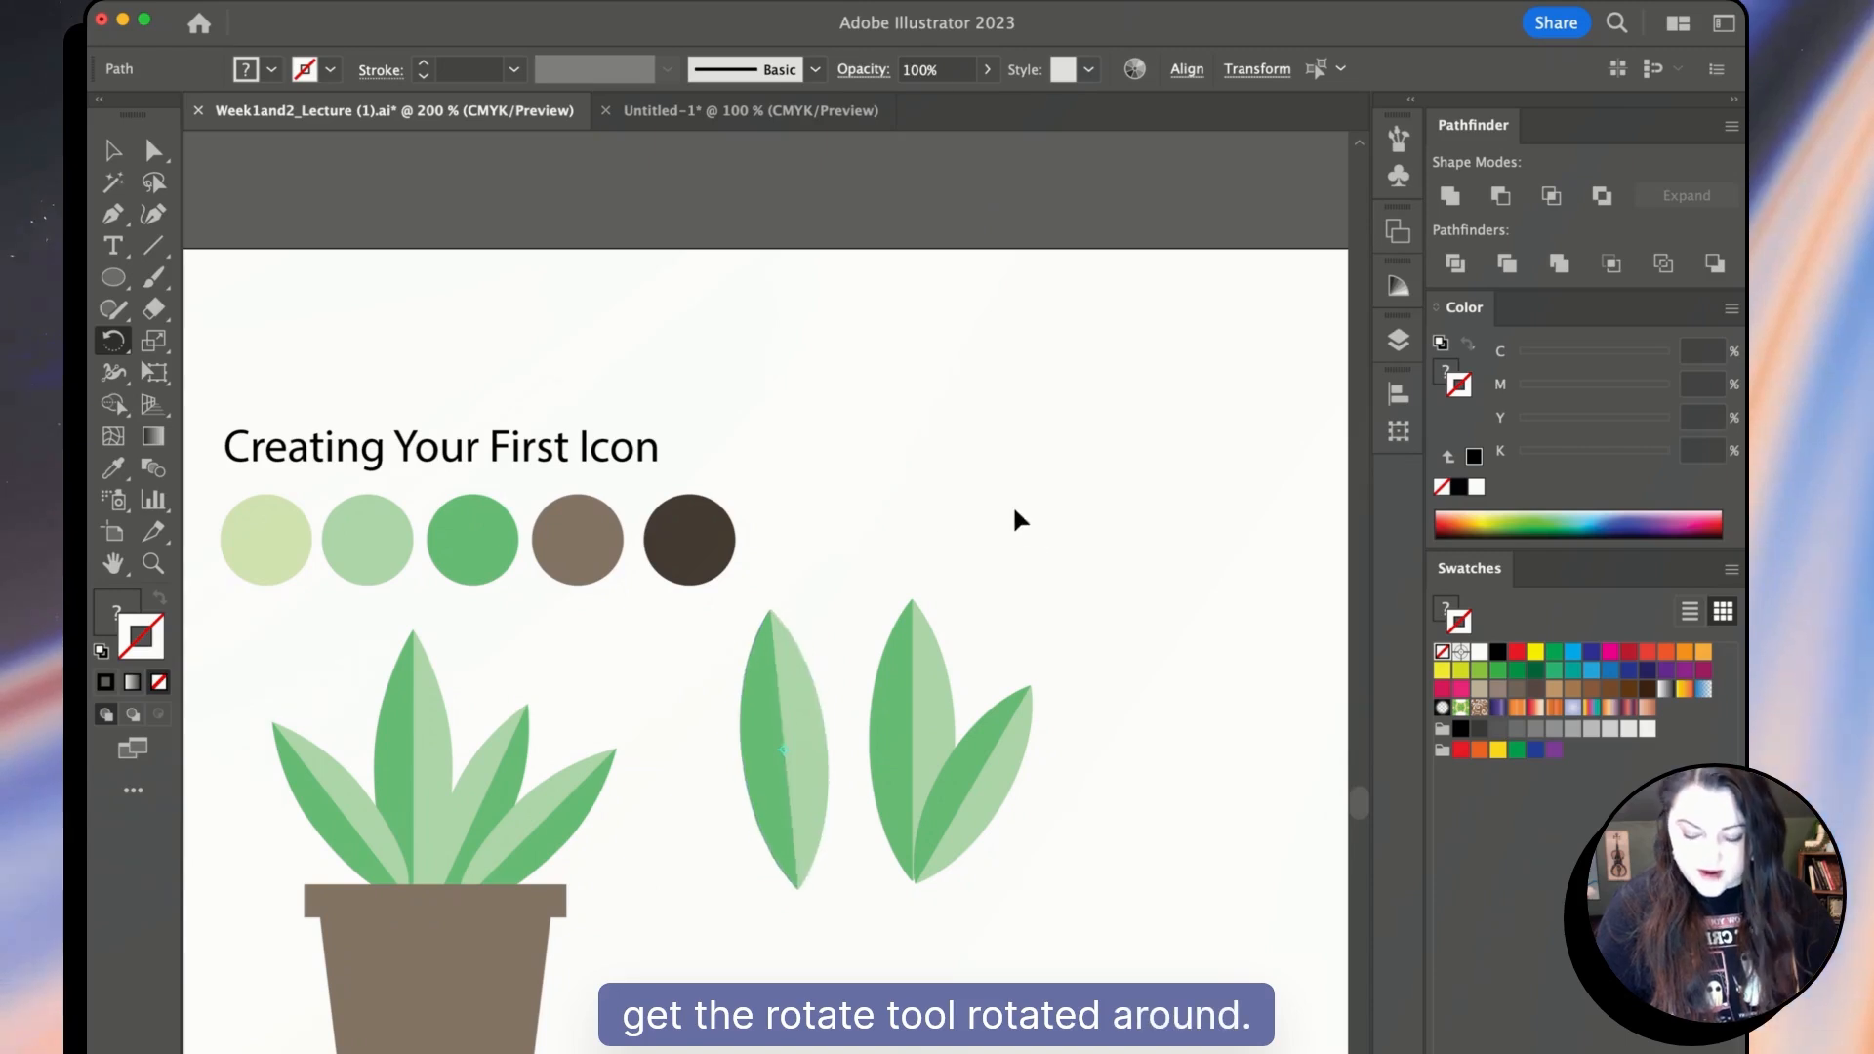
left_click_drag(1016, 519, 879, 437)
key("v")
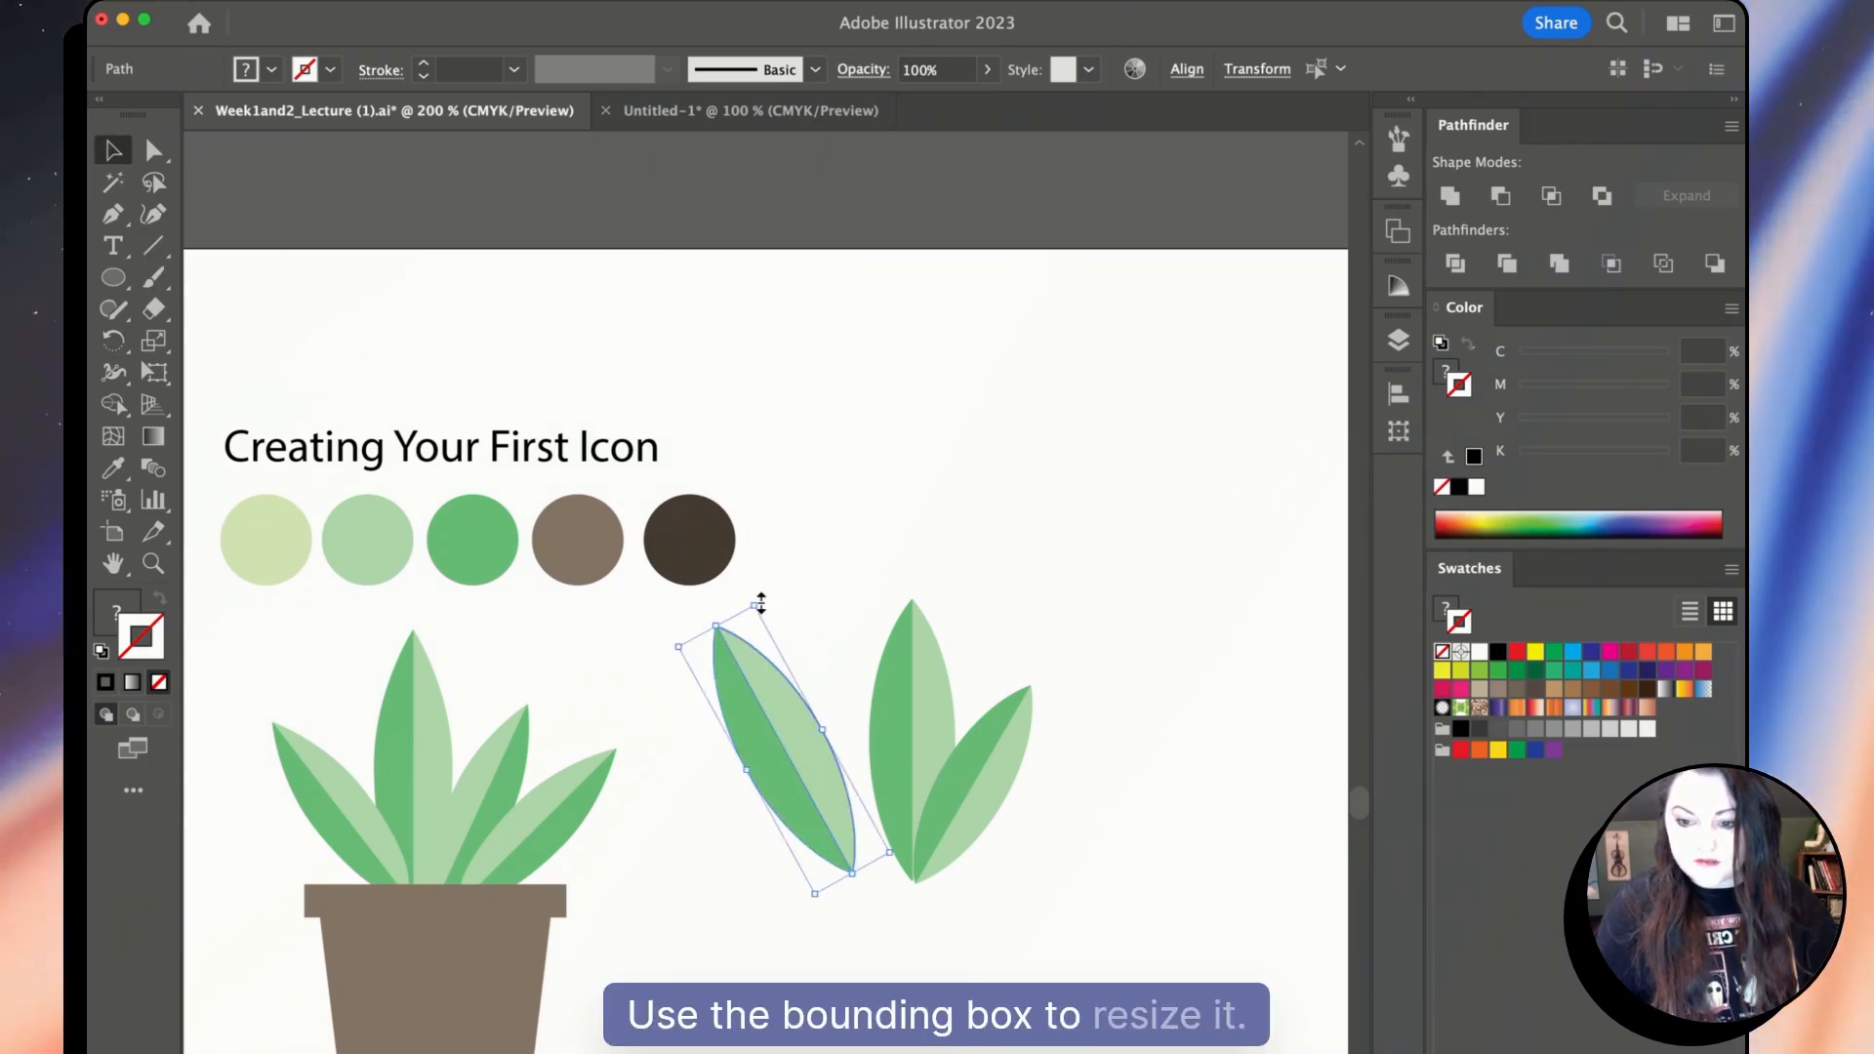
left_click_drag(761, 604, 753, 644)
left_click_drag(773, 769, 830, 781)
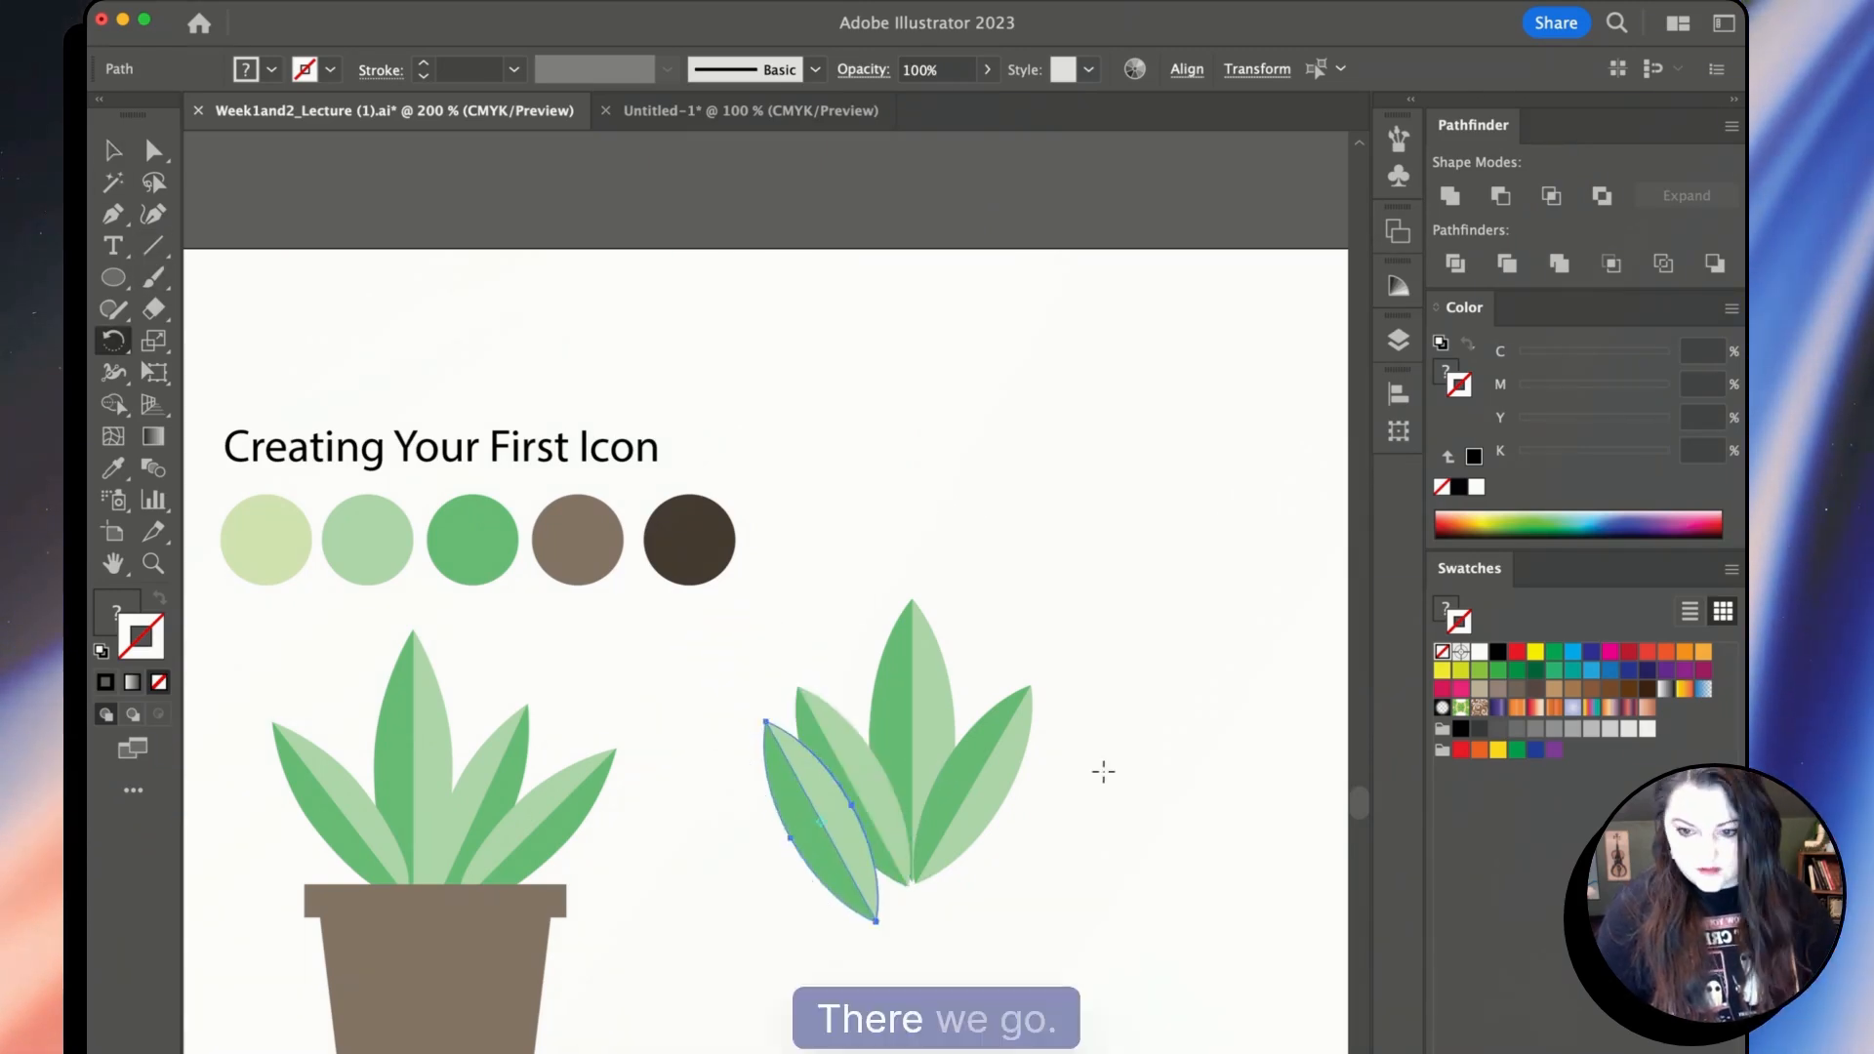
Rotate the additional lower-left leaf further counterclockwise and place its base at the shared base point, fanning outward.
left_click_drag(1104, 770, 1101, 646)
key("a")
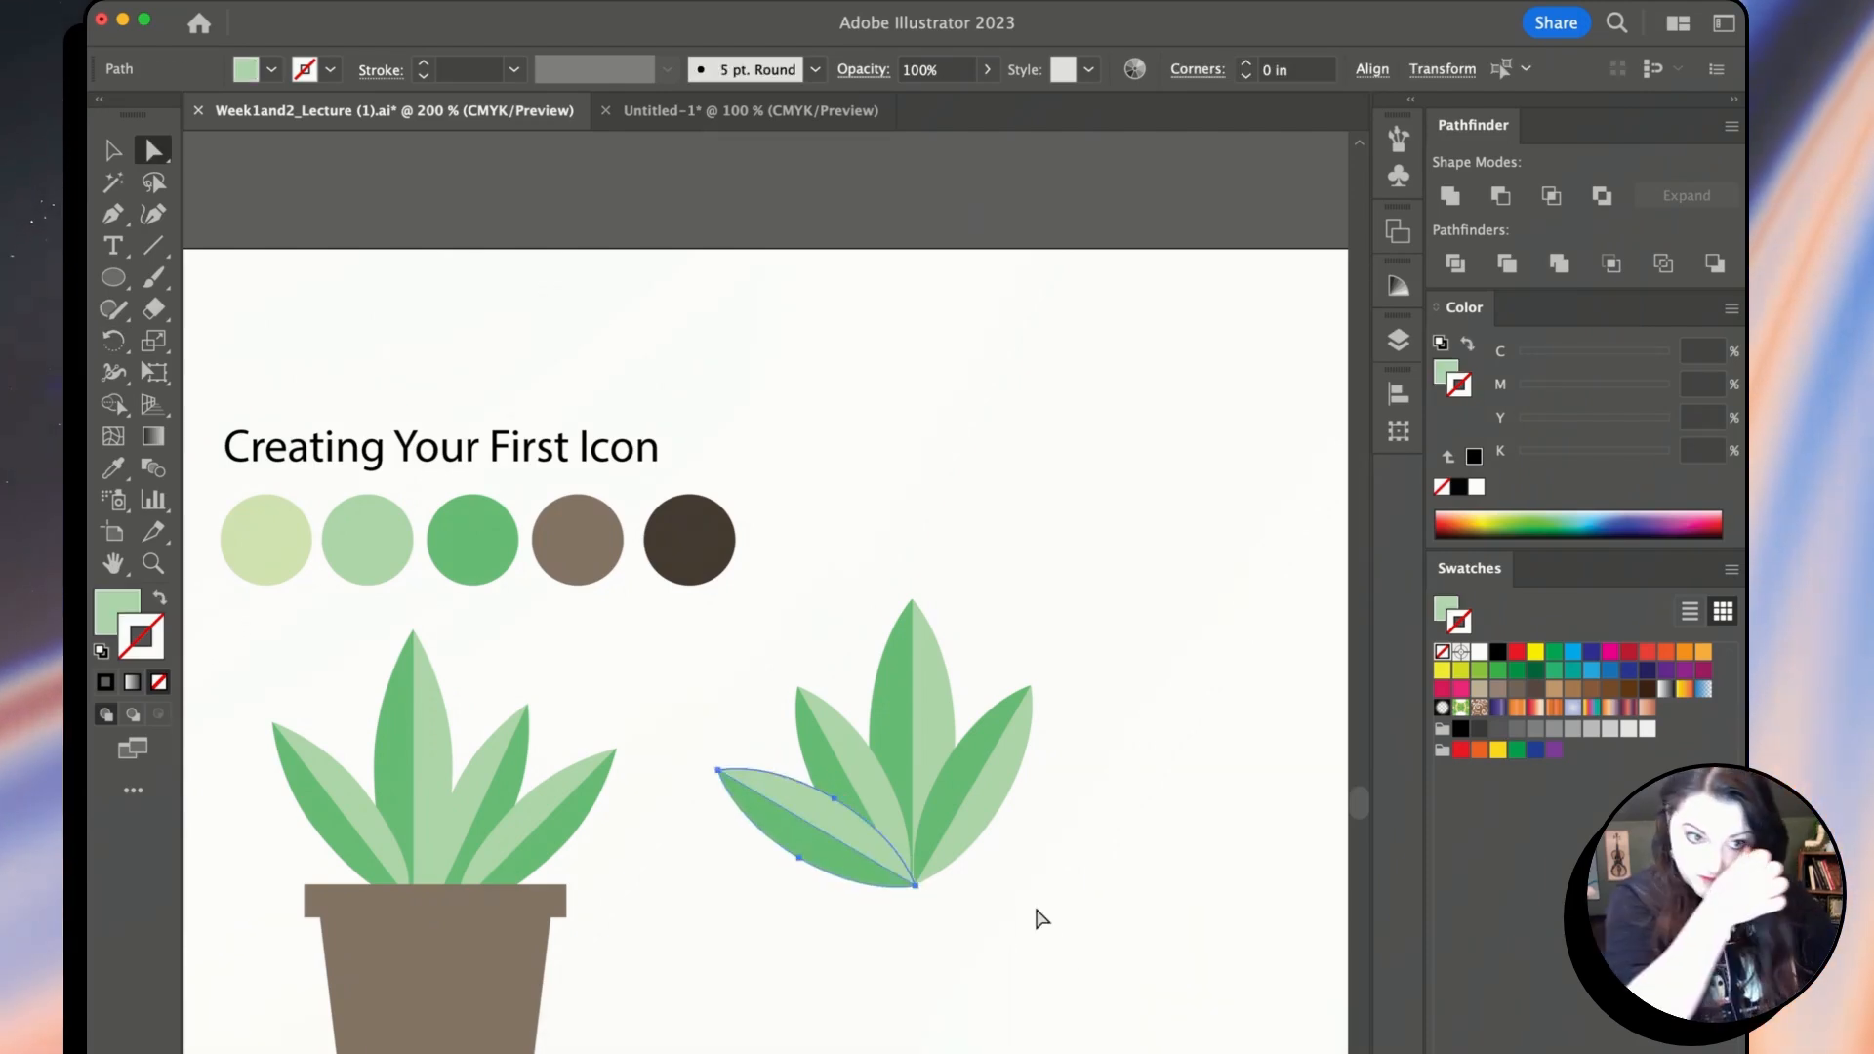
left_click(1073, 971)
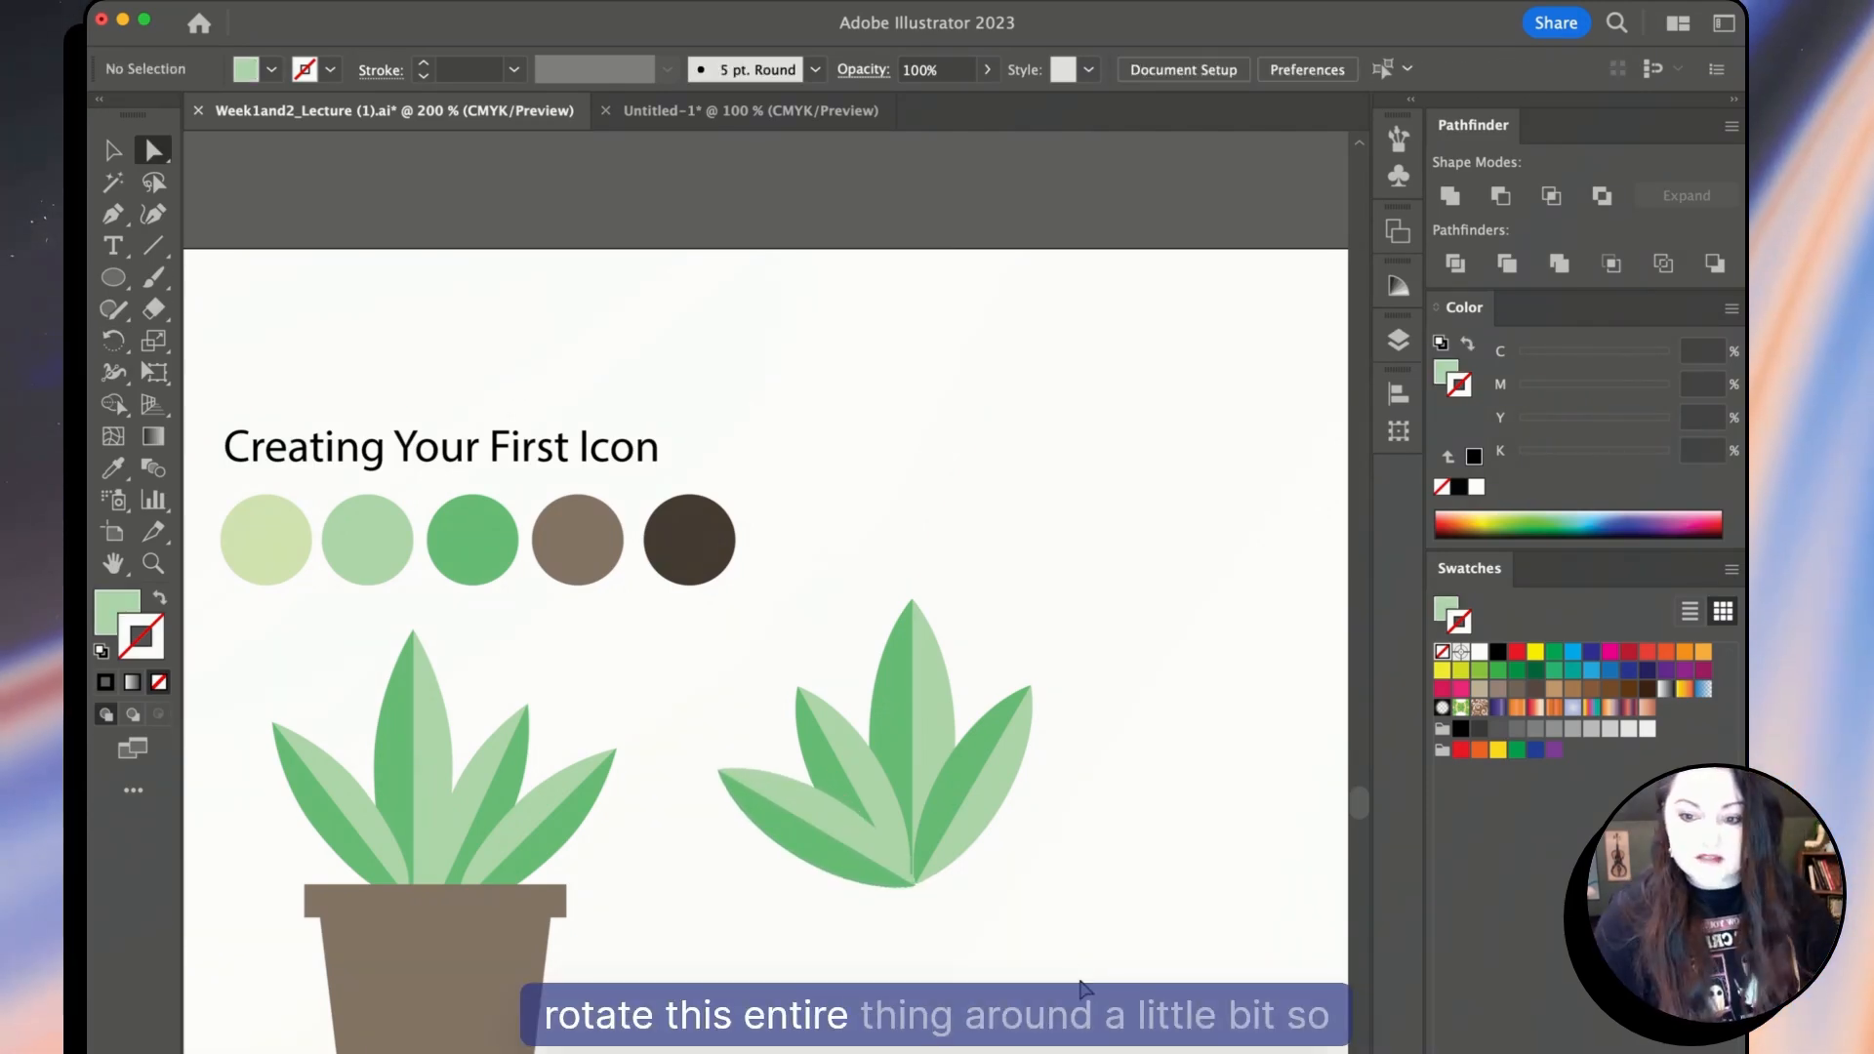
Select all the new leaves and rotate the whole cluster slightly clockwise for a more natural look.
left_click_drag(1081, 989, 695, 615)
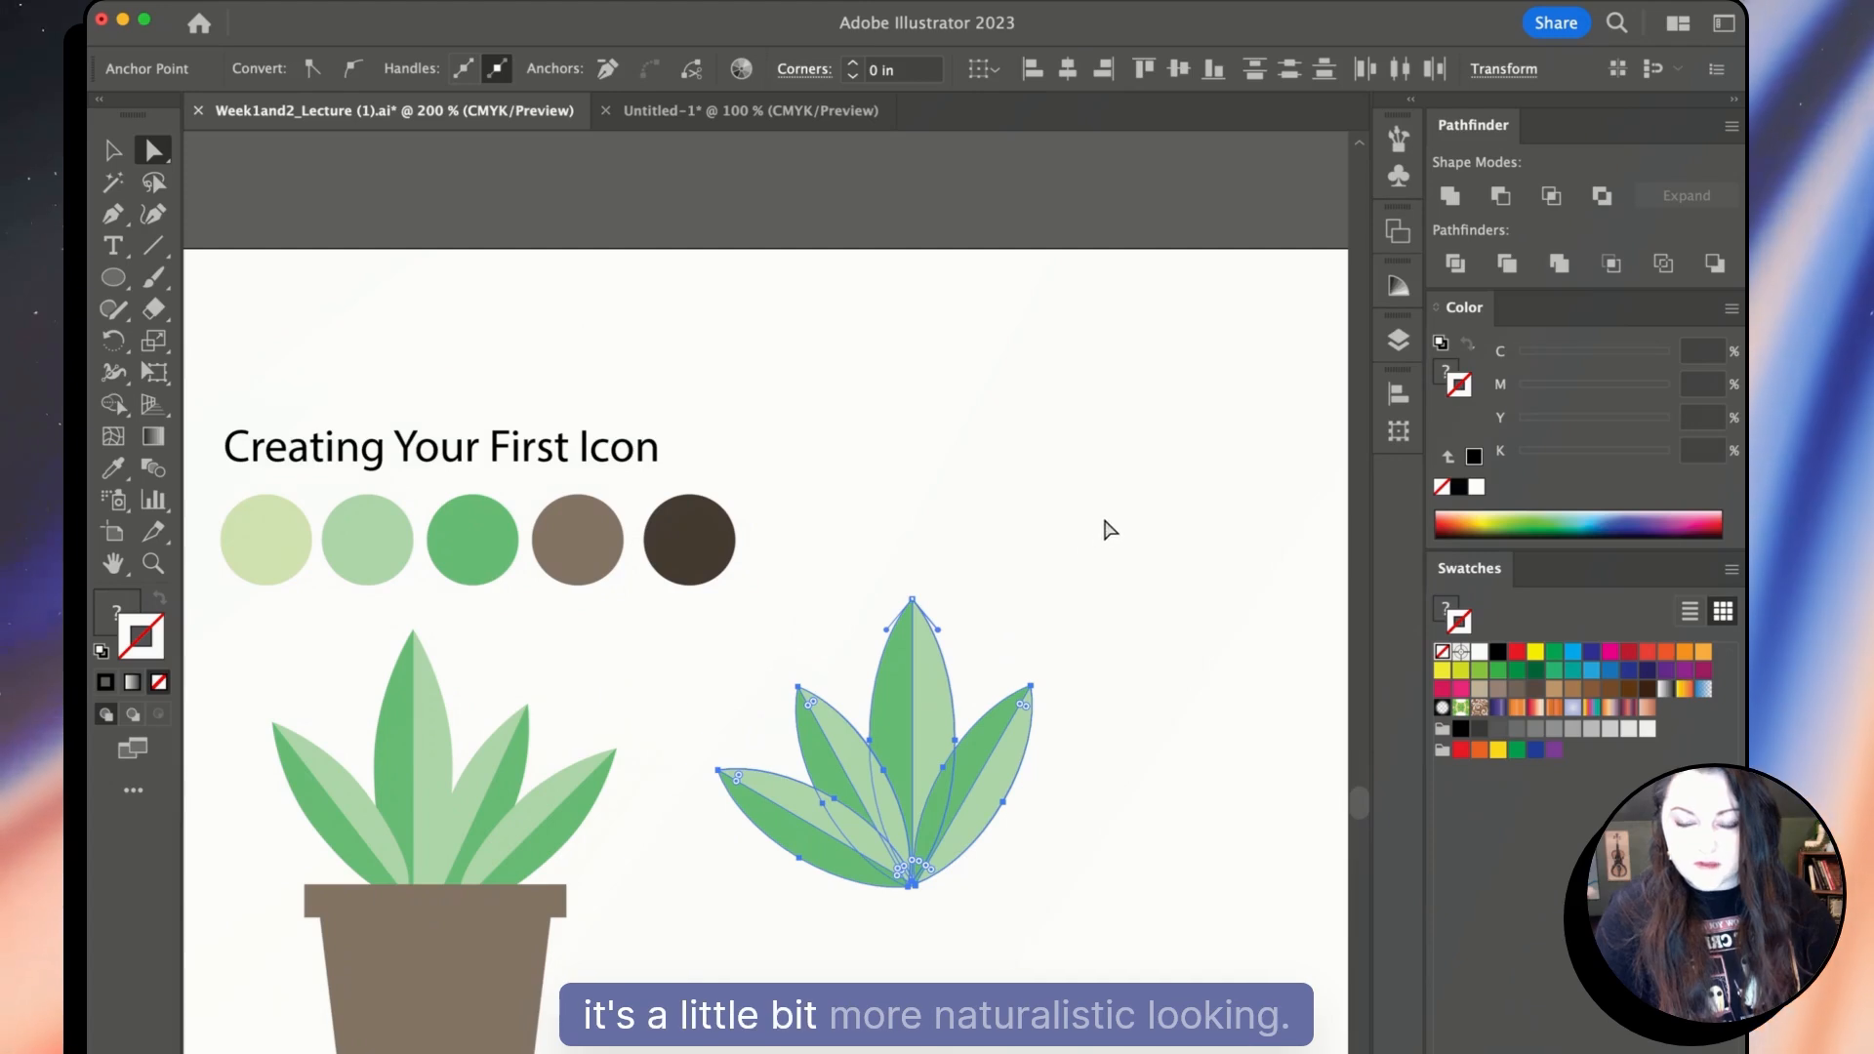
left_click(772, 638)
left_click_drag(908, 792, 1107, 938)
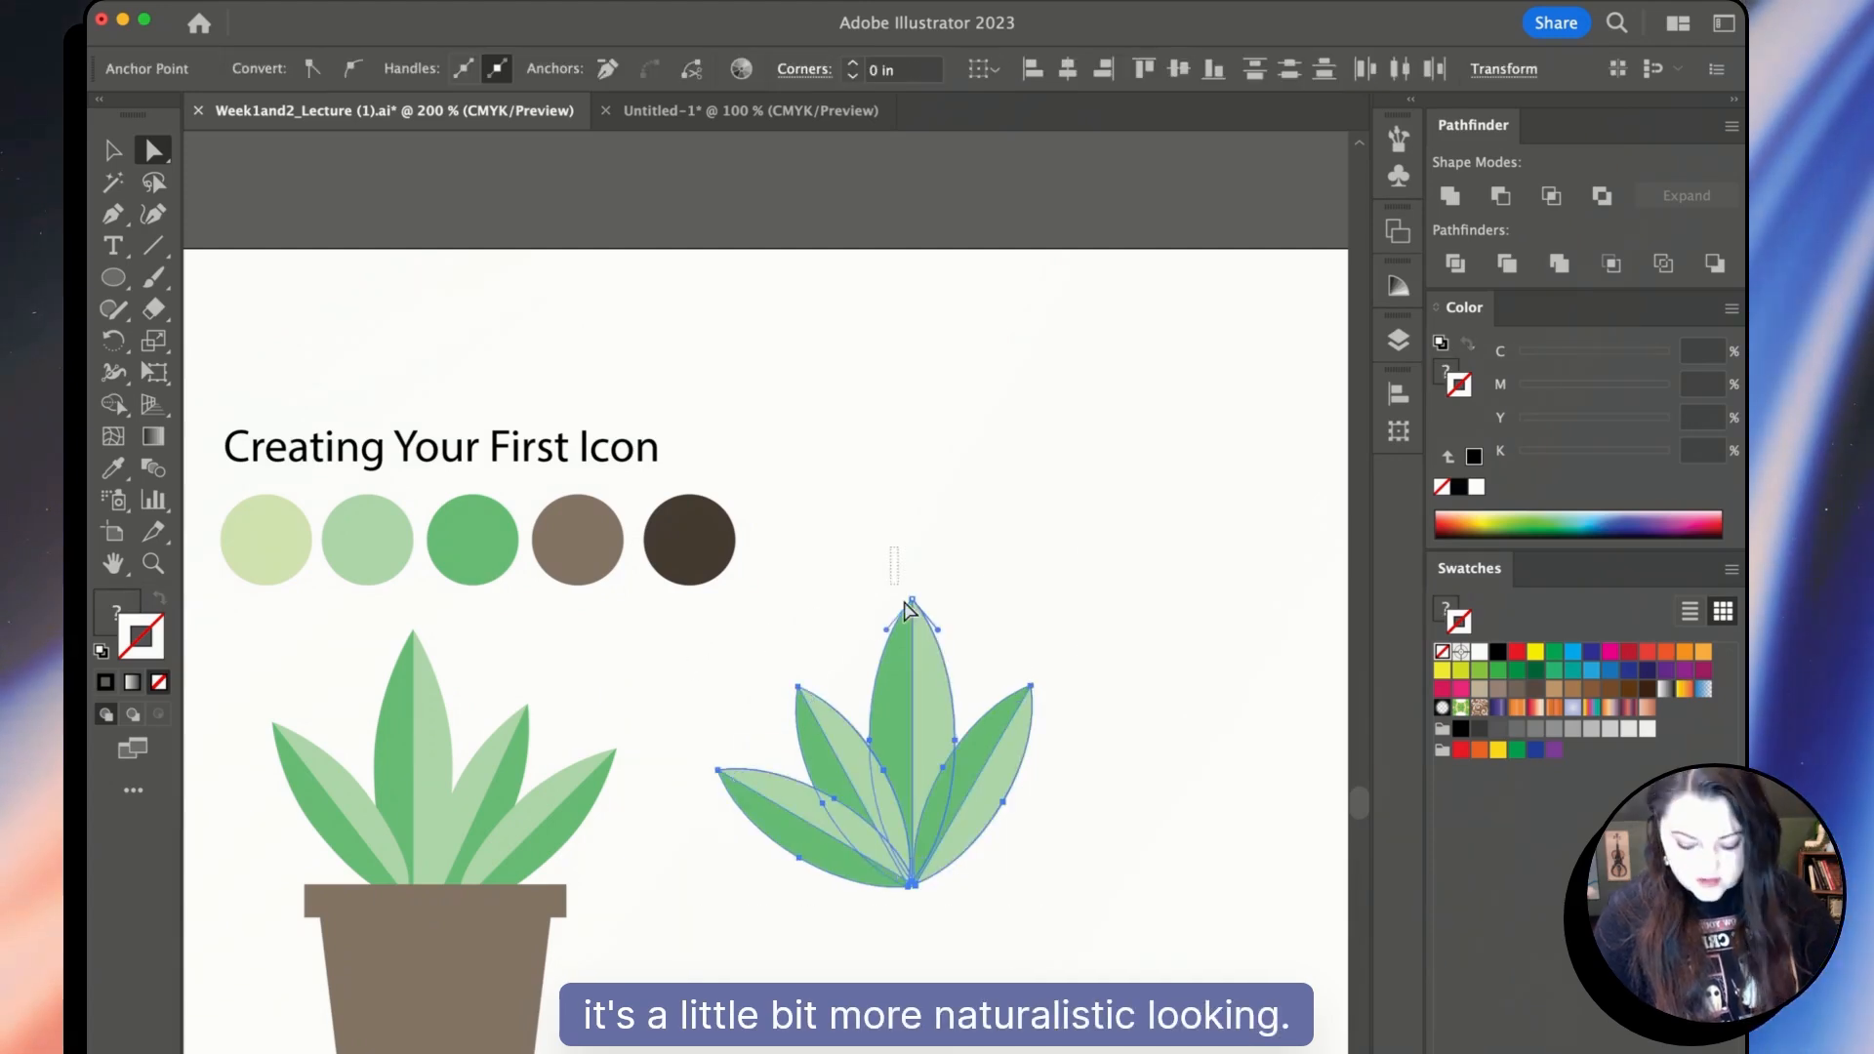
key("v")
left_click(1113, 488)
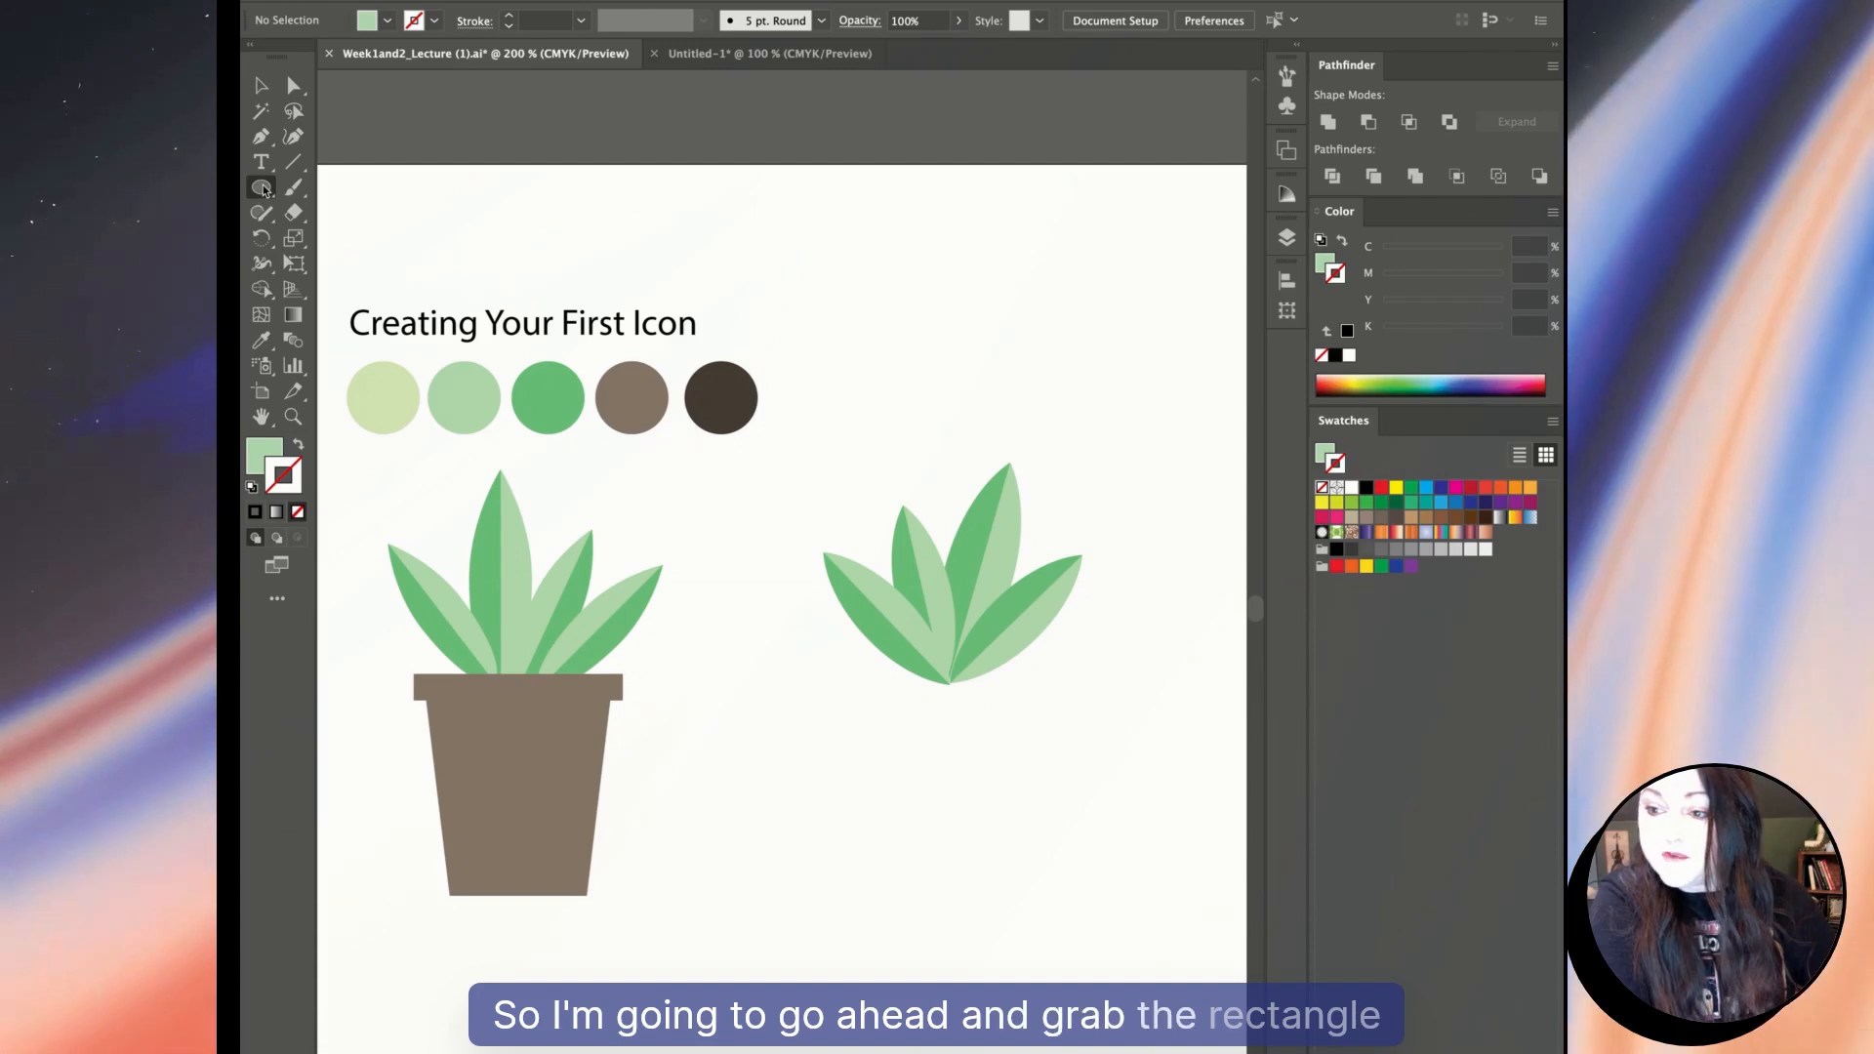
Draw a wide, thin rectangle centred over the leaf bases as the pot's rim.
key("m")
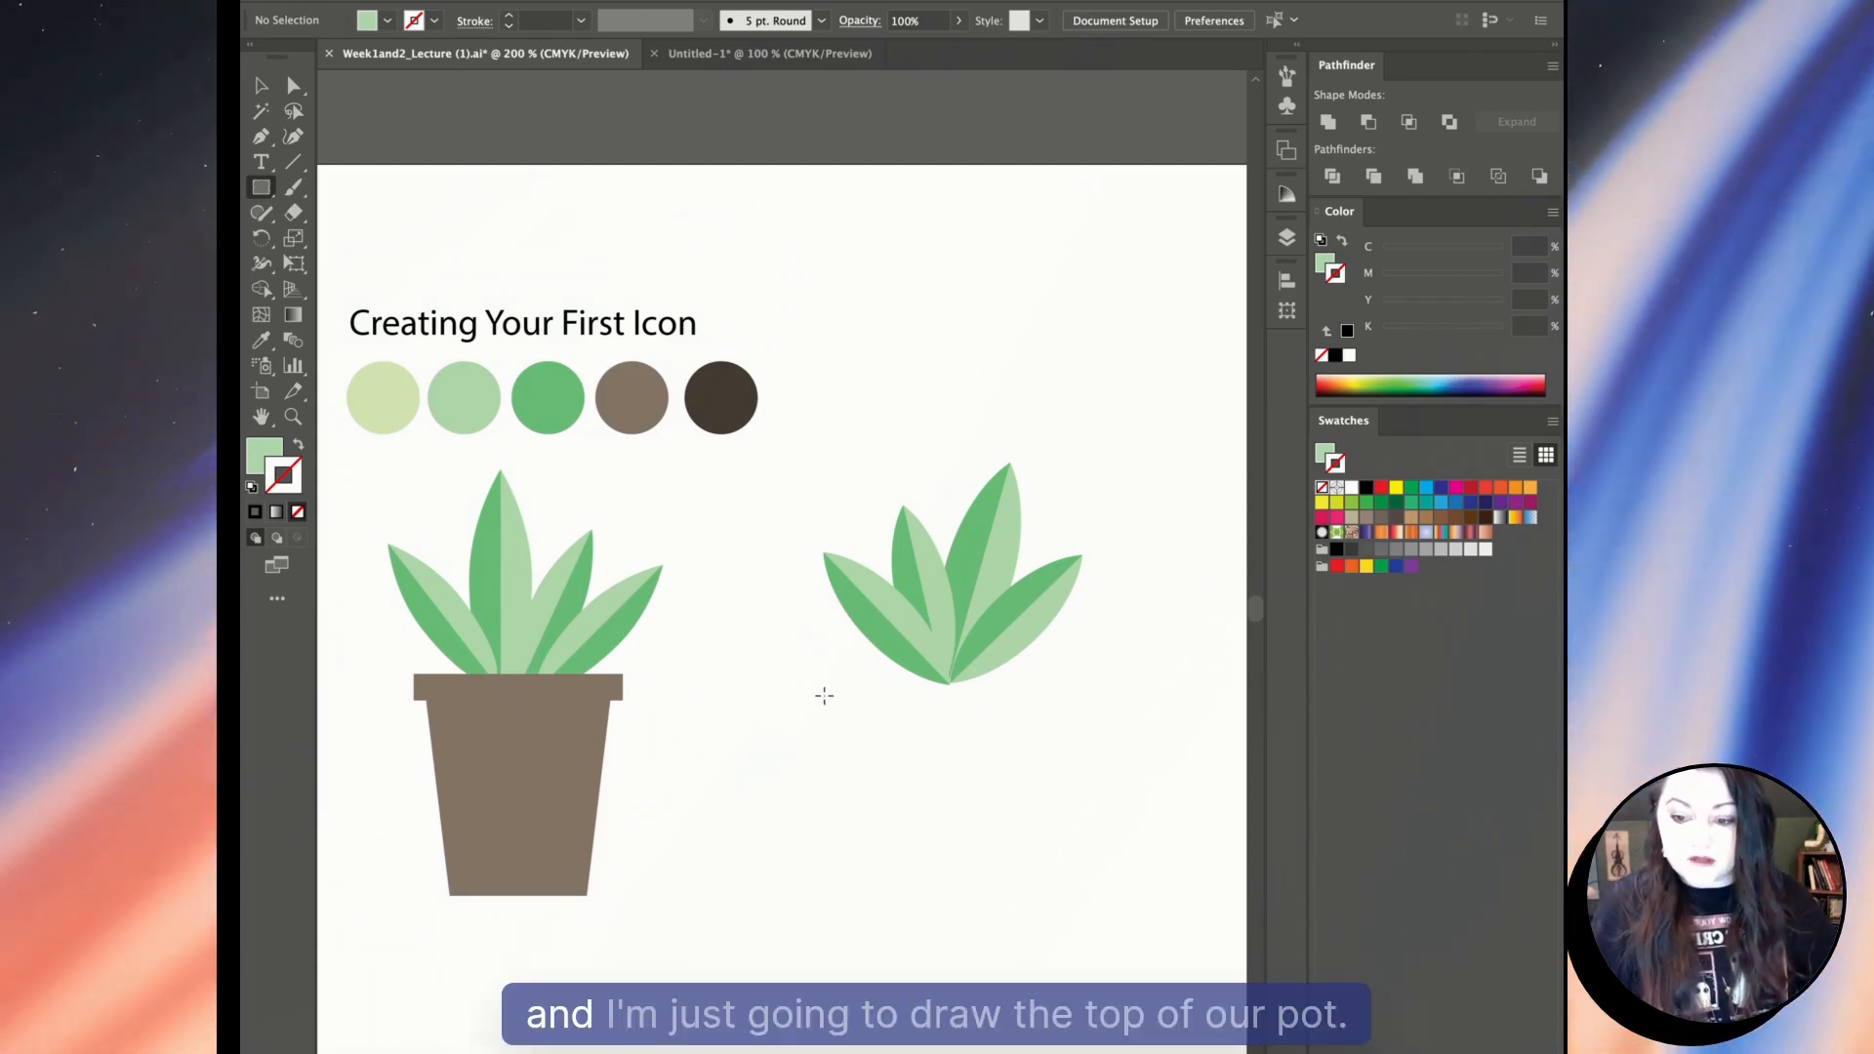
left_click_drag(935, 690, 1036, 699)
key("v")
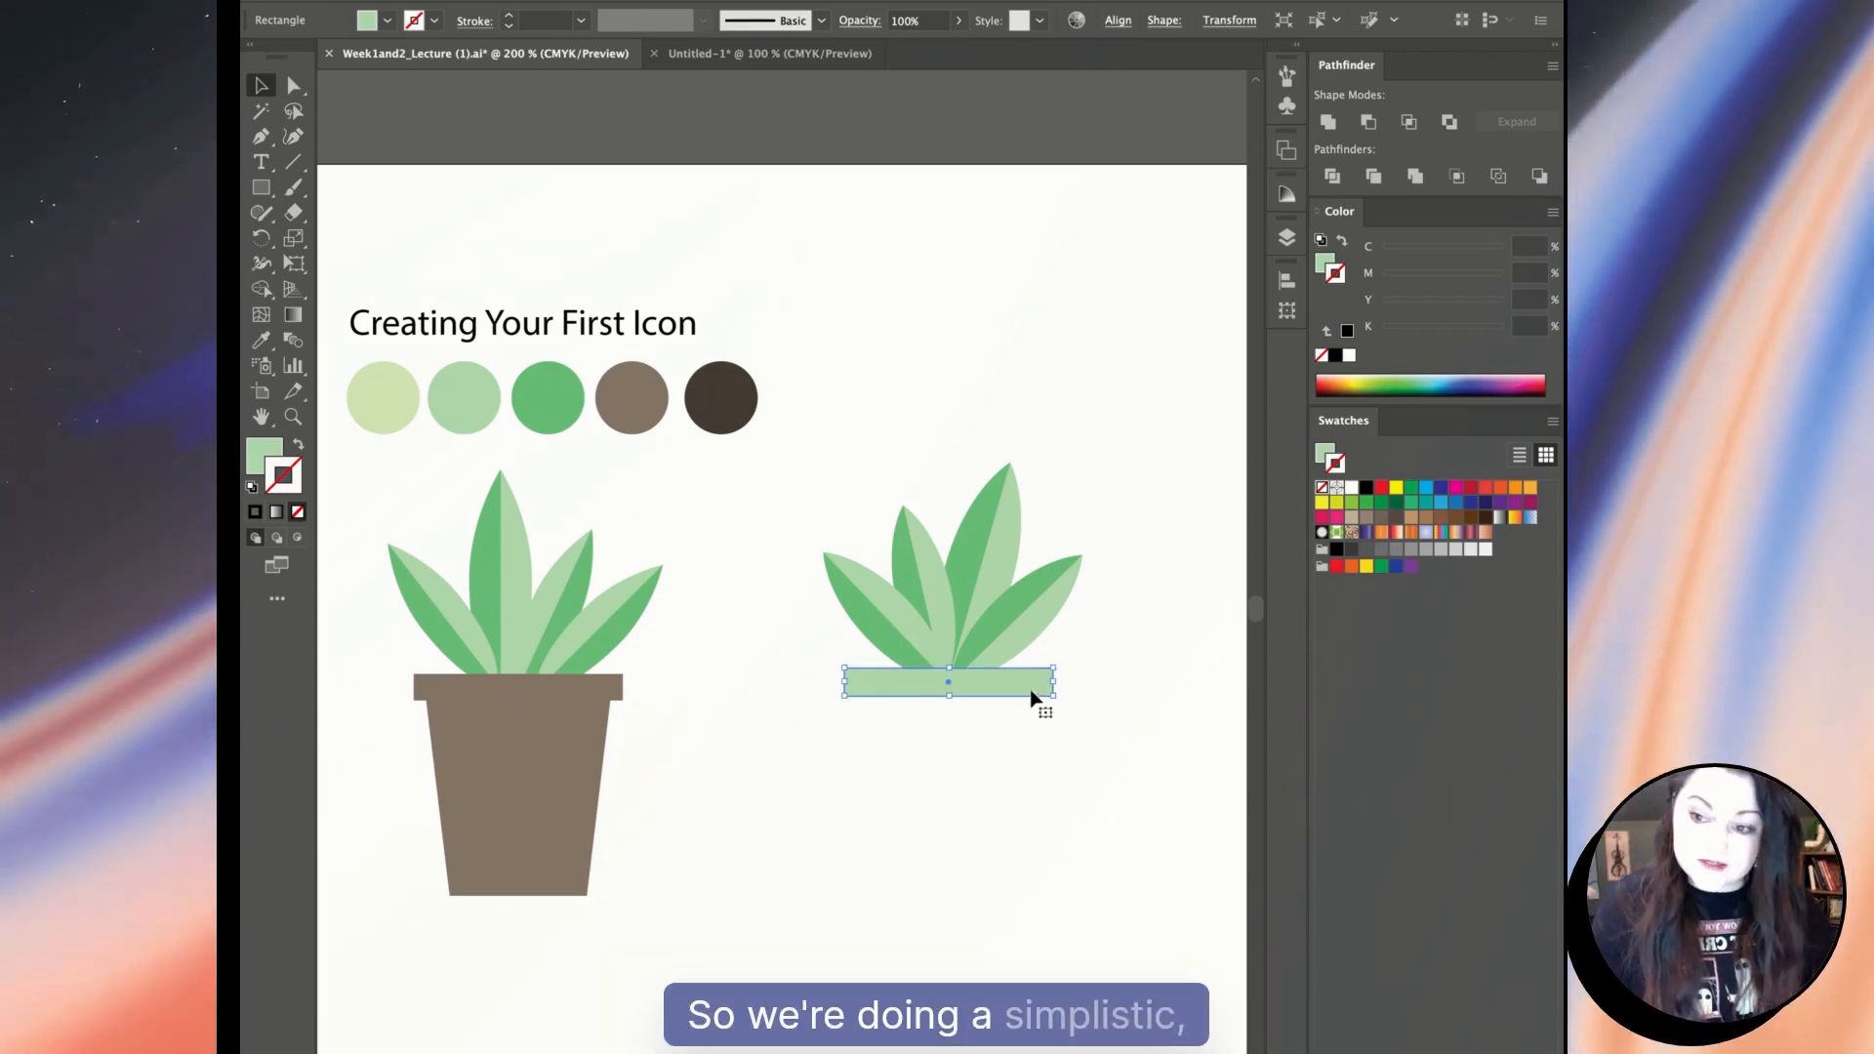
Fill the rim with the medium brown sampled from the palette circle and nudge it slightly upward over the leaf bases.
key("i")
left_click(641, 397)
key("a")
left_click(934, 384)
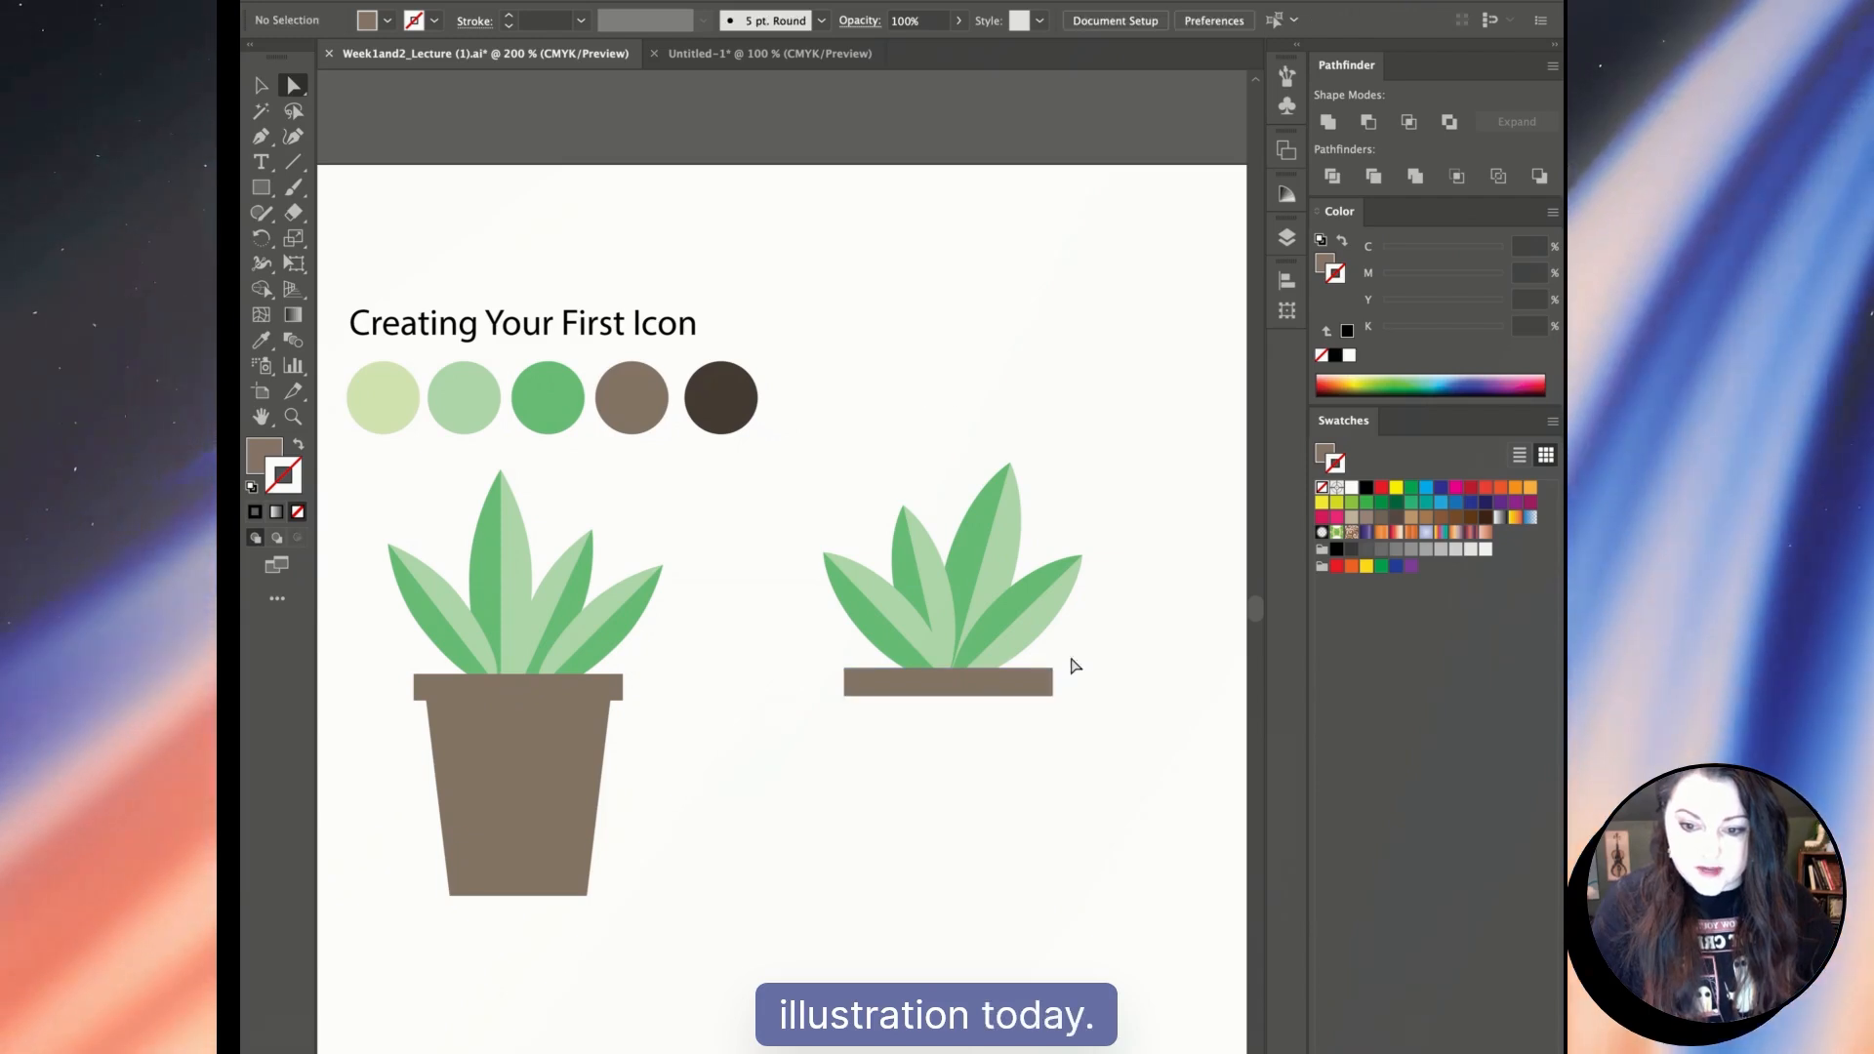
left_click_drag(1007, 690, 1008, 678)
left_click(1126, 615)
left_click(1012, 837)
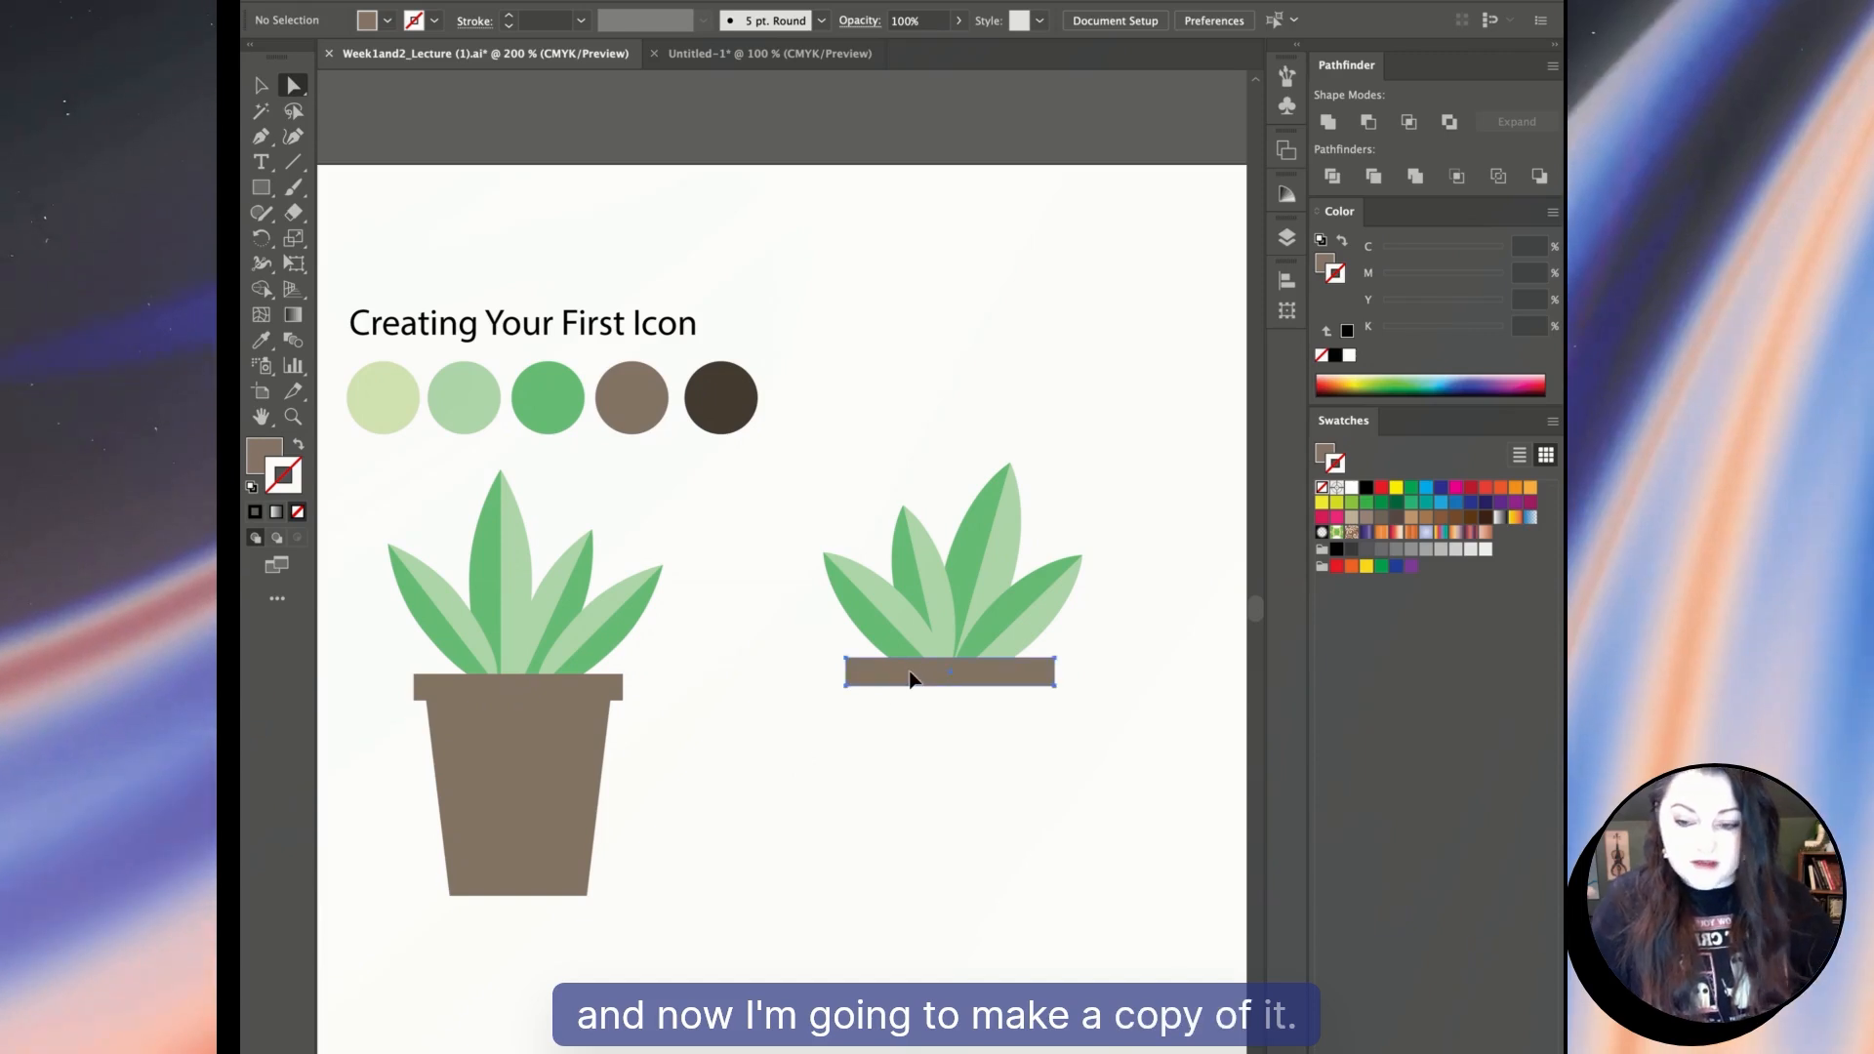
Copy the brown rim, paste it in front, and move the copy a short distance below the original.
left_click(910, 679)
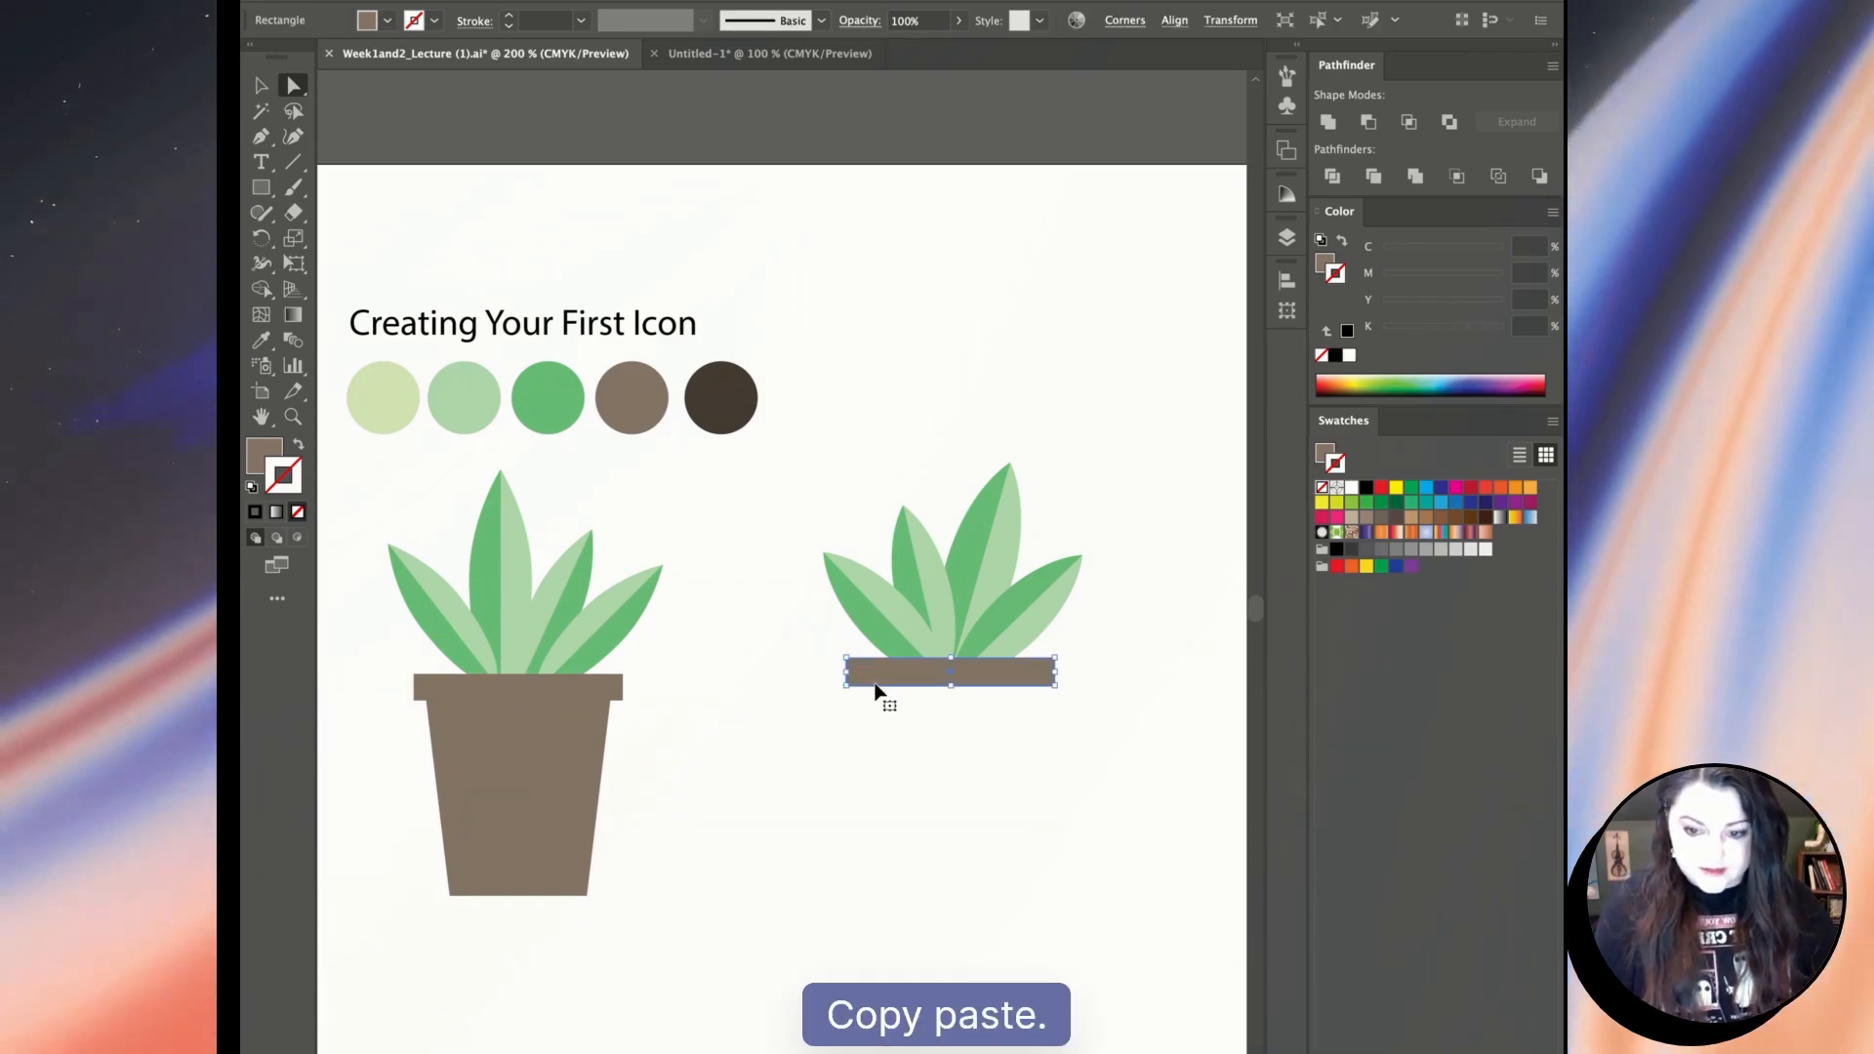
key("super+c")
key("super+f")
left_click_drag(907, 675, 905, 736)
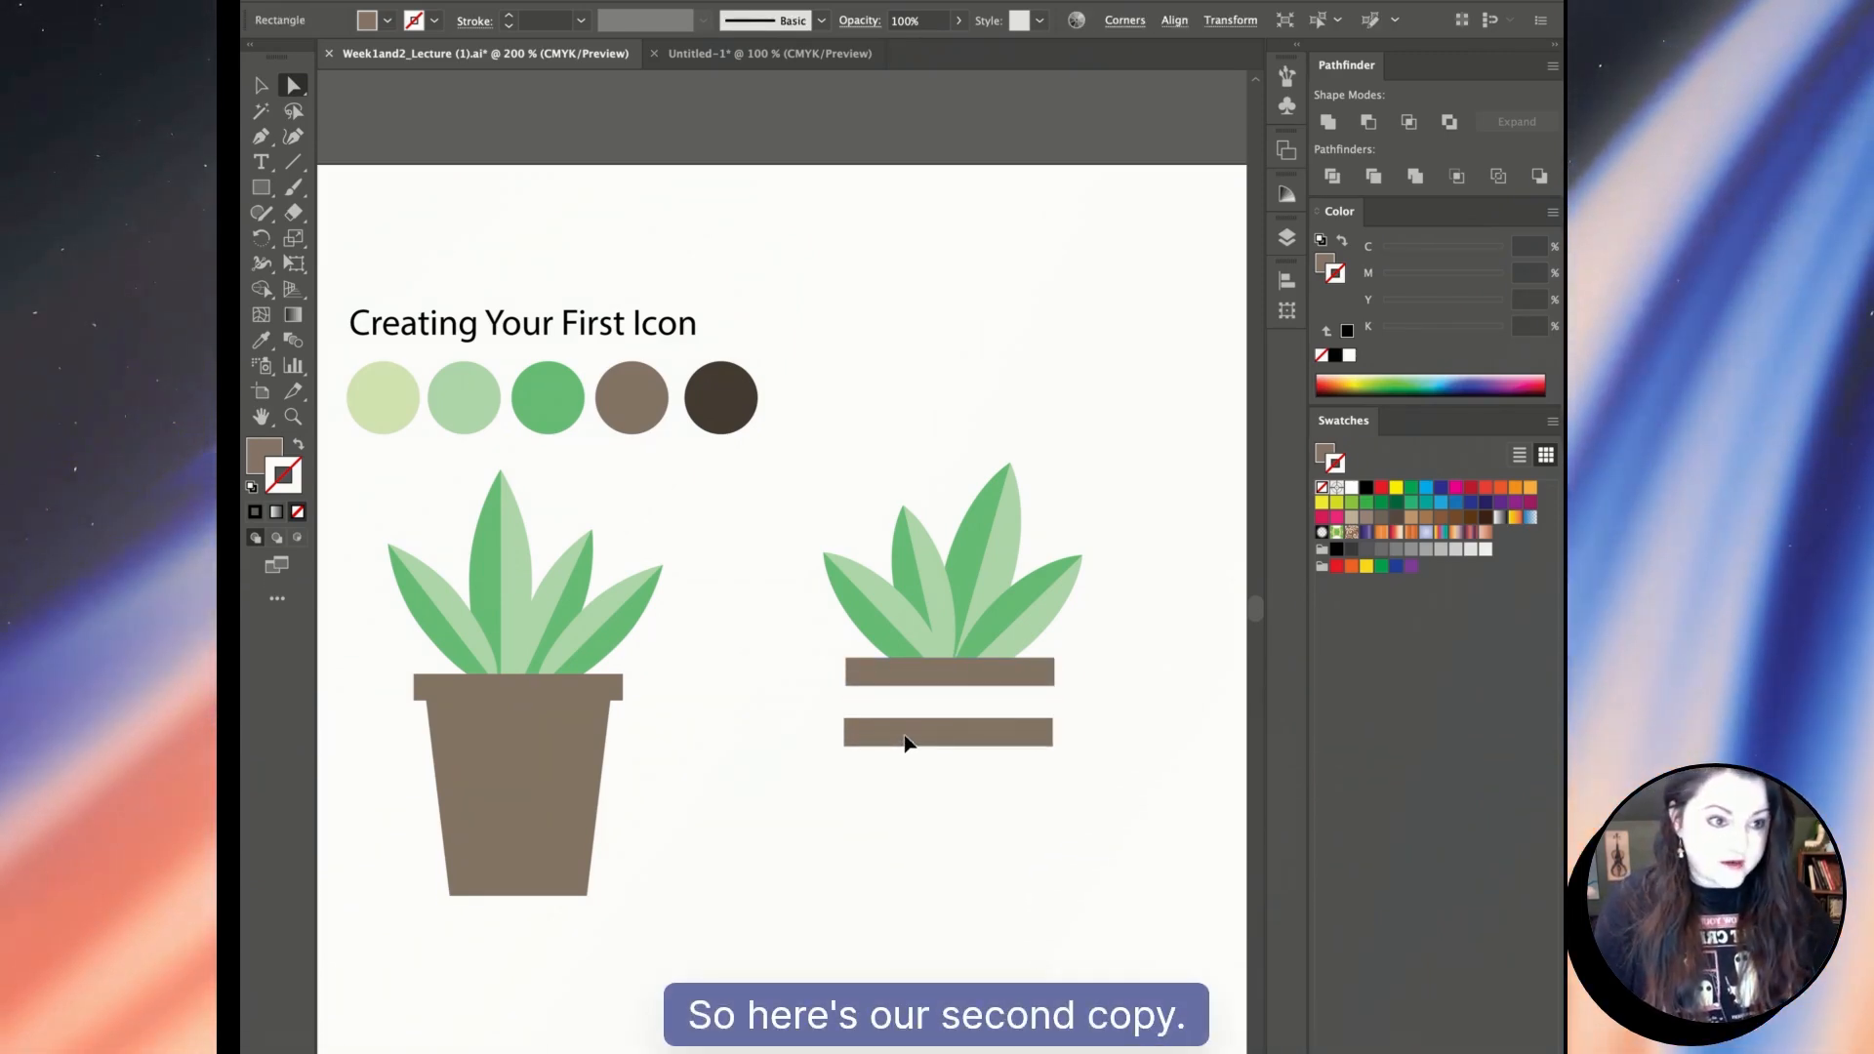
left_click(1077, 745)
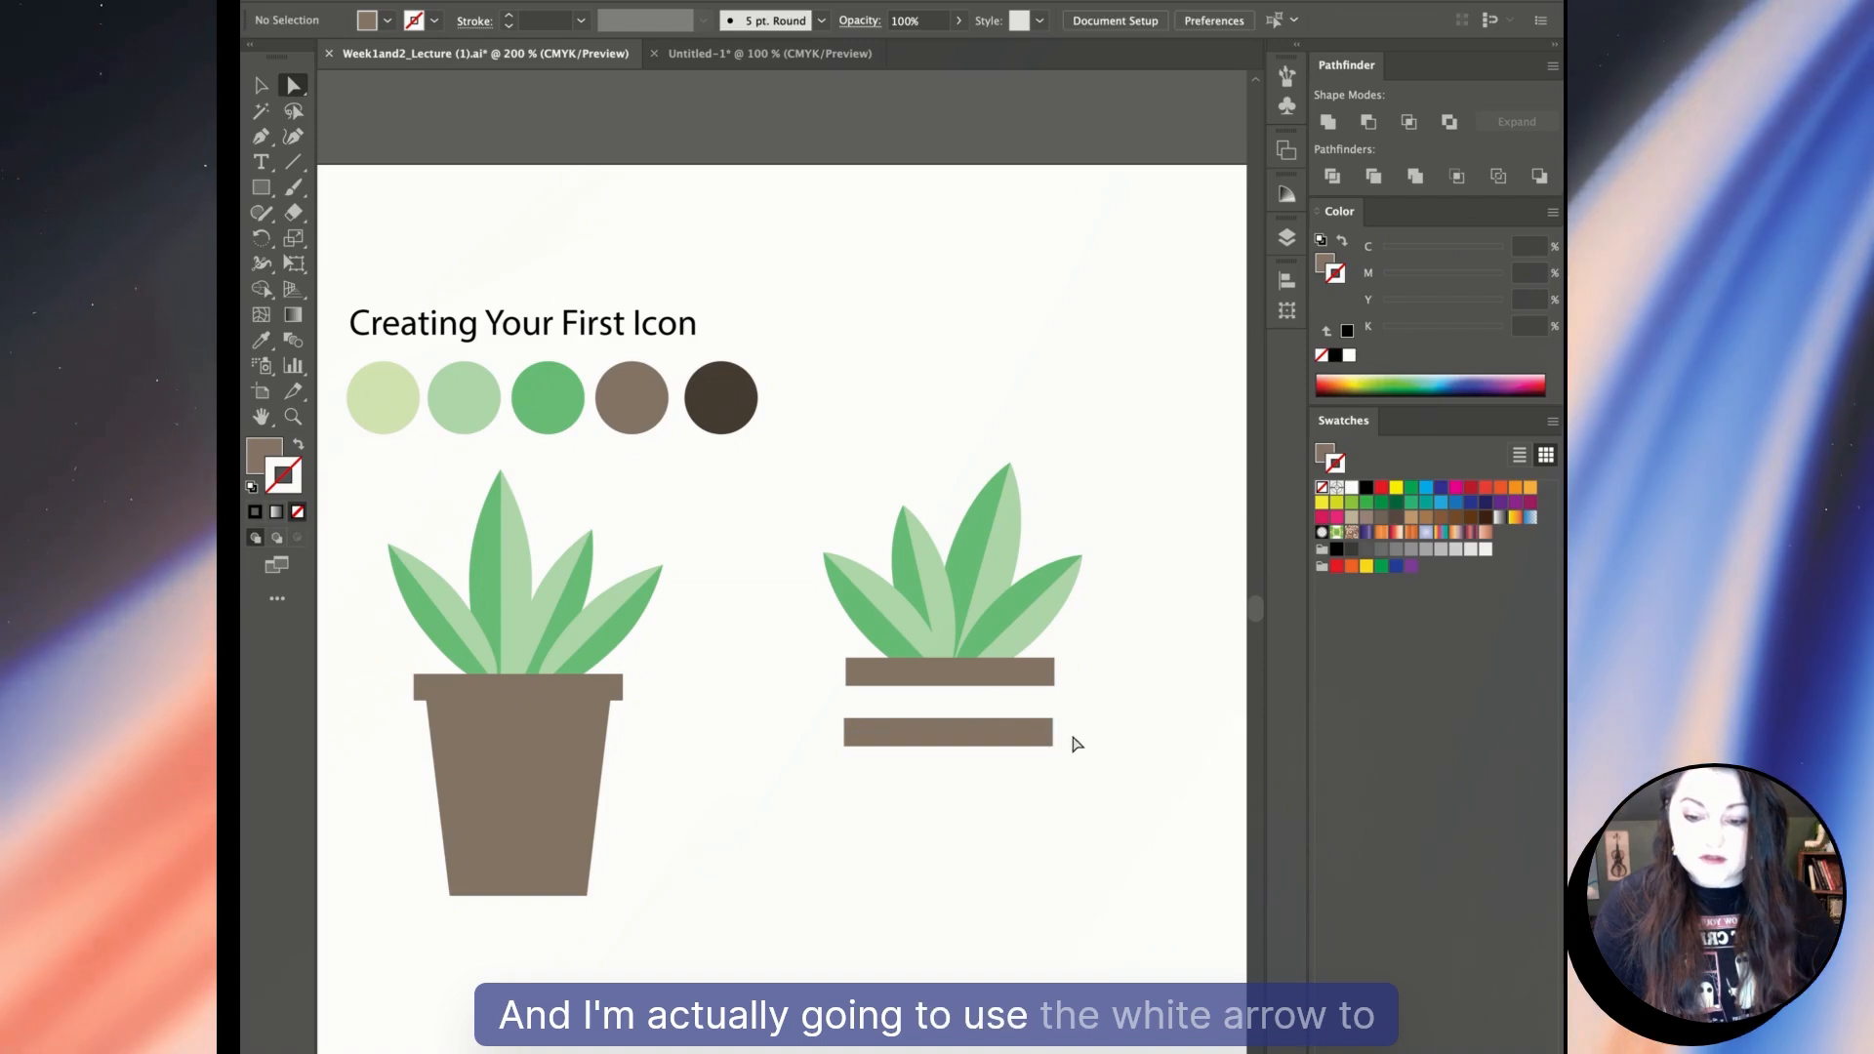
Narrow the copied rectangle from both sides and move it up against the rim's underside, centred.
left_click(891, 727)
left_click(844, 719)
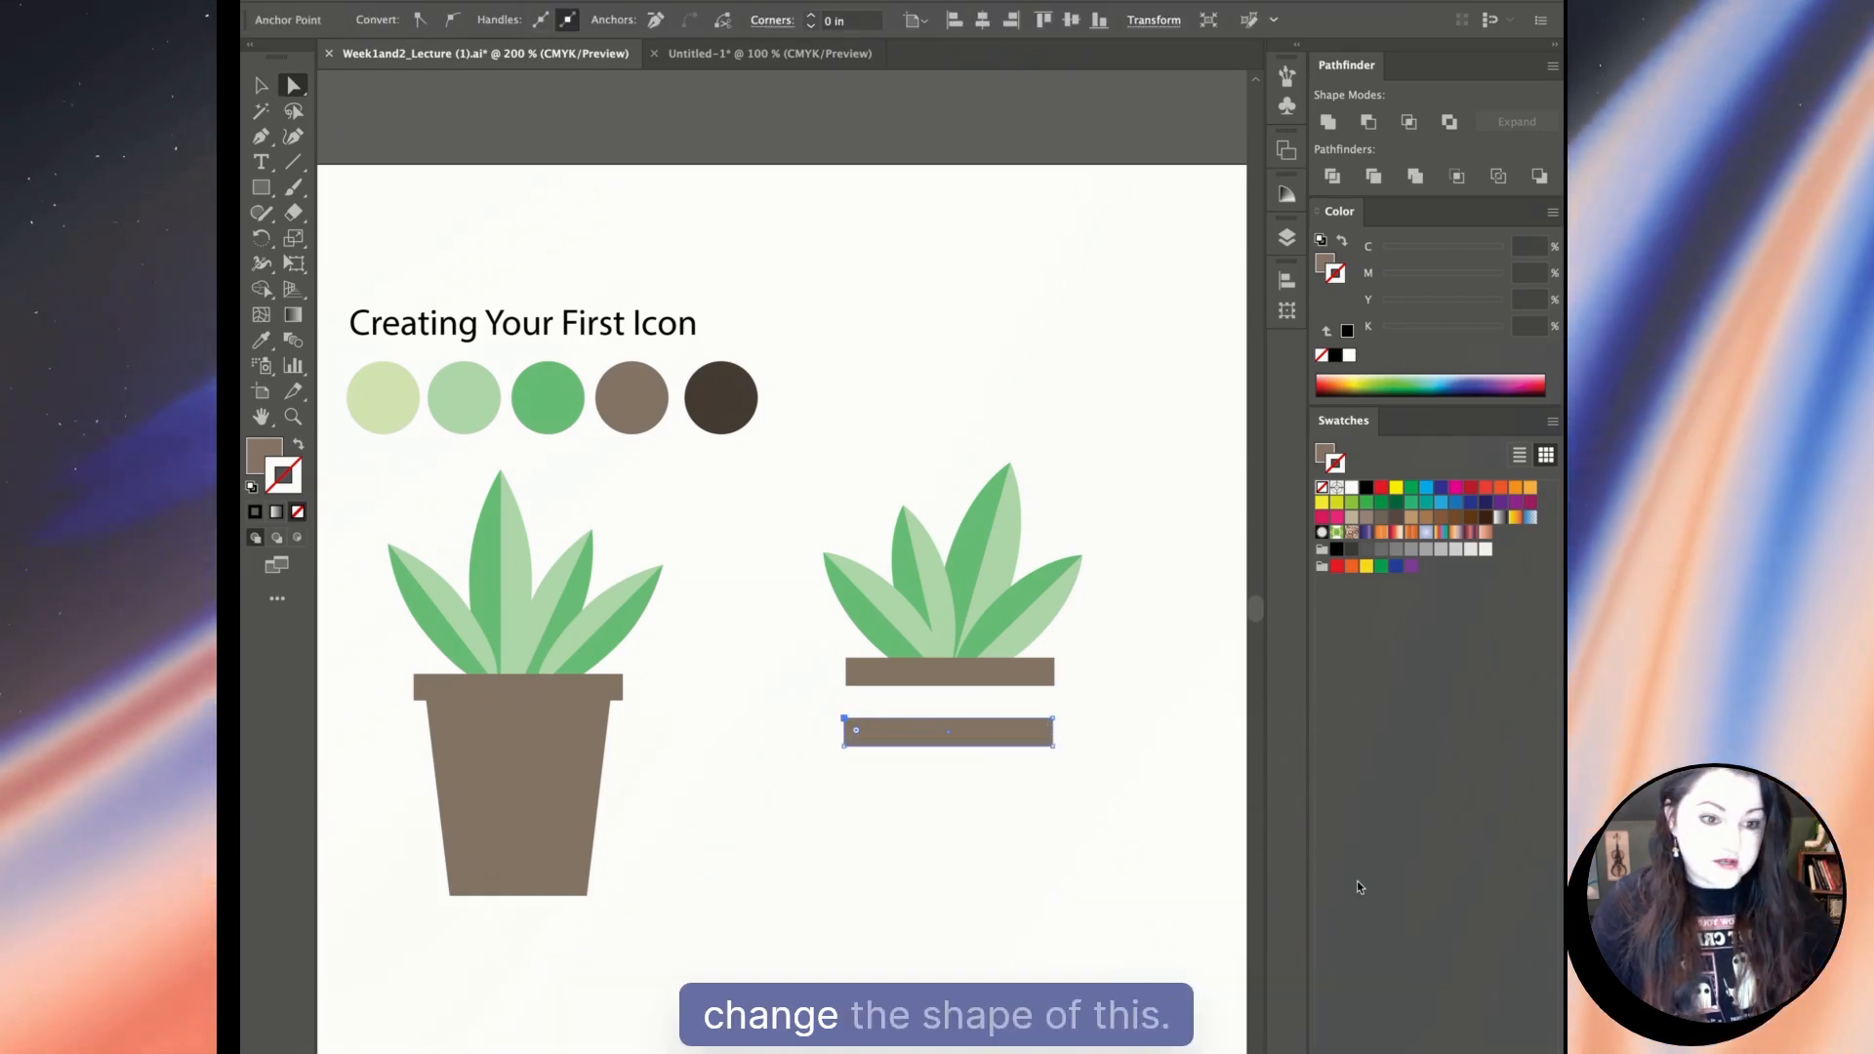
left_click(260, 86)
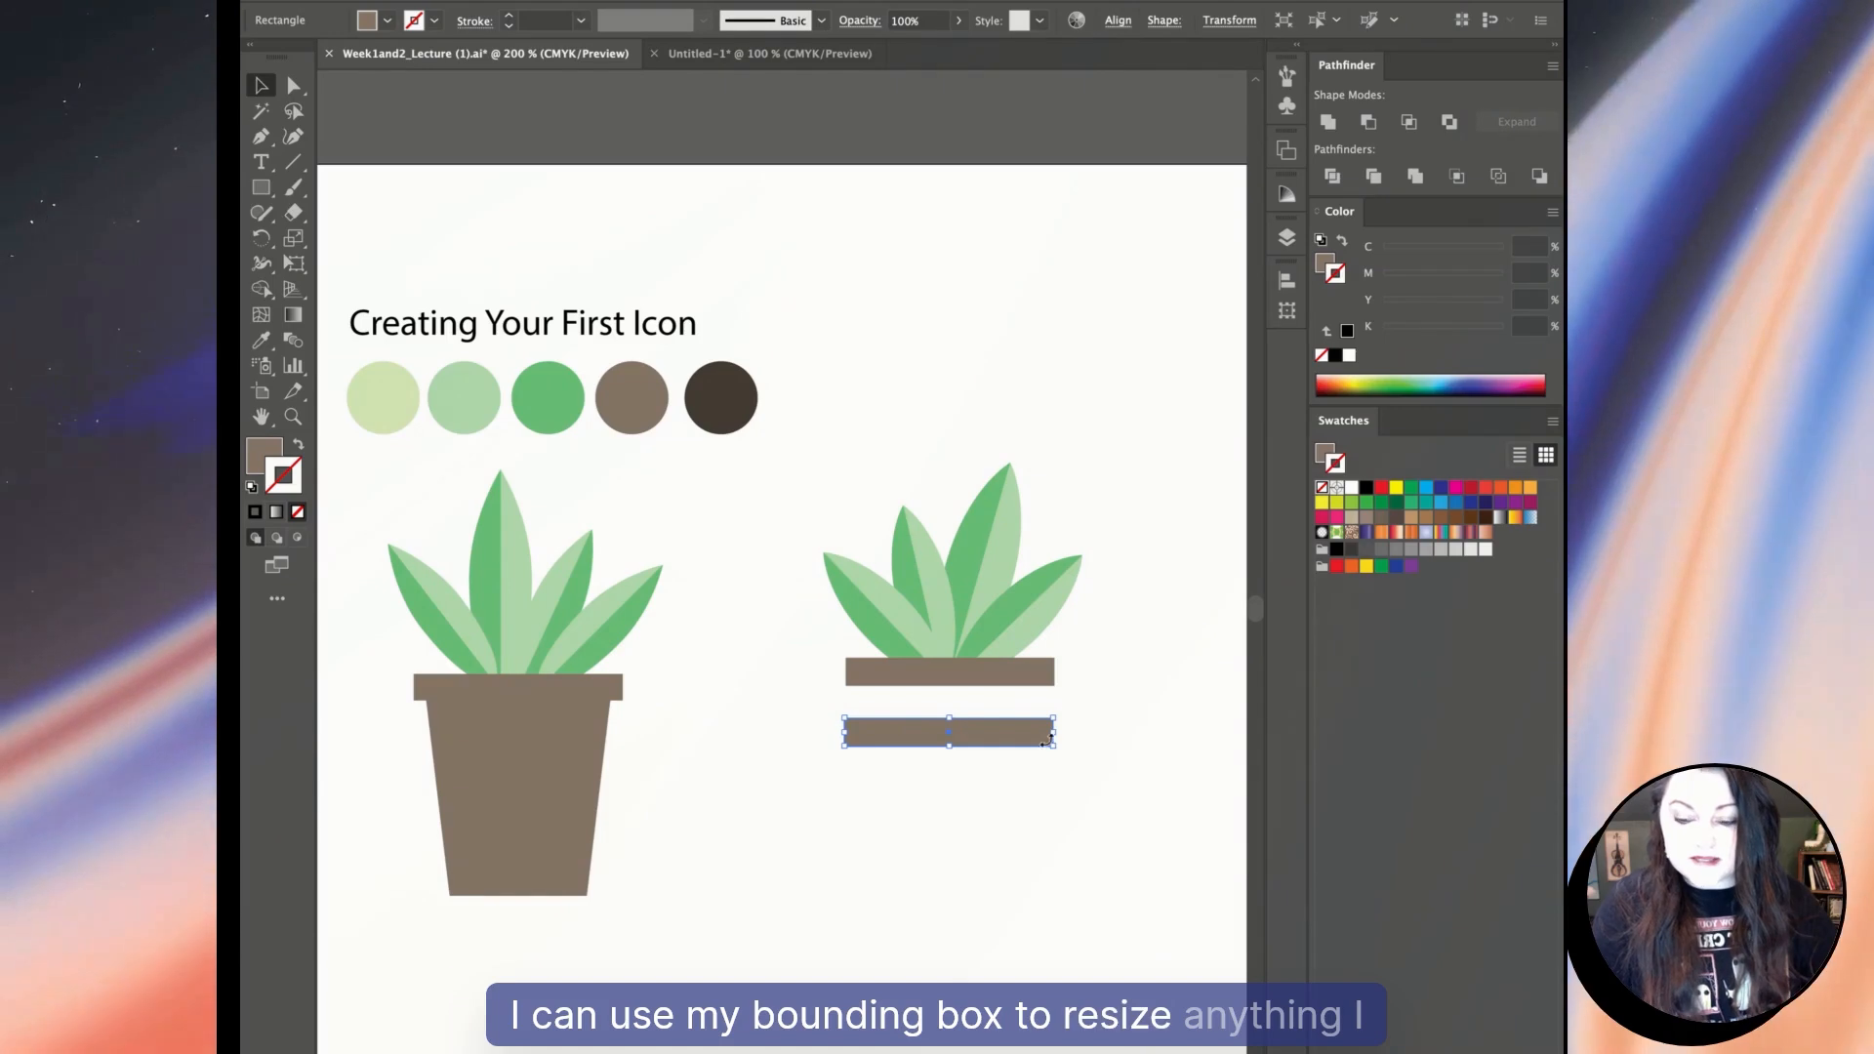
left_click_drag(1047, 739, 997, 730)
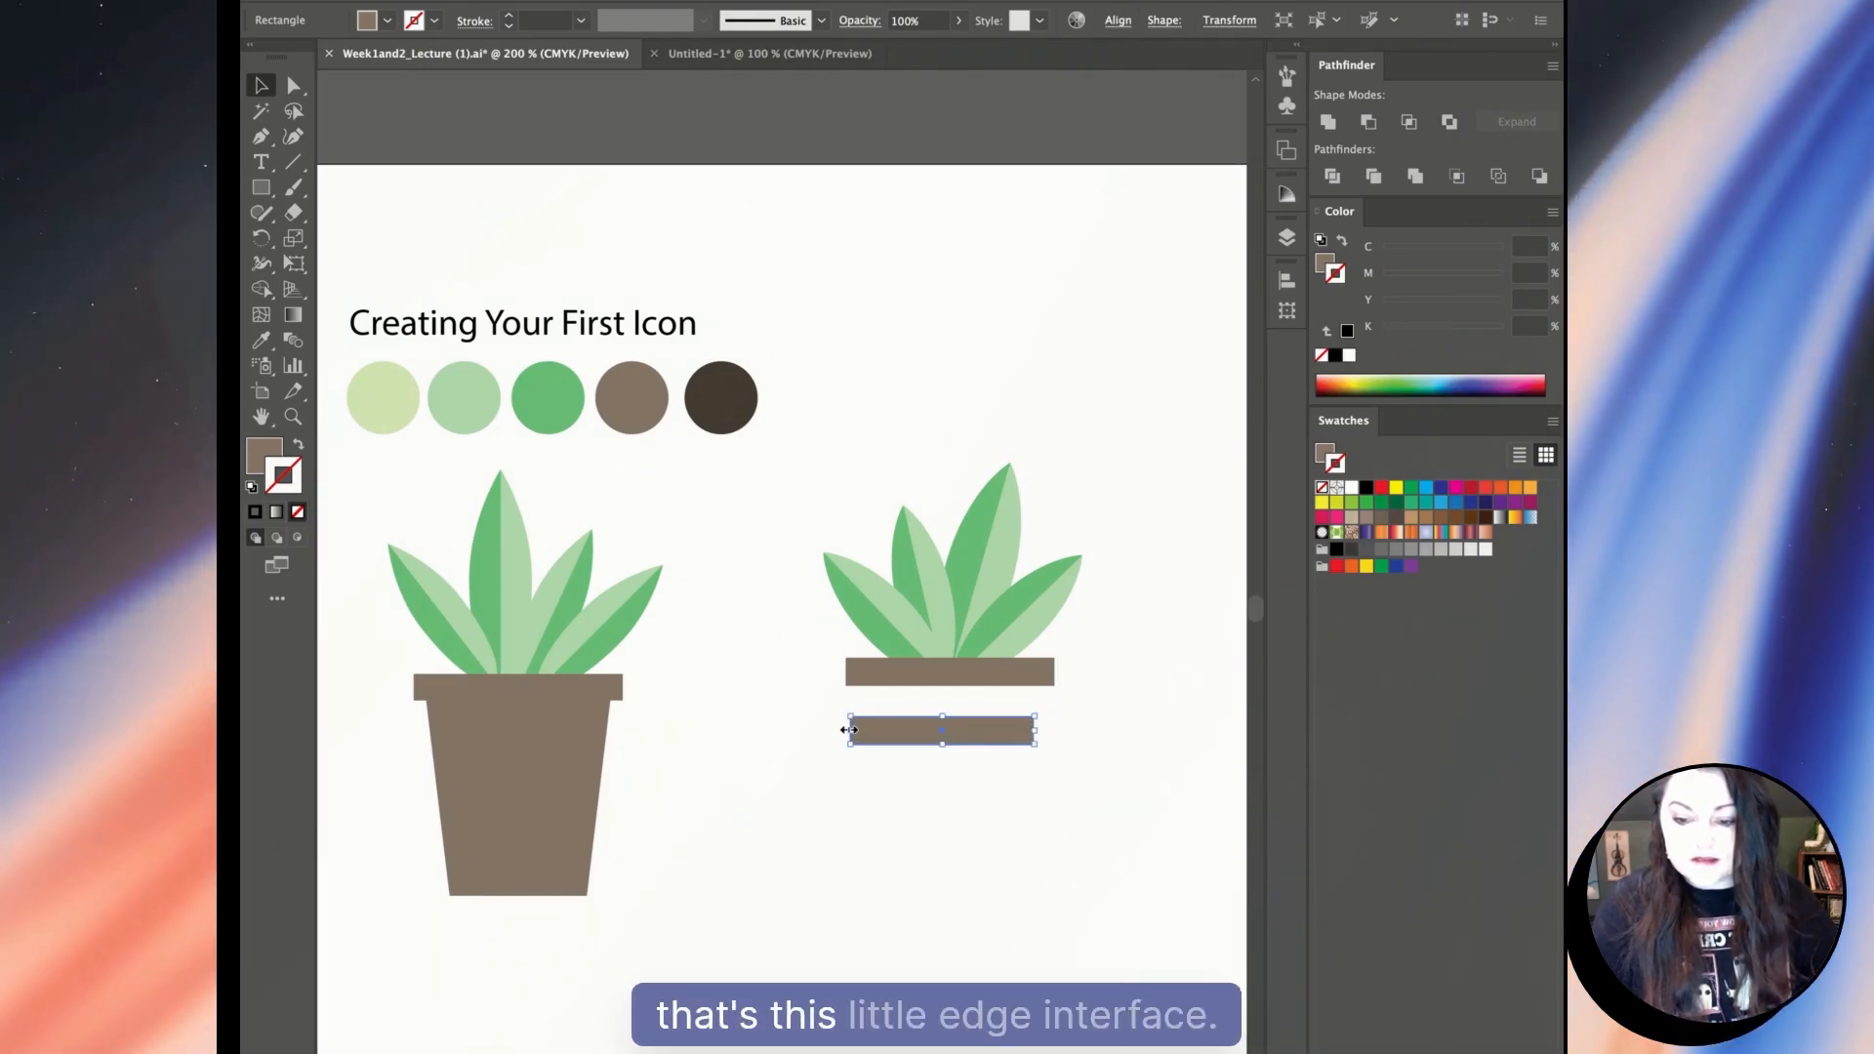
left_click_drag(850, 733, 866, 733)
left_click_drag(1008, 733, 1000, 710)
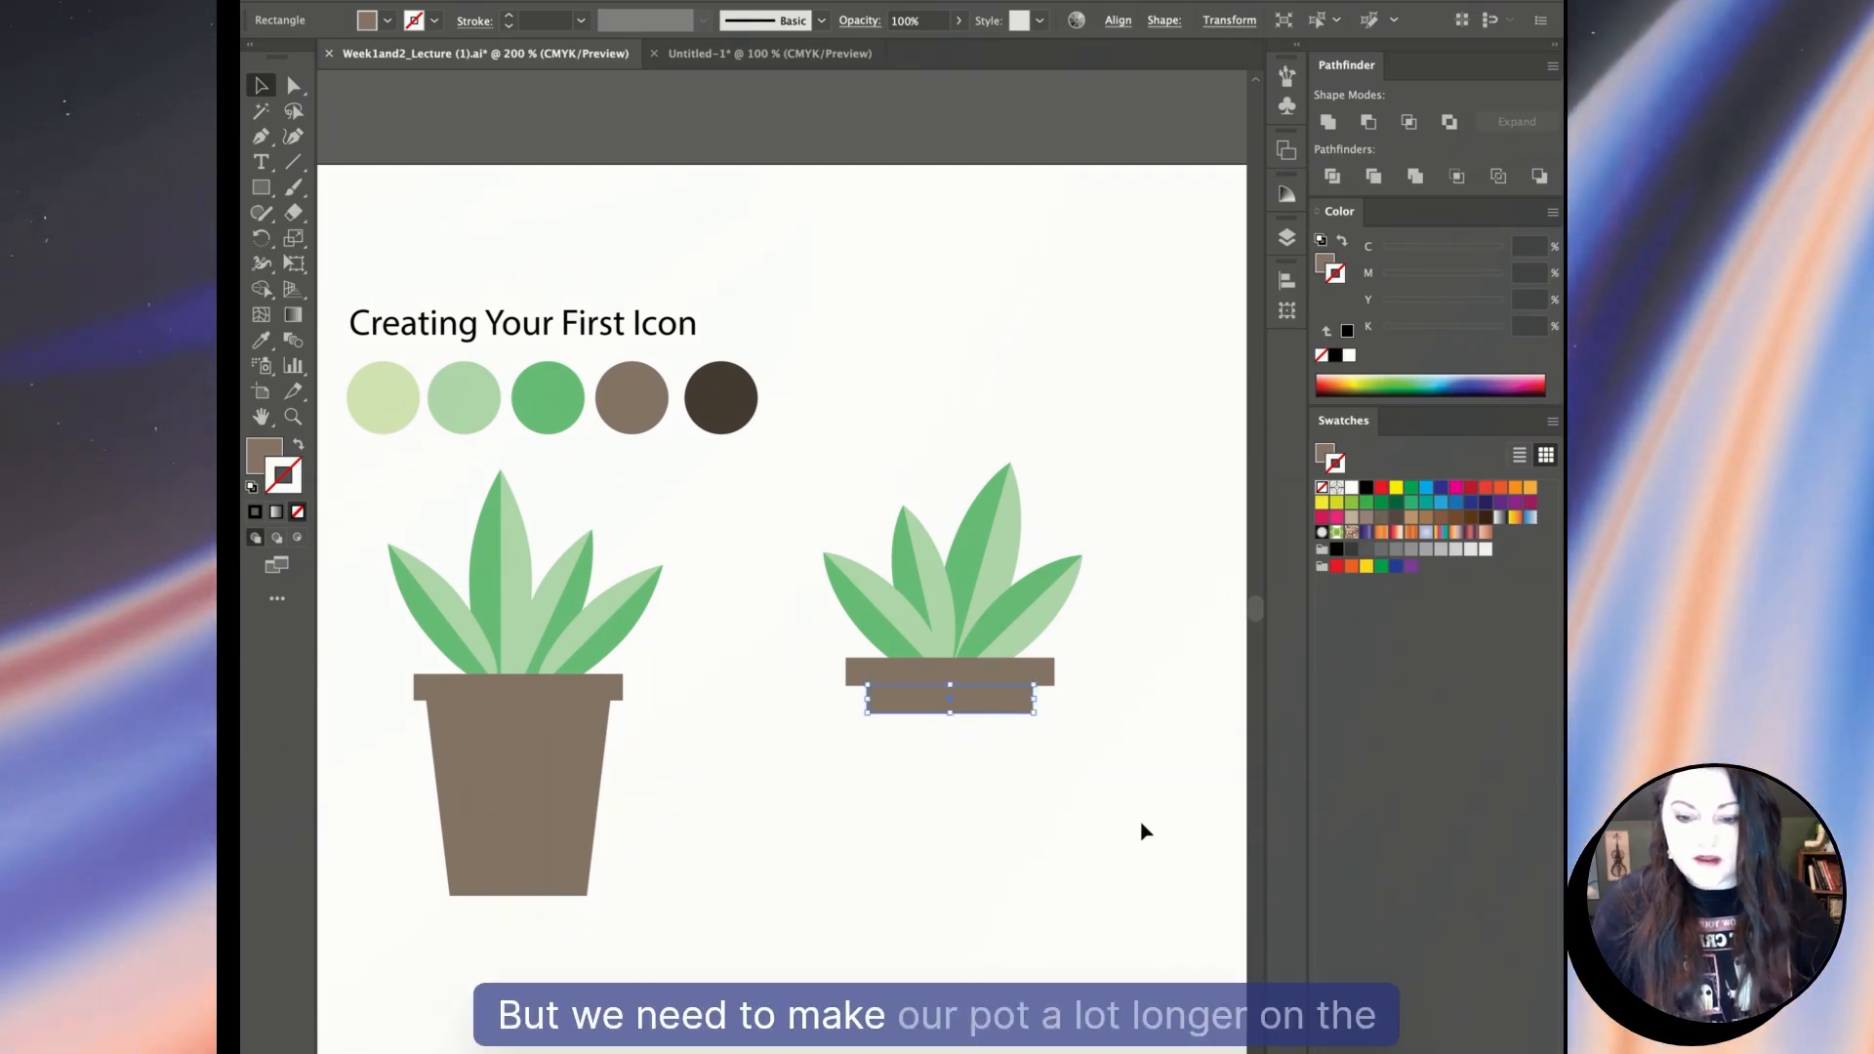
left_click(1089, 810)
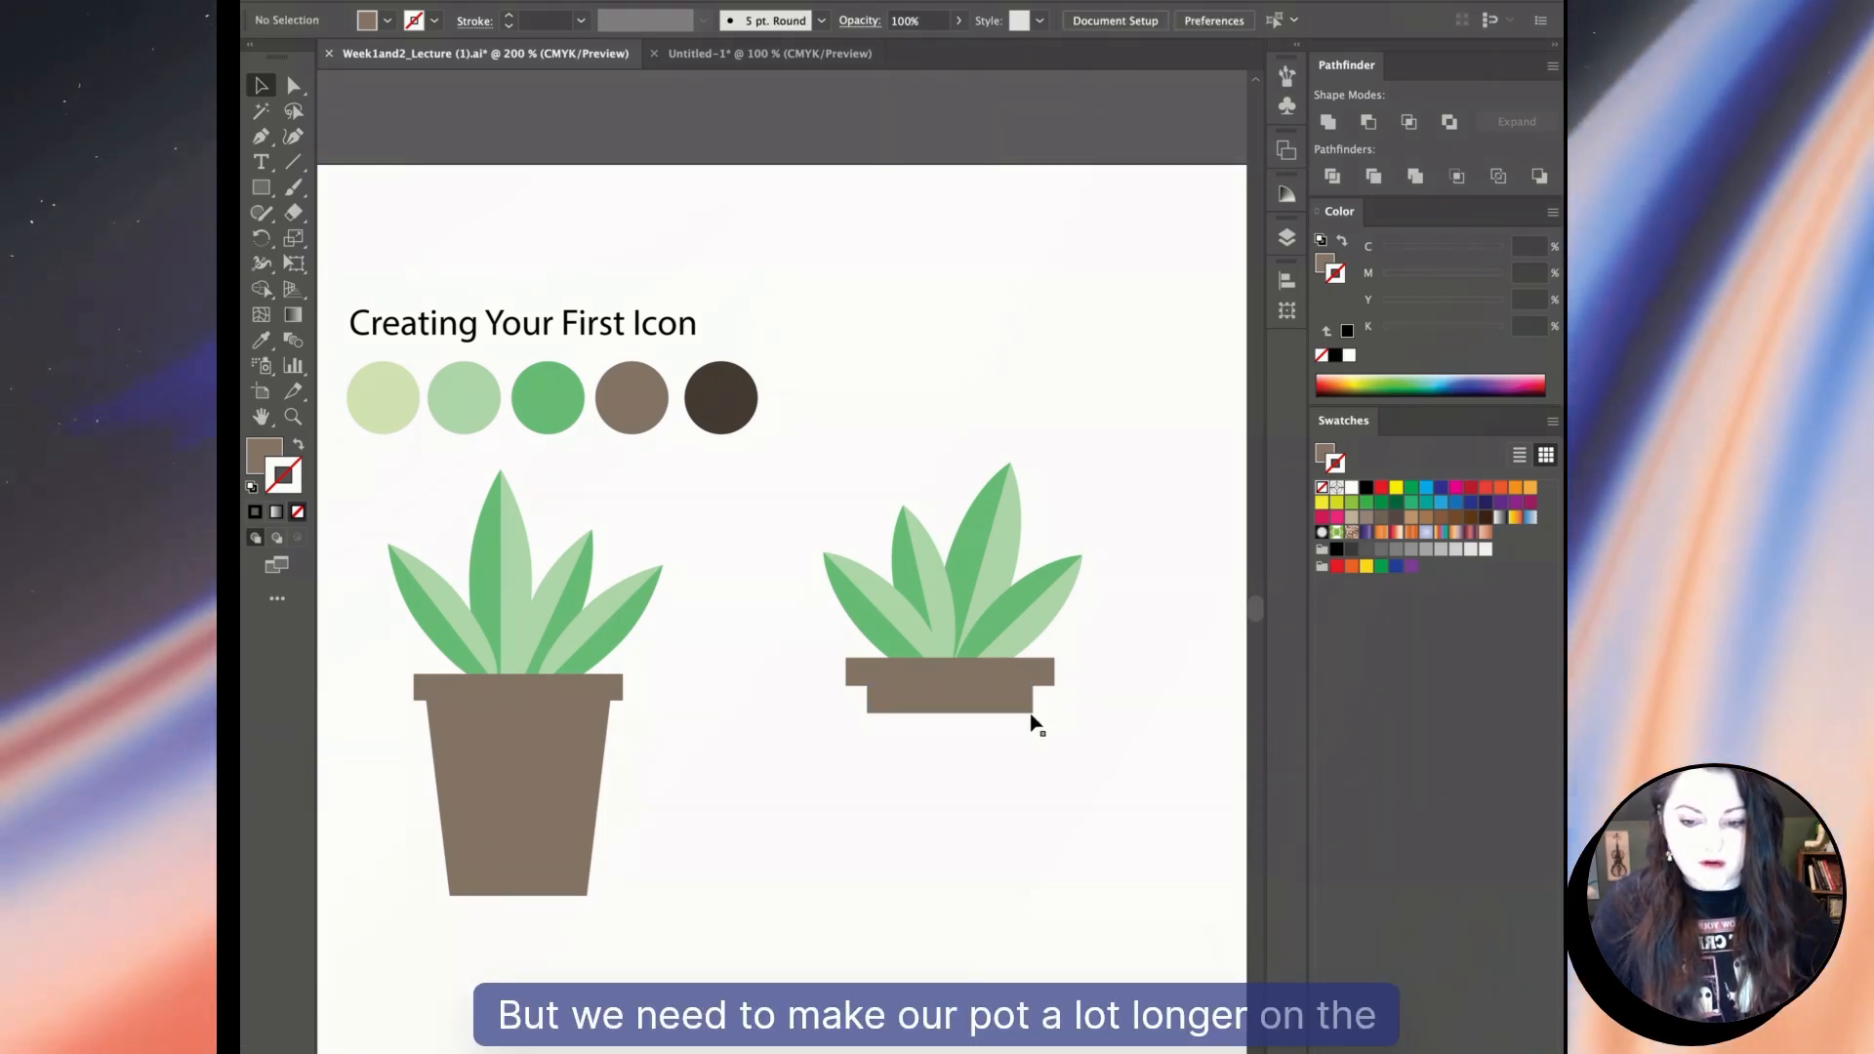
Select only the lower rectangle's two bottom corner points and pull them straight down to form a tall pot body.
left_click(1029, 710)
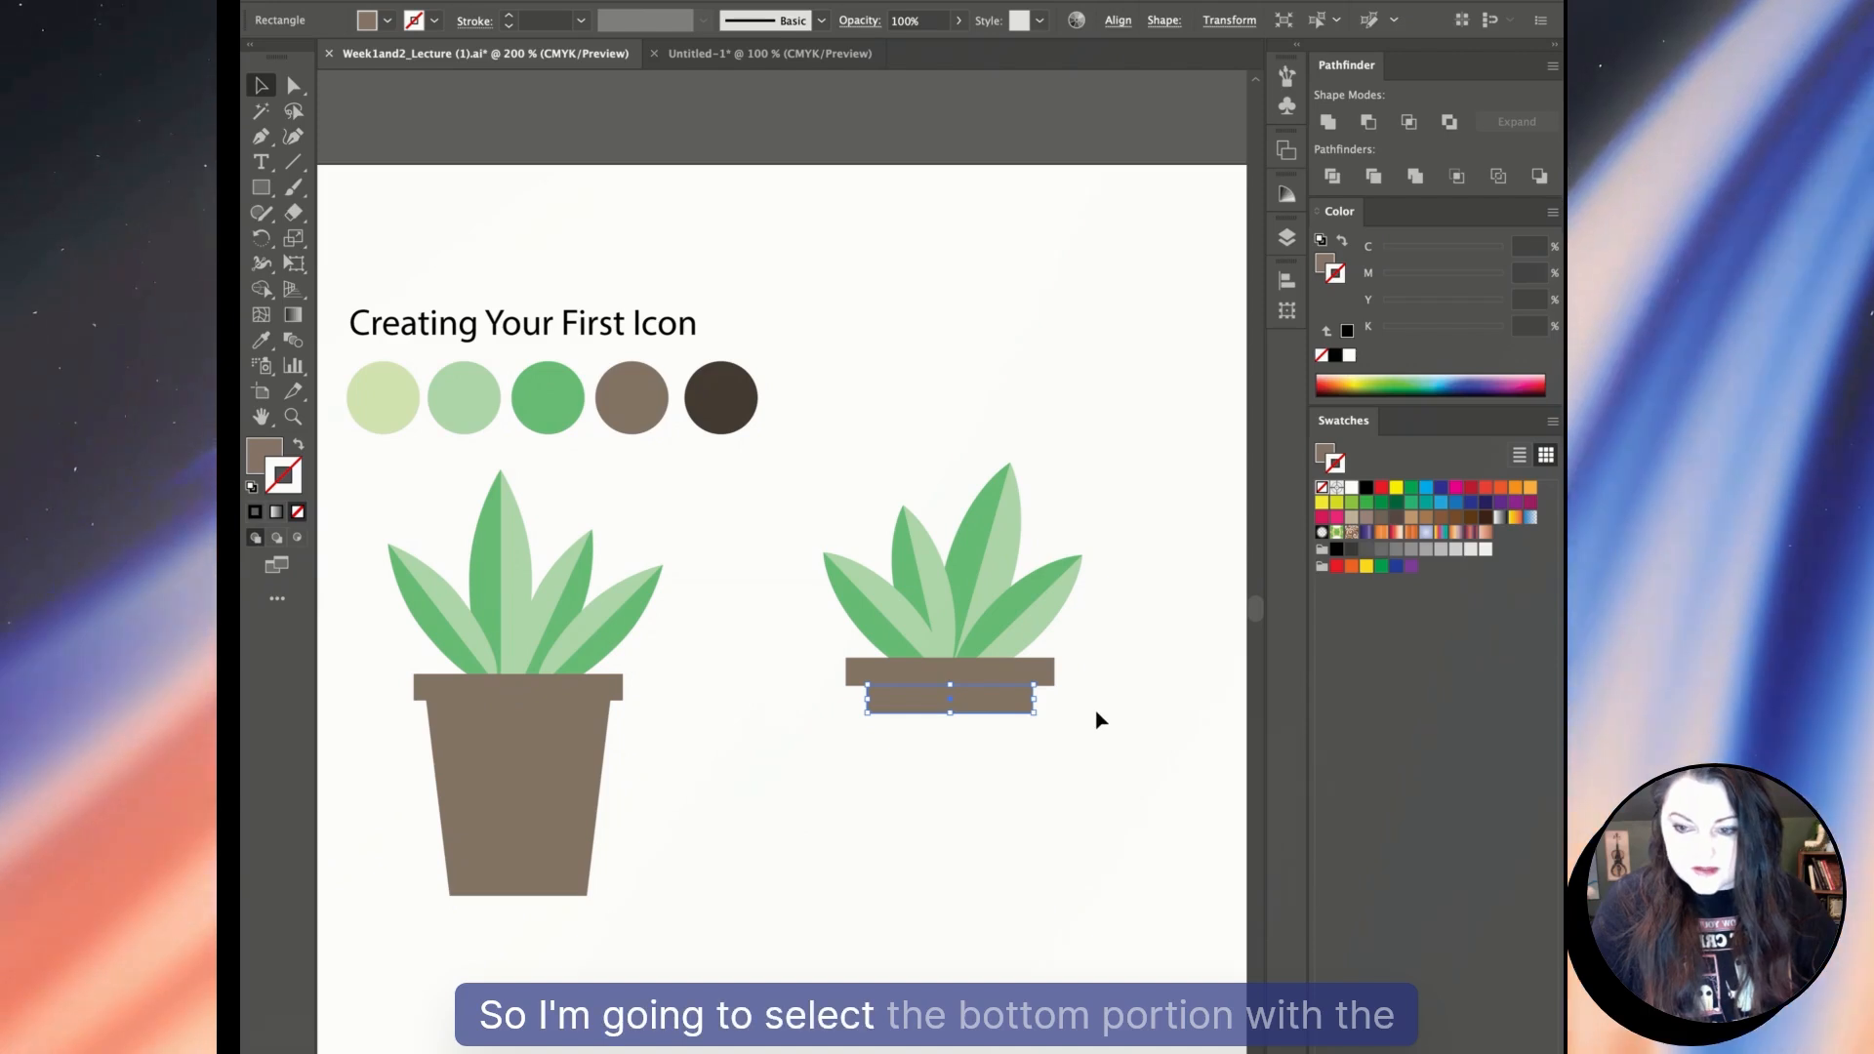
left_click(1039, 724)
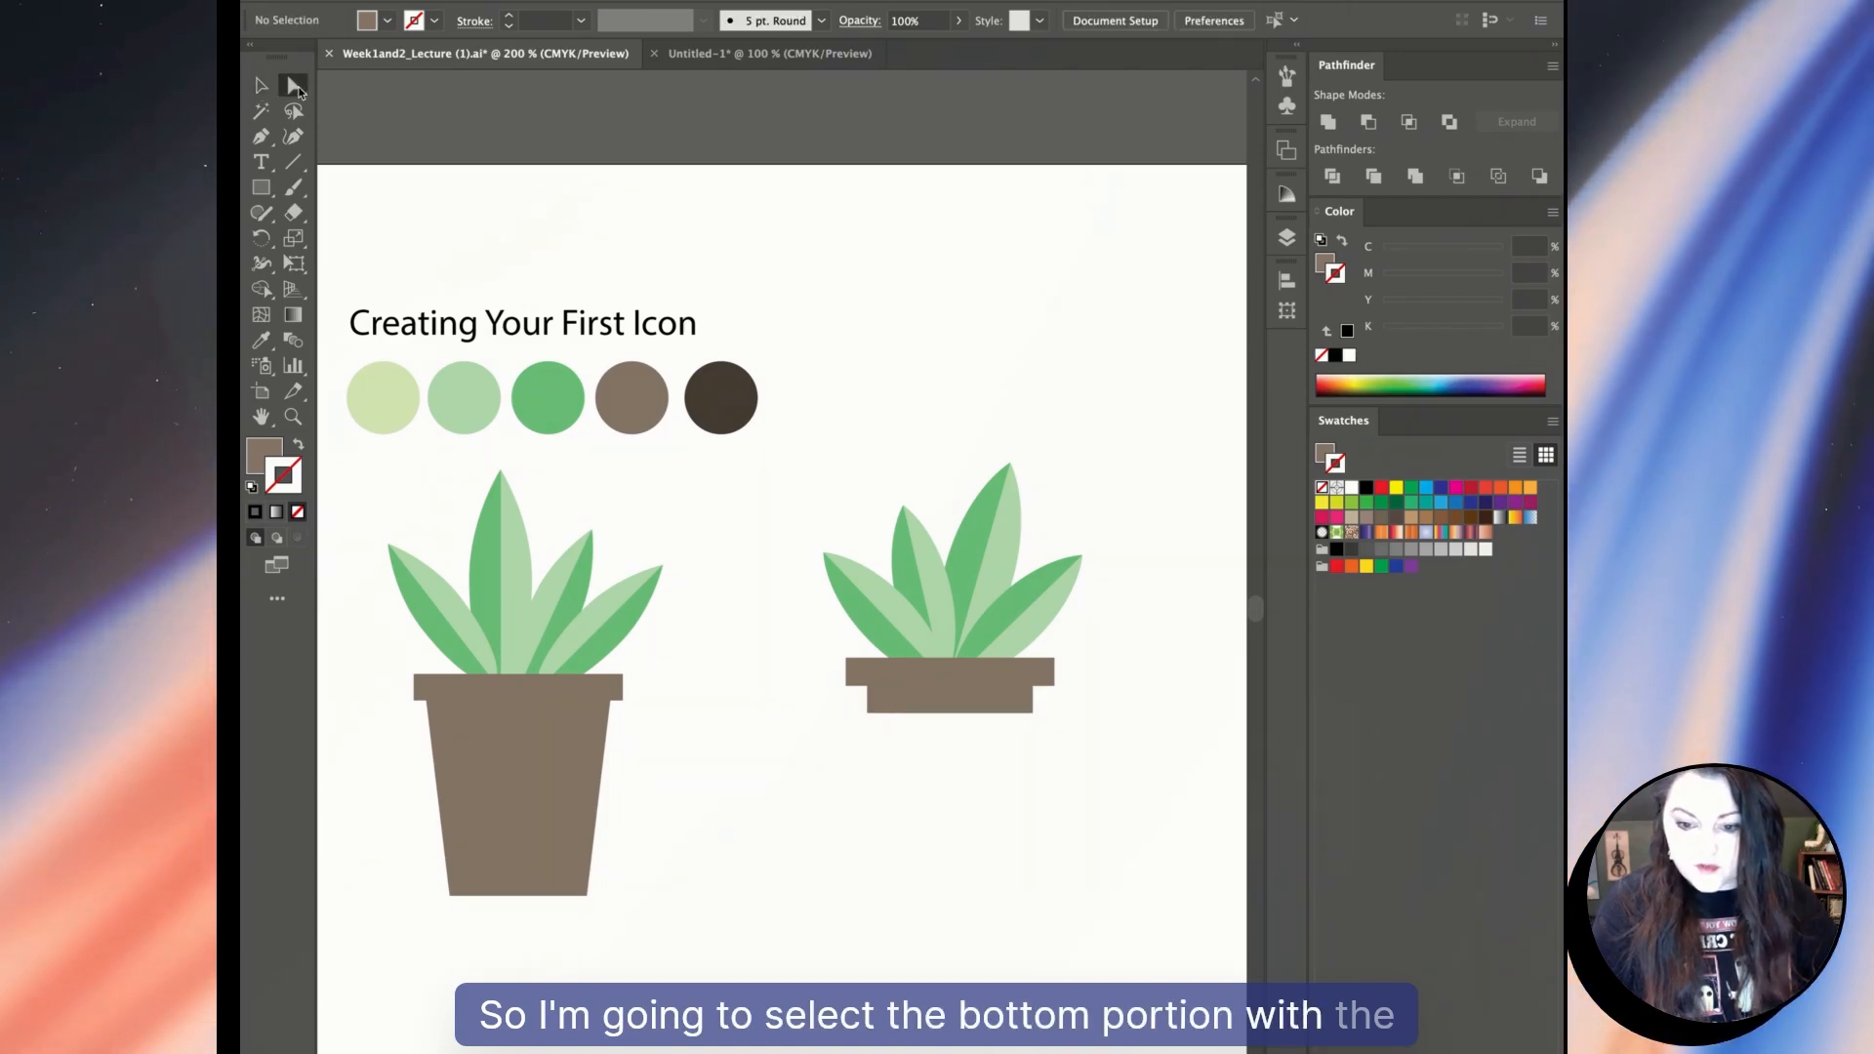
left_click(1033, 713)
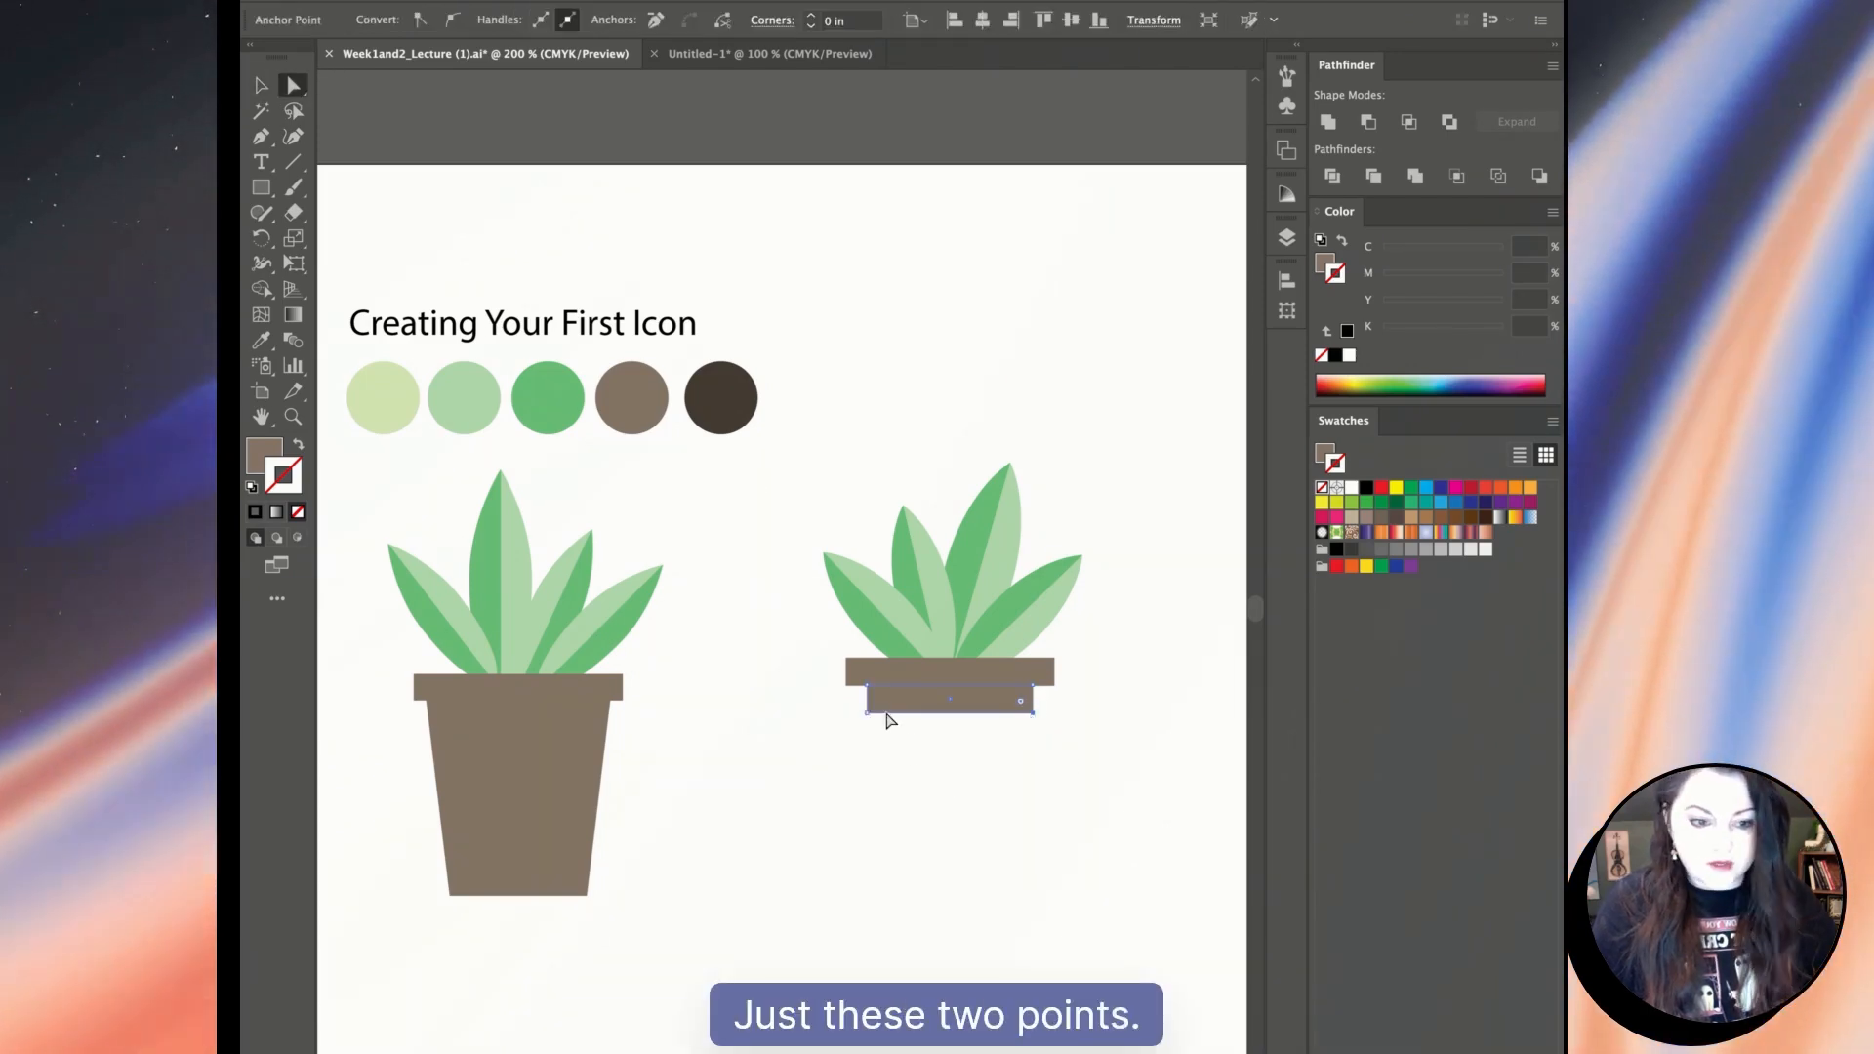
left_click(867, 714, "shift")
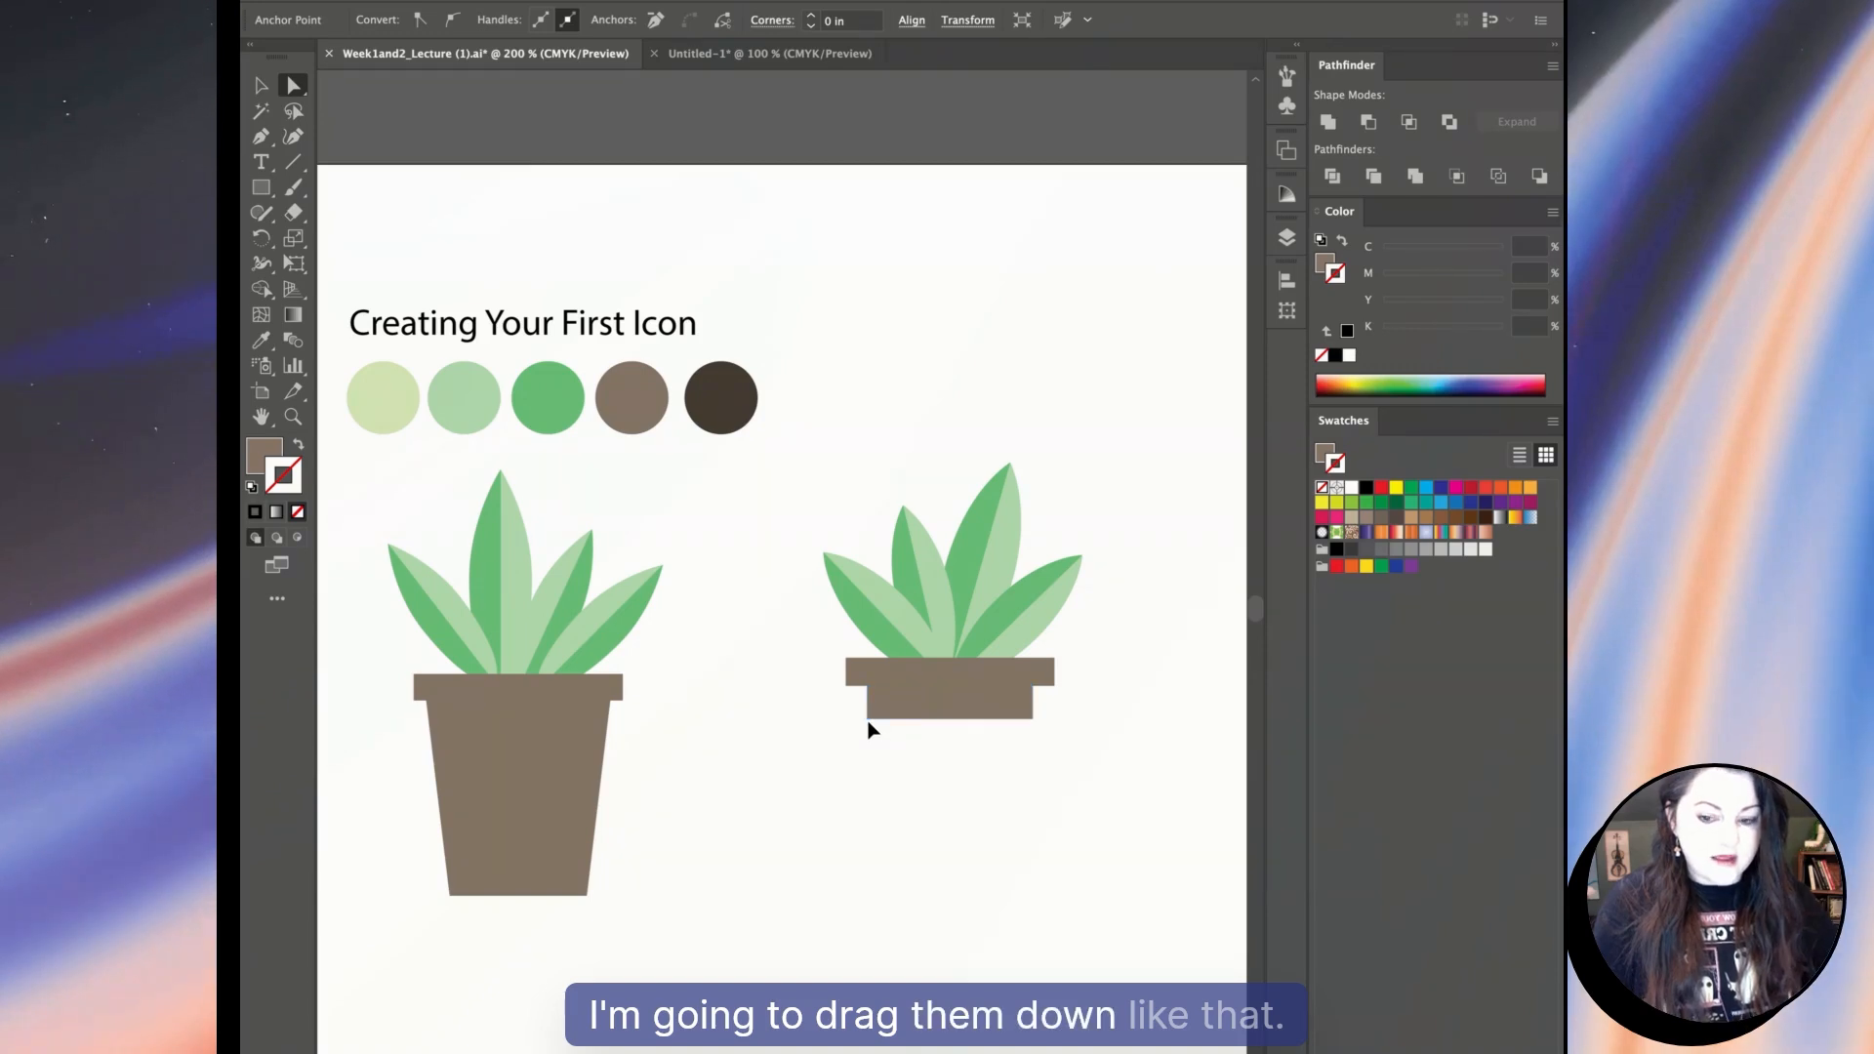
left_click_drag(874, 773, 881, 881)
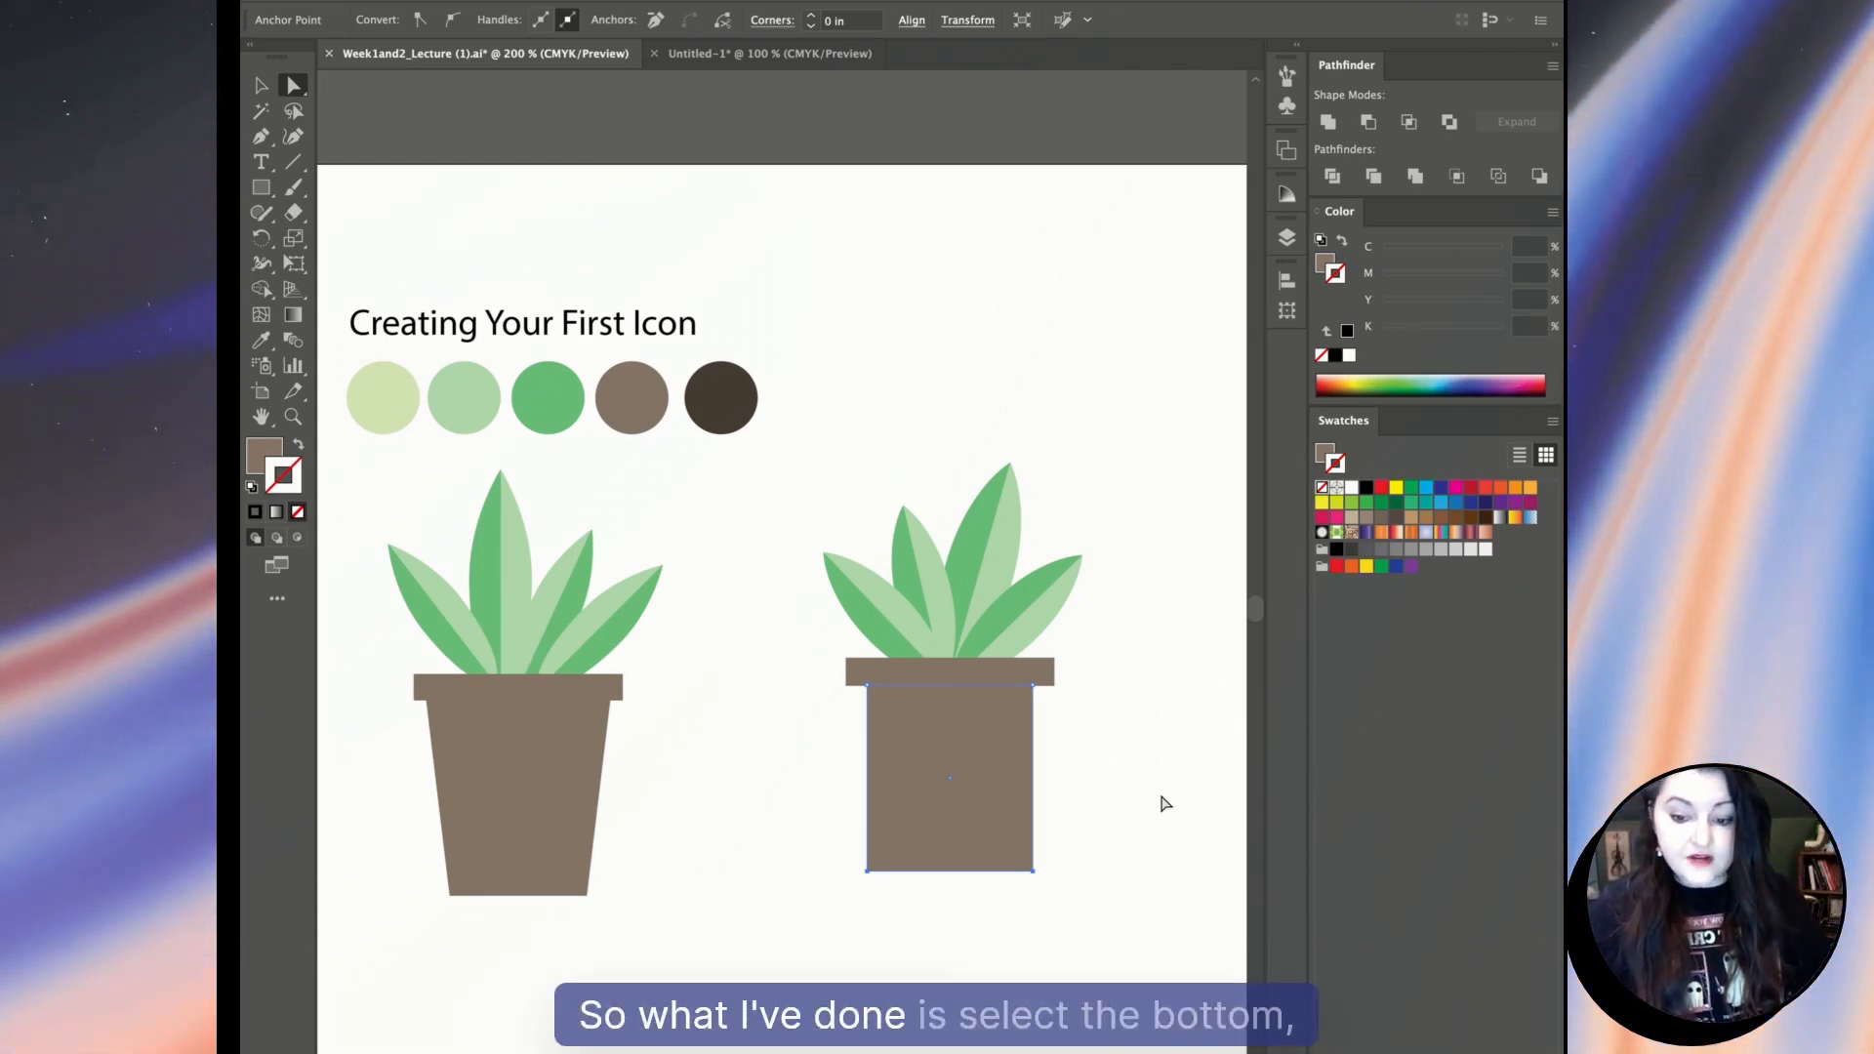
left_click(1162, 805)
Try tapering the pot body by scaling its two bottom corner points inward, and undo the scaling.
left_click_drag(889, 905, 835, 862)
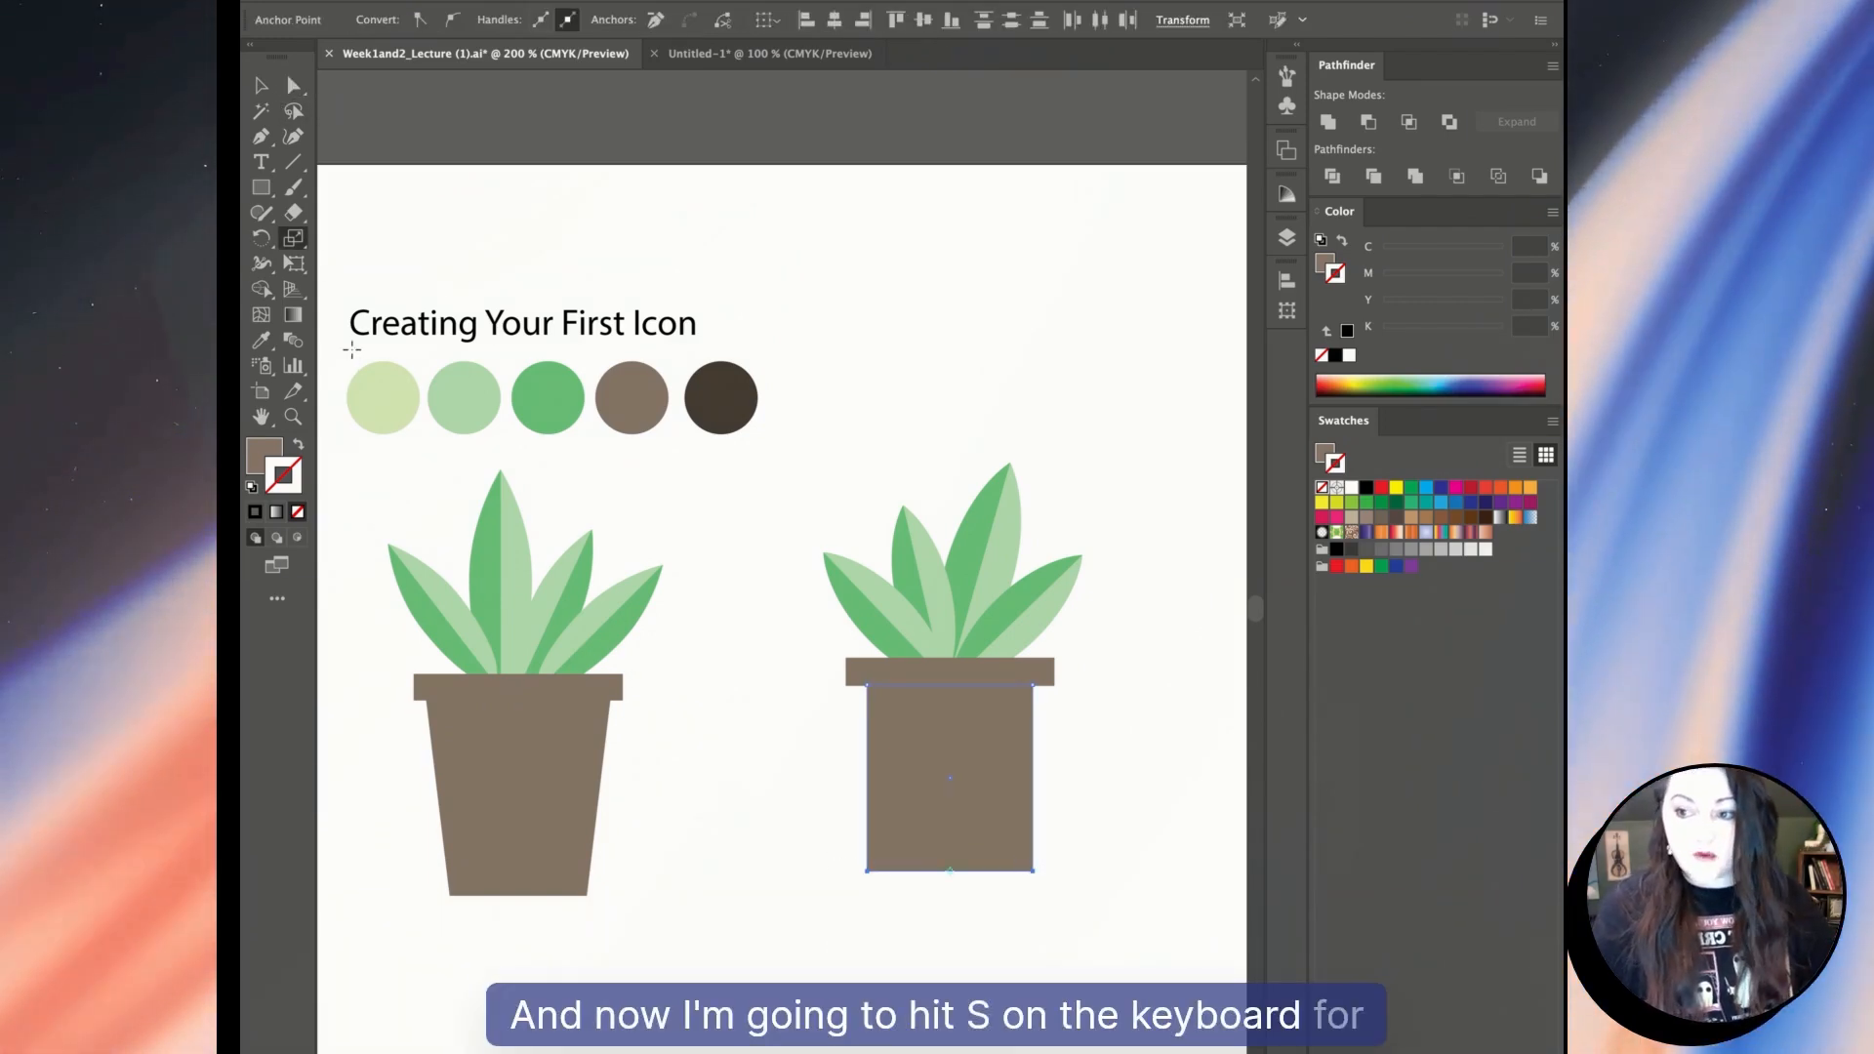
key("s")
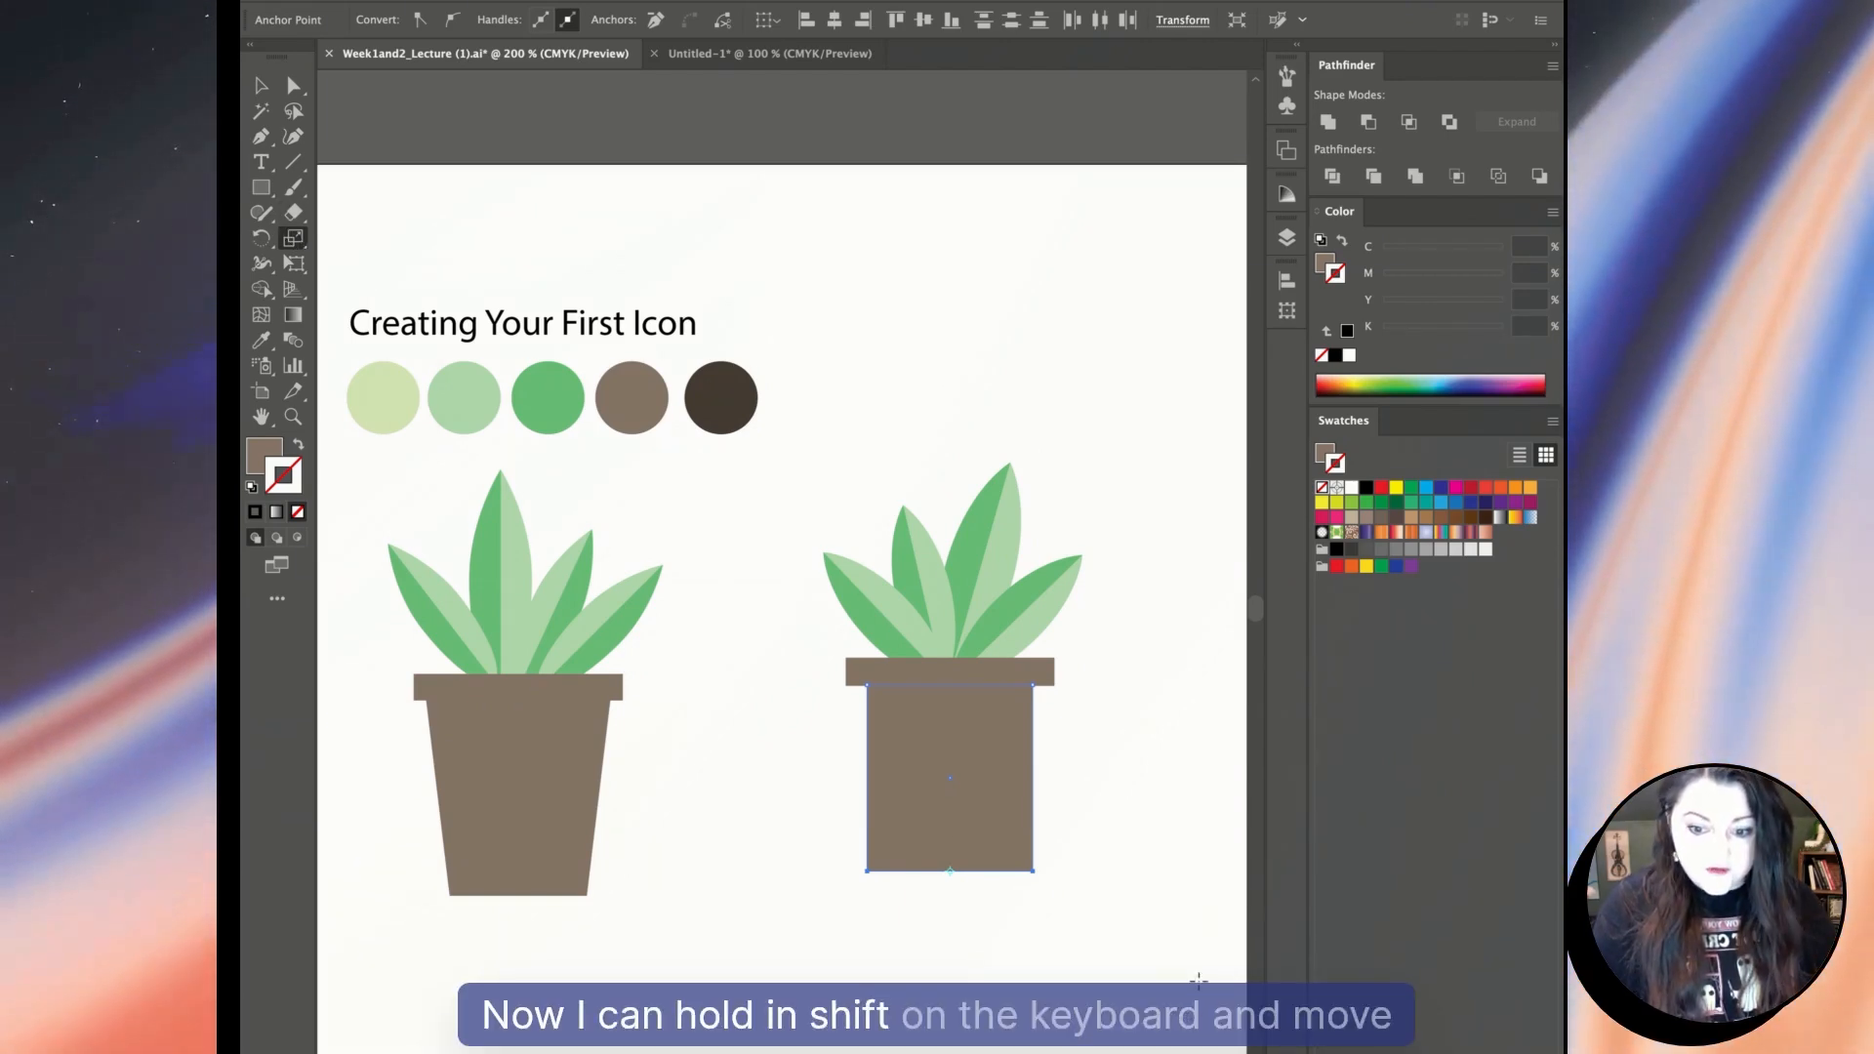
left_click_drag(1202, 973, 1137, 959)
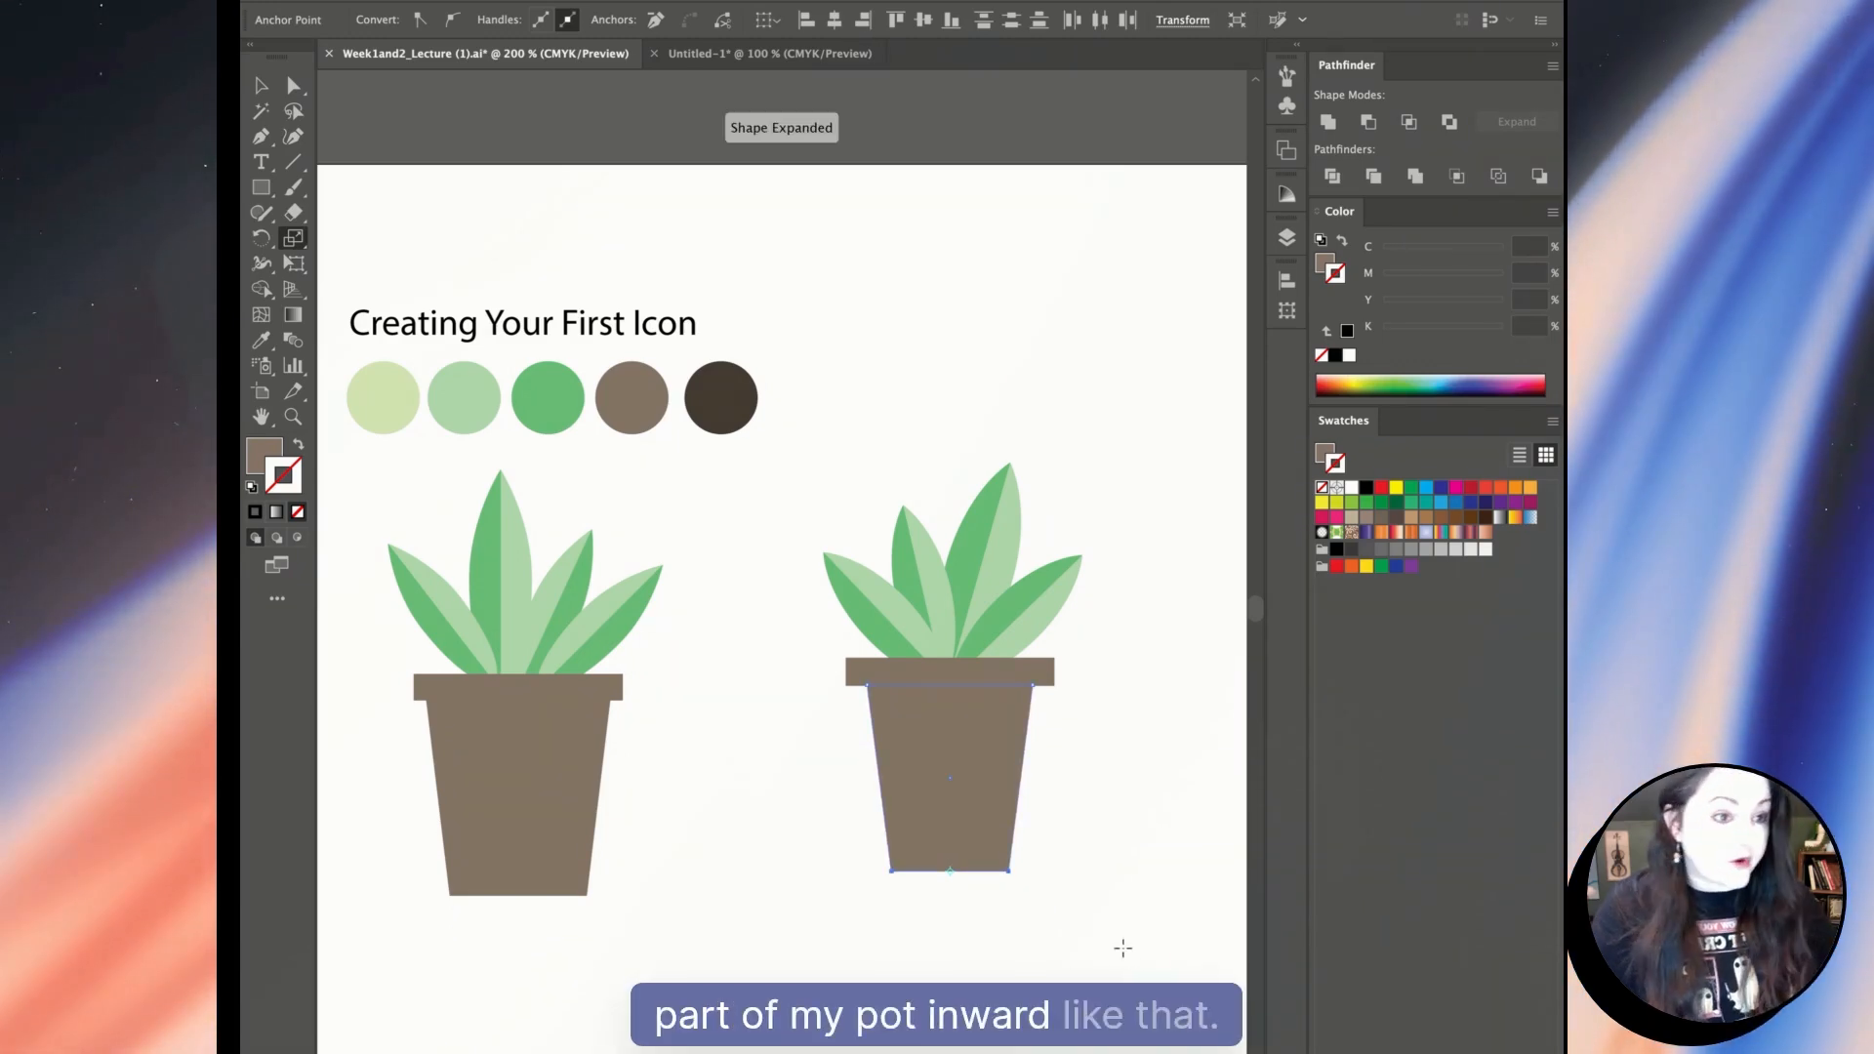
key("a")
left_click(1127, 975)
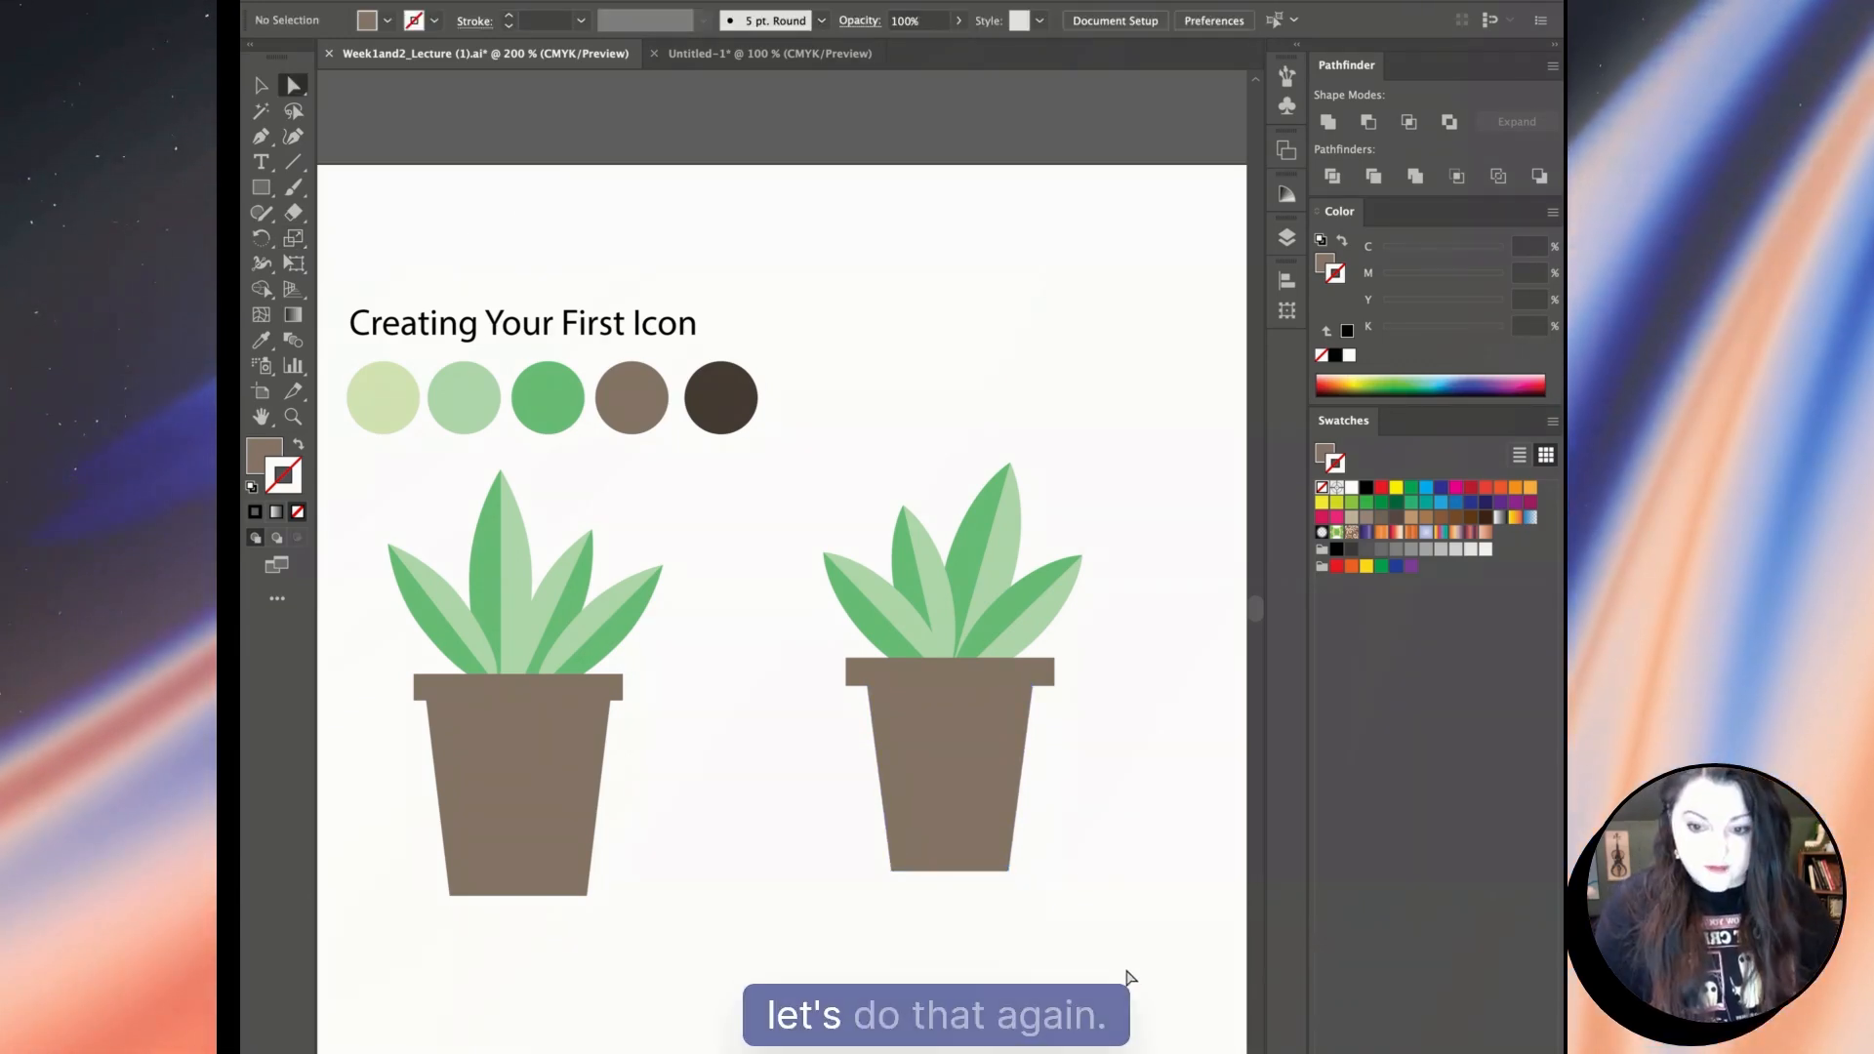
key("super+z")
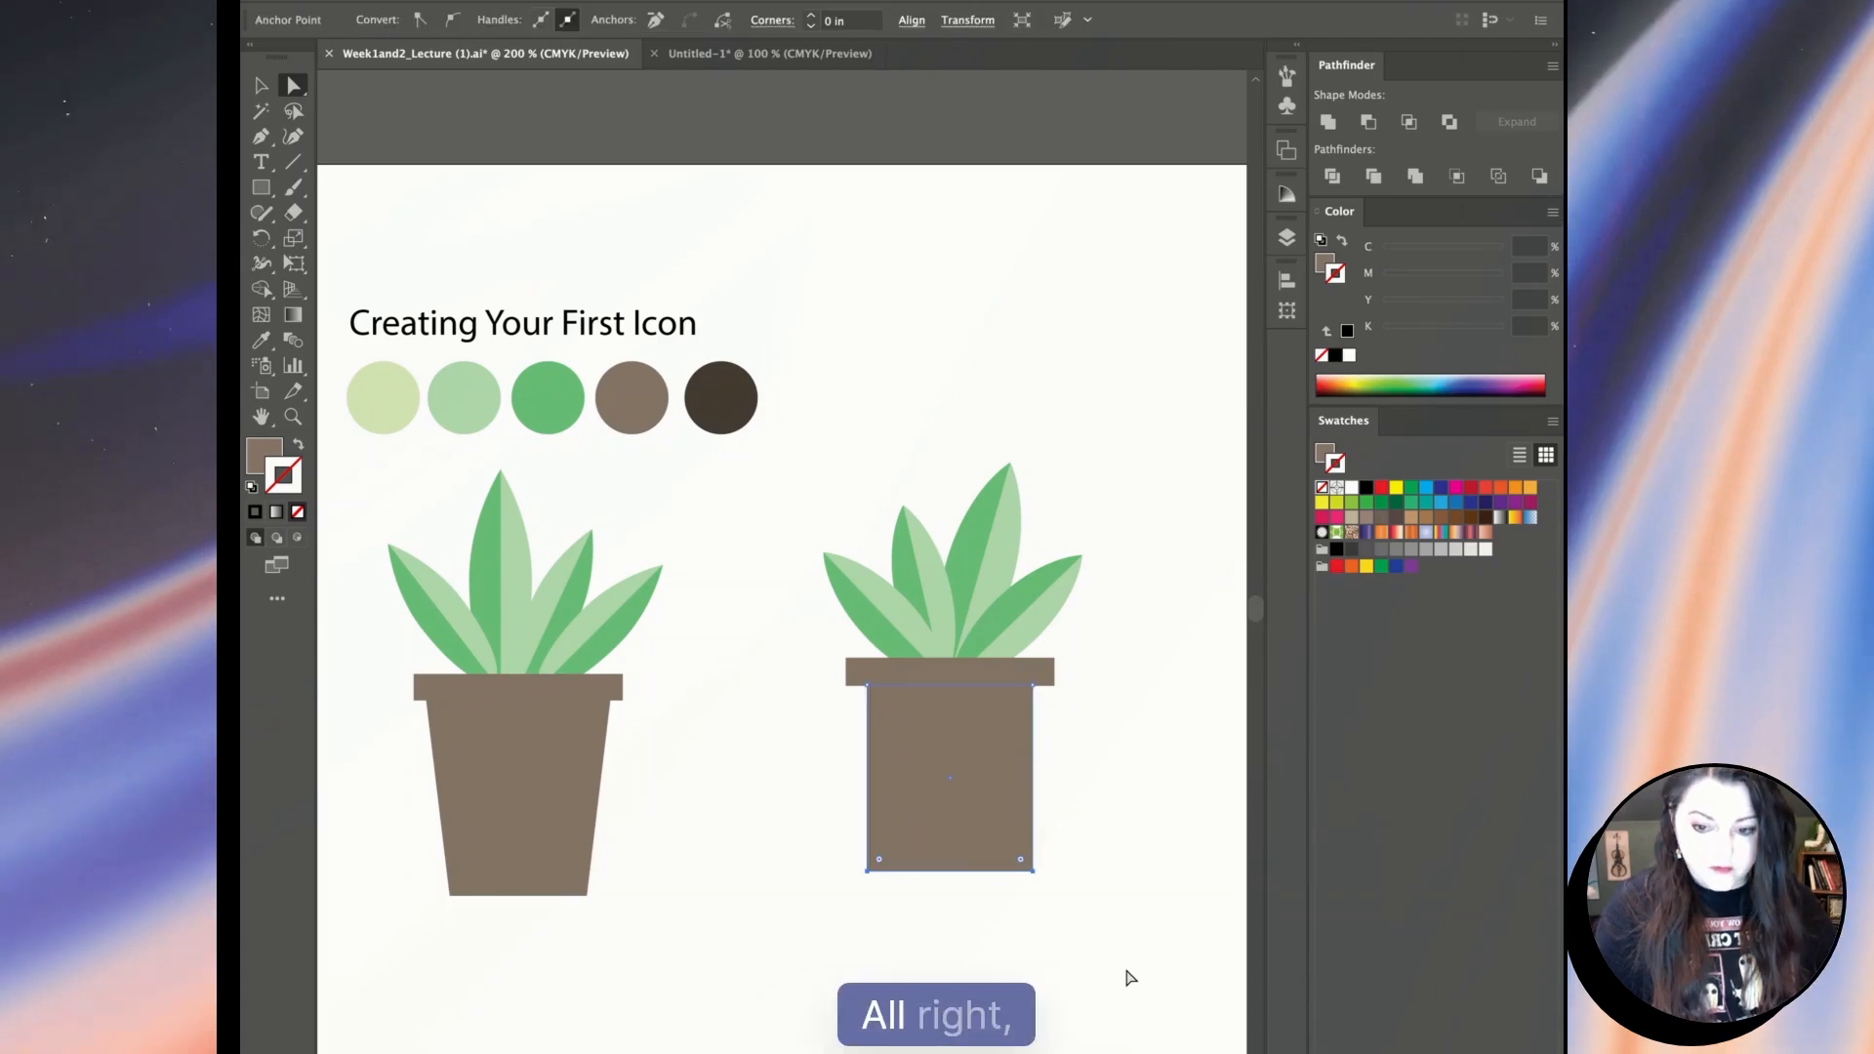
Taper the new pot body by selecting its two bottom corner points and scaling them inward horizontally, then deselect.
scroll(1127, 976, "down", 1)
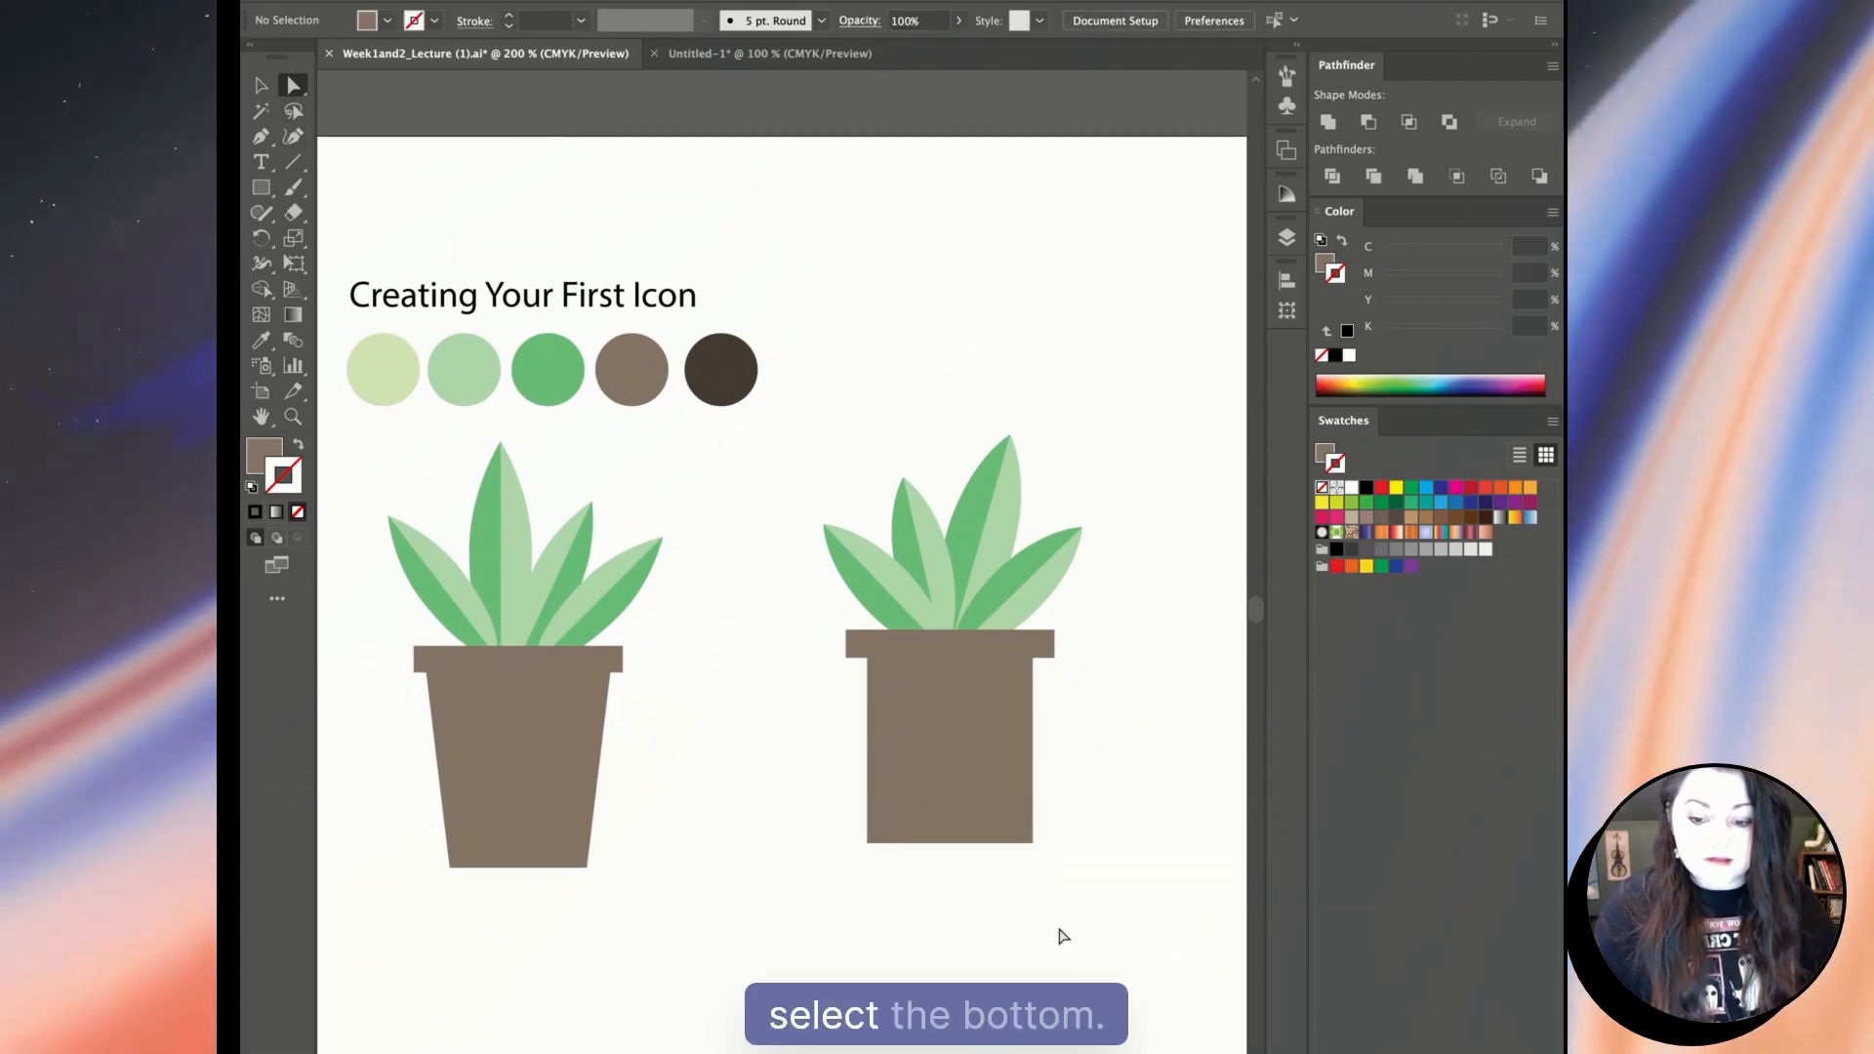
left_click_drag(1083, 929, 832, 829)
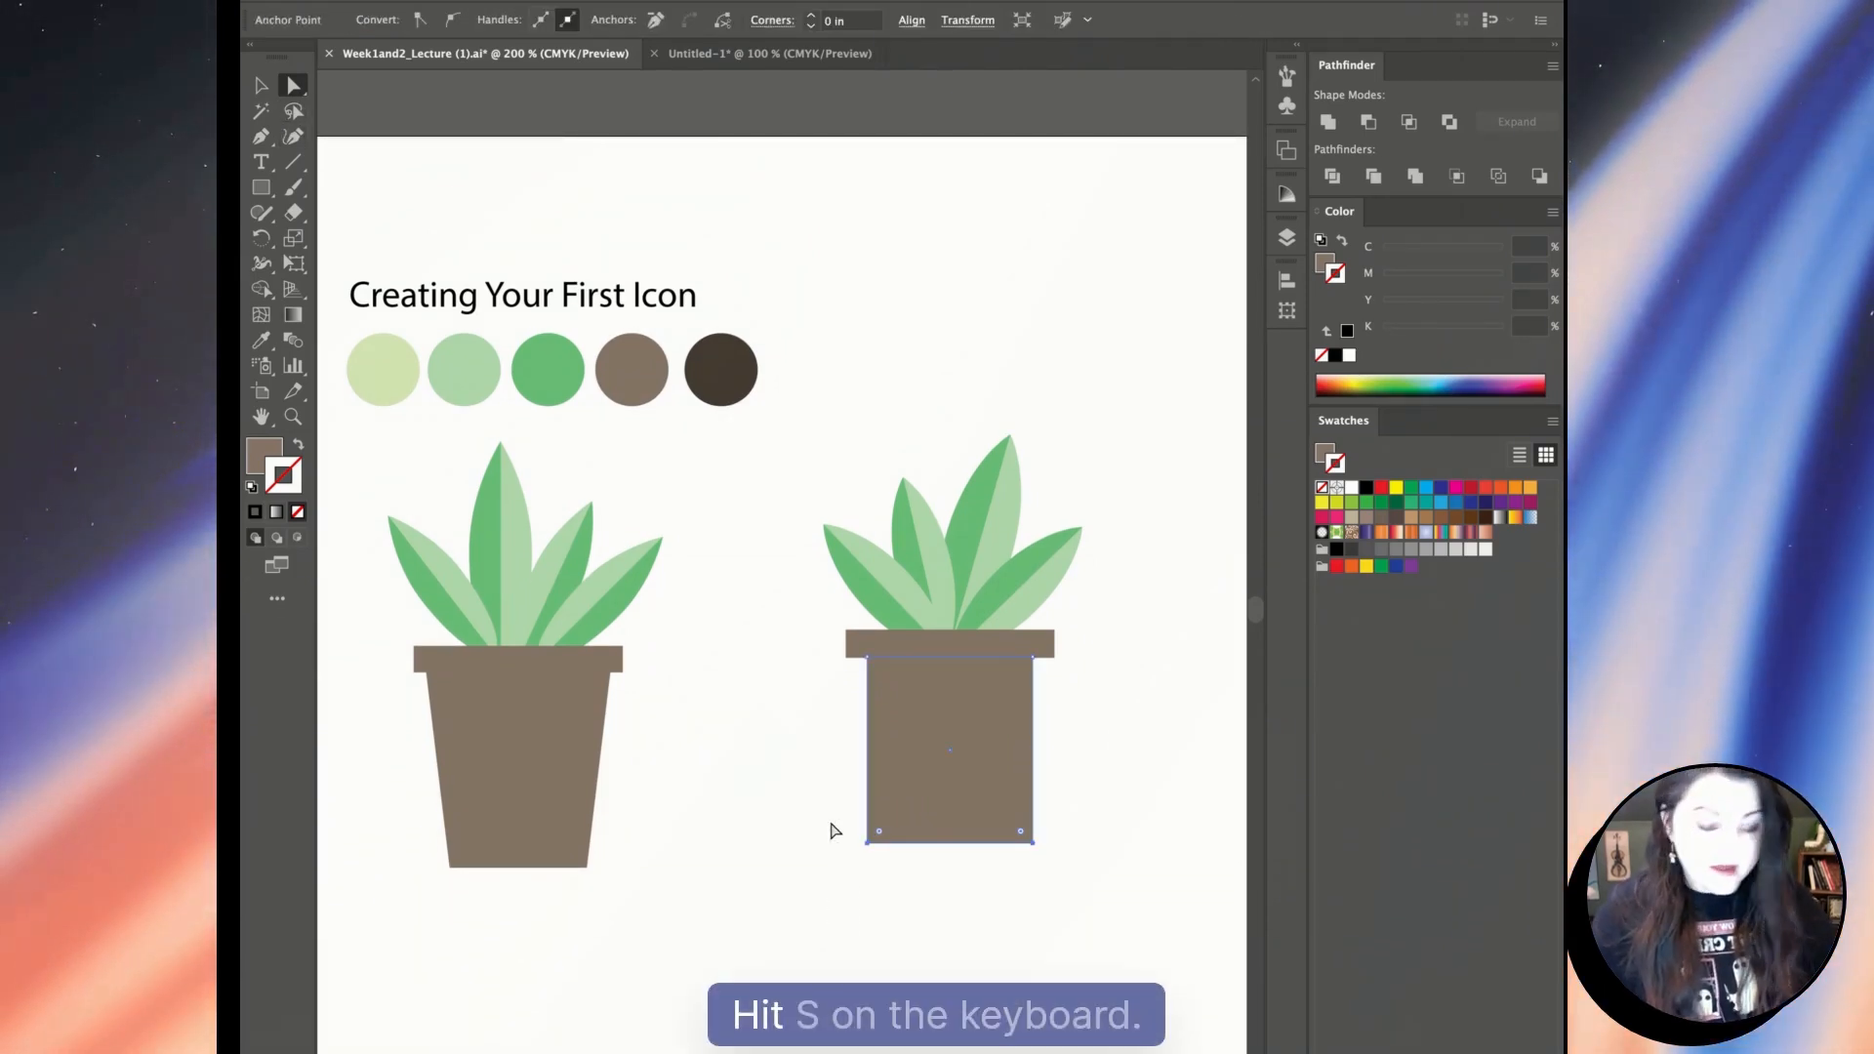
key("s")
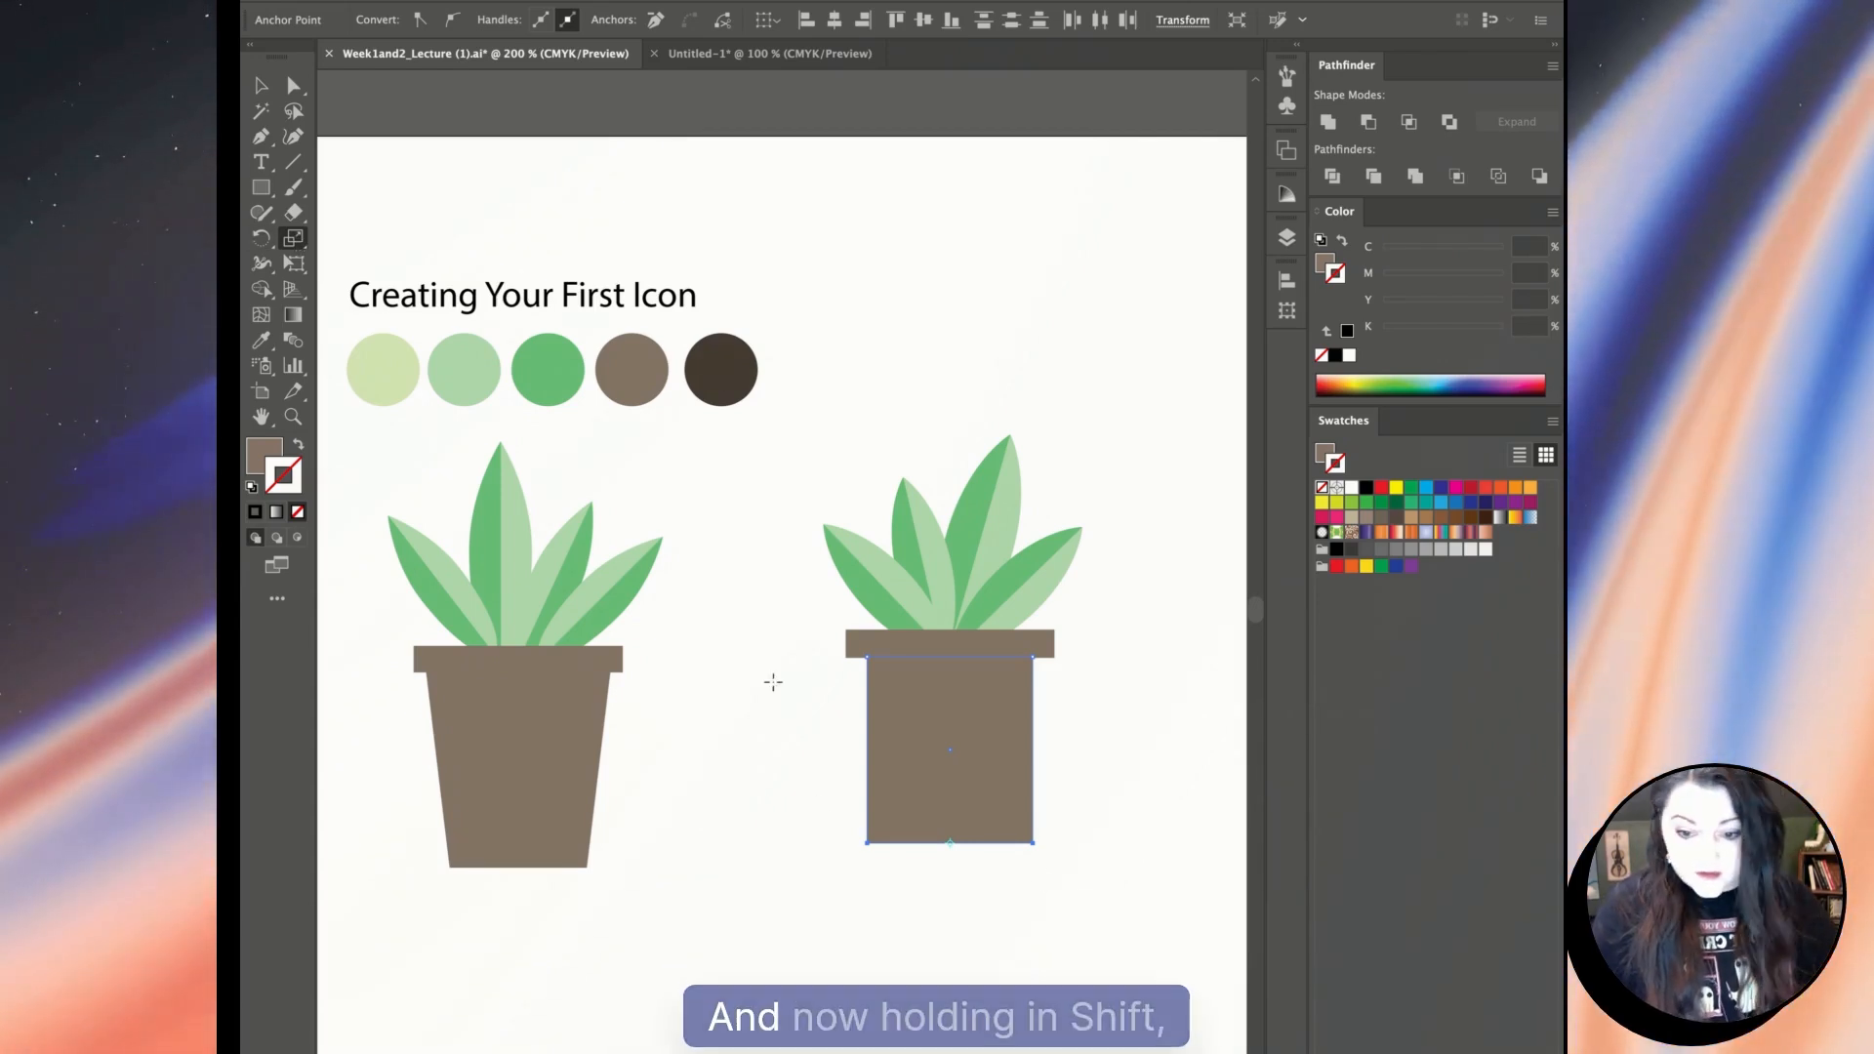
left_click_drag(1153, 914, 1127, 984)
key("a")
left_click(1098, 915)
Review the finished potted plant beside the reference icon, along with the tint, tone and shade palettes on the same artboard.
key("ctrl+minus")
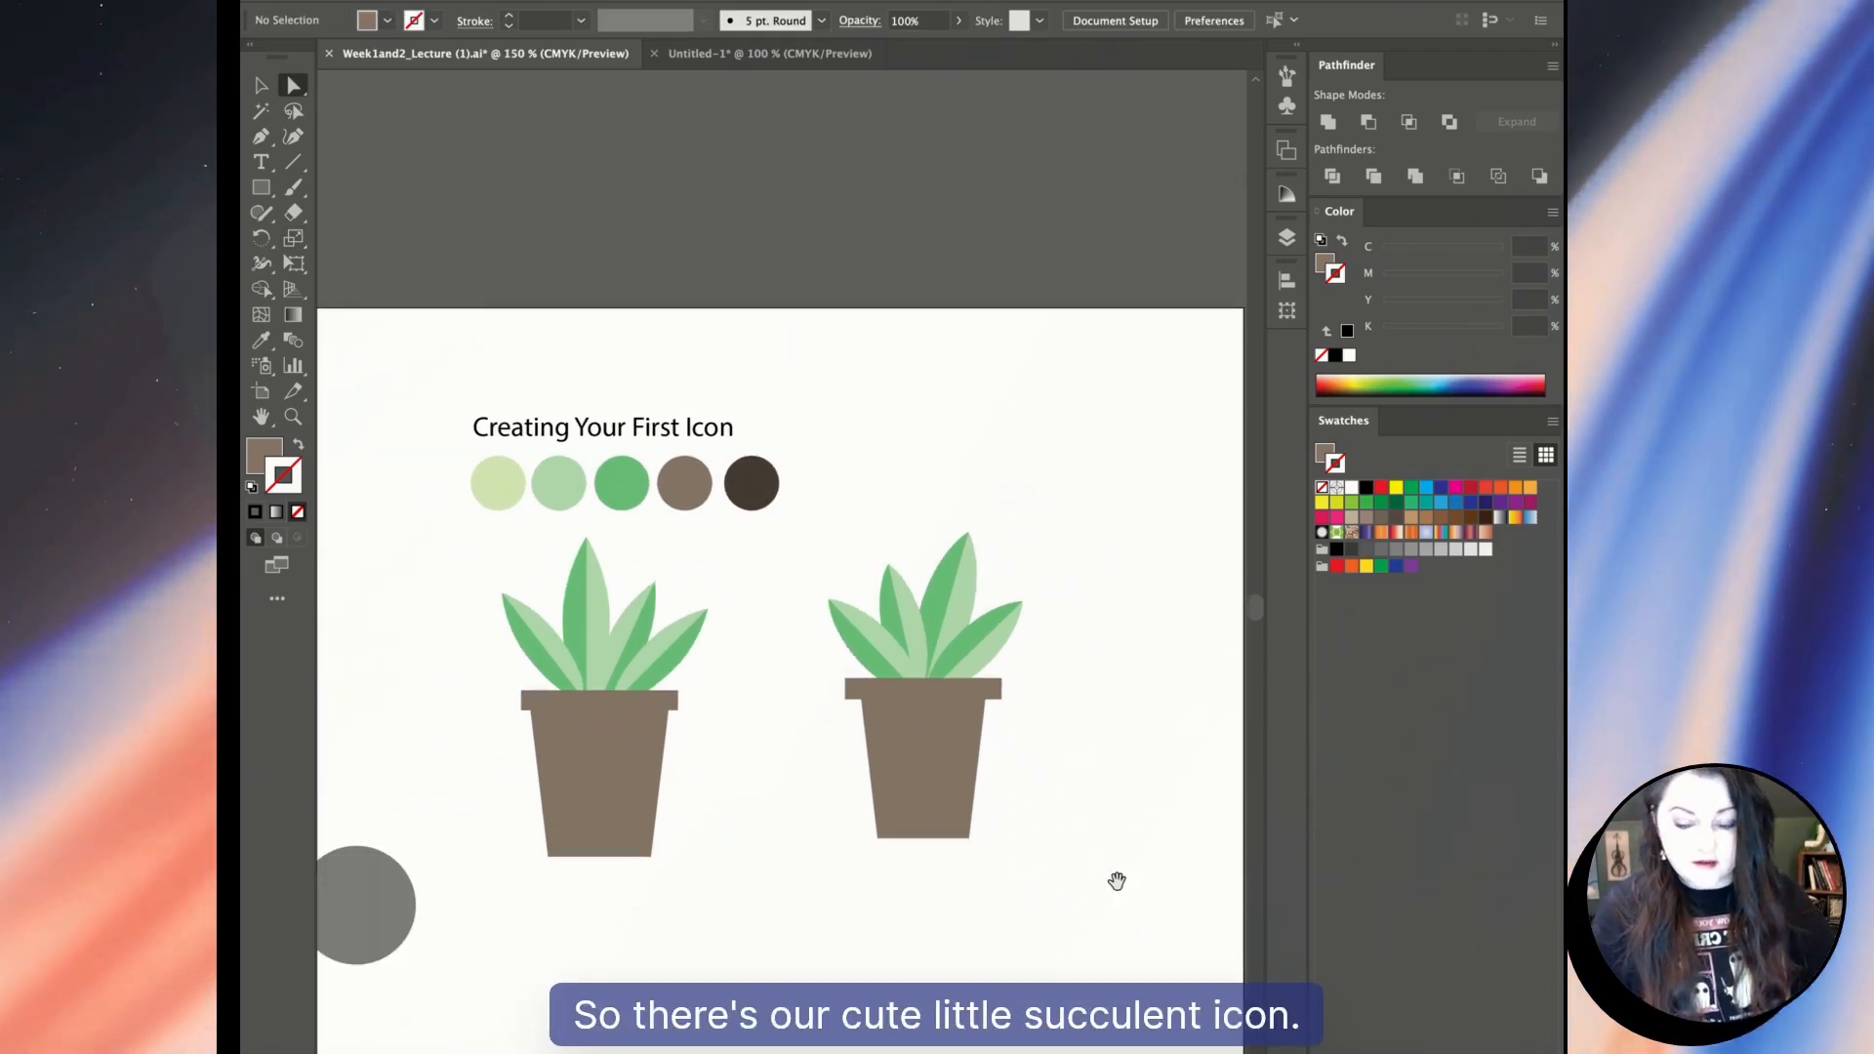
left_click_drag(1096, 929, 759, 554)
left_click(1080, 811)
left_click_drag(993, 895, 1081, 884)
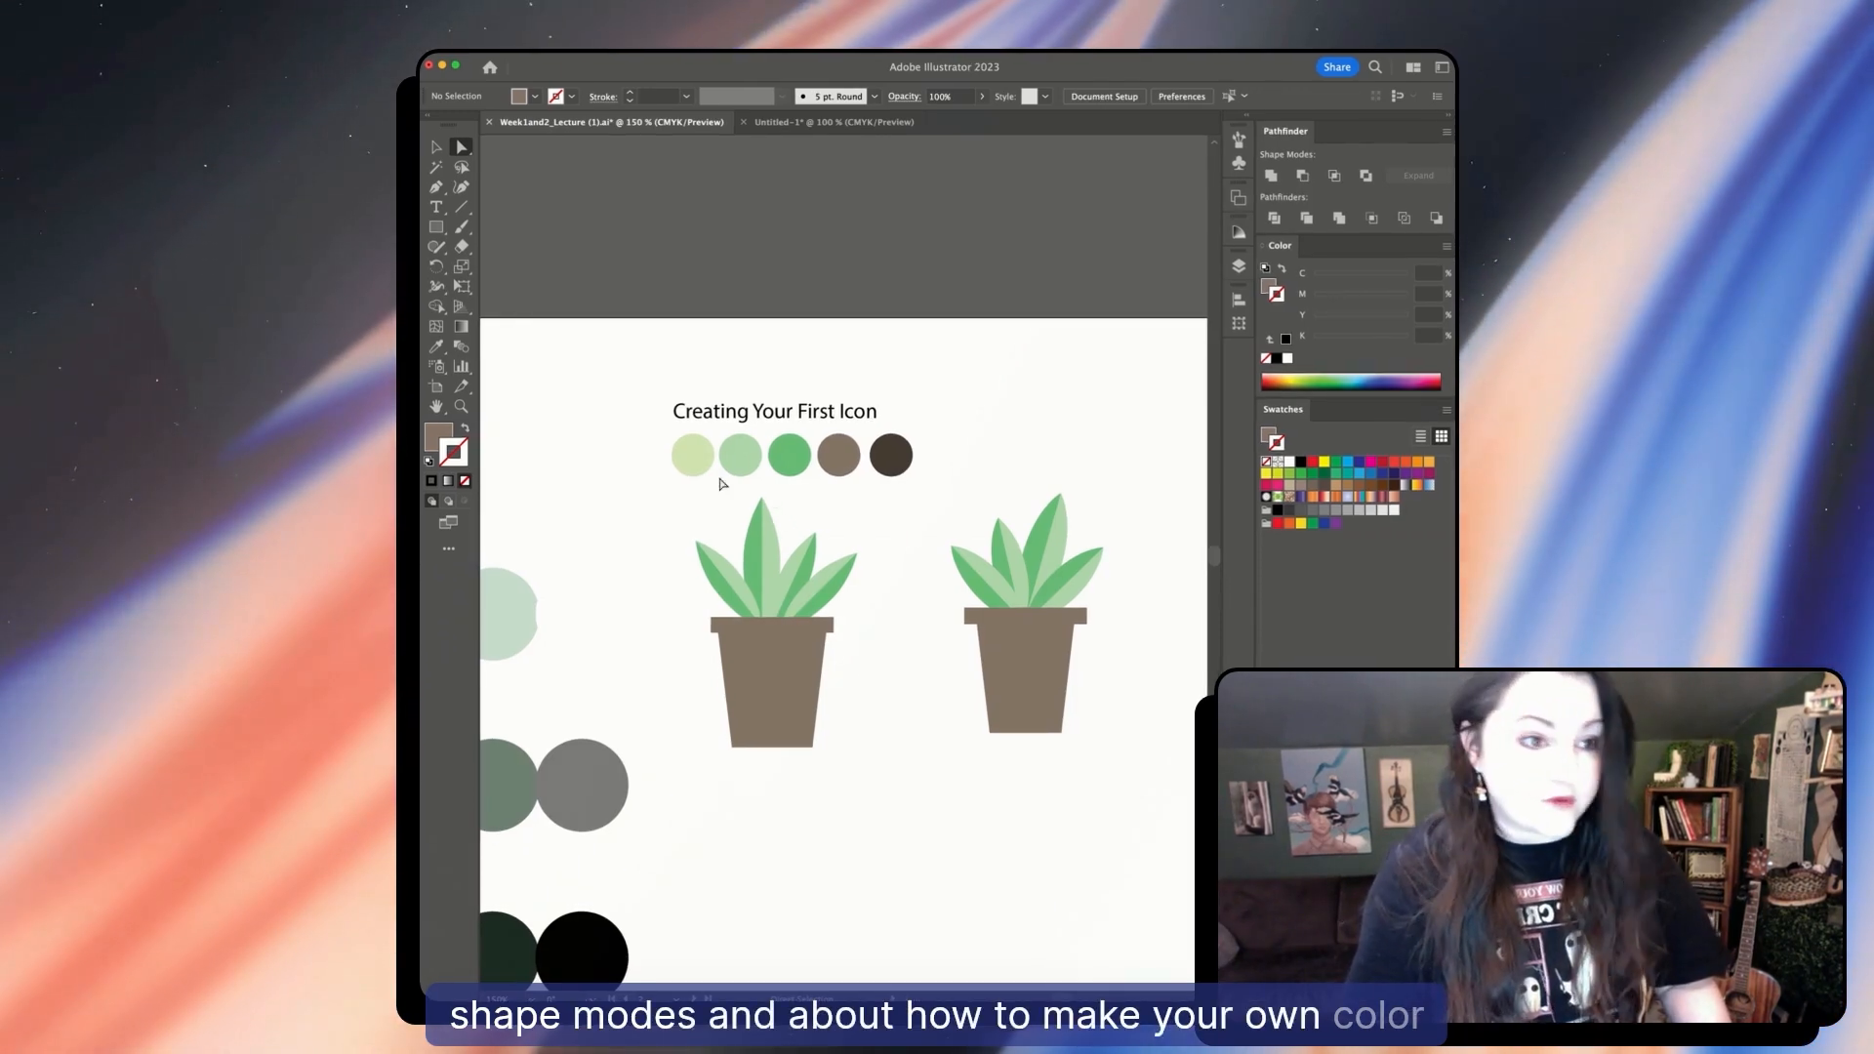
key("super+minus")
key("super+minus")
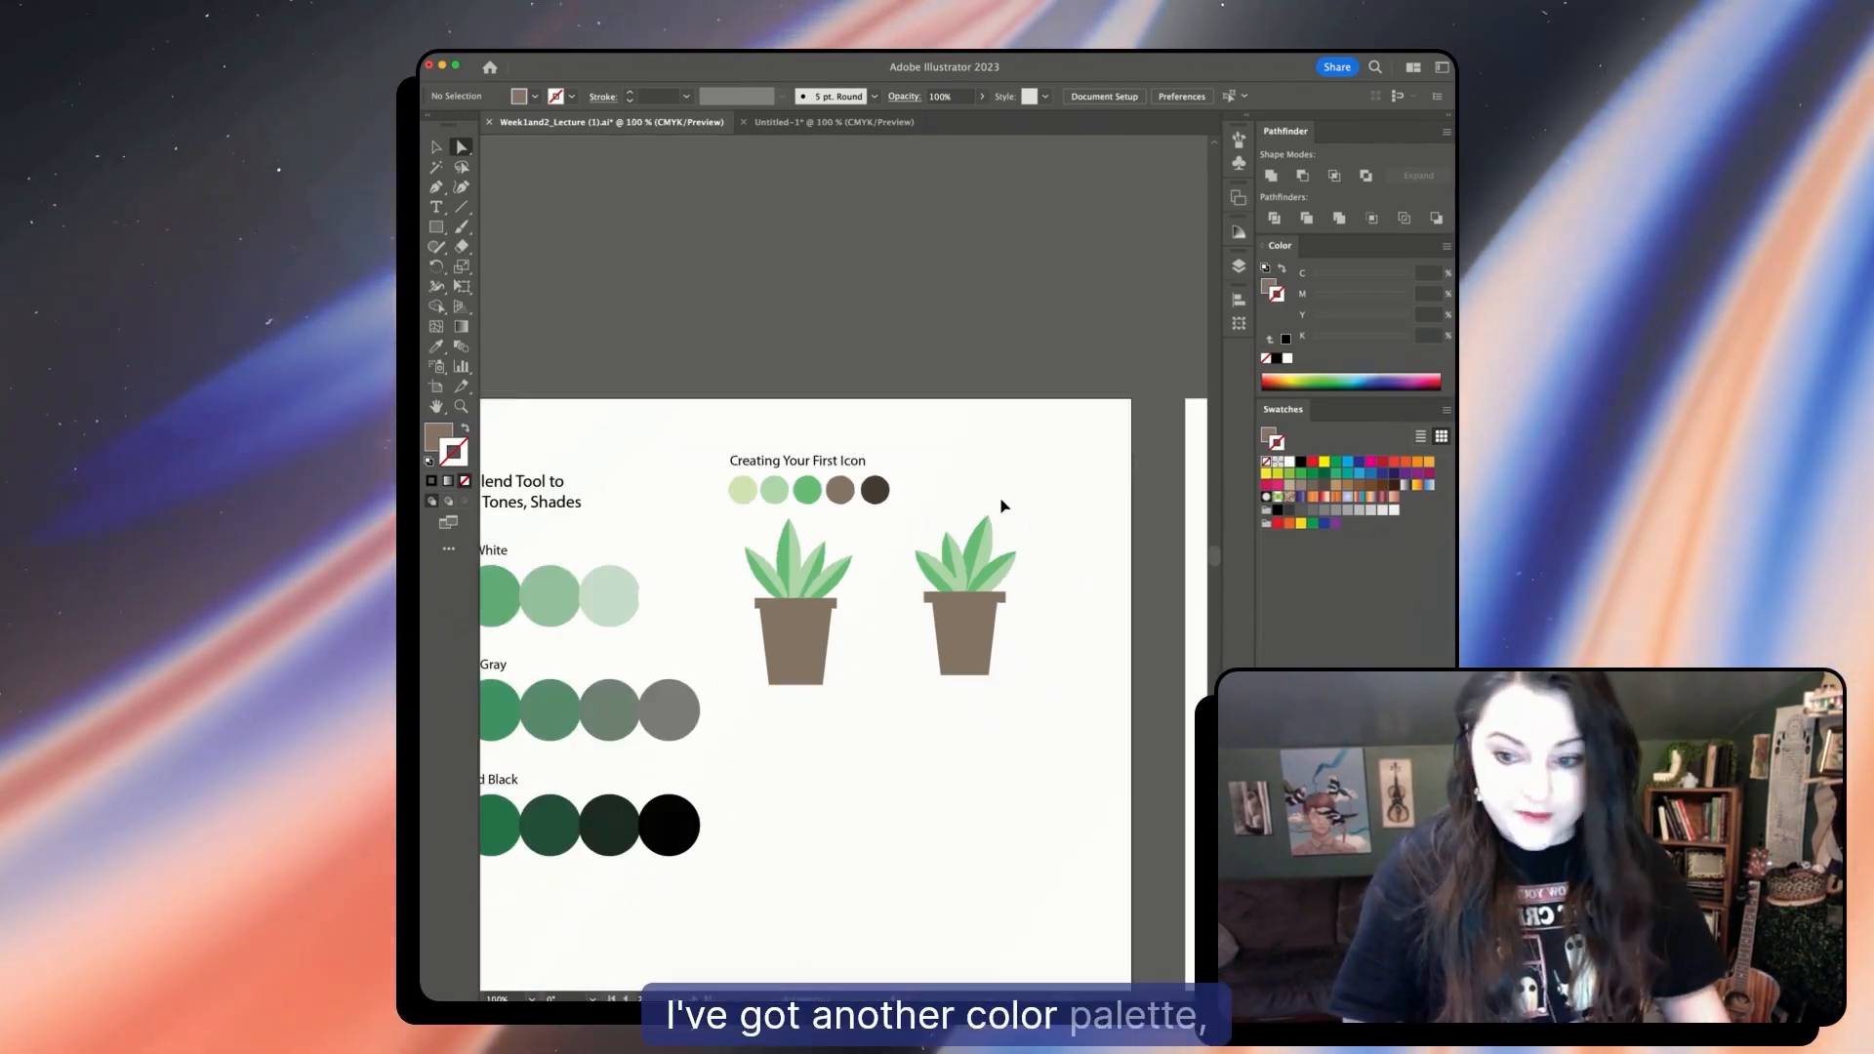
left_click_drag(858, 552, 992, 550)
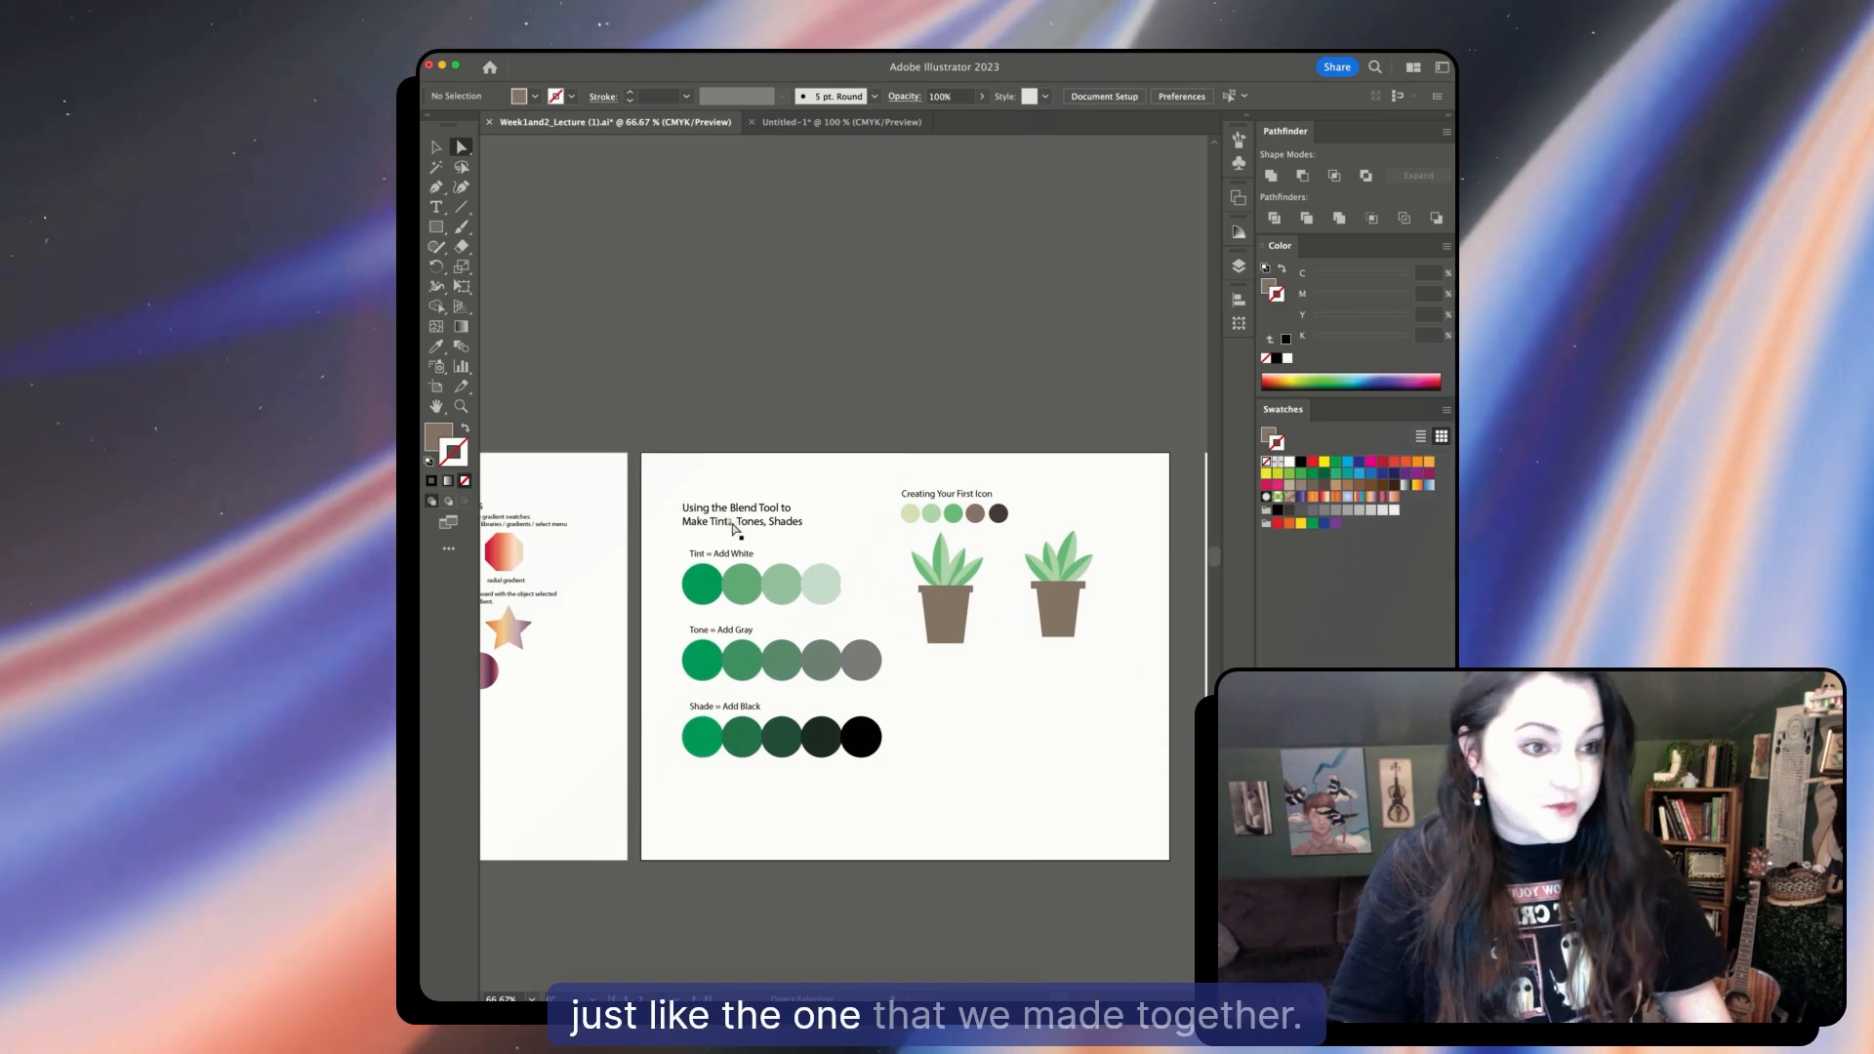
scroll(962, 703, "right", 2)
key("super+equal")
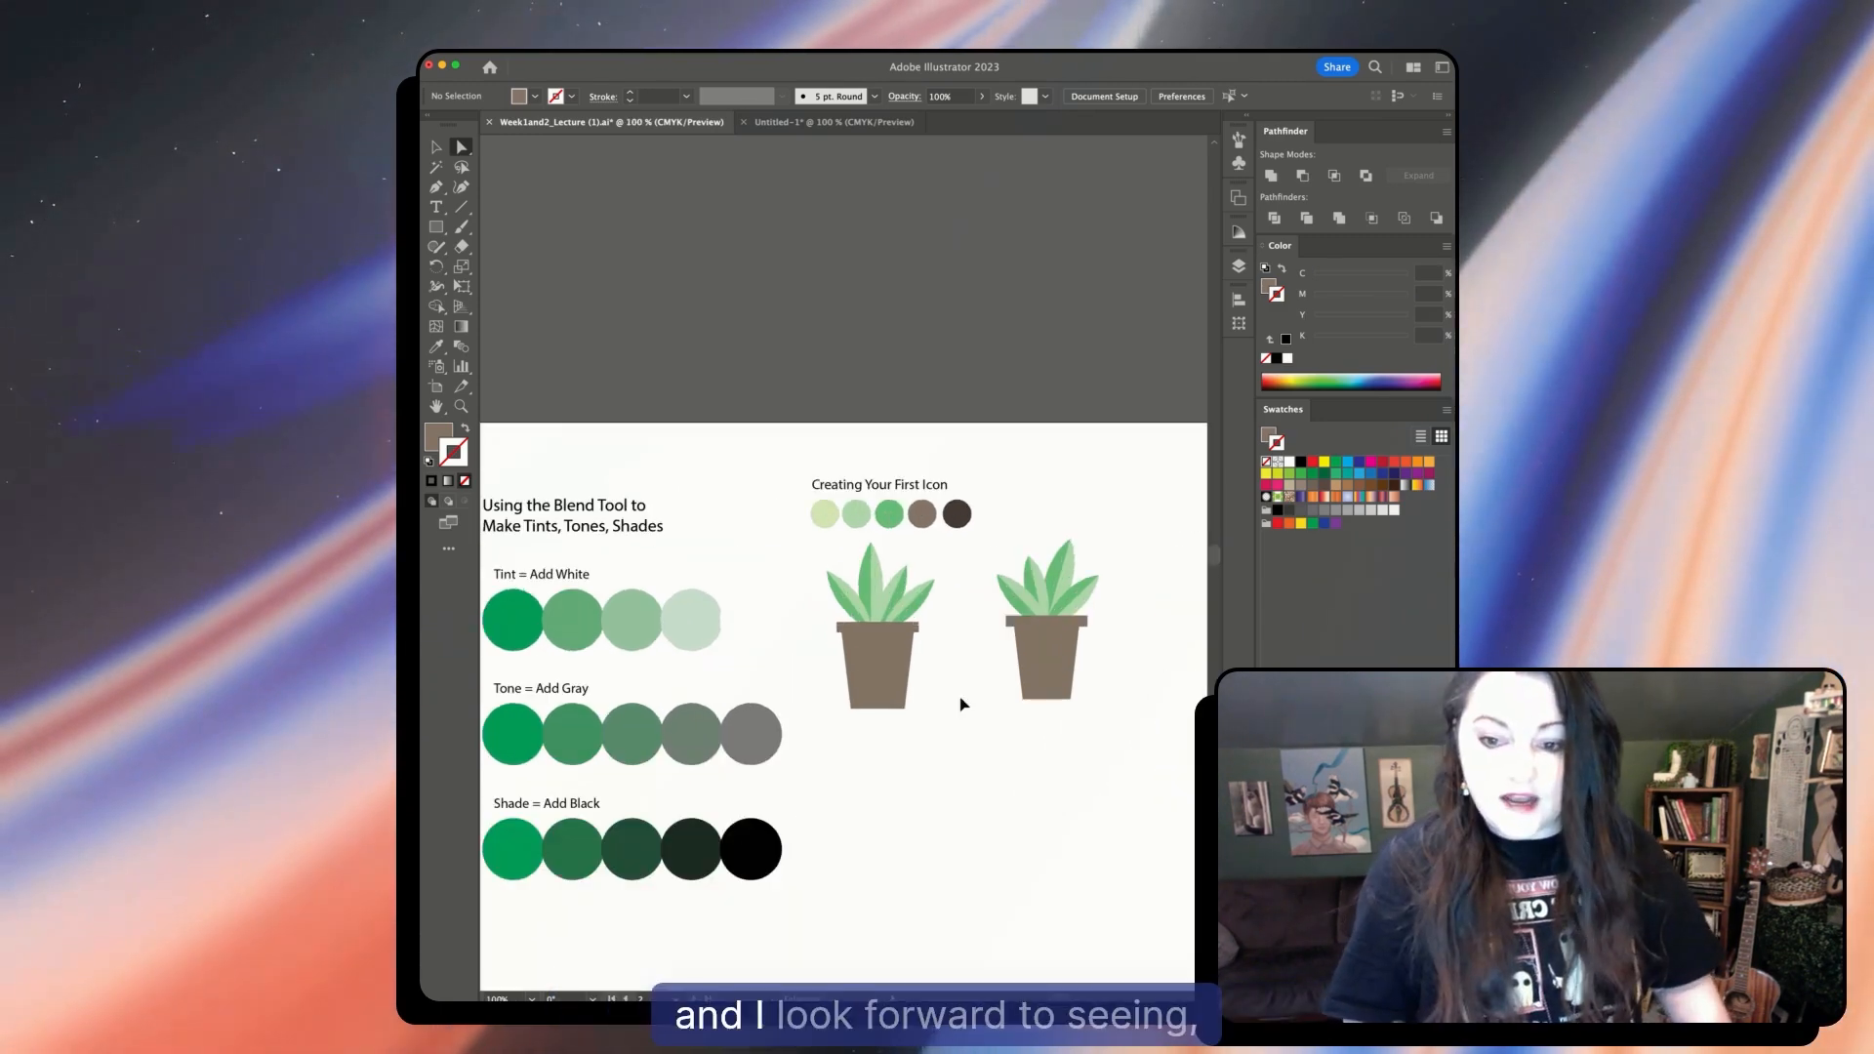
key("super+equal")
scroll(962, 703, "right", 3)
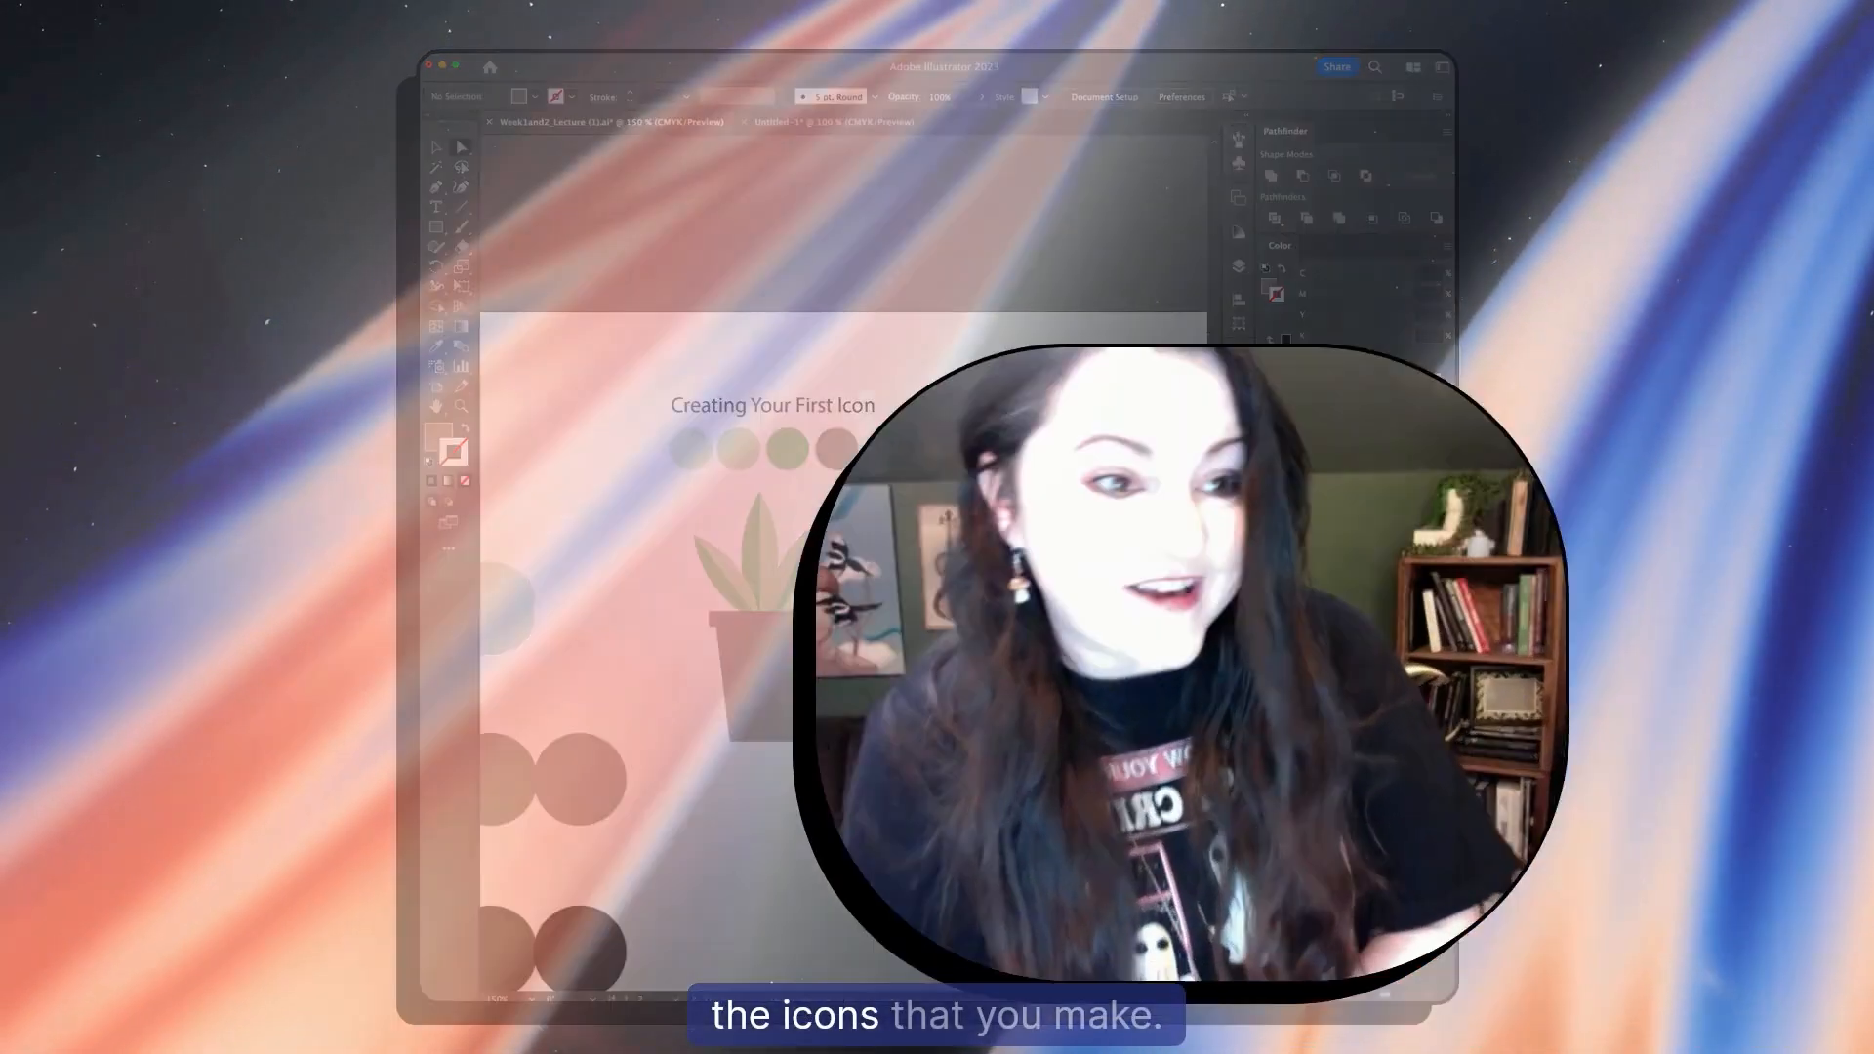